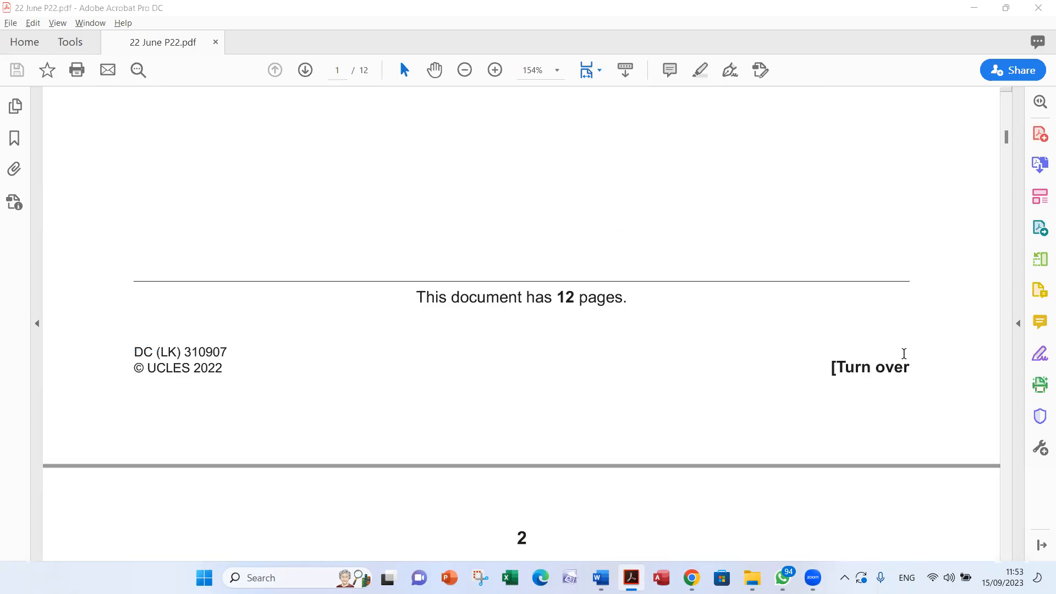
Look through the exam paper from the source file list to Task 3 – Database, and read the currency format requirement and step 15
scroll(903, 354, down, 5)
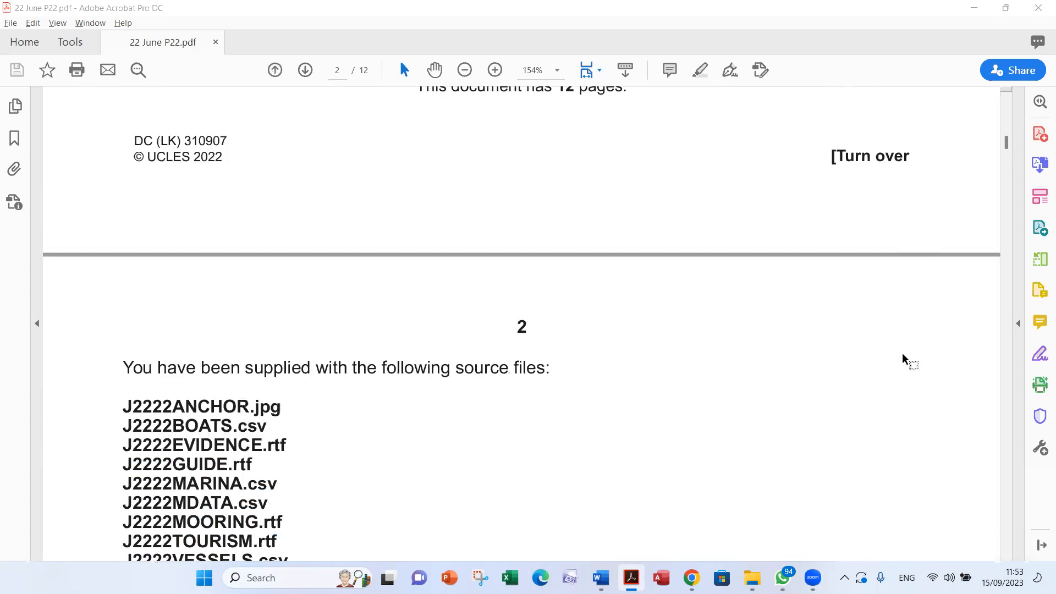
scroll(903, 355, down, 2)
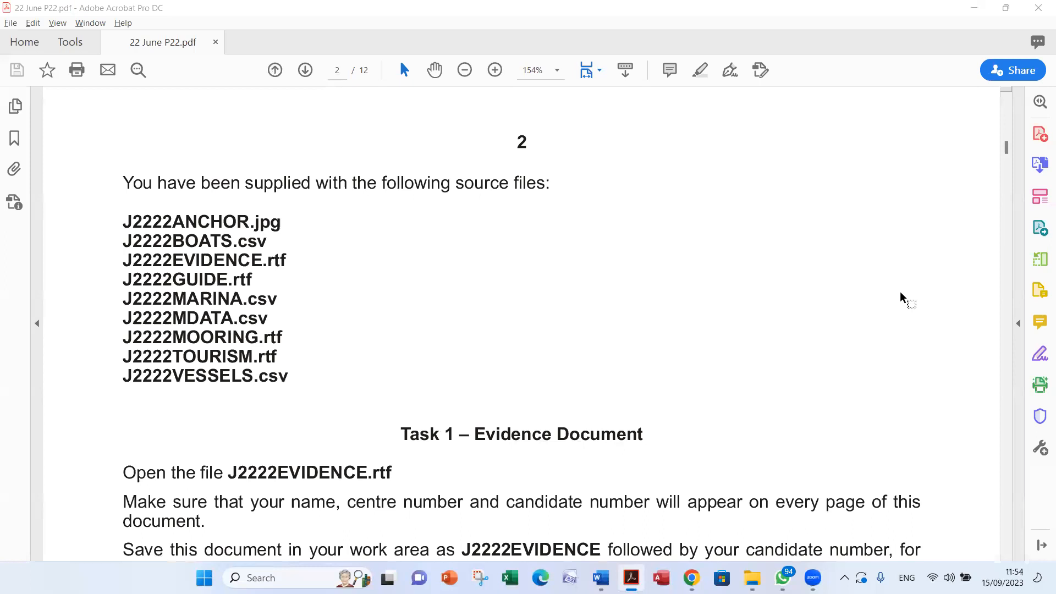
scroll(900, 291, down, 7)
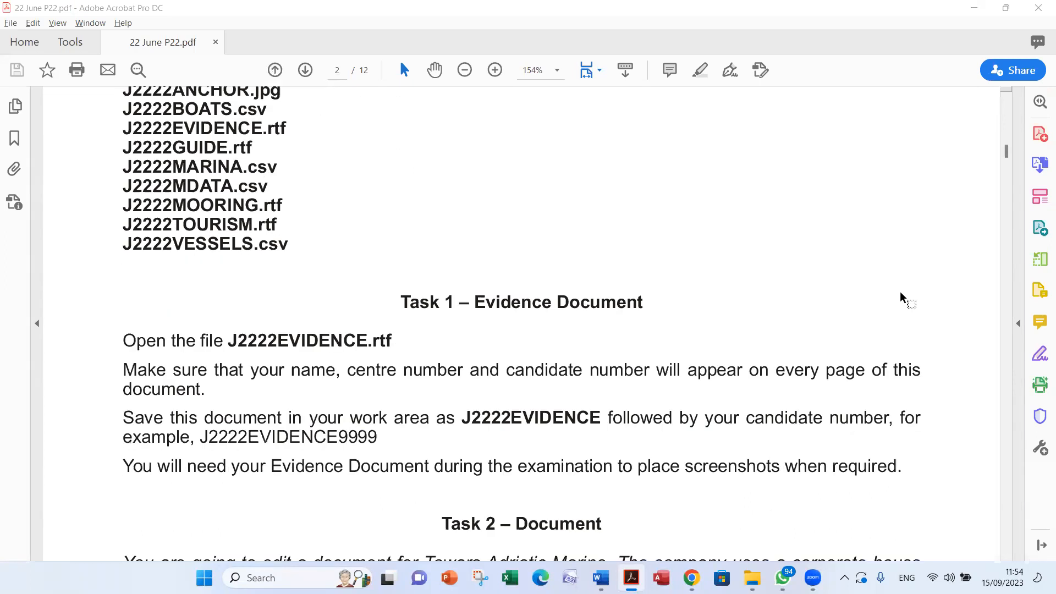
scroll(835, 295, down, 2)
scroll(835, 295, down, 14)
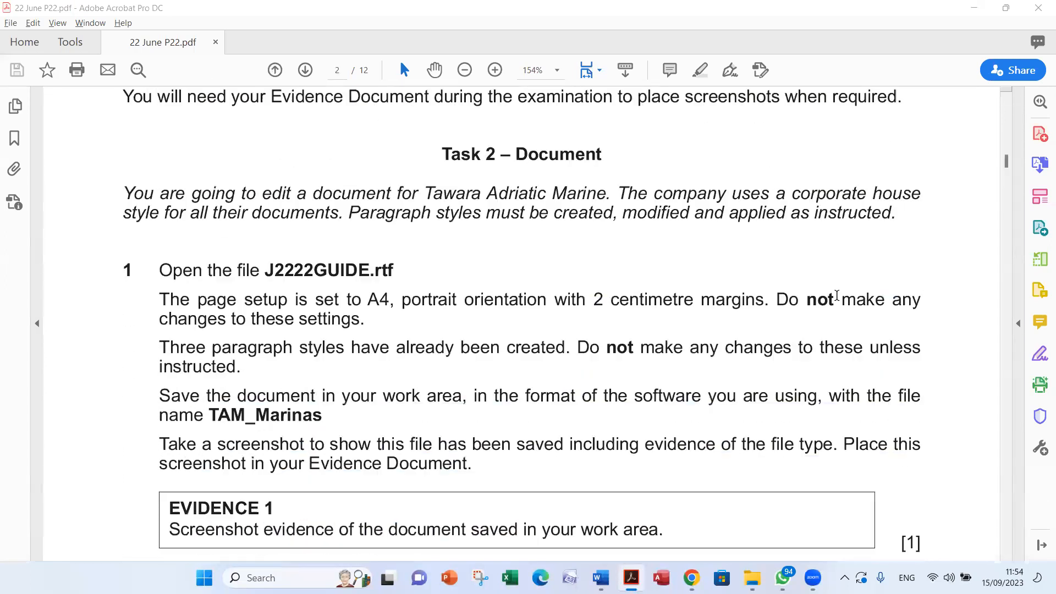
scroll(833, 309, down, 18)
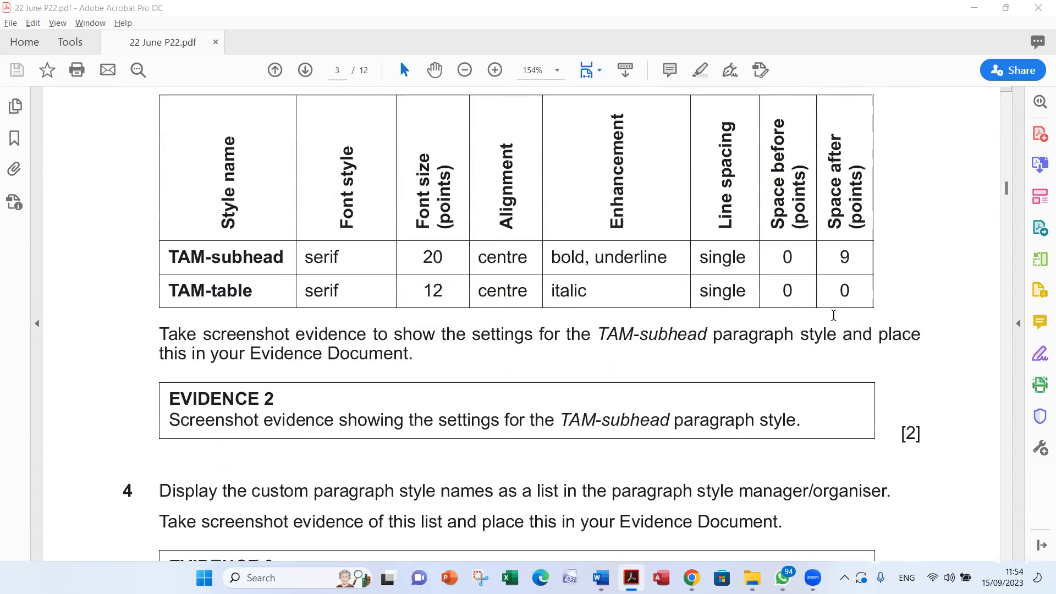
scroll(833, 334, down, 17)
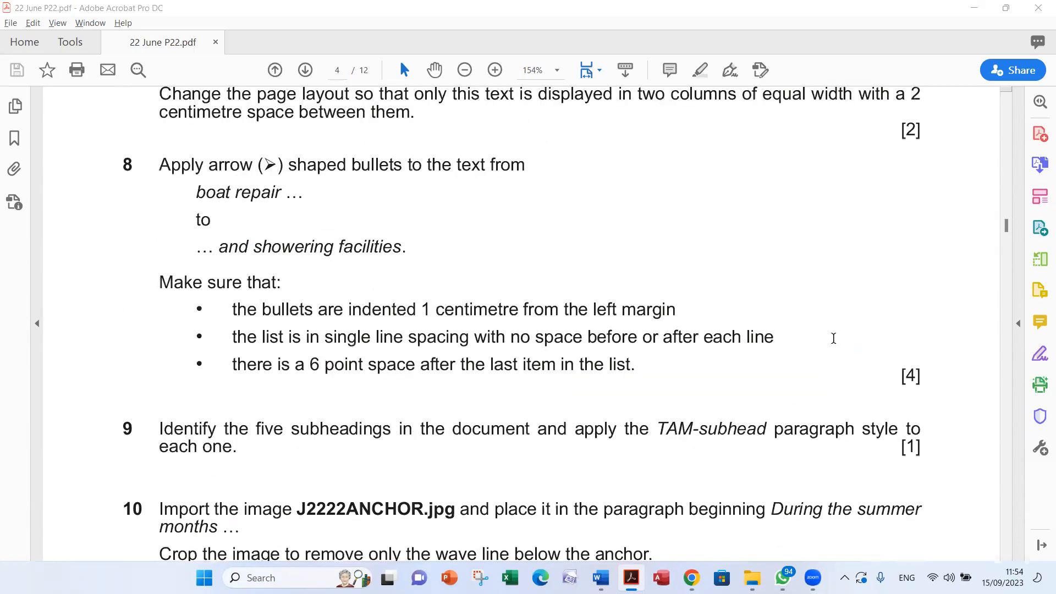
scroll(833, 344, up, 5)
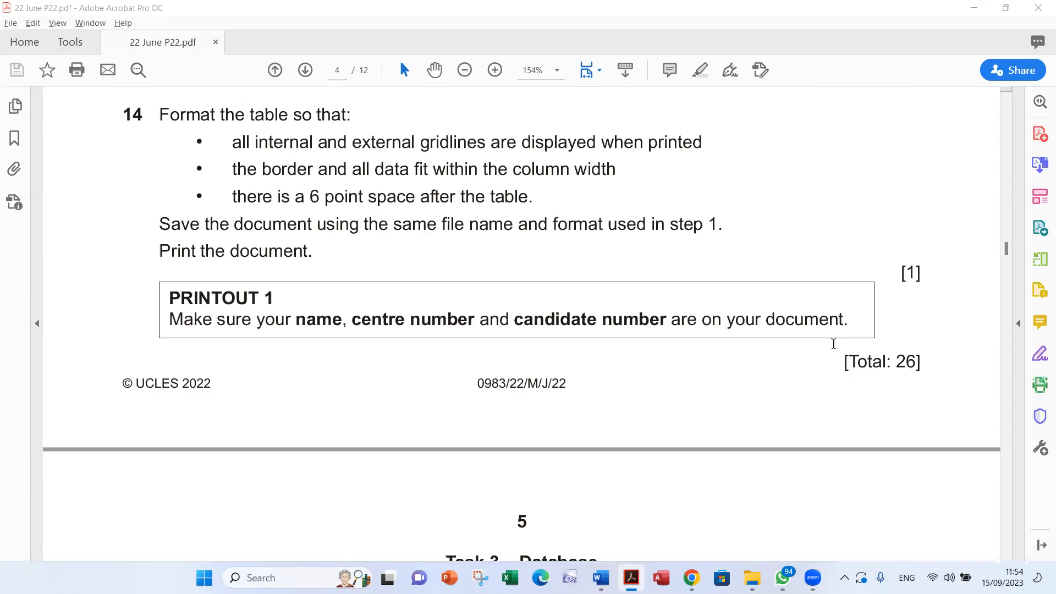
scroll(833, 345, down, 10)
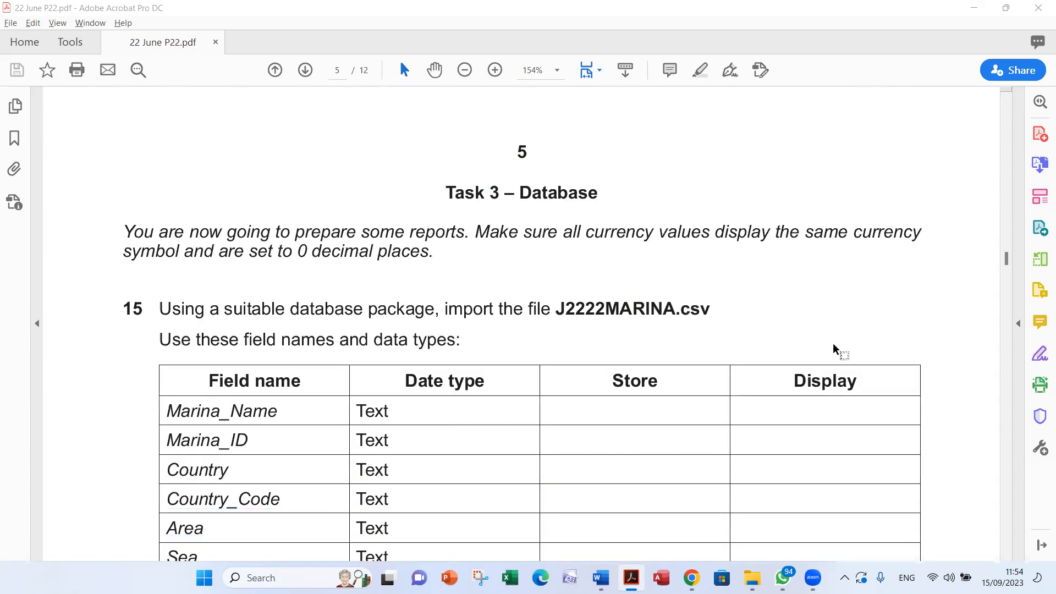
scroll(834, 344, up, 4)
scroll(834, 345, down, 4)
double_click(302, 251)
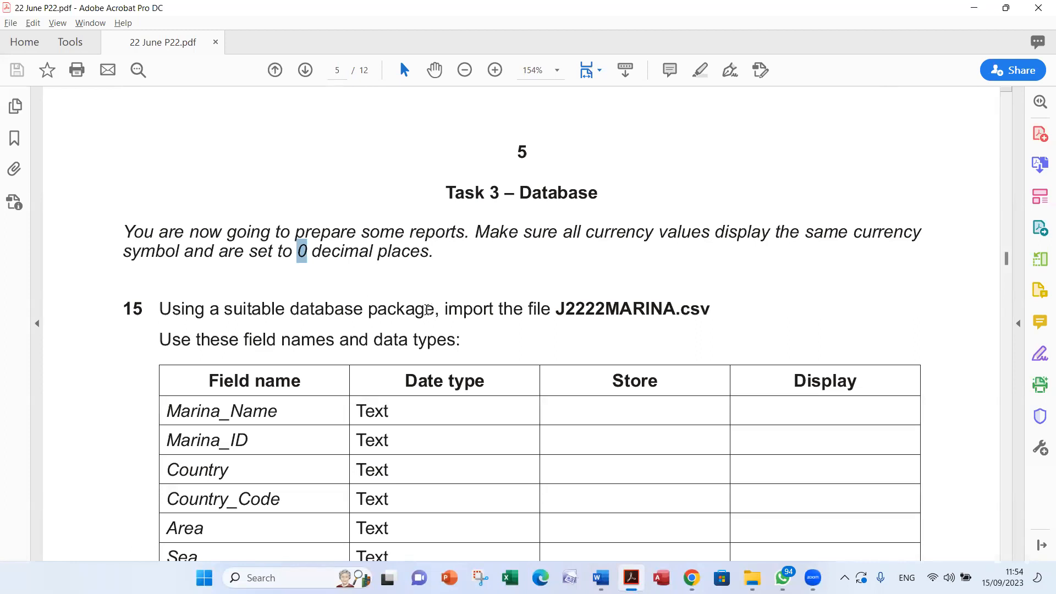
scroll(495, 339, down, 1)
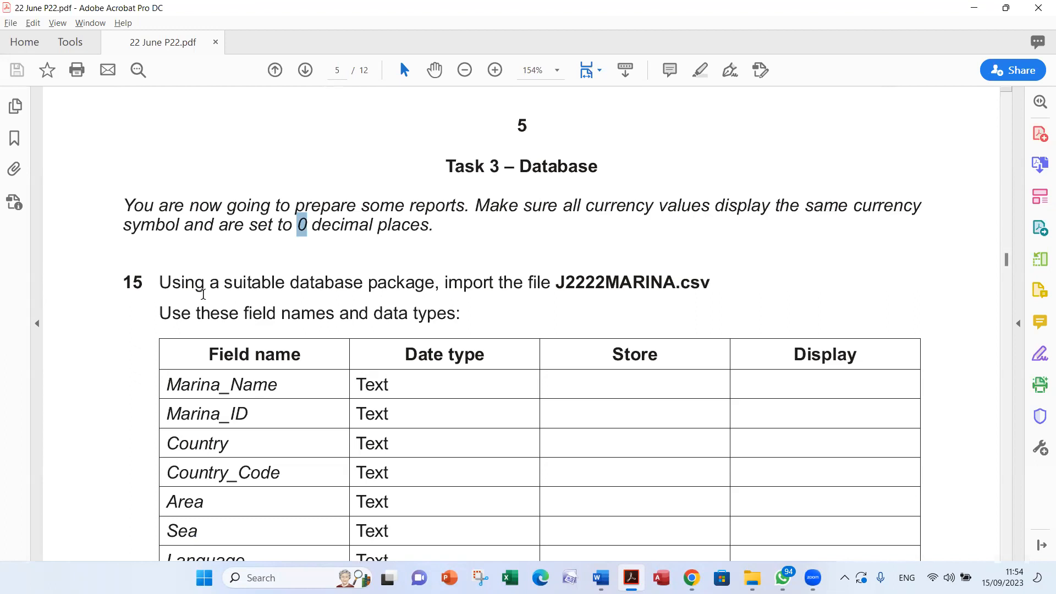
drag(220, 281, 435, 283)
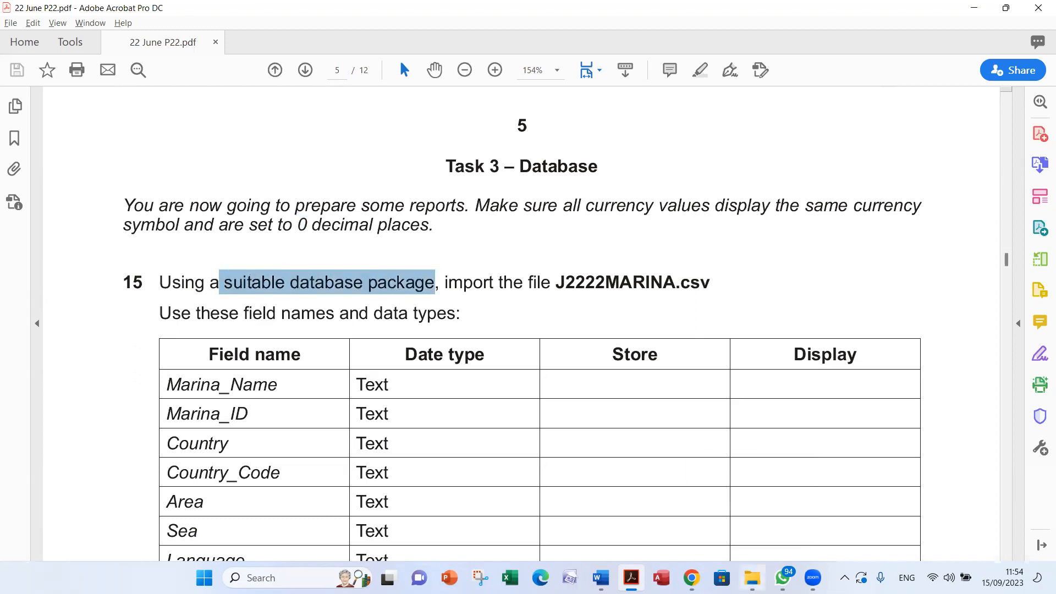
Open the 22 June P22 folder on the Desktop in File Explorer
click(751, 577)
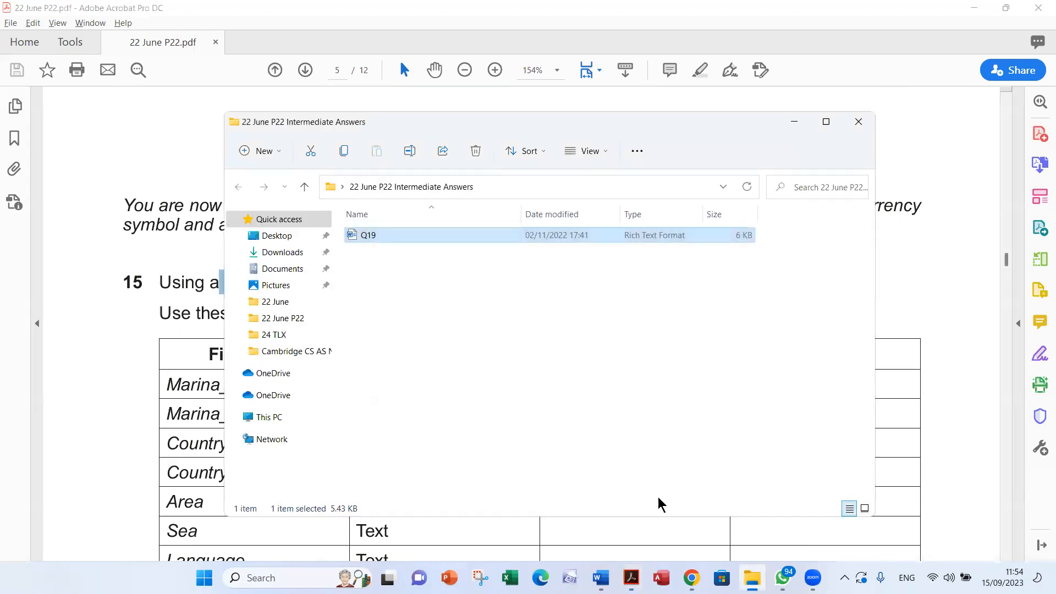
click(859, 122)
click(753, 576)
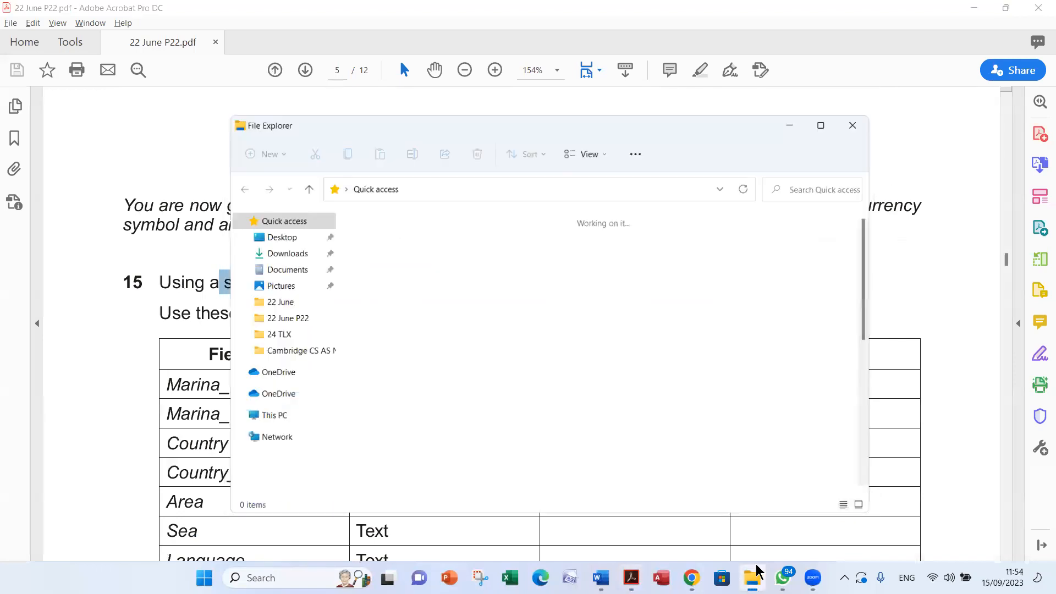
double_click(390, 256)
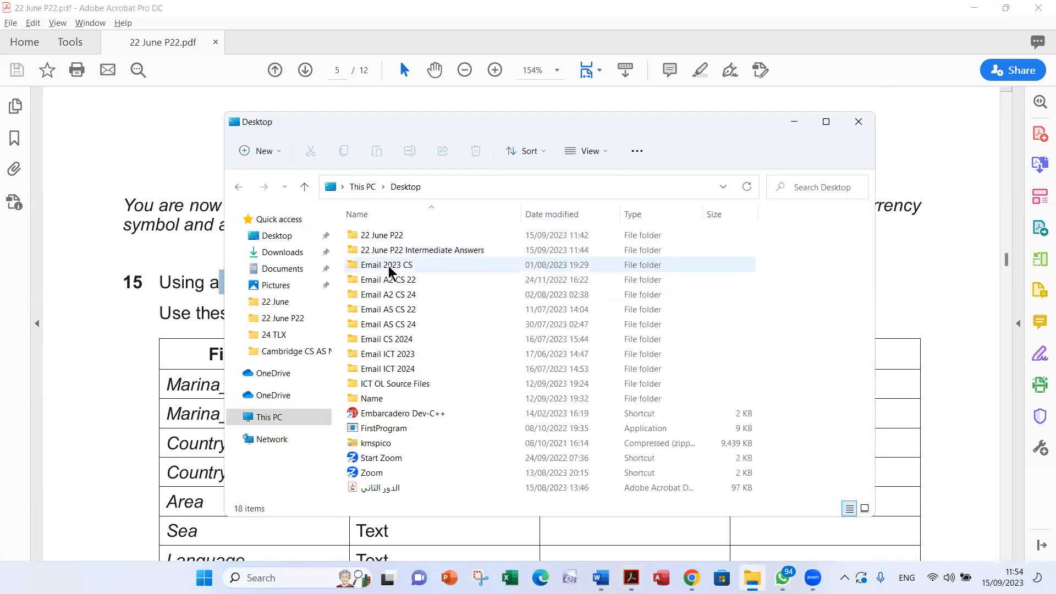
double_click(430, 241)
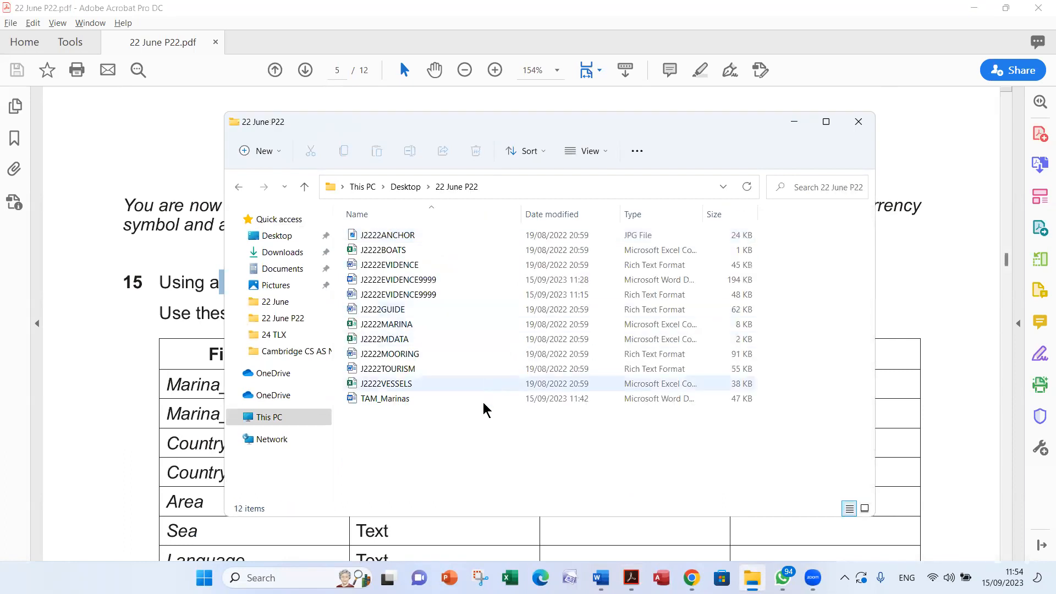
Create a Microsoft Access database named Name Name in the 22 June P22 folder, open it and enable its content
right_click(536, 462)
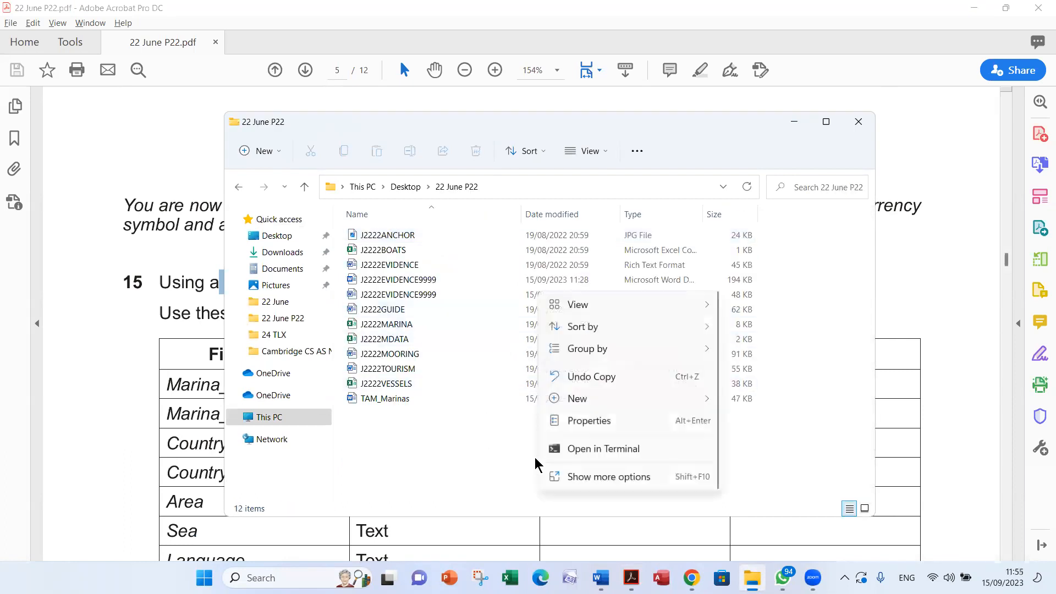
mouse_move(603, 401)
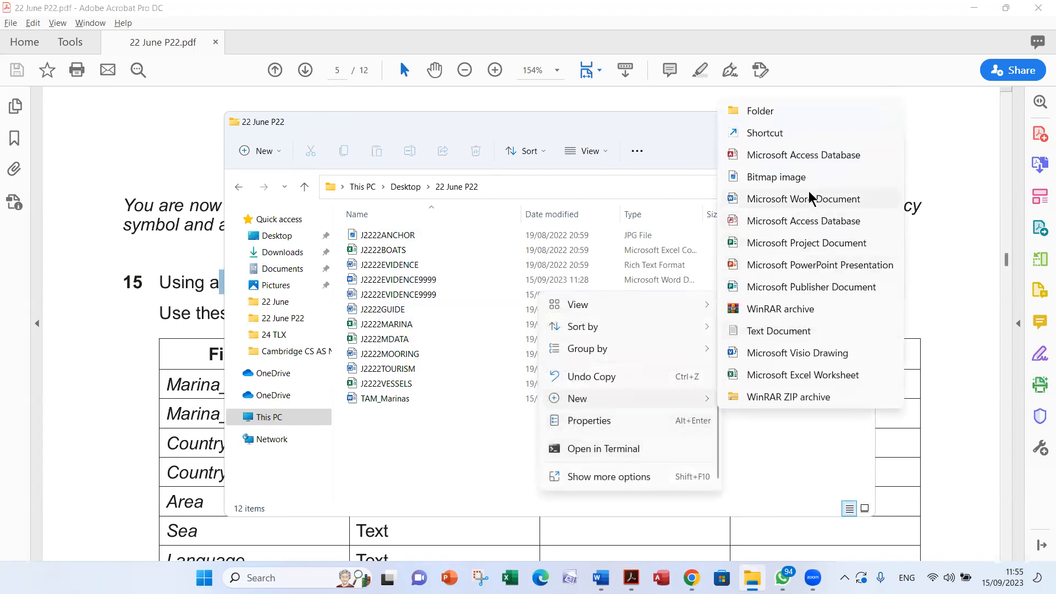
click(817, 156)
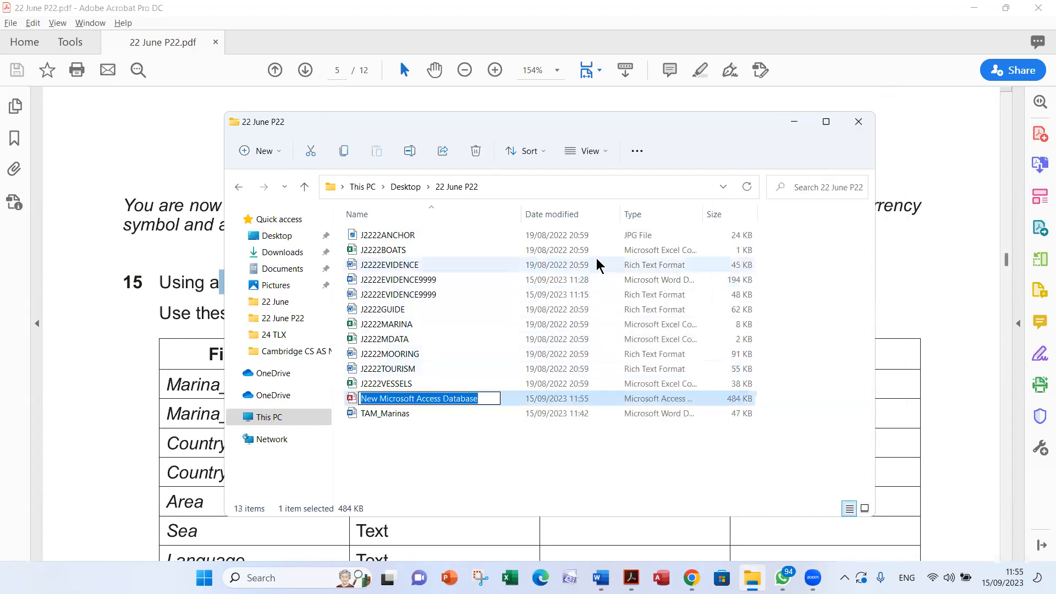
text(Name Na)
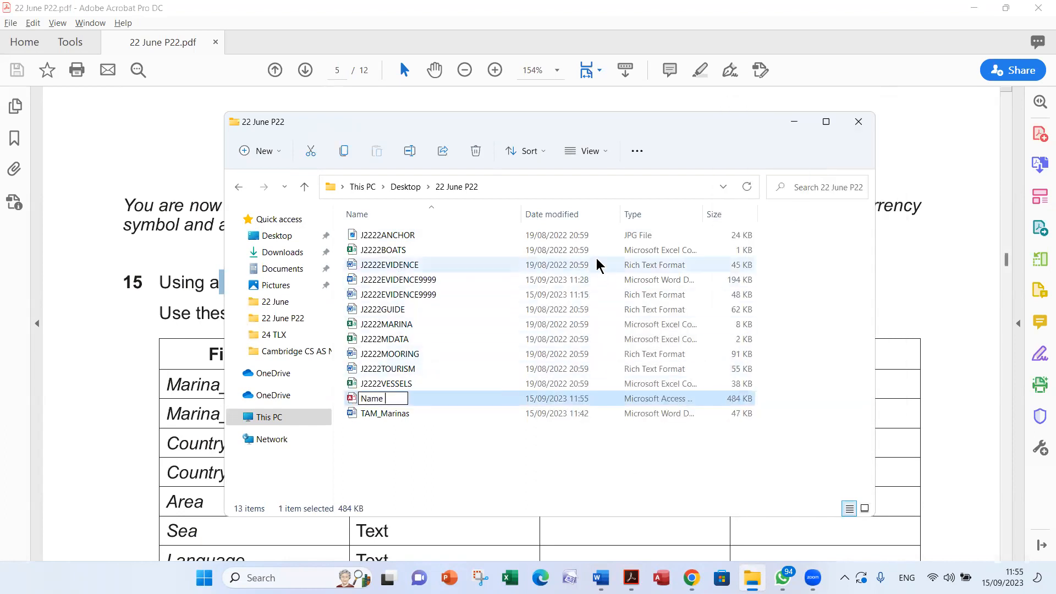
text(me)
key(Return)
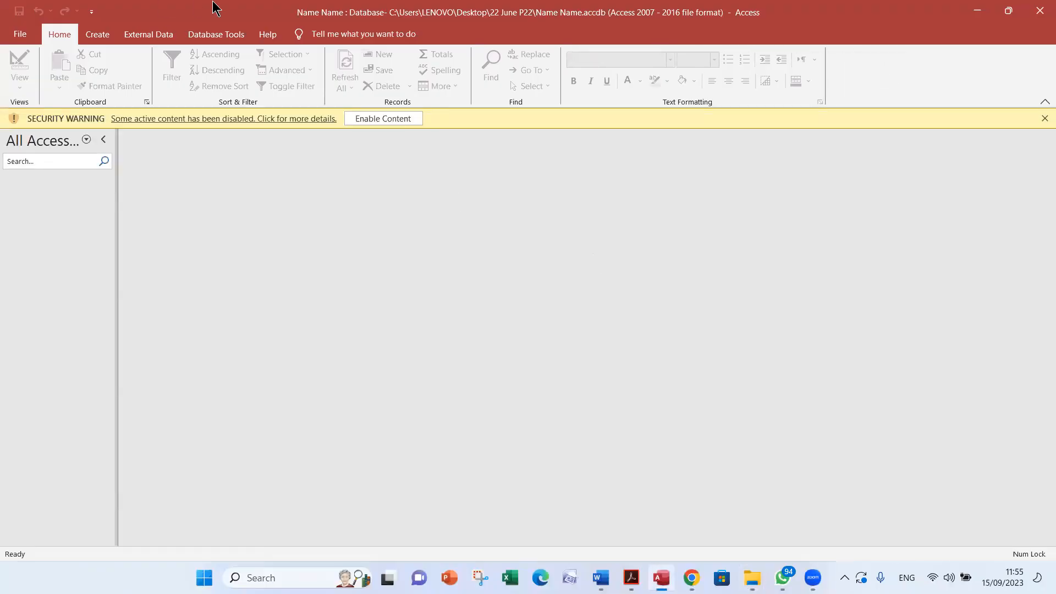
click(362, 114)
Check in the exam paper PDF which source file step 15 says to import
key(alt+Tab)
key(alt+Tab)
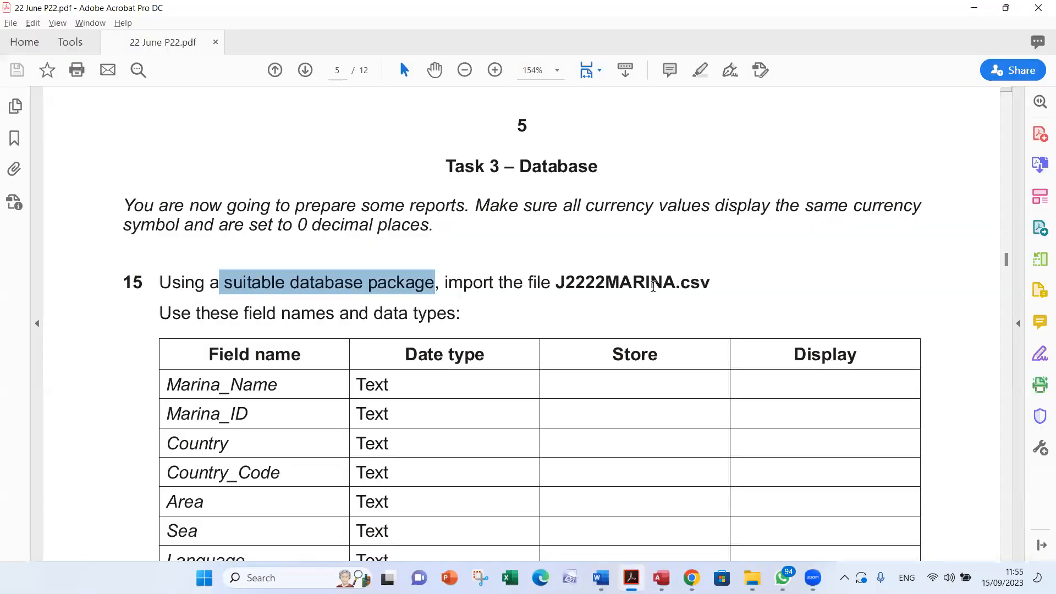
double_click(637, 283)
key(alt+Tab)
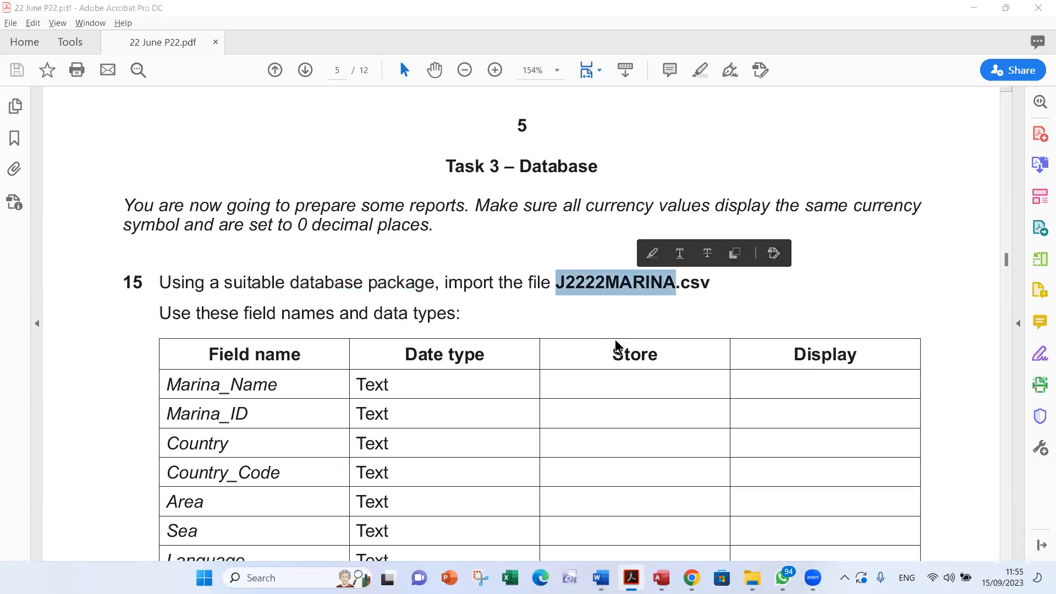
Start a text file import in Access, using J2222MARINA.csv from the Desktop's 22 June P22 folder as the source for a new table
click(157, 35)
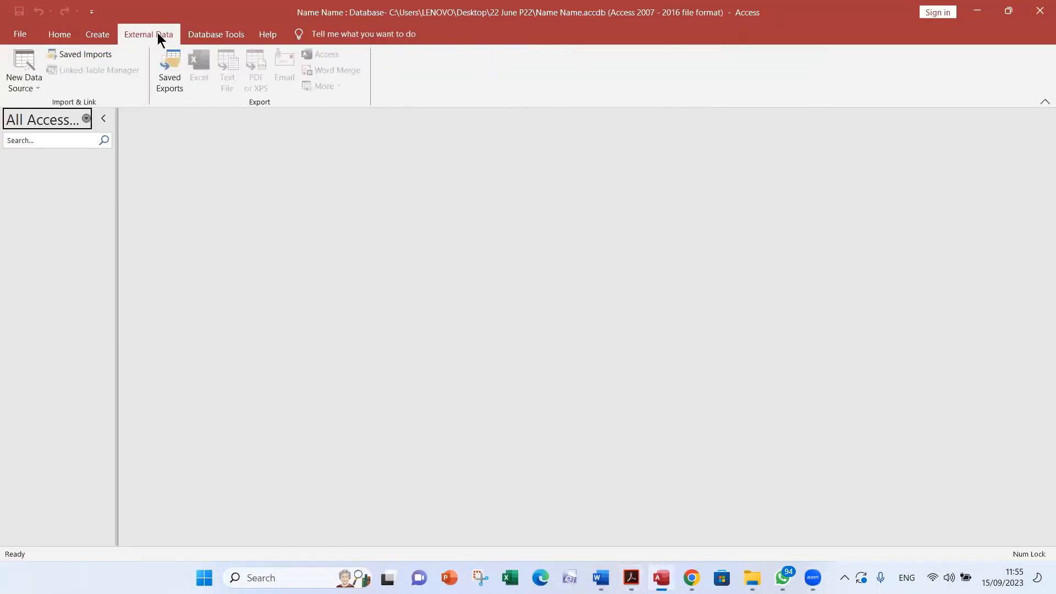
click(28, 86)
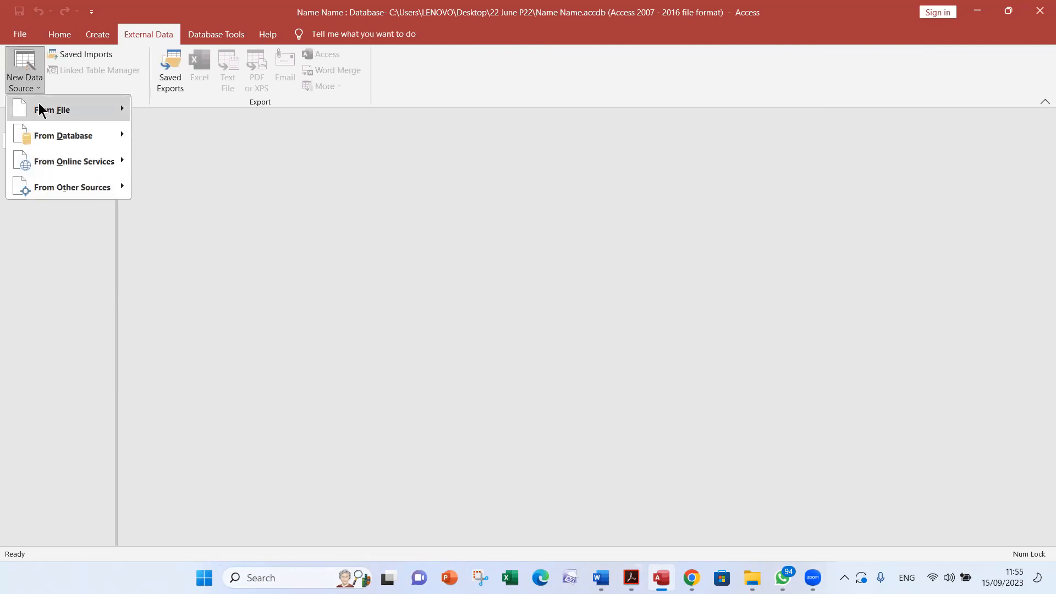
mouse_move(41, 109)
click(205, 190)
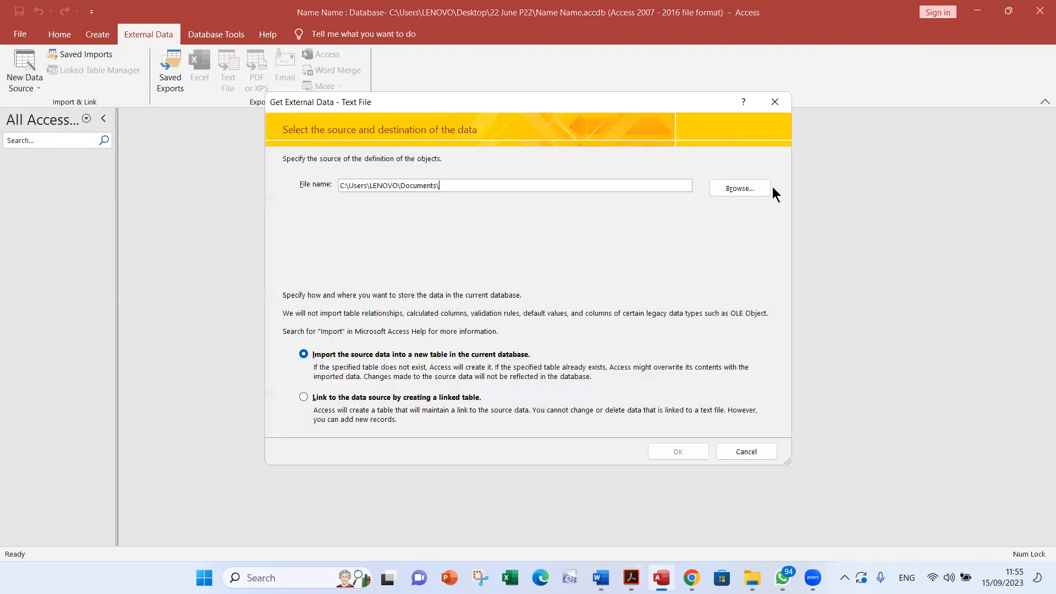
click(767, 190)
scroll(327, 233, up, 1)
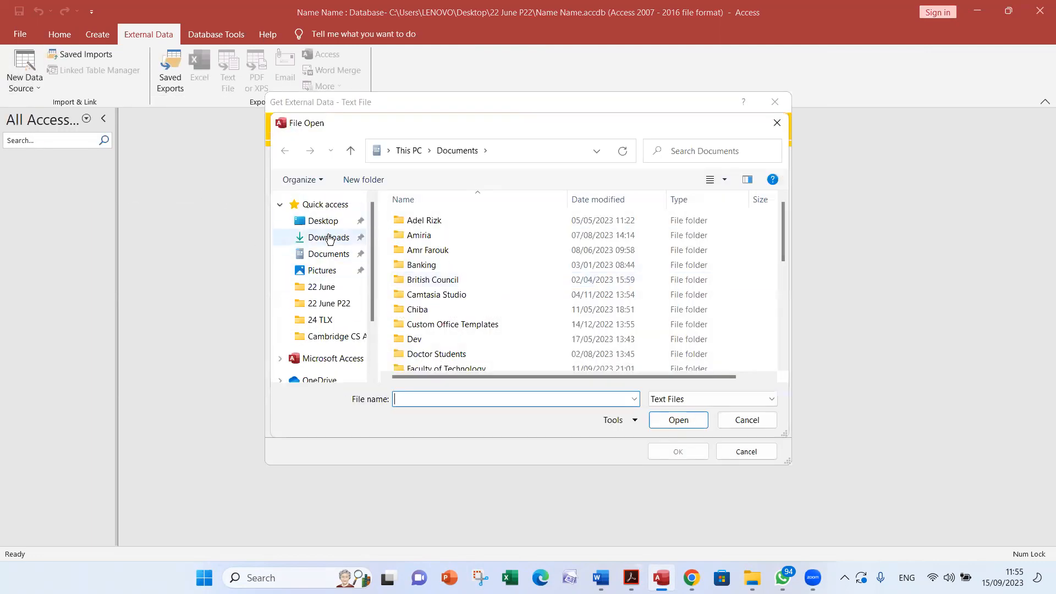
click(329, 225)
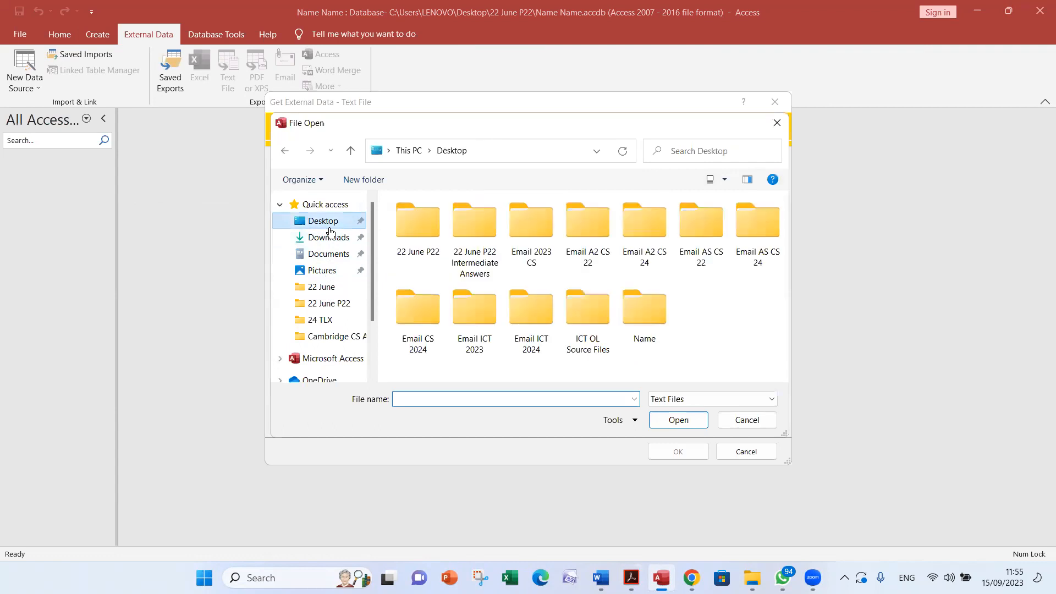
double_click(426, 223)
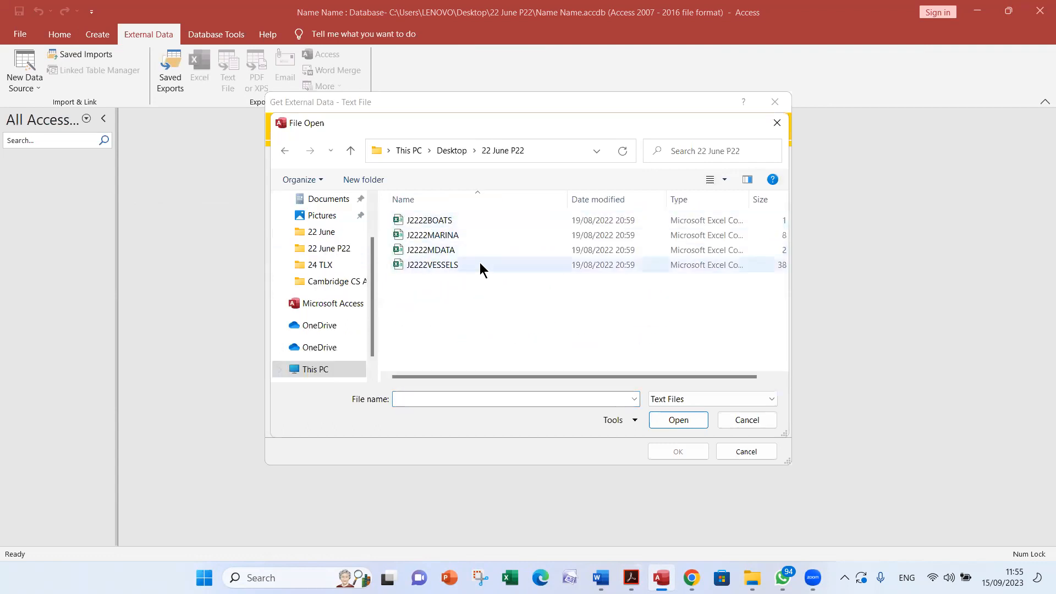
click(478, 235)
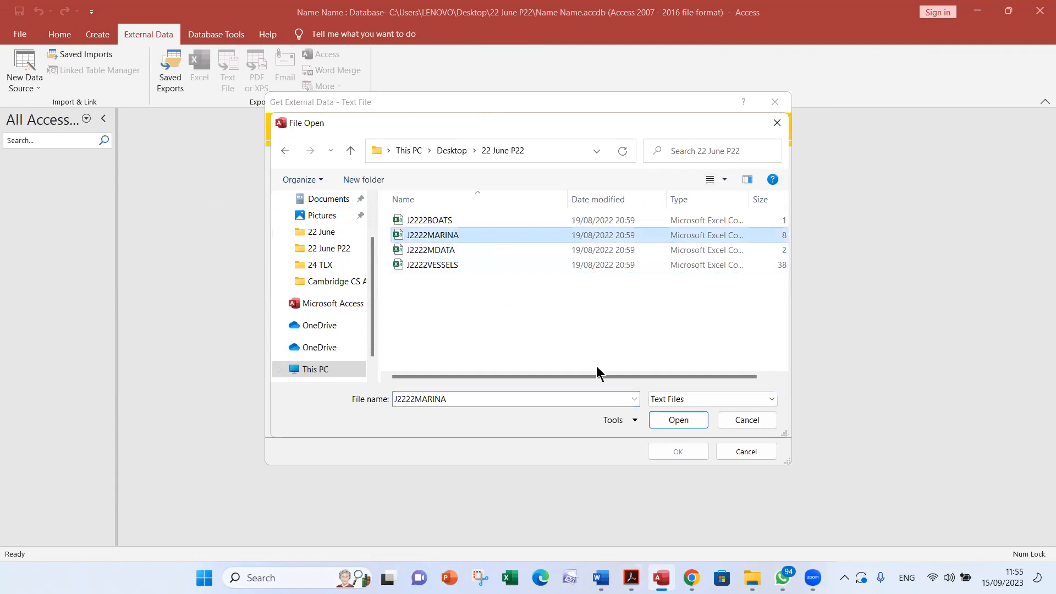
click(671, 420)
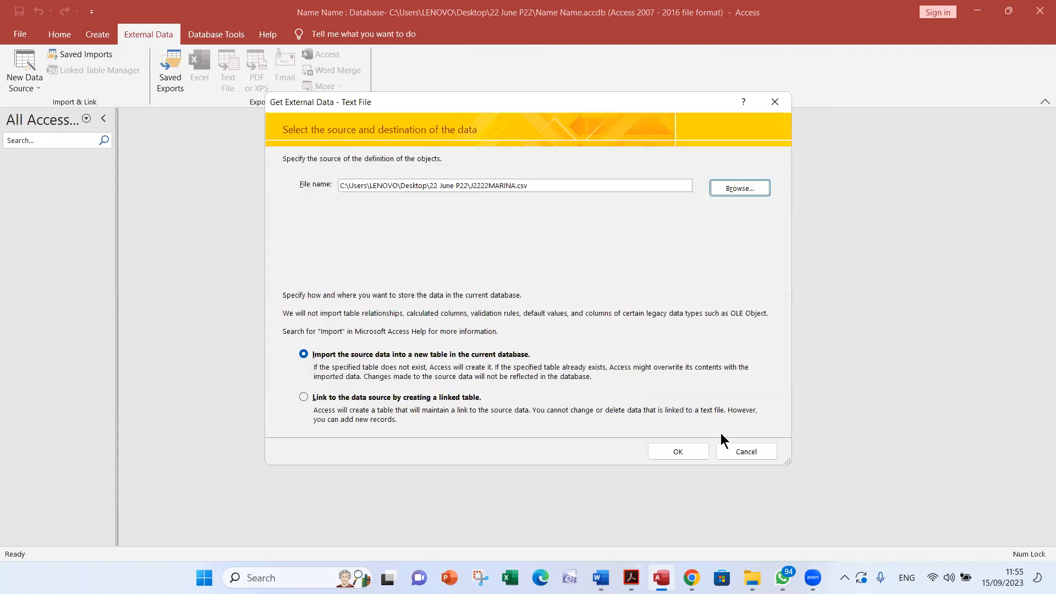
click(687, 451)
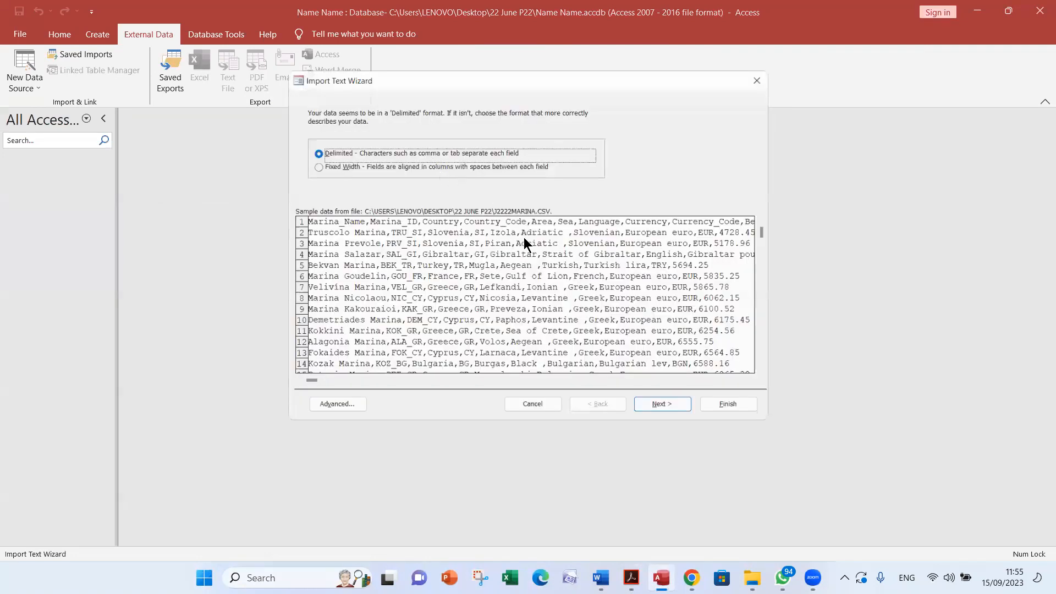
Import the data as comma-delimited text with the first row containing field names
click(690, 415)
click(371, 179)
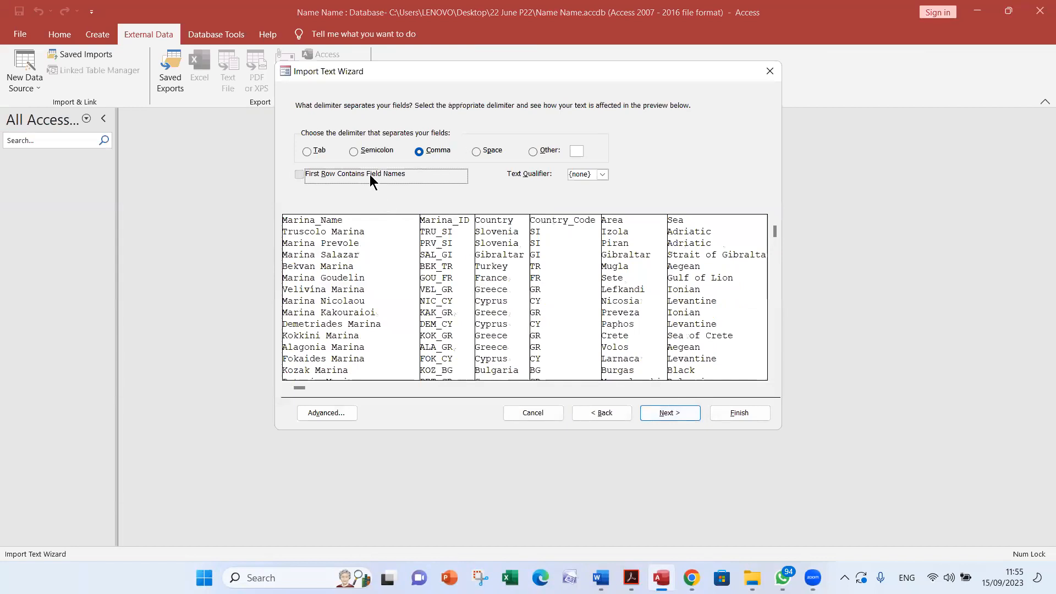
click(676, 416)
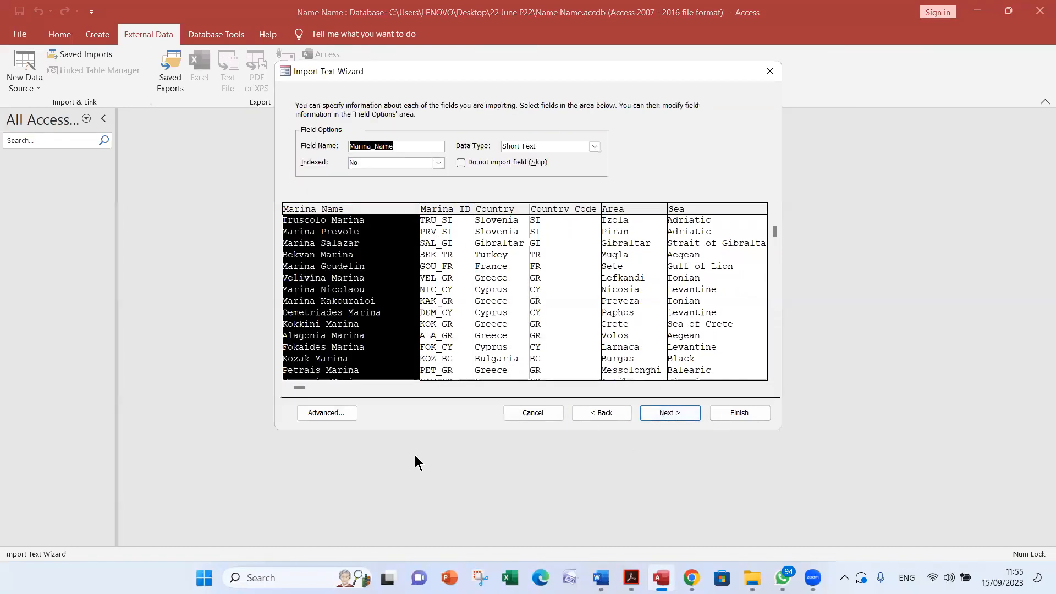
Open the advanced import specification for J2222MARINA and compare its field names and data types with step 15 of the exam paper PDF
click(348, 414)
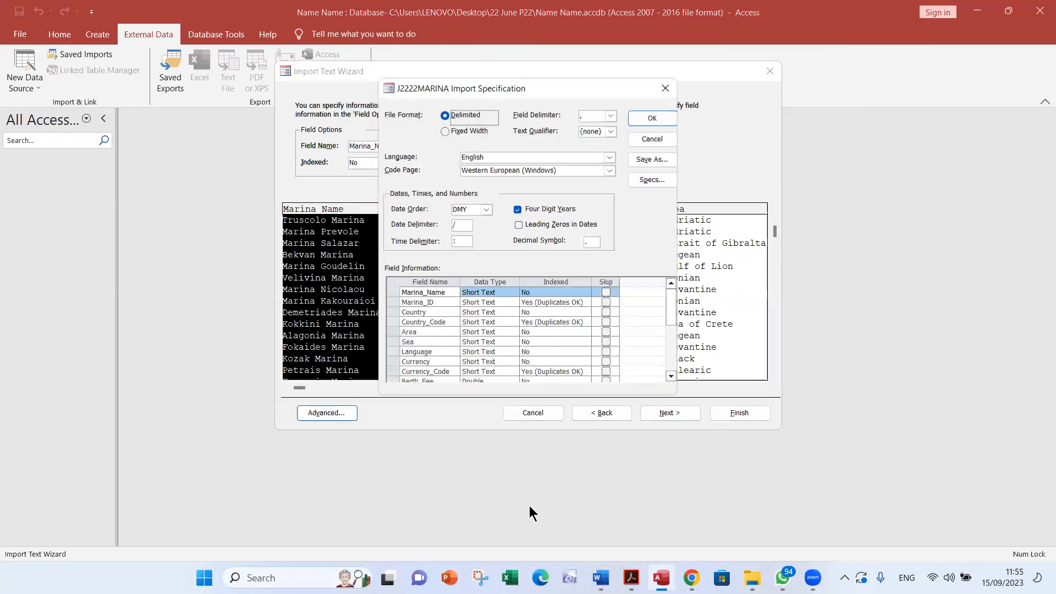
key(alt+Tab)
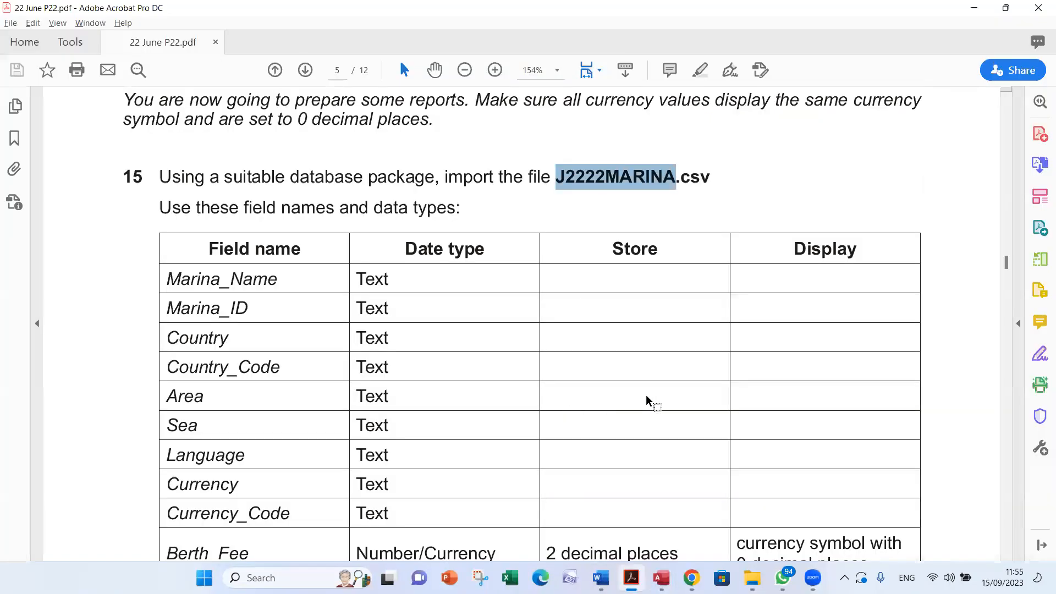
scroll(676, 395, down, 3)
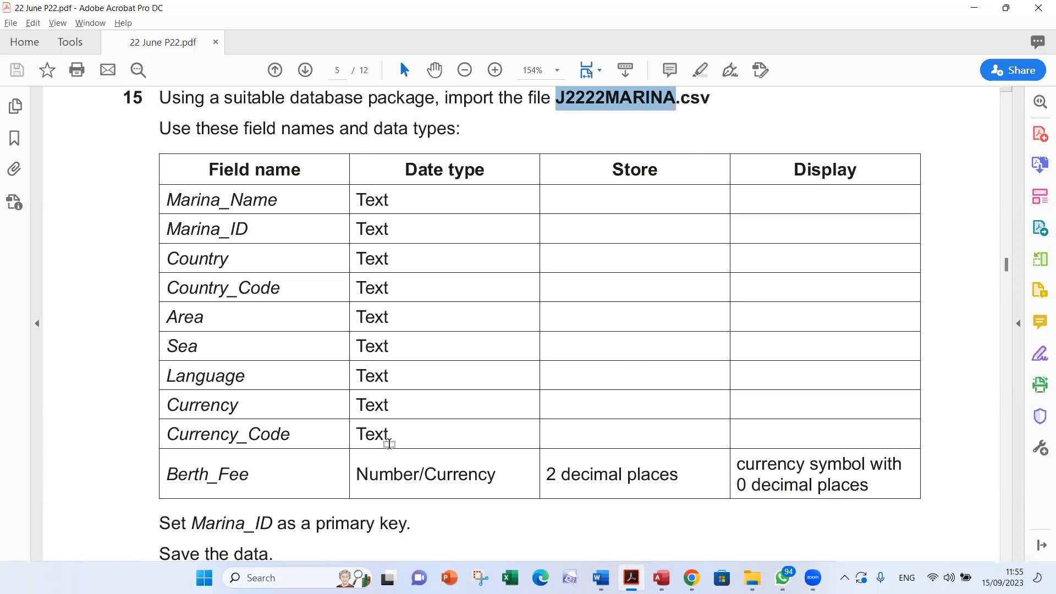
key(alt+Tab)
scroll(500, 326, down, 1)
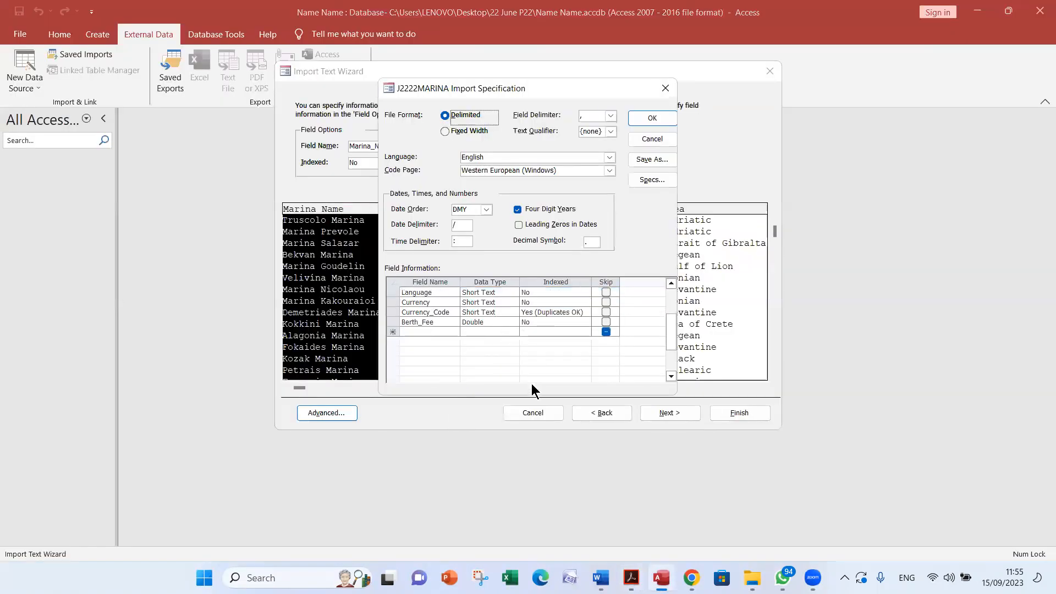
key(alt+Tab)
scroll(492, 394, down, 2)
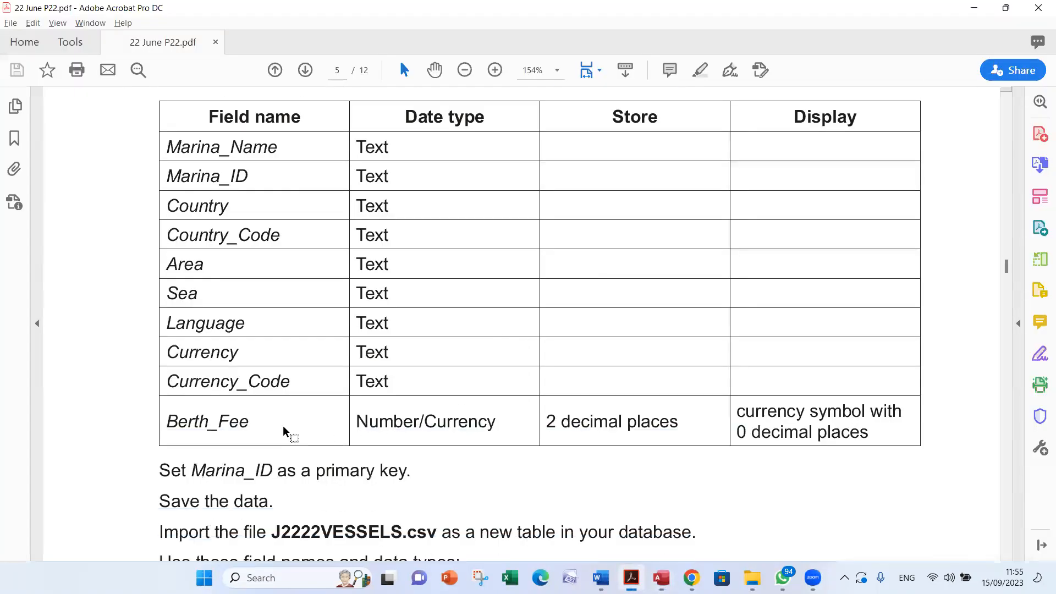
key(alt+Tab)
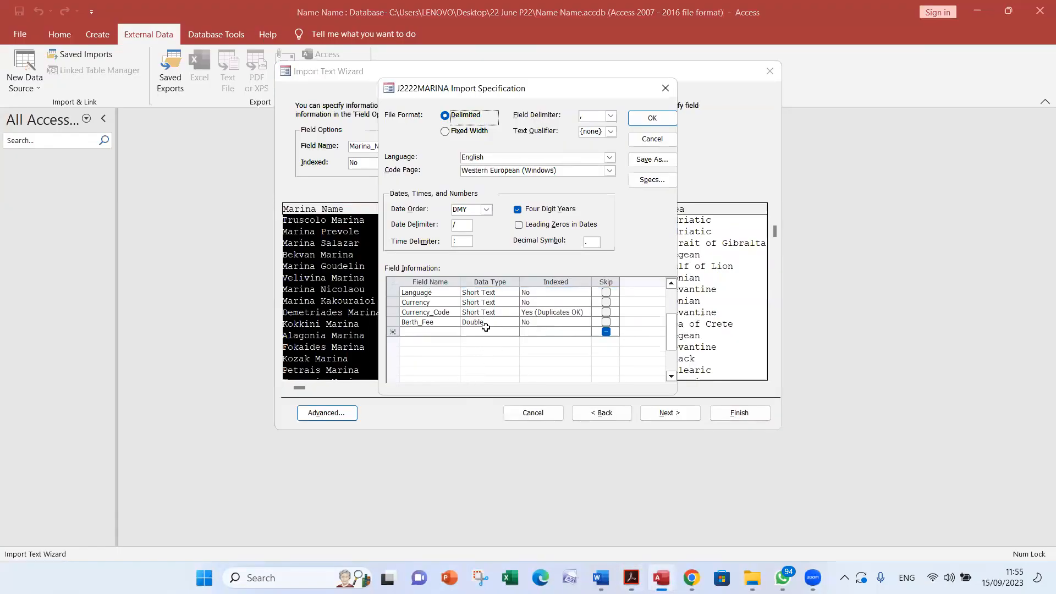
key(alt+Tab)
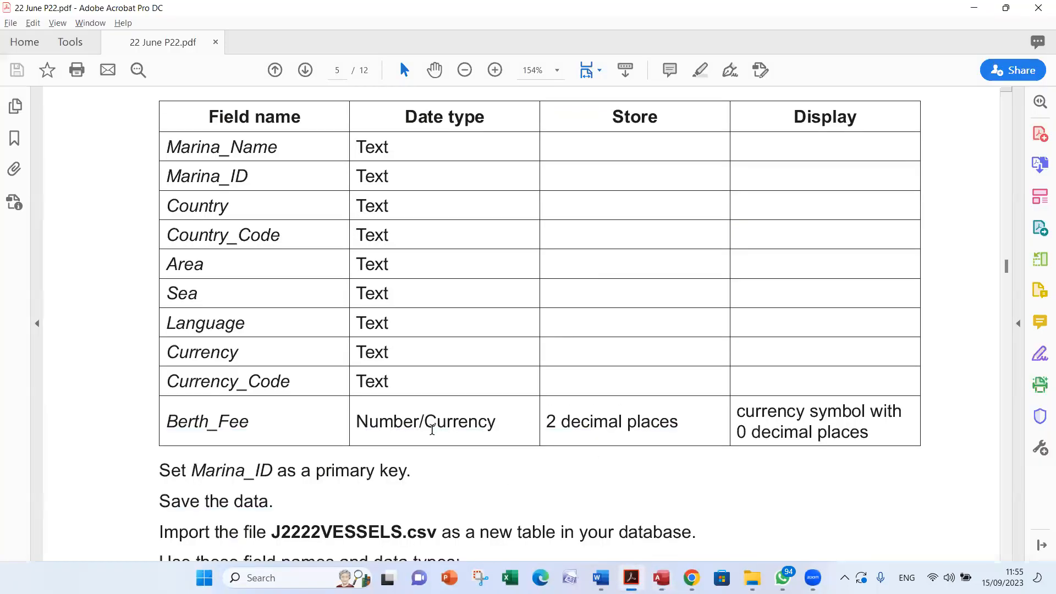
key(alt+Tab)
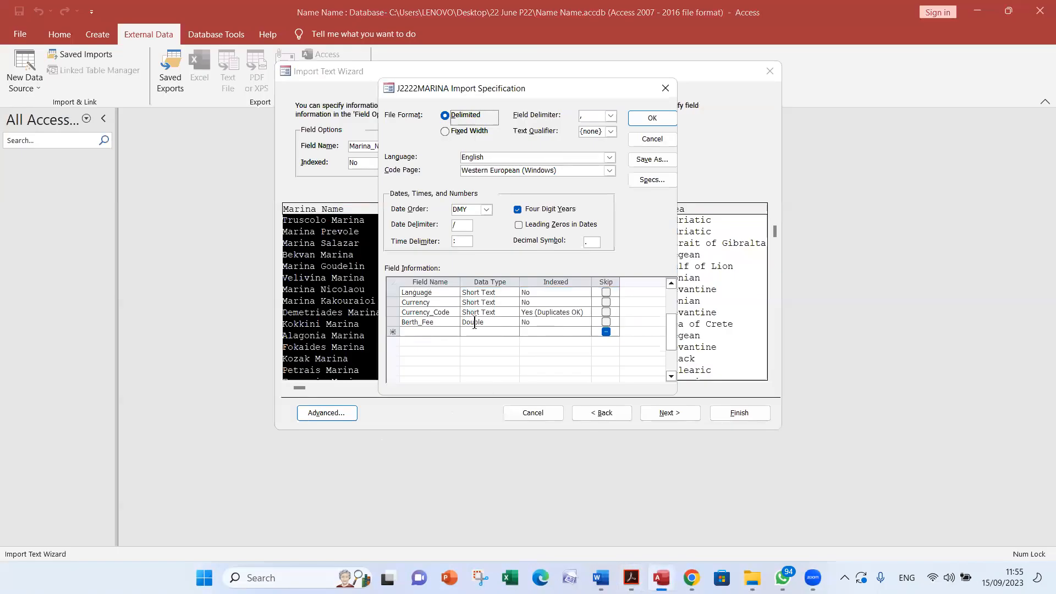
Set the Berth_Fee field's data type to Currency, check the required storage and display format in the exam paper, and accept the import specification
click(493, 322)
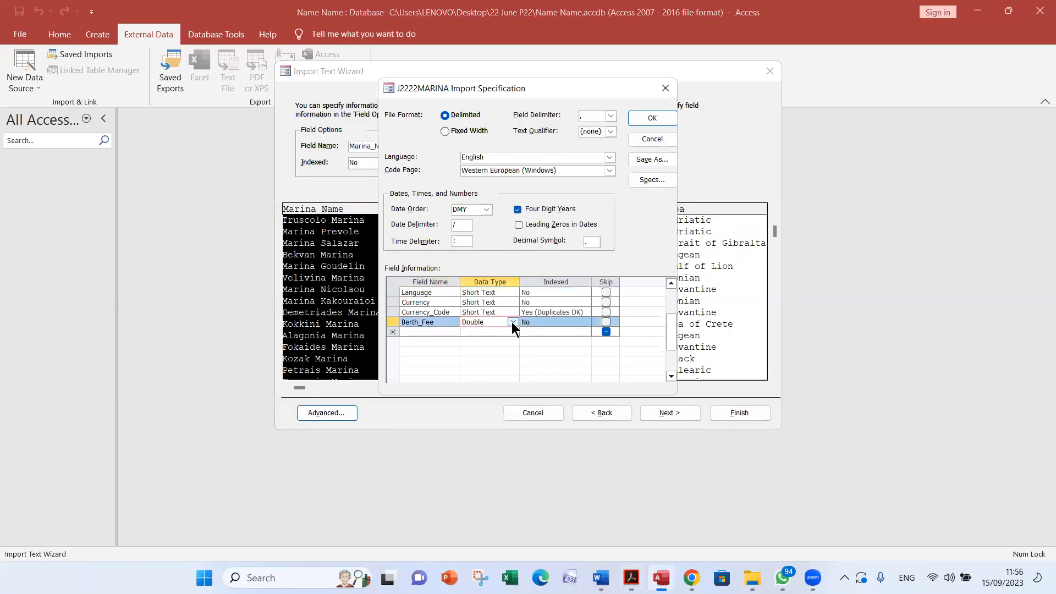
click(512, 321)
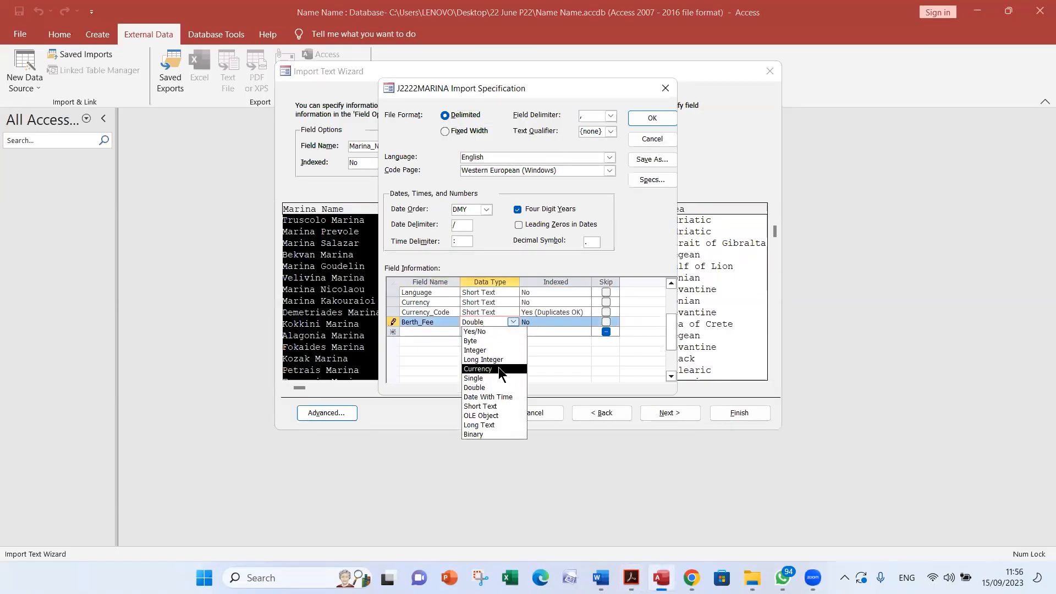
key(alt+Tab)
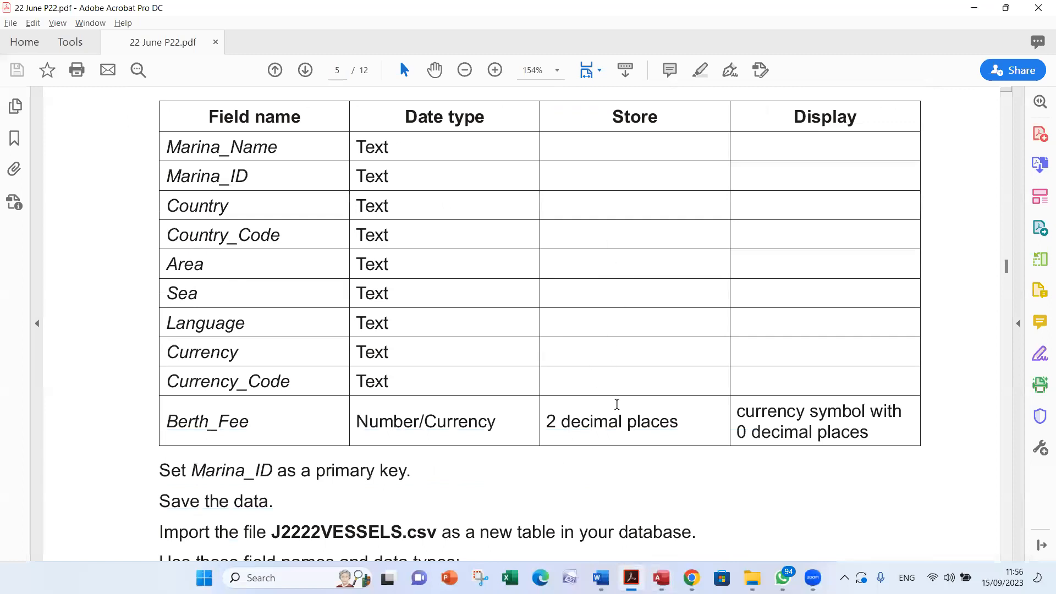
key(alt+Tab)
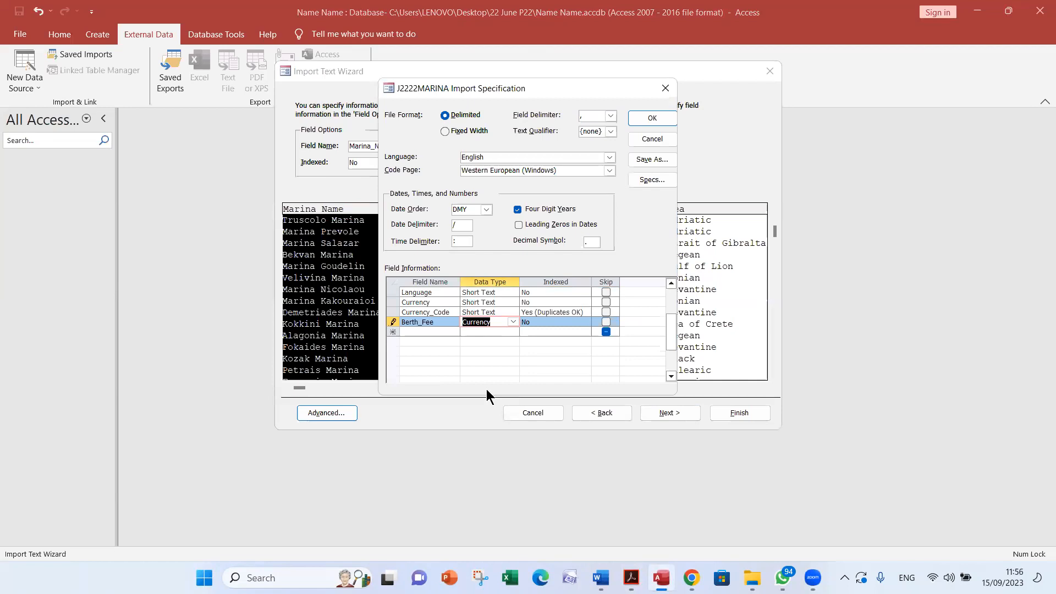
key(alt+Tab)
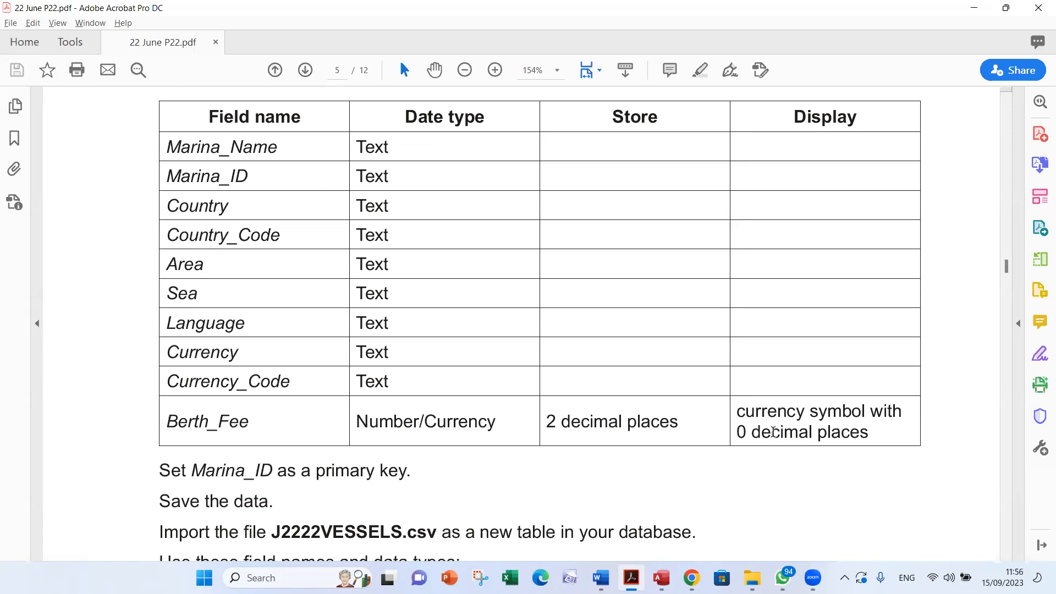
key(alt+Tab)
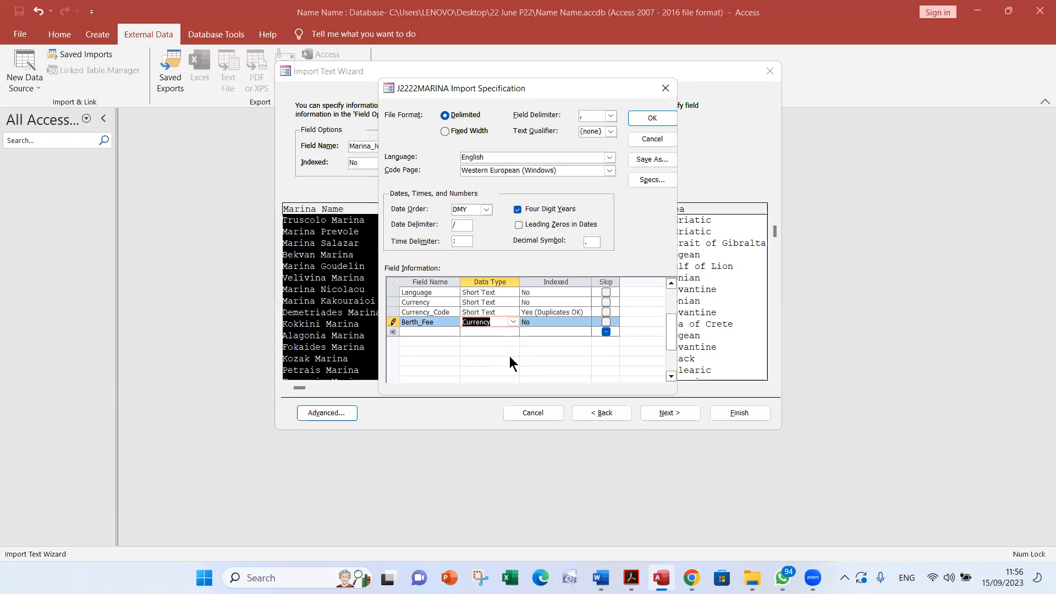
click(667, 121)
Check the key requirement in the exam paper and choose Marina_ID as the imported table's own primary key
click(666, 418)
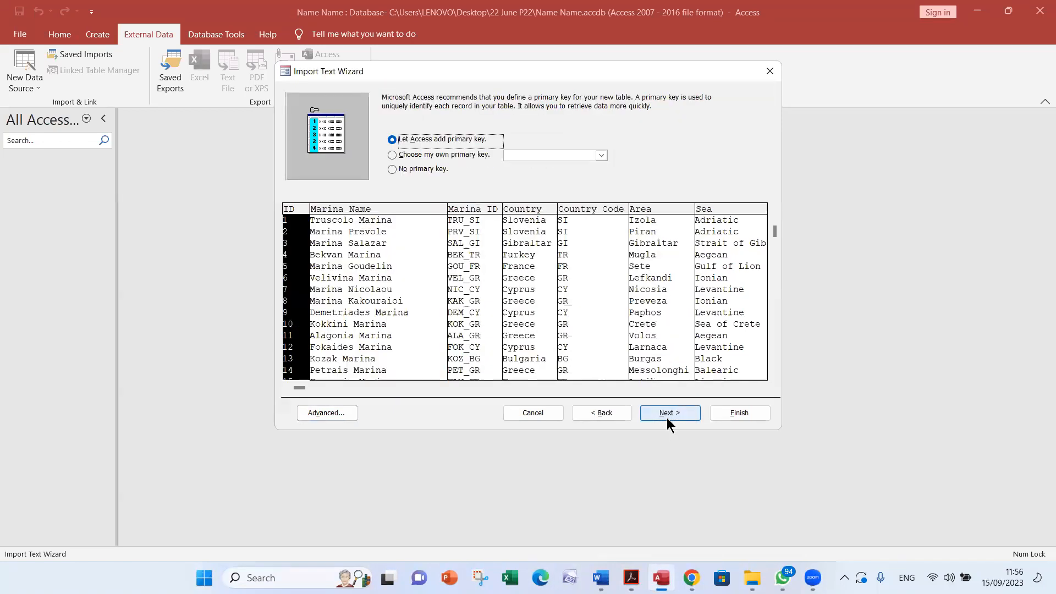
key(alt+Tab)
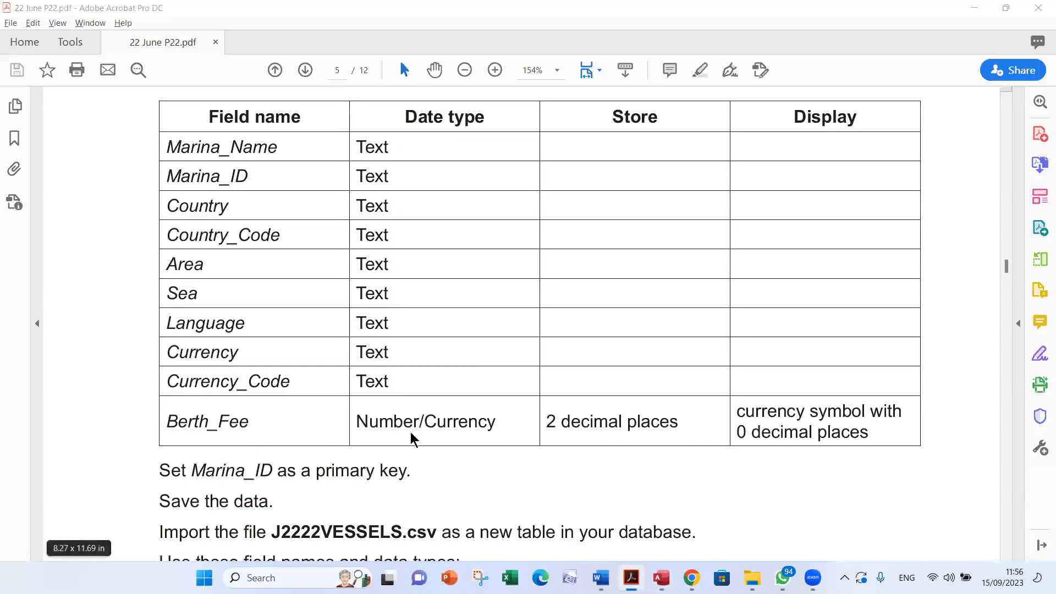
key(alt+Tab)
click(472, 154)
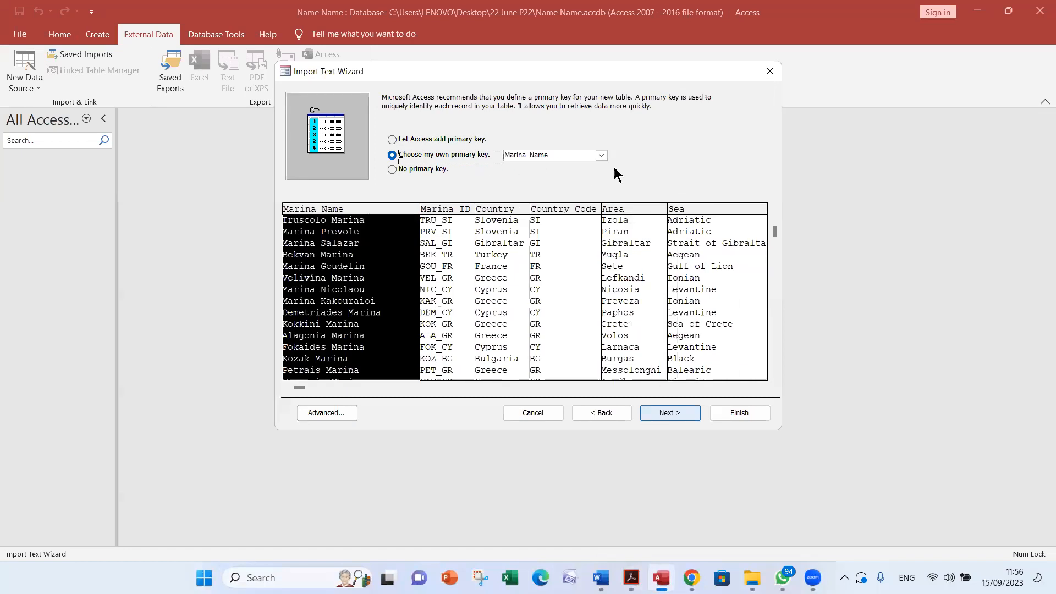
click(602, 156)
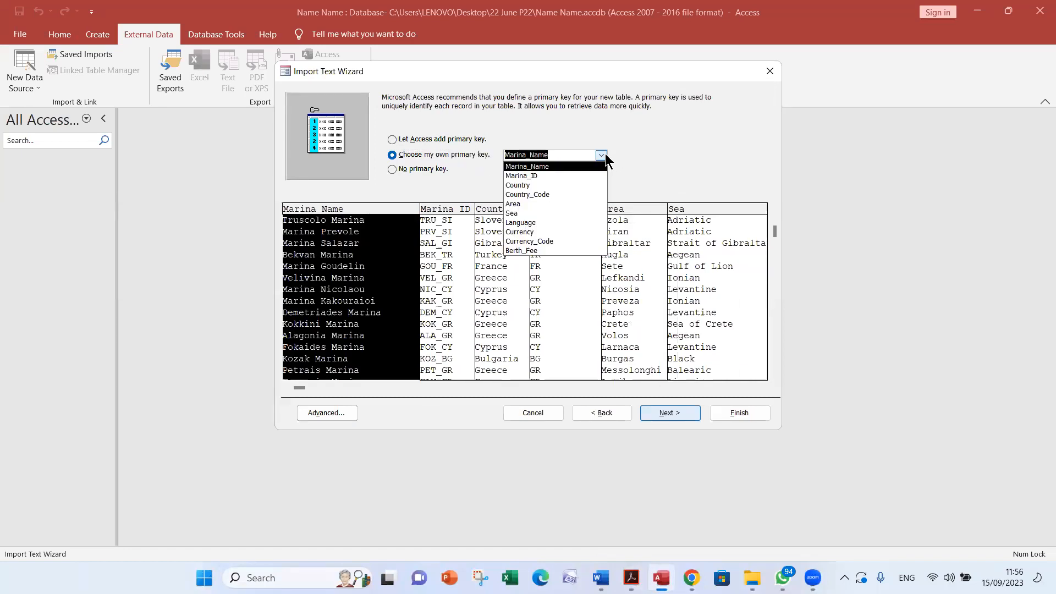
click(575, 174)
Finish importing the data into a table named J2222MARINA without saving the import steps
key(alt+Tab)
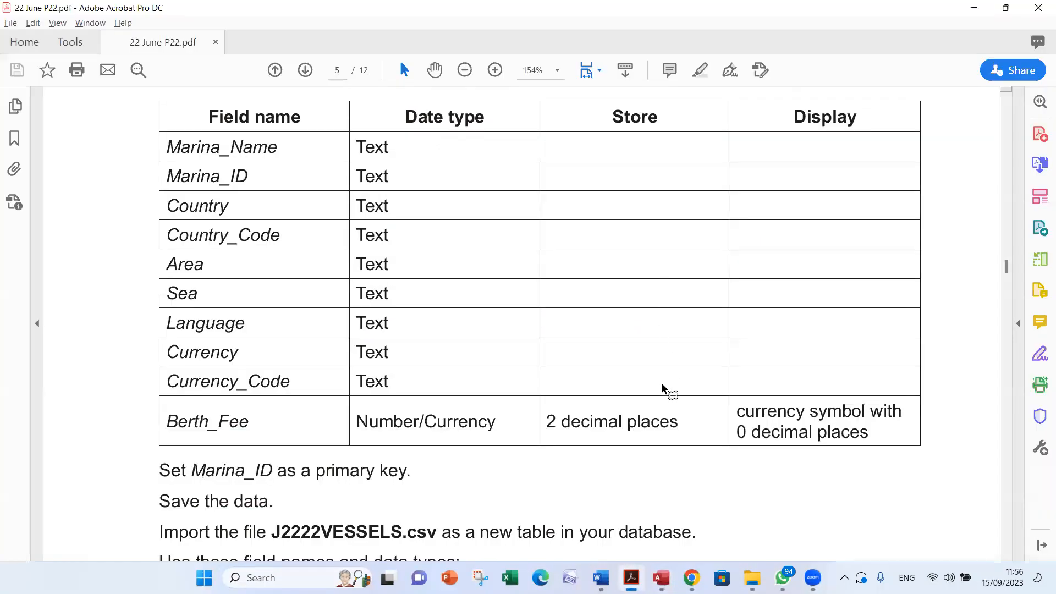
key(alt+Tab)
click(667, 413)
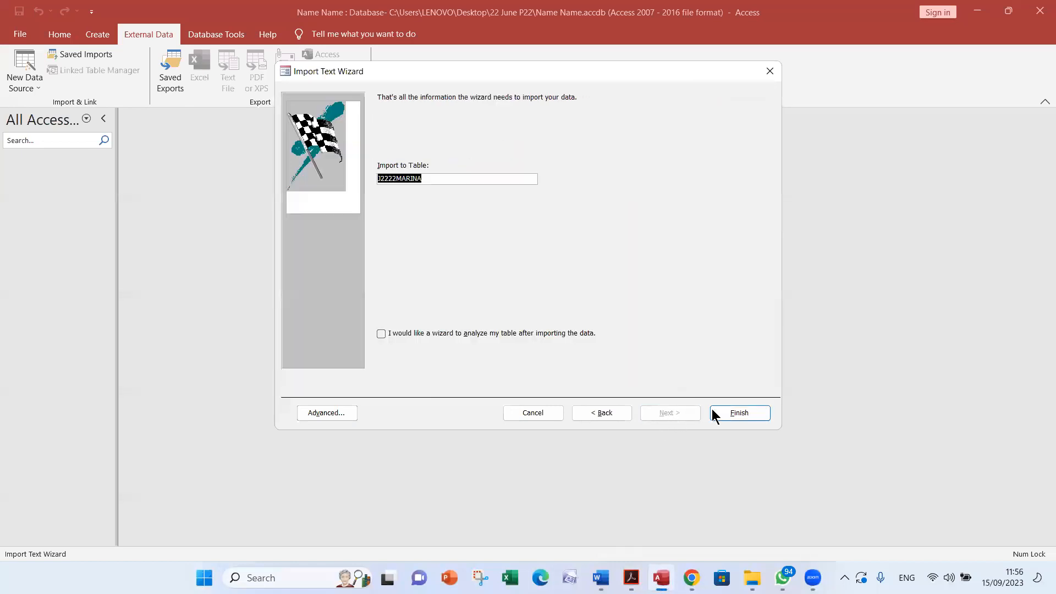
click(731, 413)
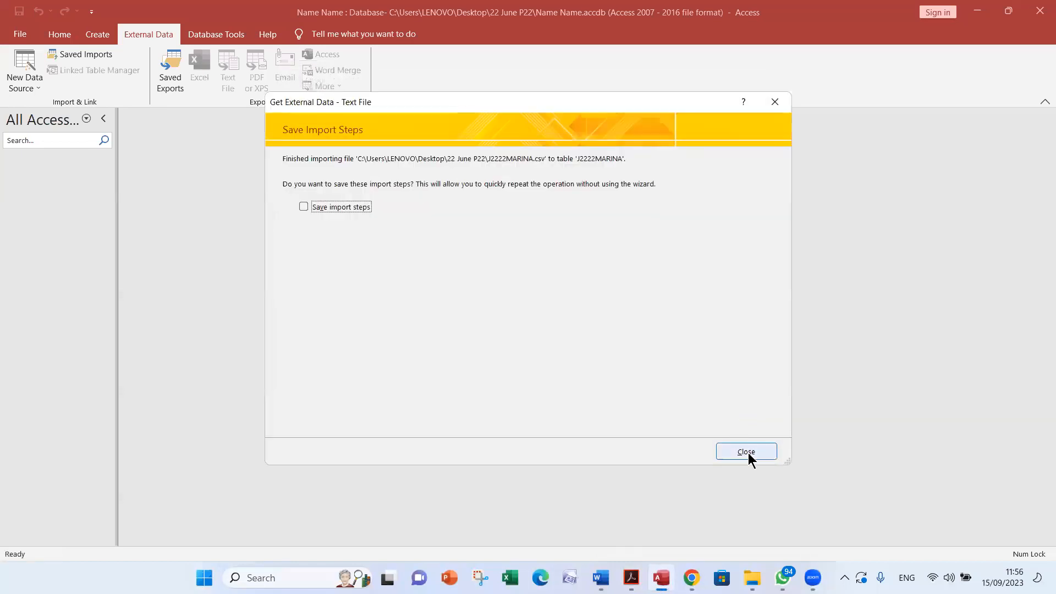
click(746, 451)
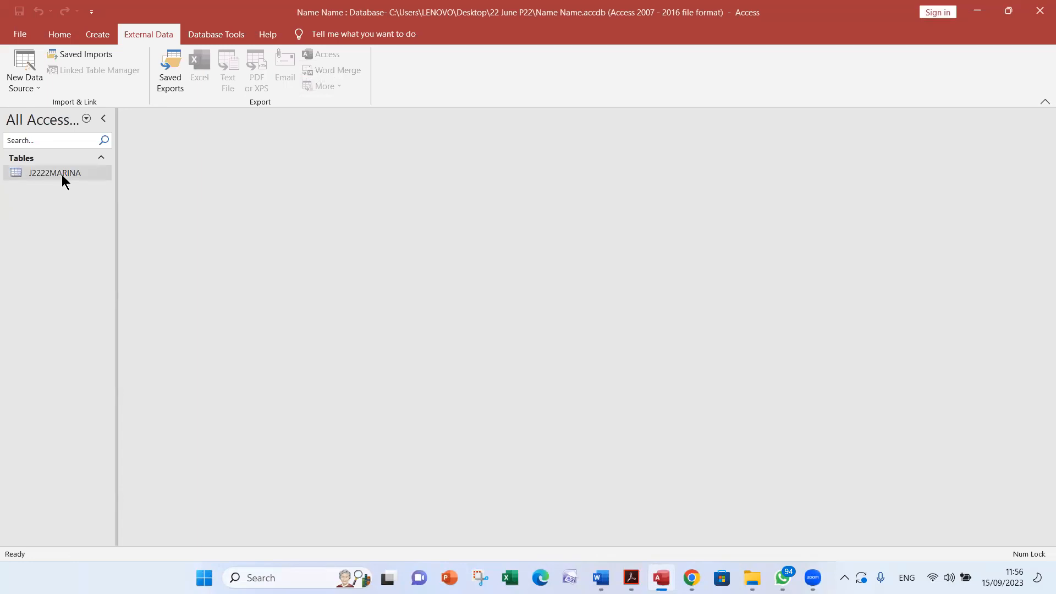
Open the J2222MARINA table and switch it to Design View
double_click(62, 174)
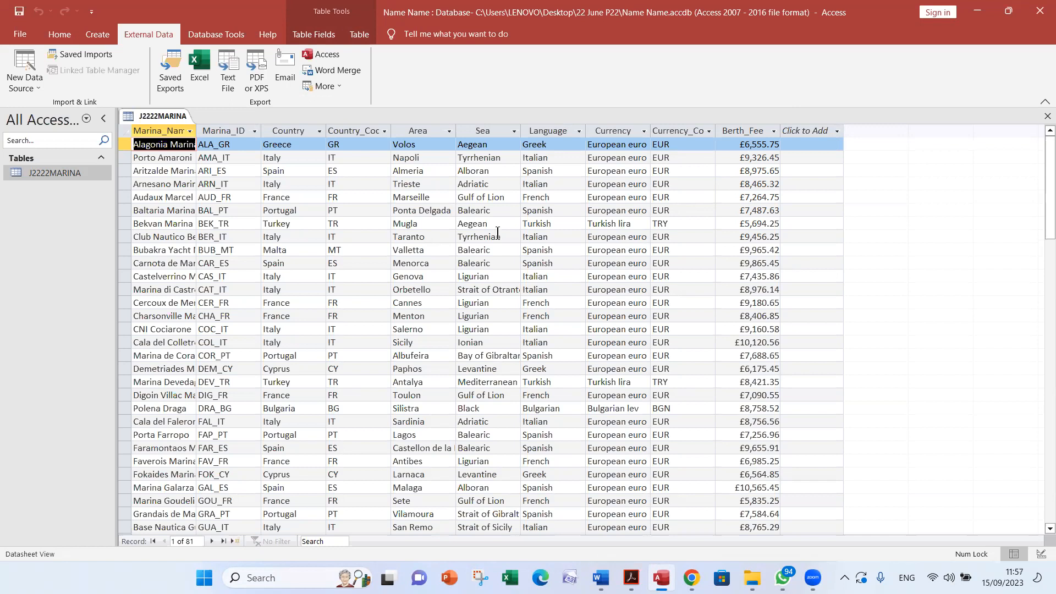
click(56, 37)
click(32, 65)
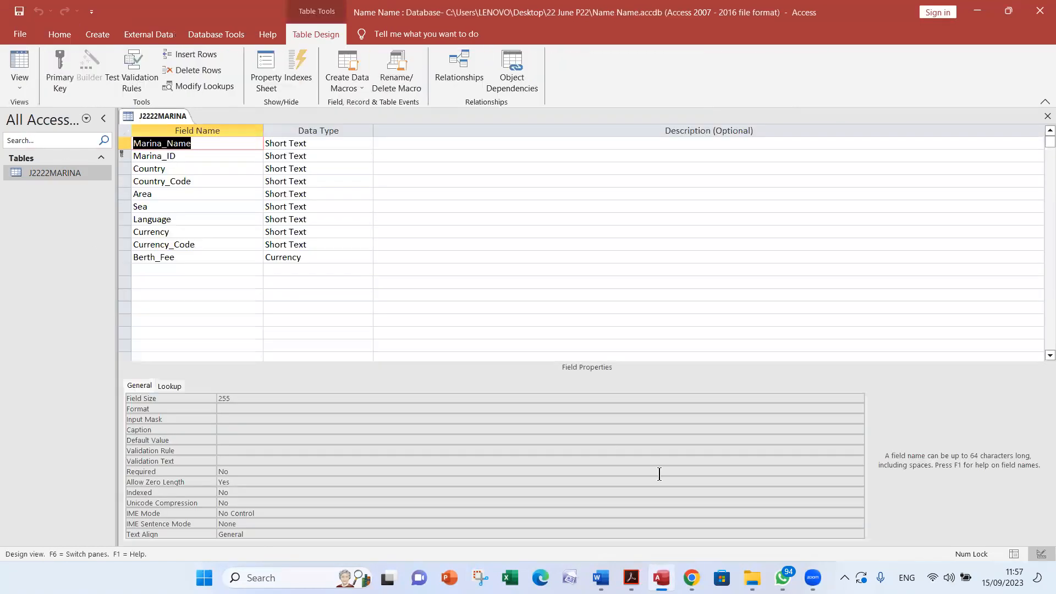
Format the Berth_Fee field as Currency with 0 decimal places, save the table and view it in Datasheet View
click(898, 472)
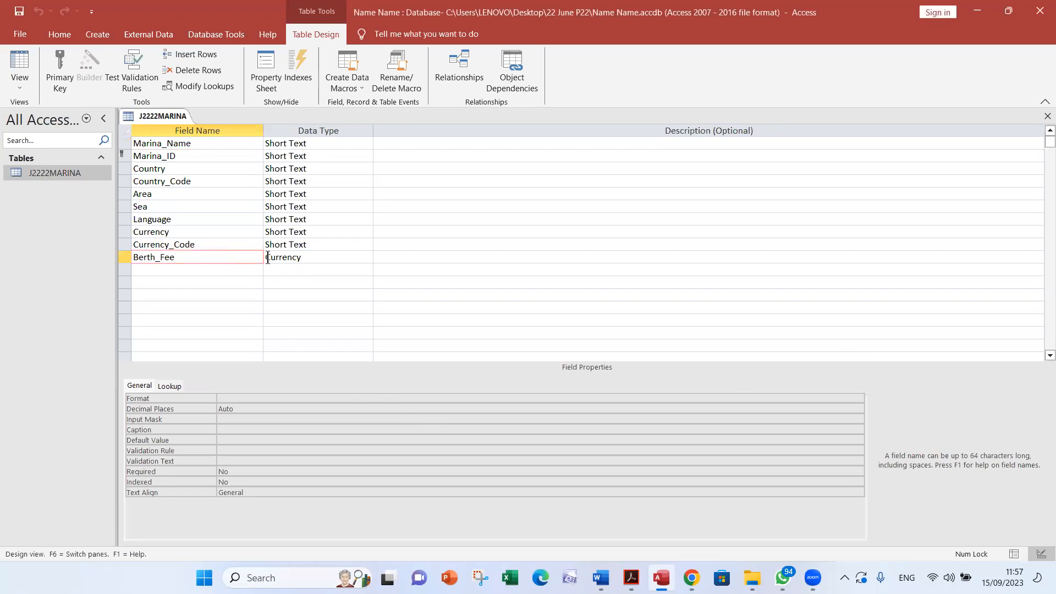
click(301, 257)
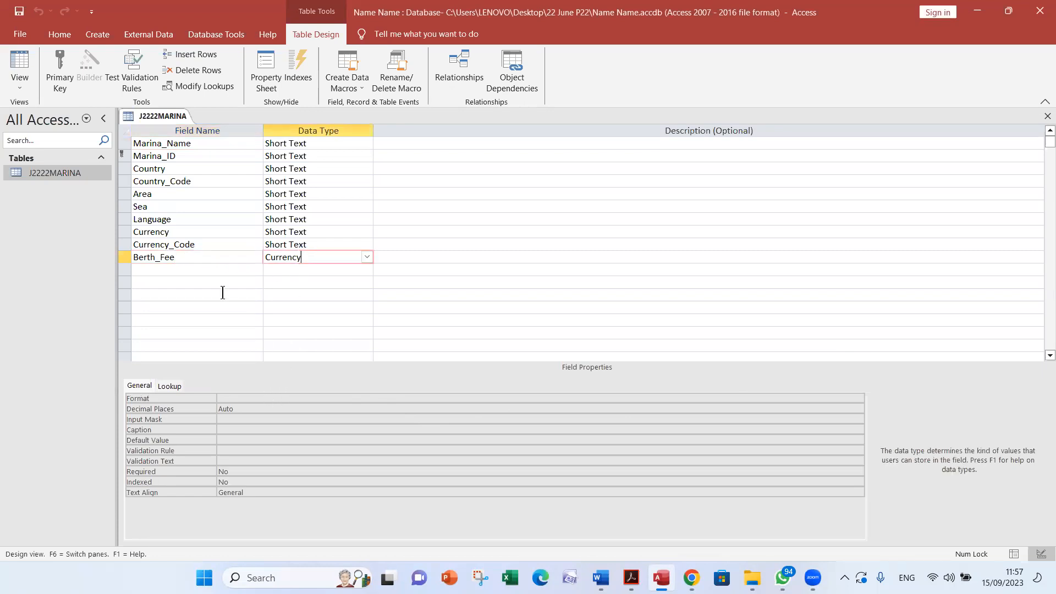
click(180, 260)
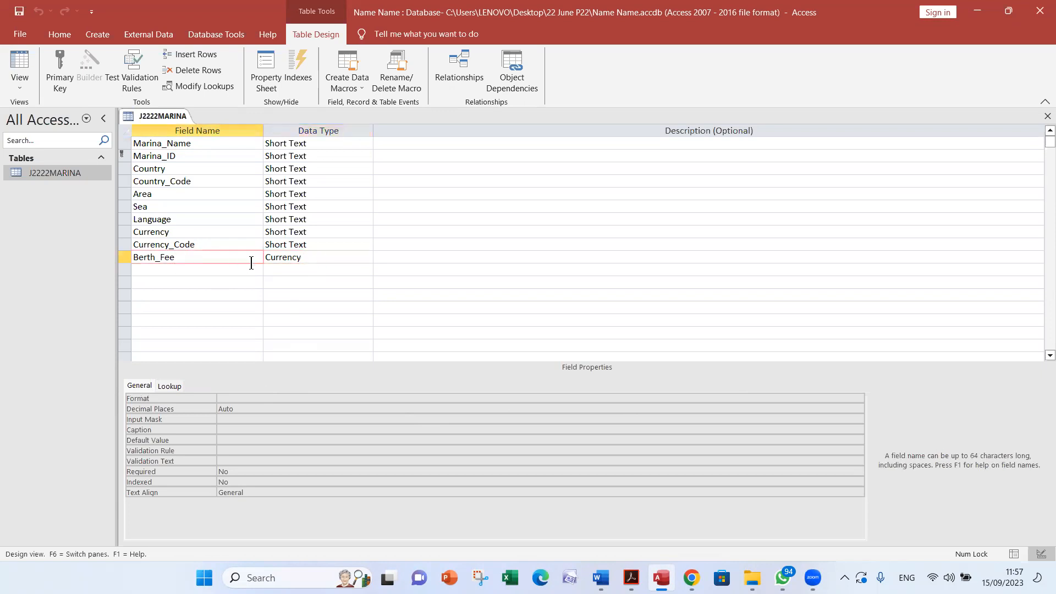
click(256, 397)
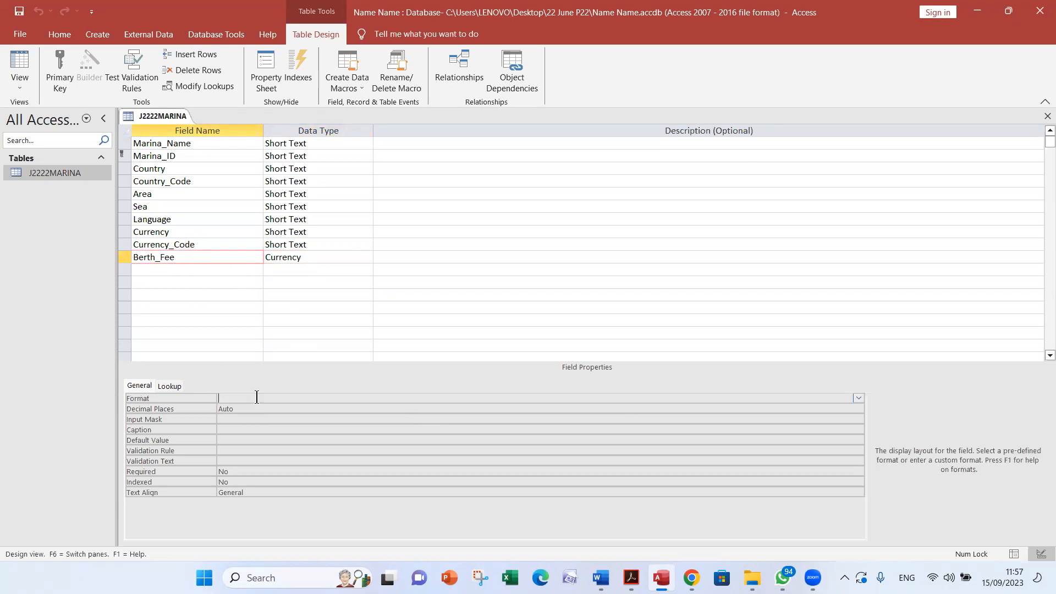
click(858, 399)
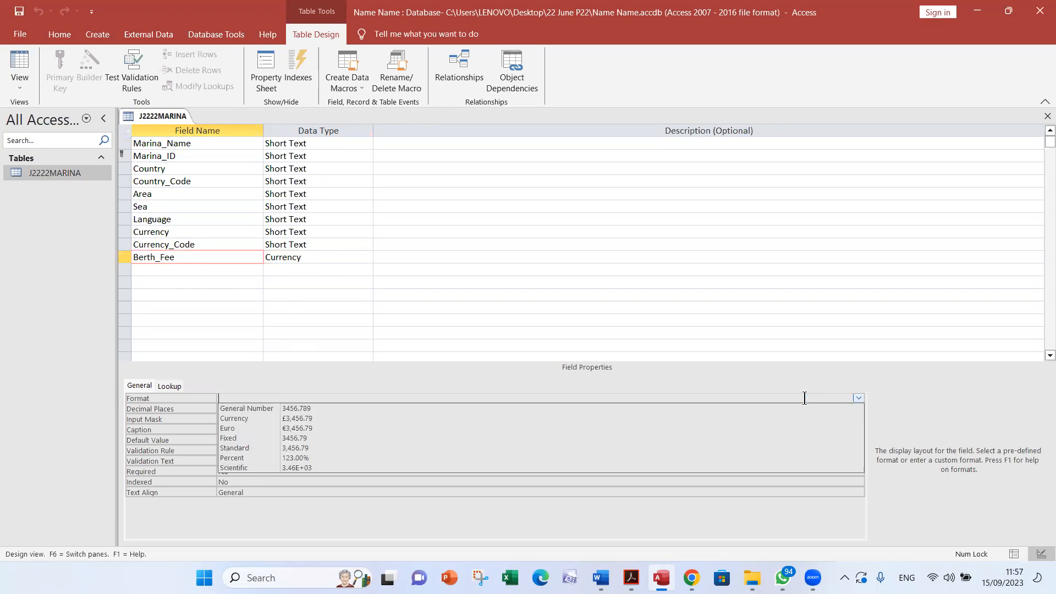
click(432, 420)
click(320, 410)
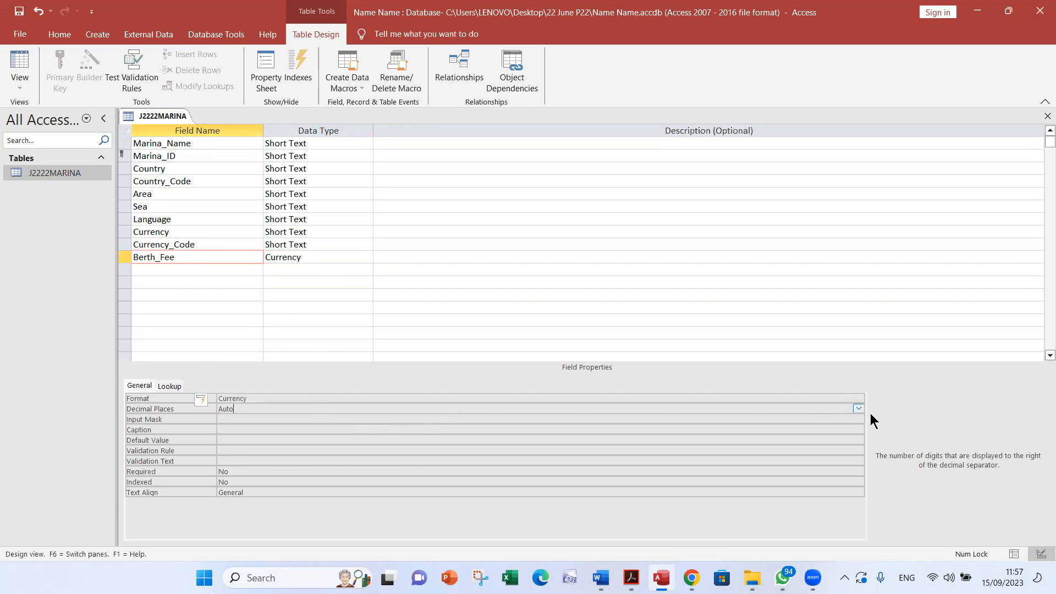
click(859, 409)
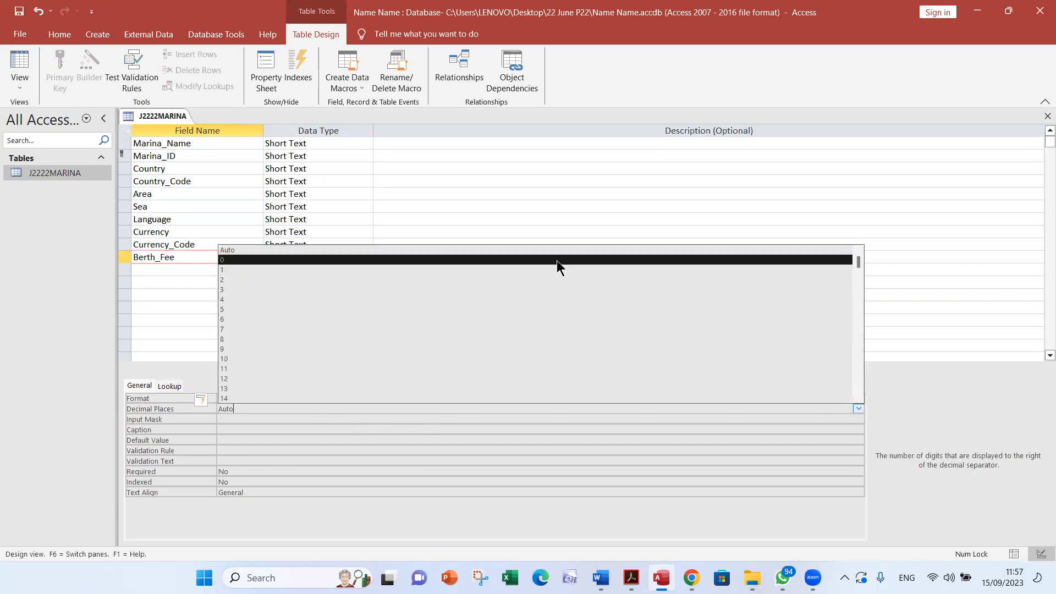
click(556, 258)
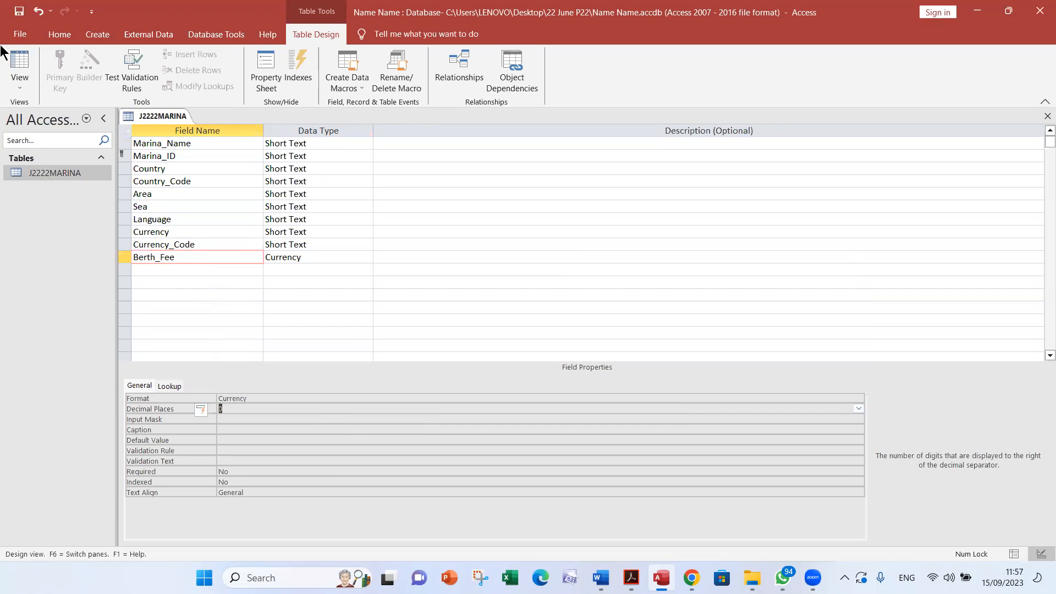
click(19, 13)
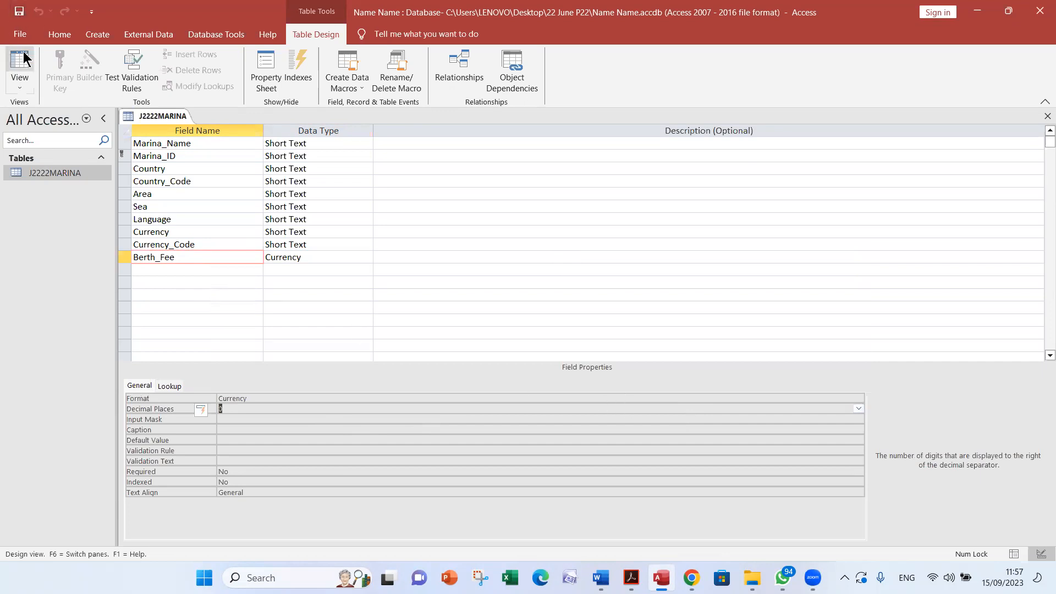
click(23, 55)
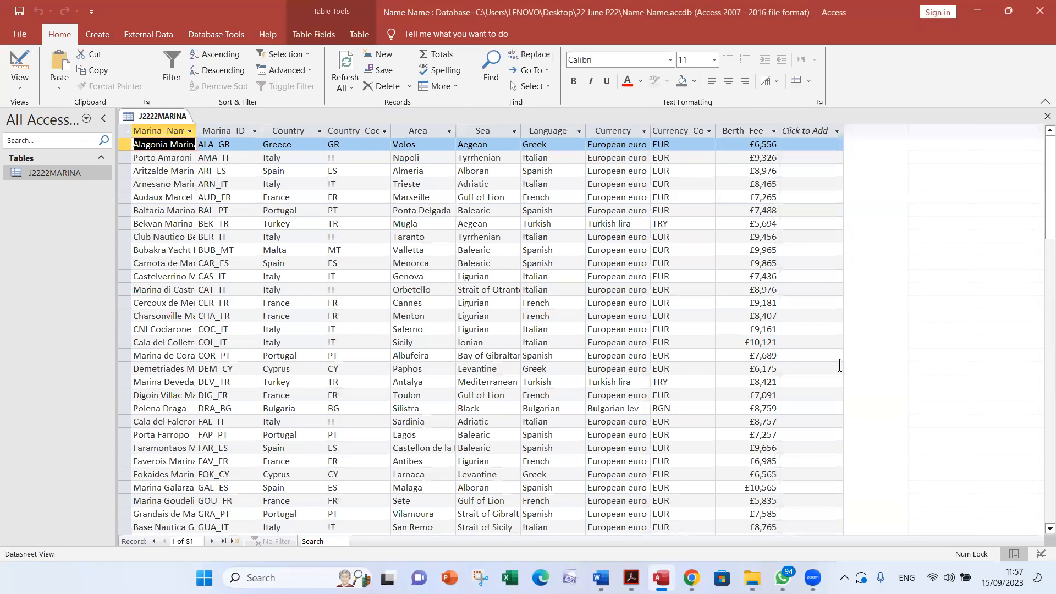
Close the J2222MARINA table and check the exam paper's field requirements for importing J2222VESSELS.csv
click(631, 578)
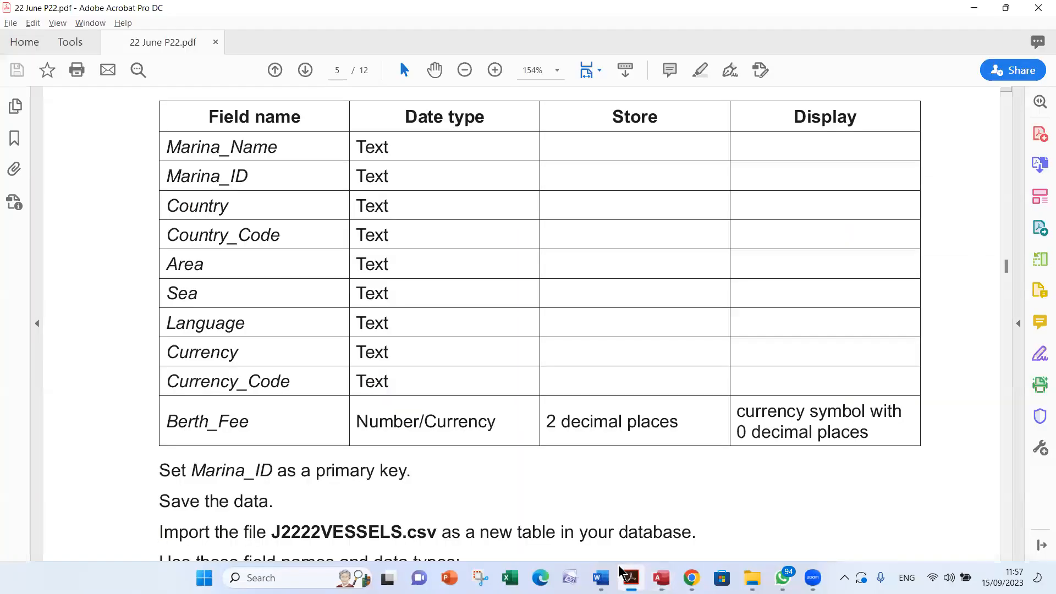
scroll(554, 416, down, 3)
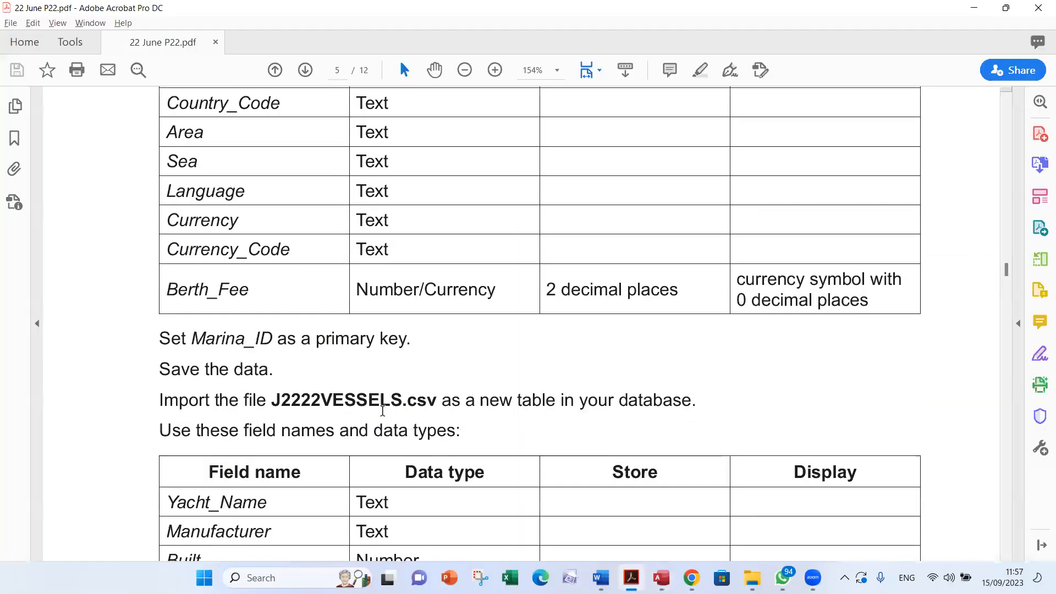
key(alt+Tab)
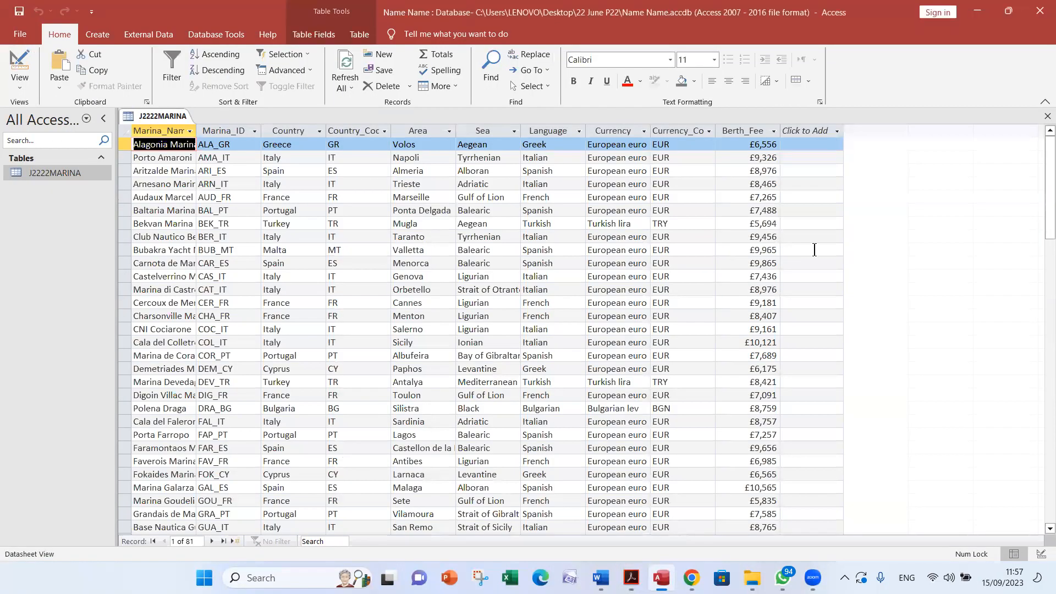
click(1044, 117)
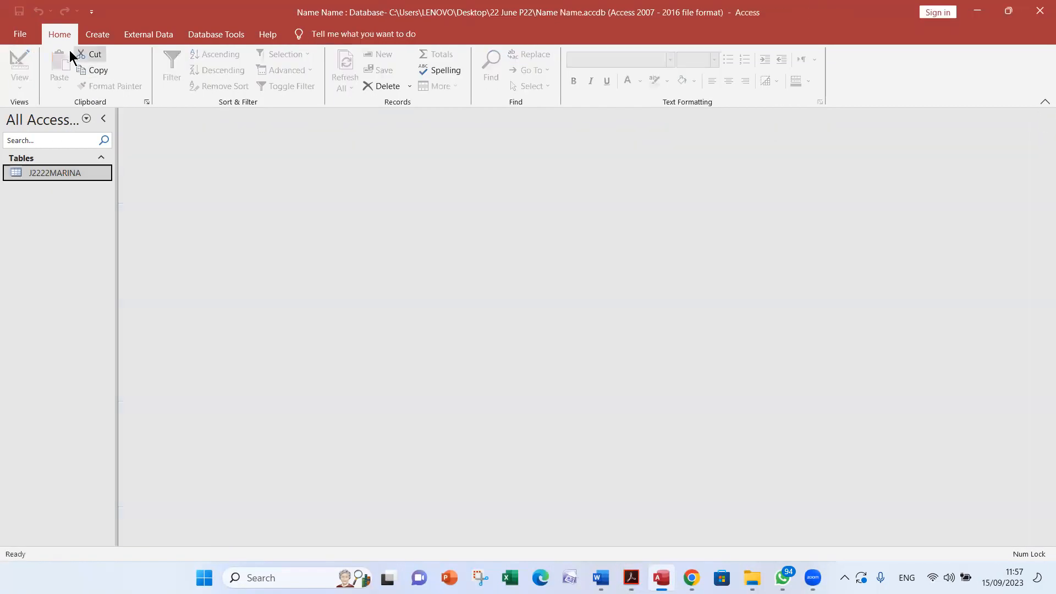
key(alt+Tab)
scroll(607, 358, down, 4)
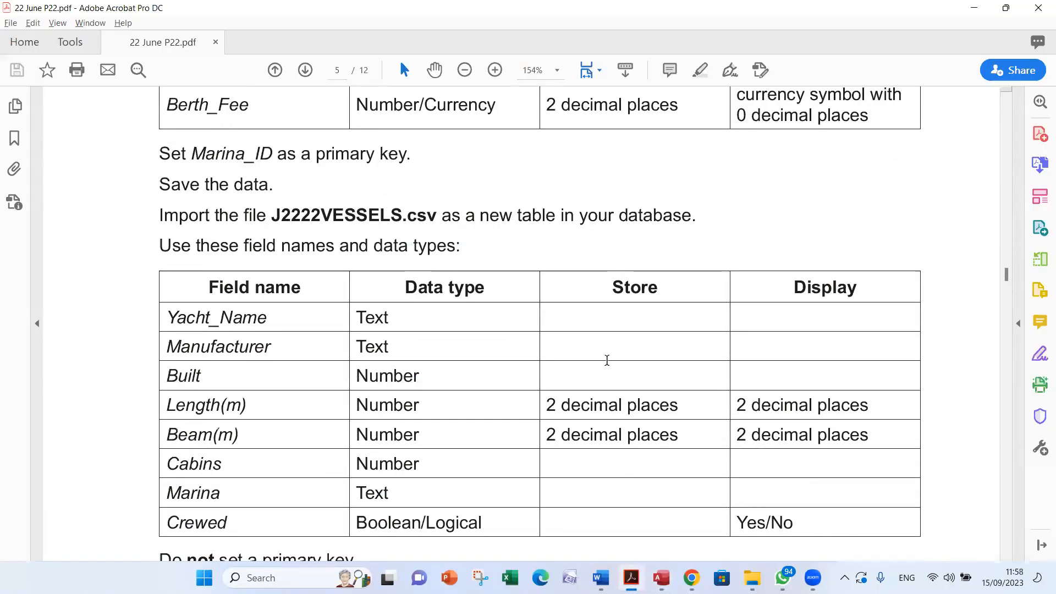
key(alt+Tab)
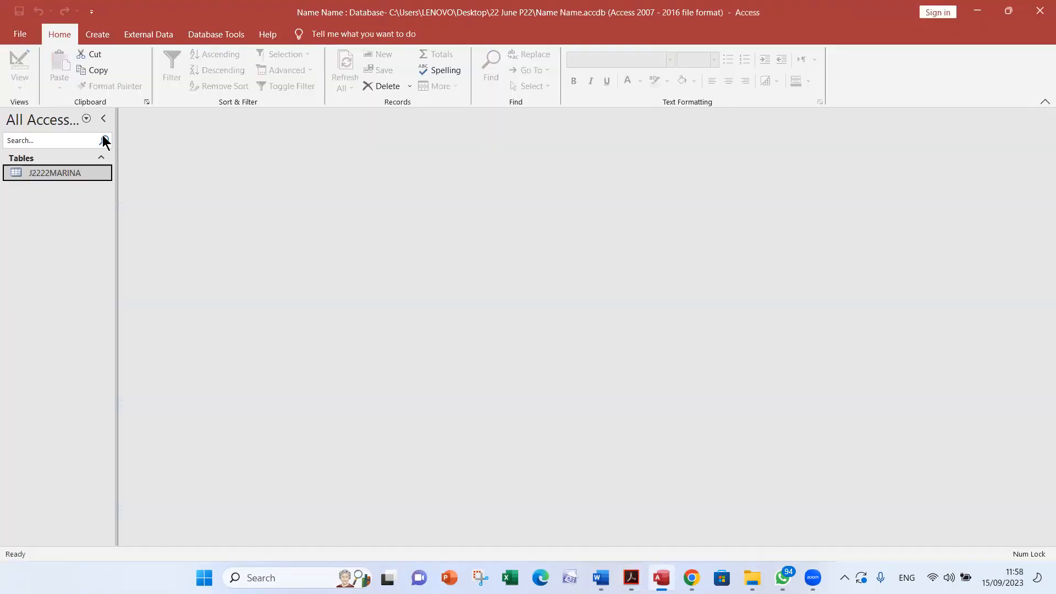
Start a text file import of J2222VESSELS.csv from the 22 June P22 folder into a new table in the current database
click(144, 35)
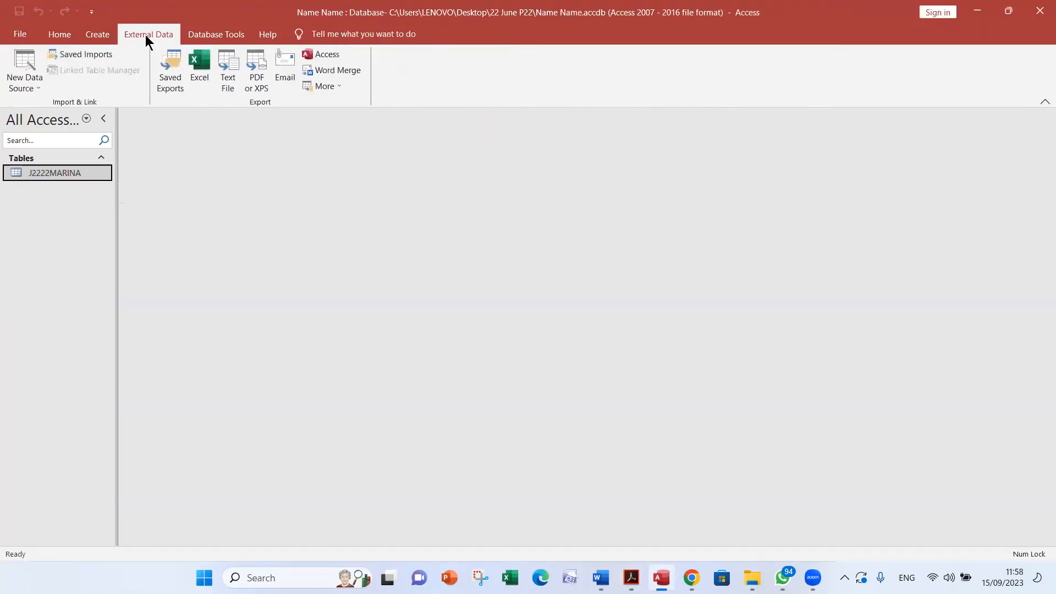
click(27, 82)
mouse_move(78, 112)
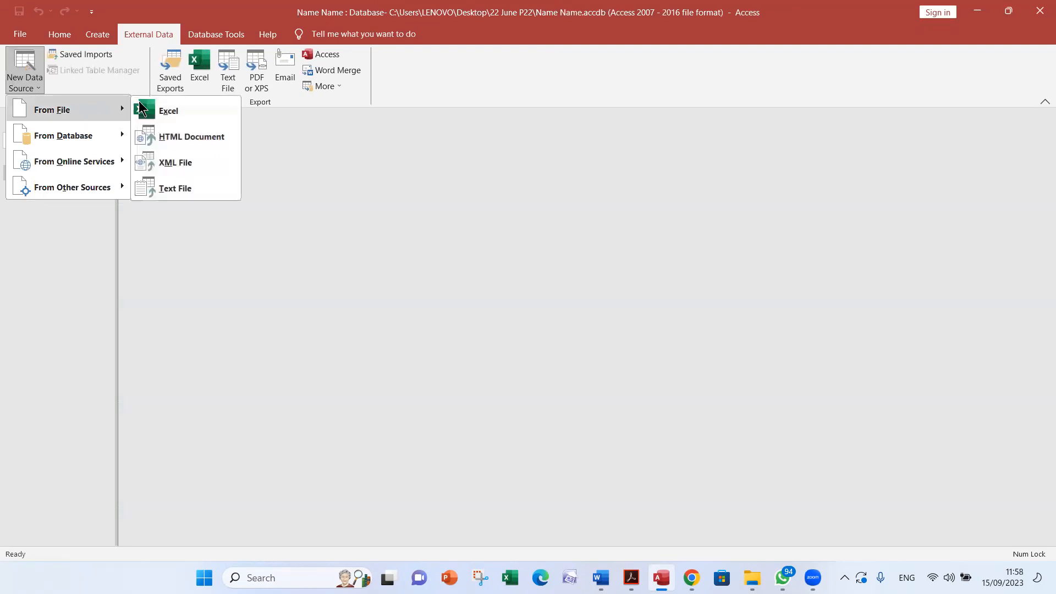
click(173, 186)
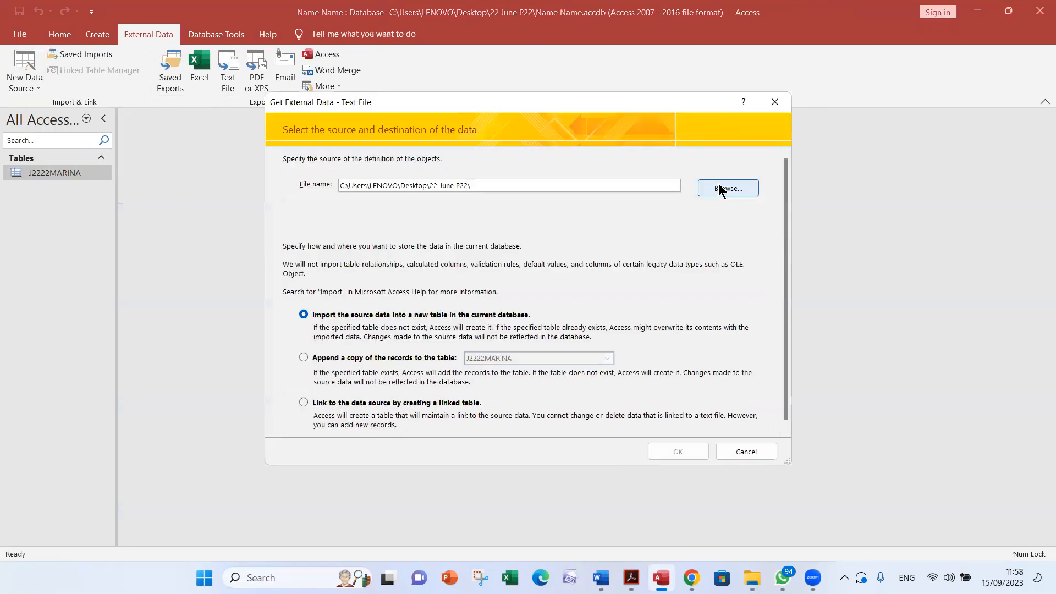
click(719, 189)
key(alt+Tab)
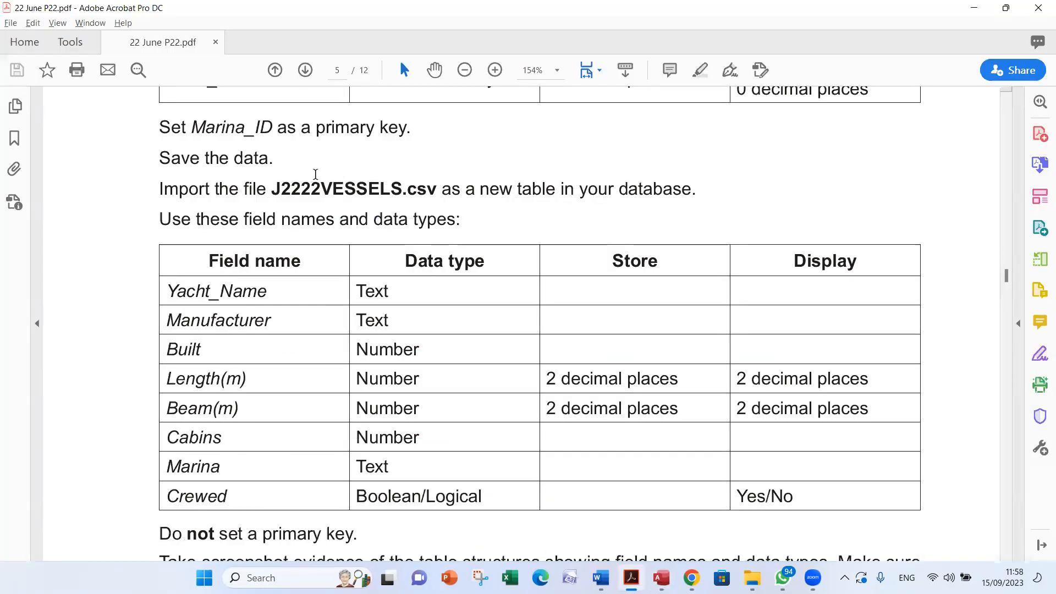
double_click(349, 188)
key(alt+Tab)
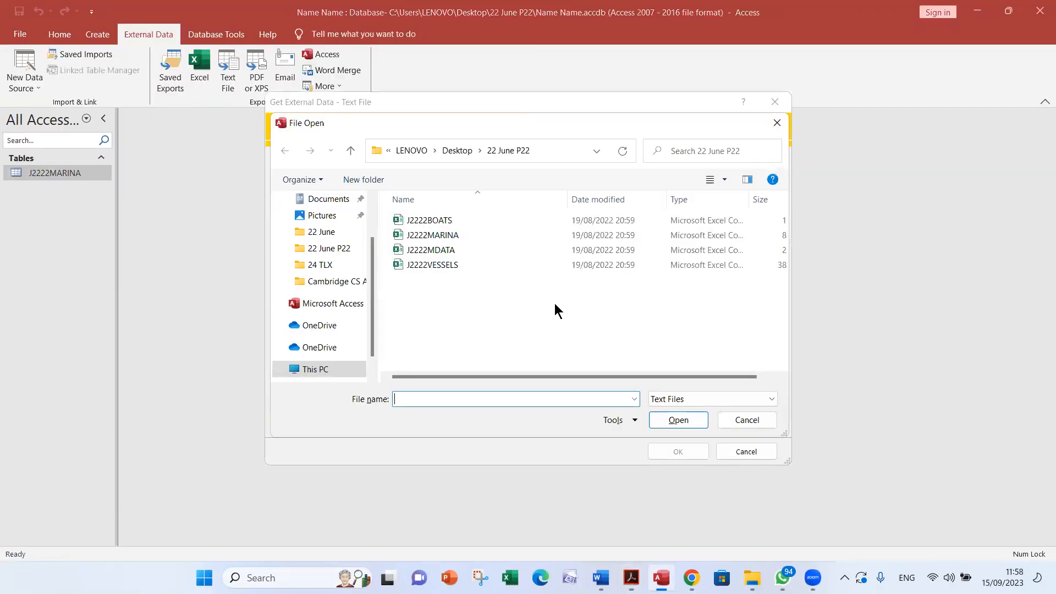
click(483, 265)
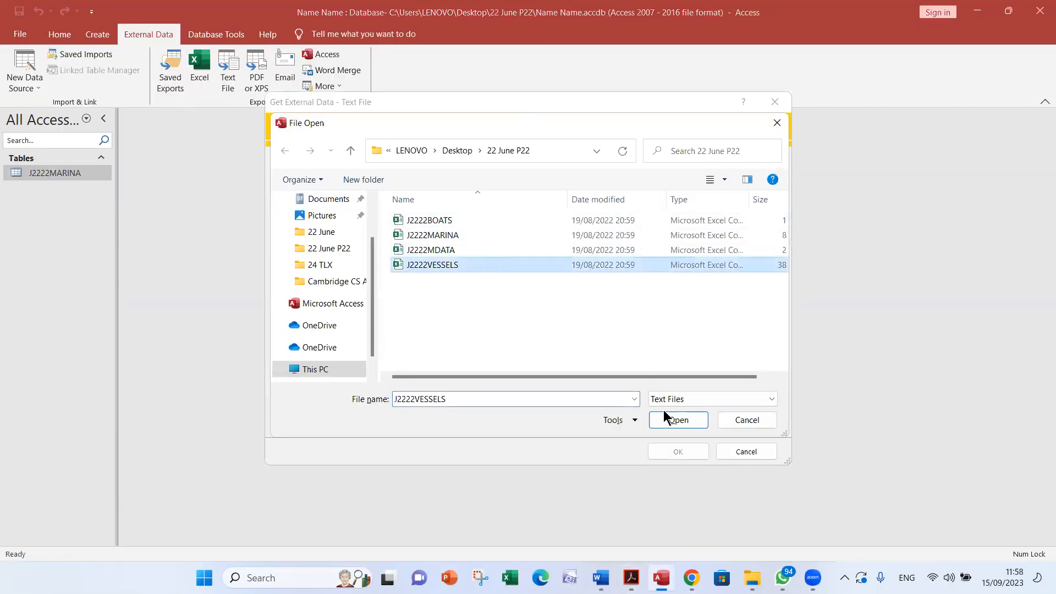
click(667, 421)
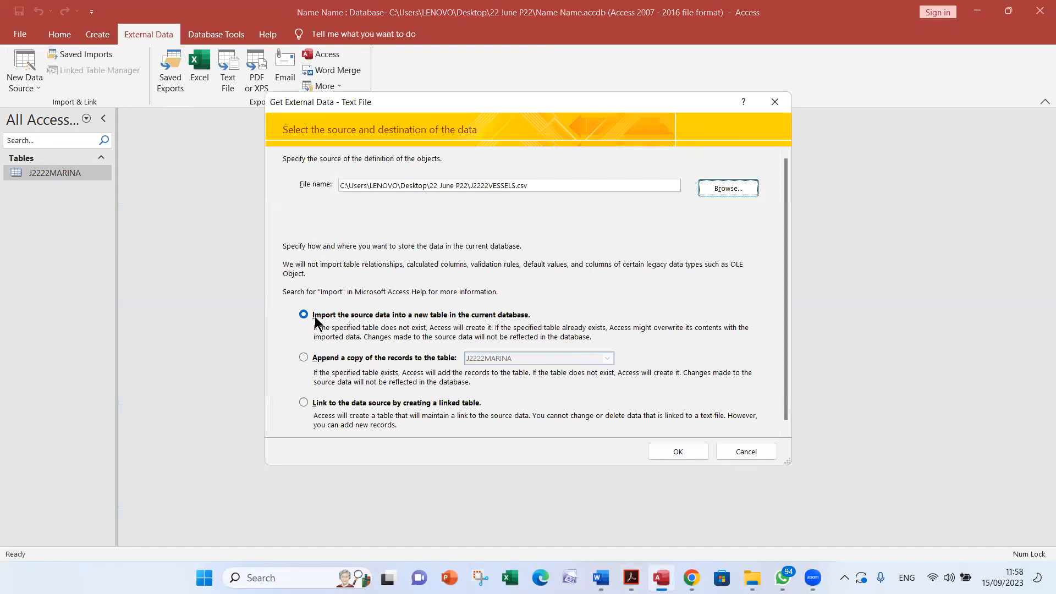
click(678, 451)
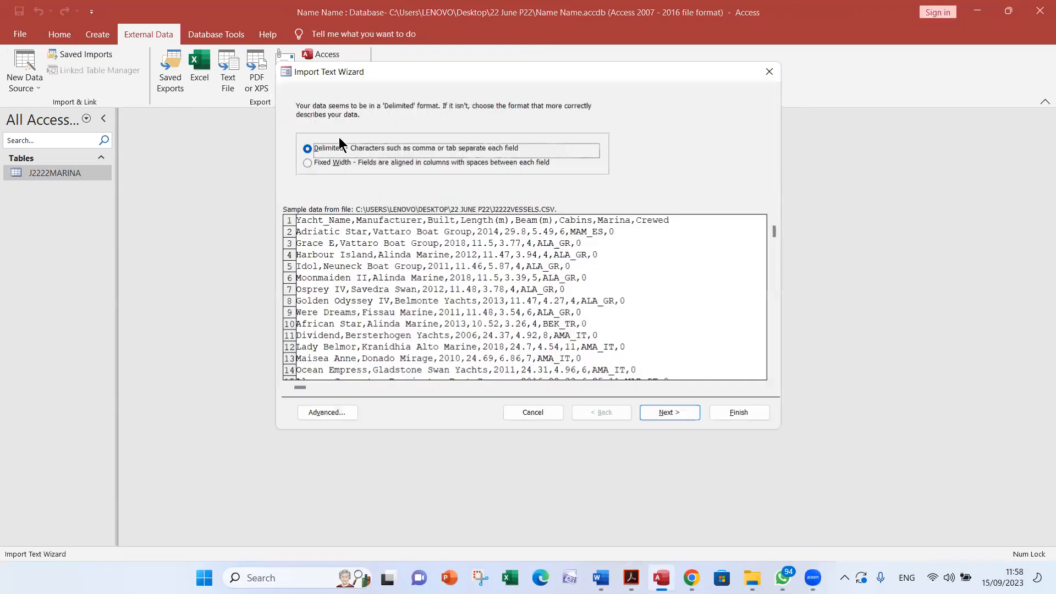
Keep the data comma-delimited, treat the first row as field names, and open the advanced import specification
click(667, 413)
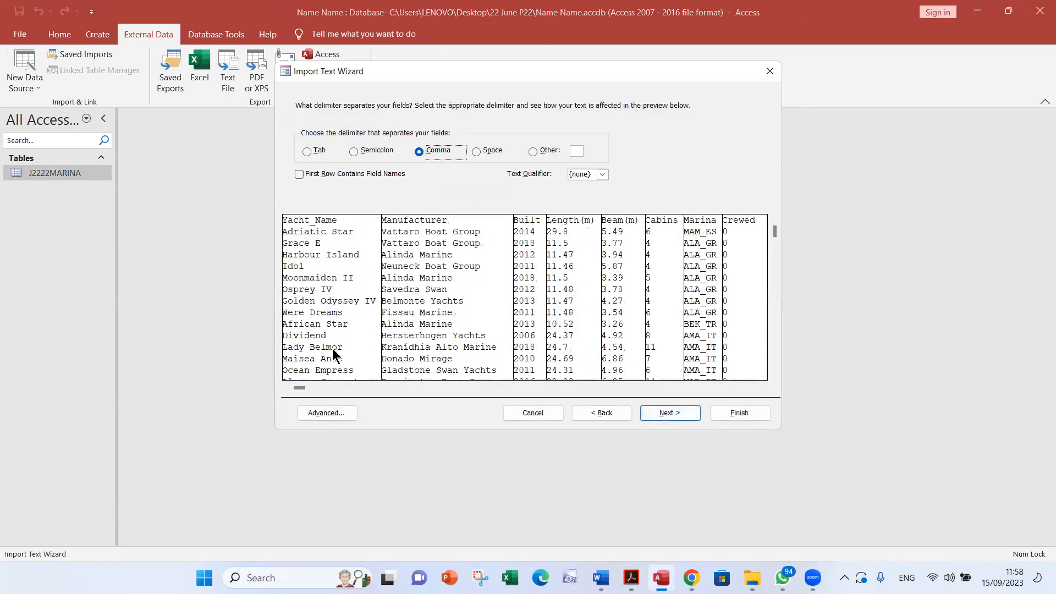
click(345, 175)
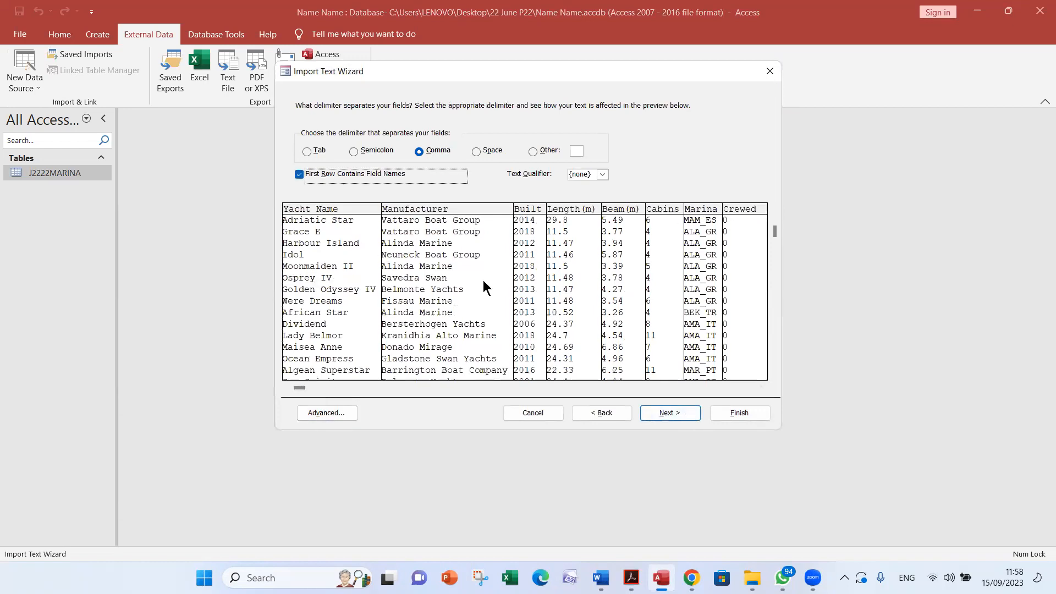
click(672, 413)
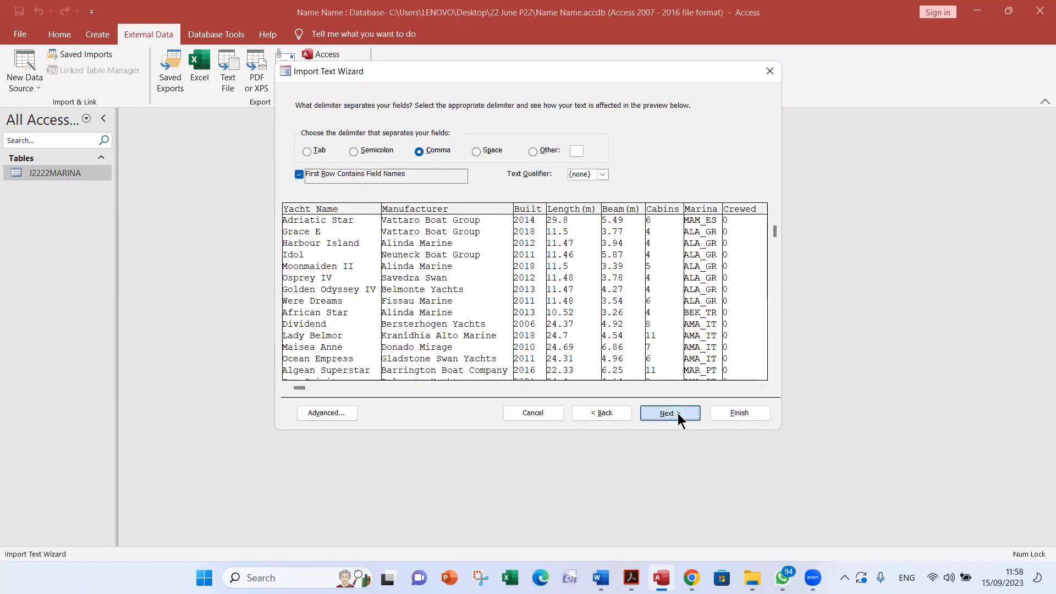
click(327, 413)
Compare the Built field's data type in the import specification with the exam paper's field table
key(alt+Tab)
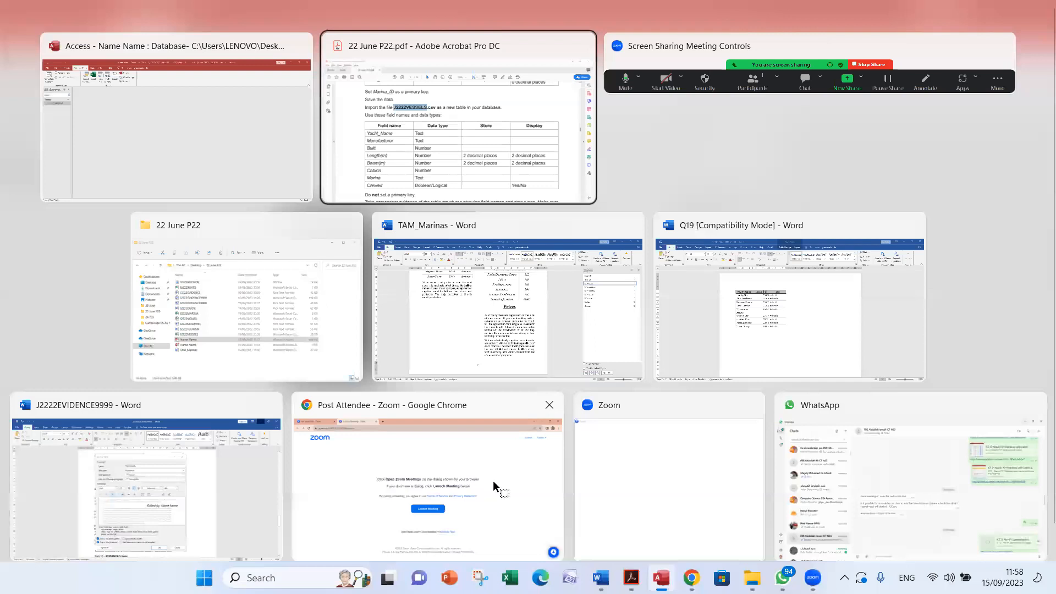
scroll(484, 316, down, 3)
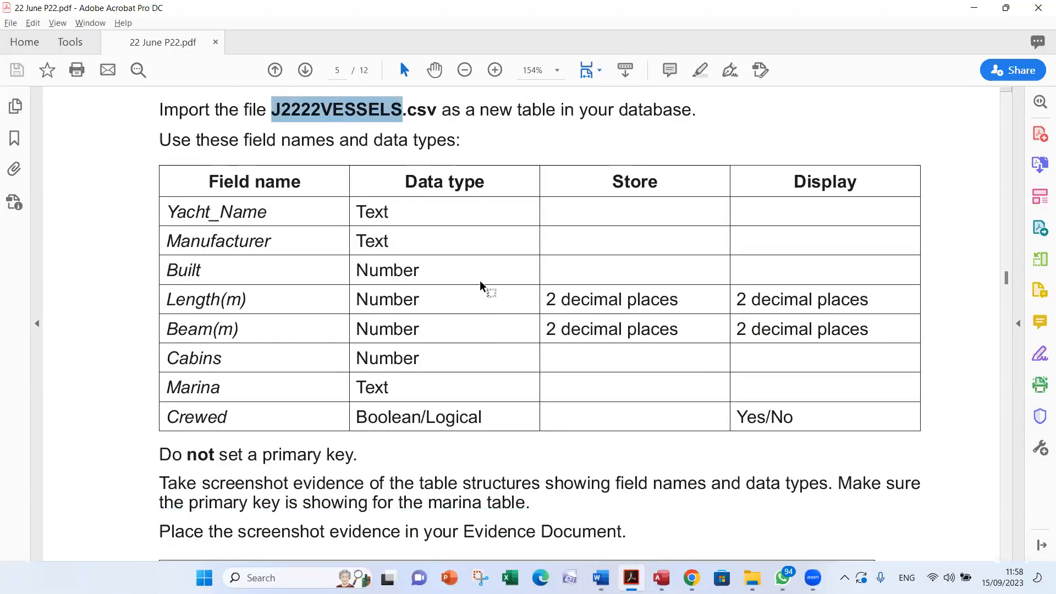
key(alt+Tab)
key(alt+Tab)
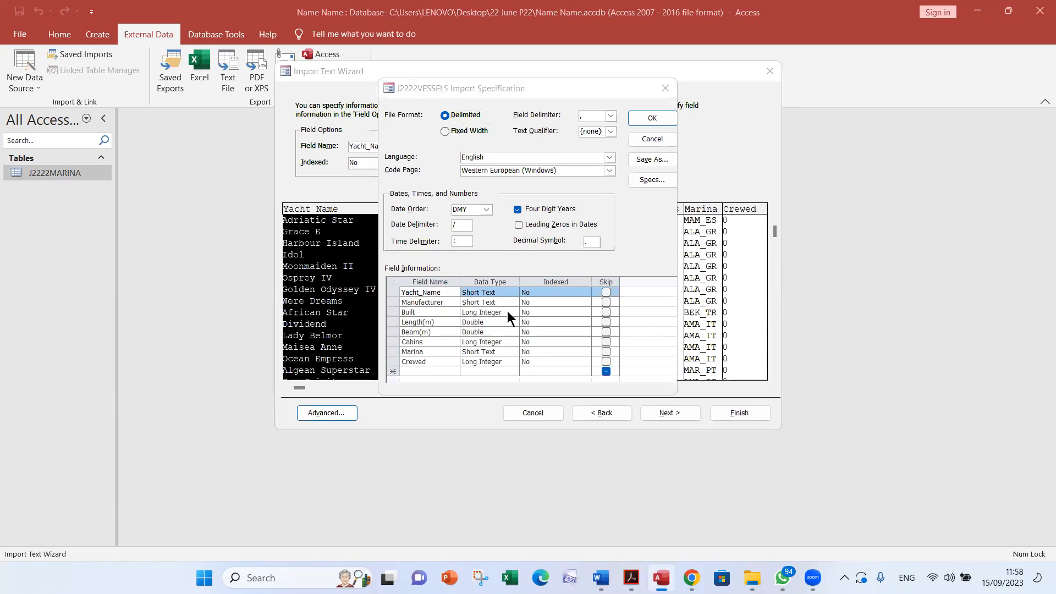
double_click(396, 271)
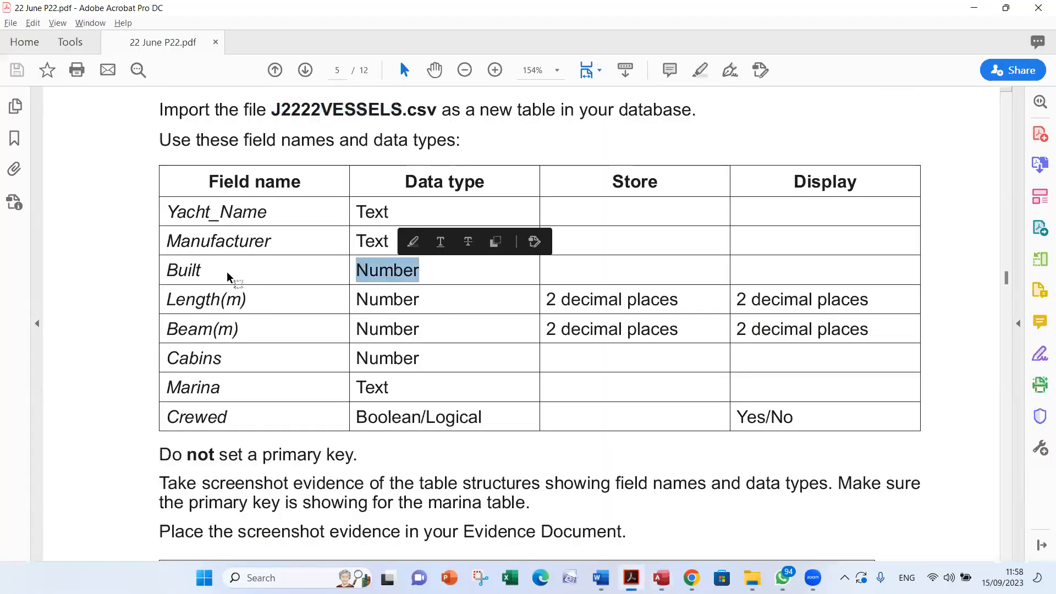
key(alt+Tab)
click(499, 312)
Compare the Length(m), Beam(m), Cabins and Marina data types in the import specification with the exam paper
key(alt+Tab)
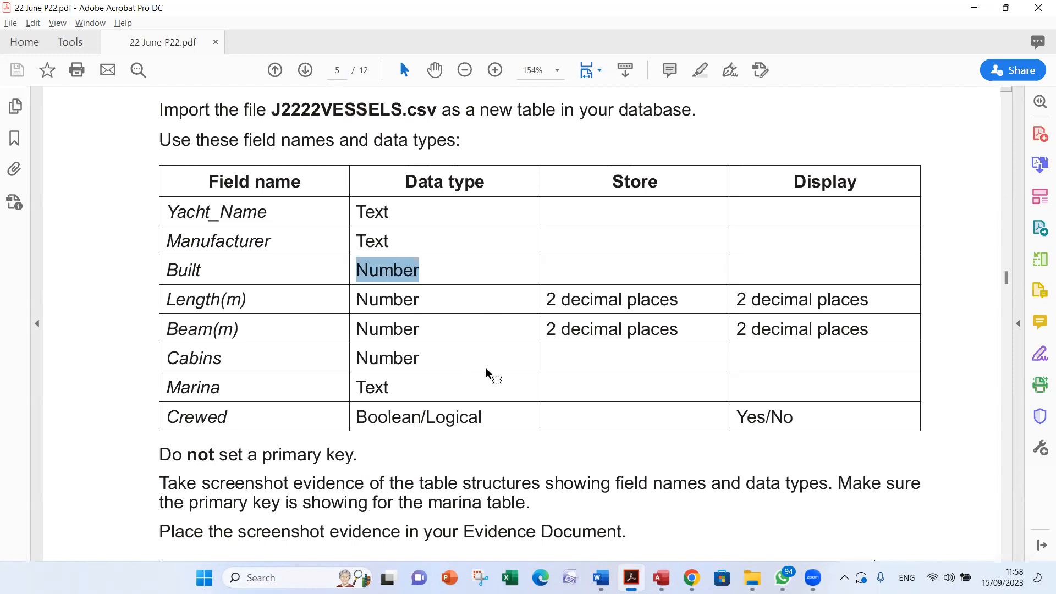
key(alt+Tab)
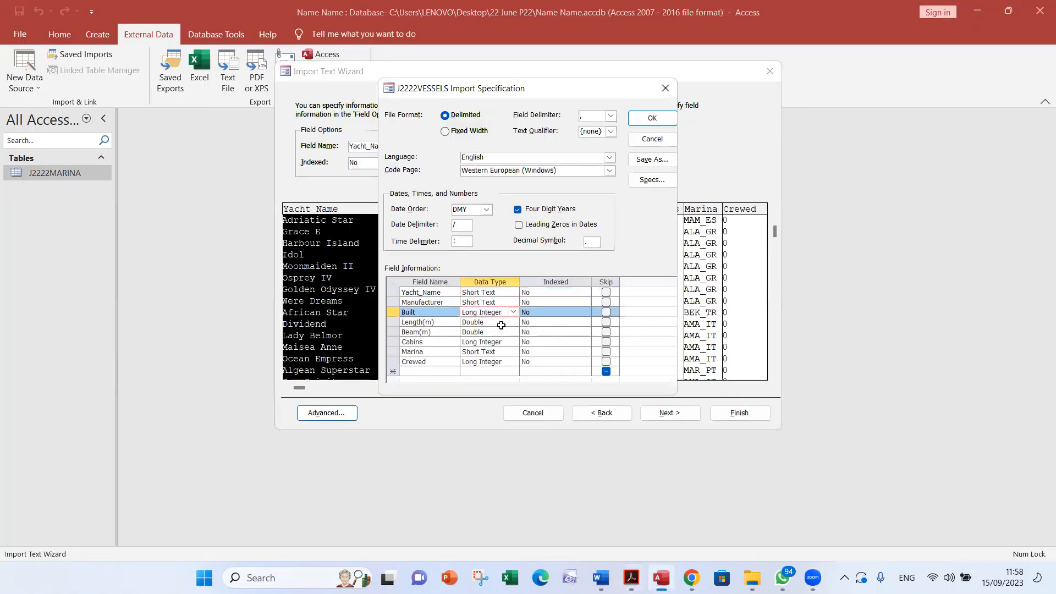
click(498, 323)
click(494, 331)
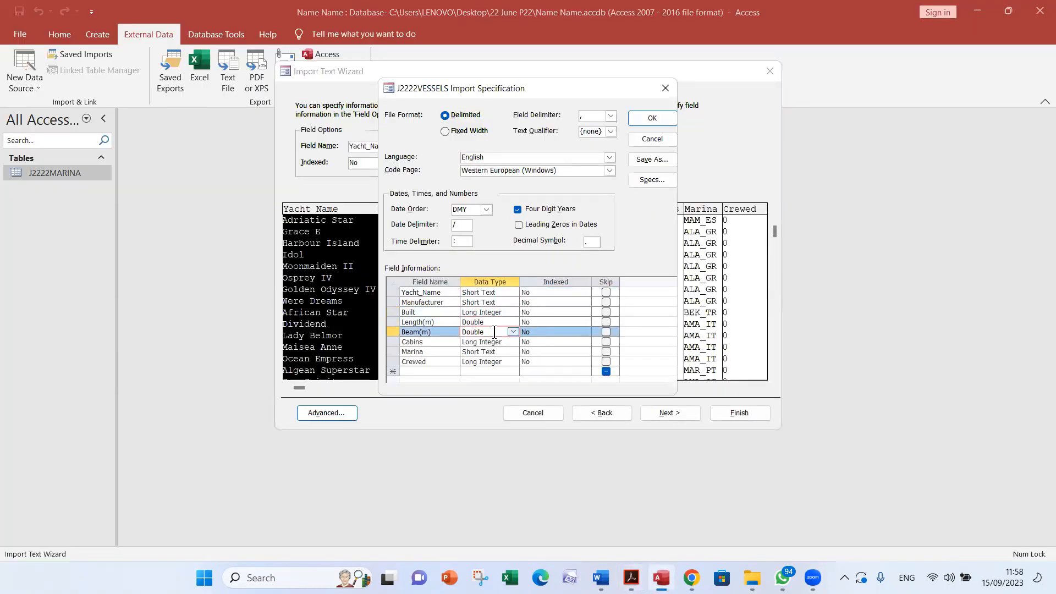
key(alt+Tab)
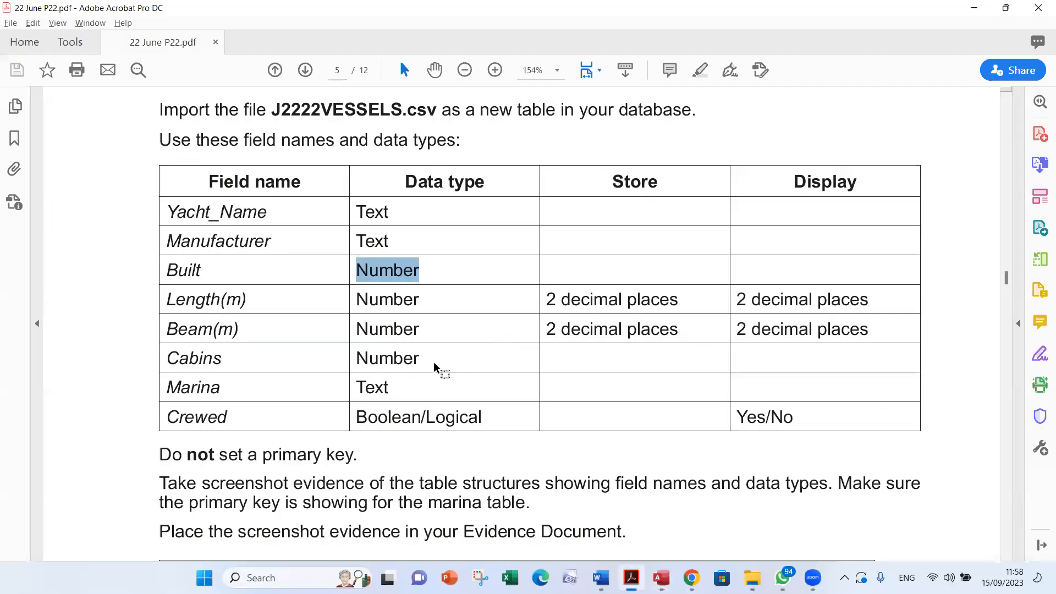
key(alt+Tab)
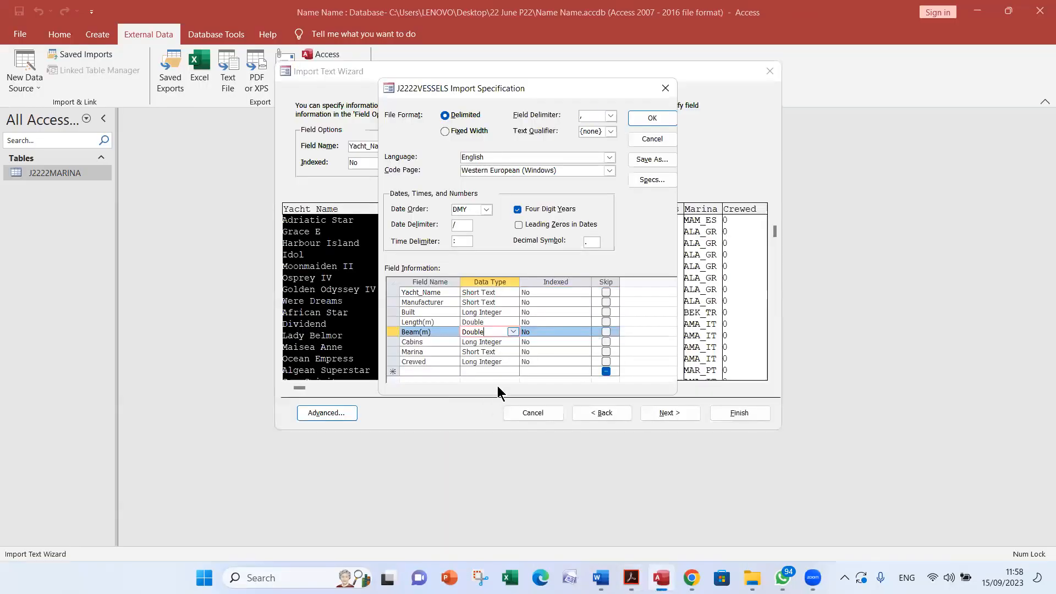
click(495, 342)
key(alt+Tab)
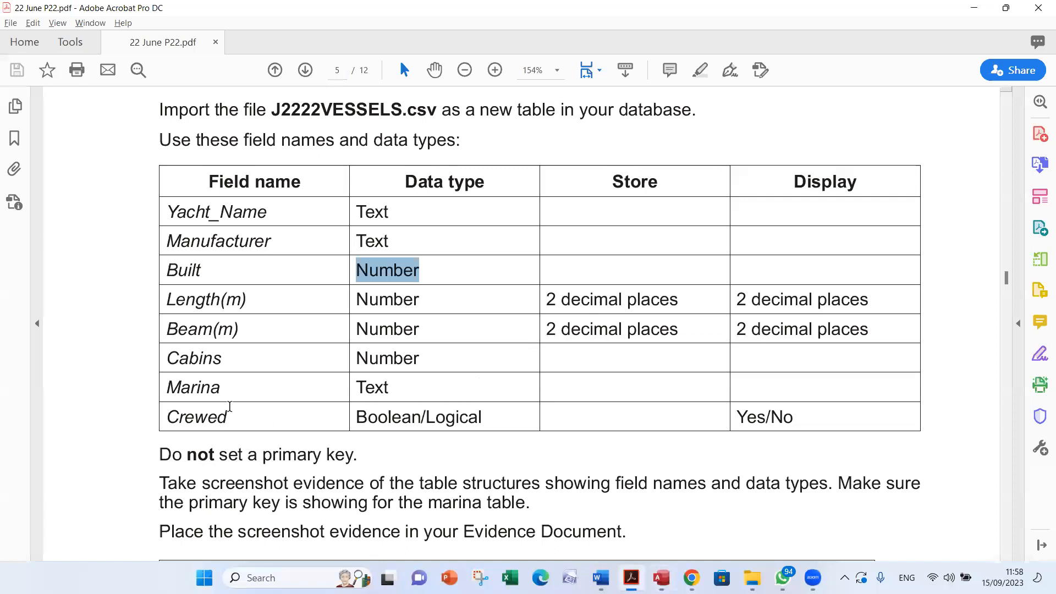
key(alt+Tab)
click(495, 353)
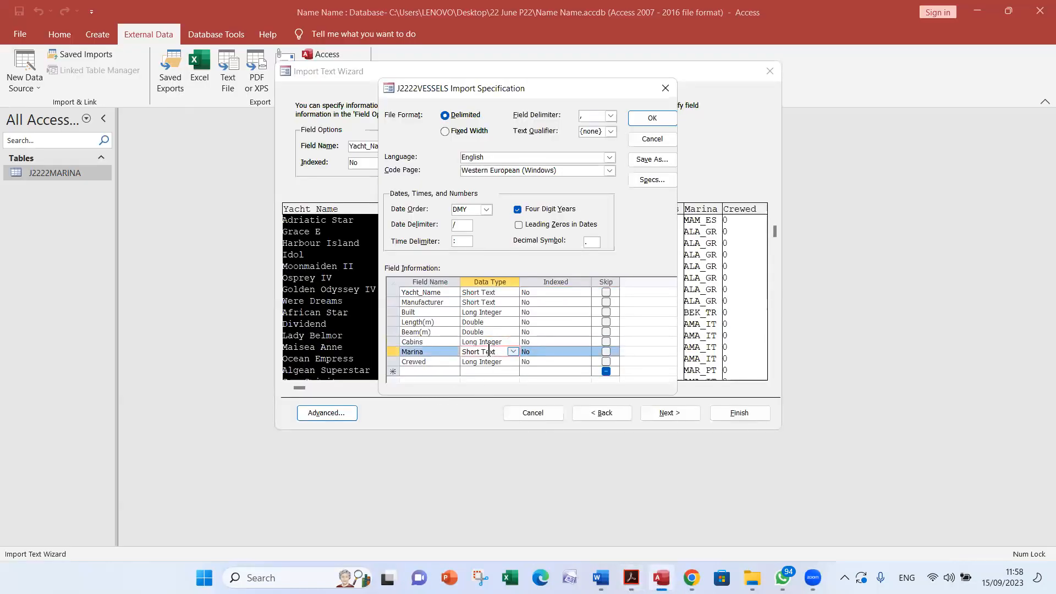
Check the Crewed field's required type in the exam paper and set its import data type to Yes/No
key(alt+Tab)
double_click(233, 421)
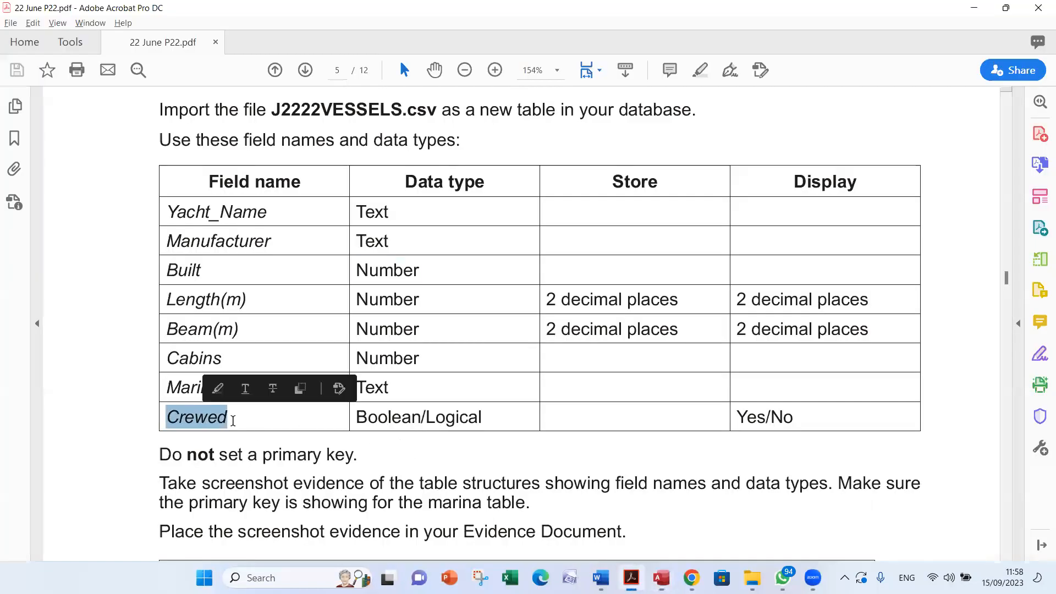
click(389, 412)
key(alt+Tab)
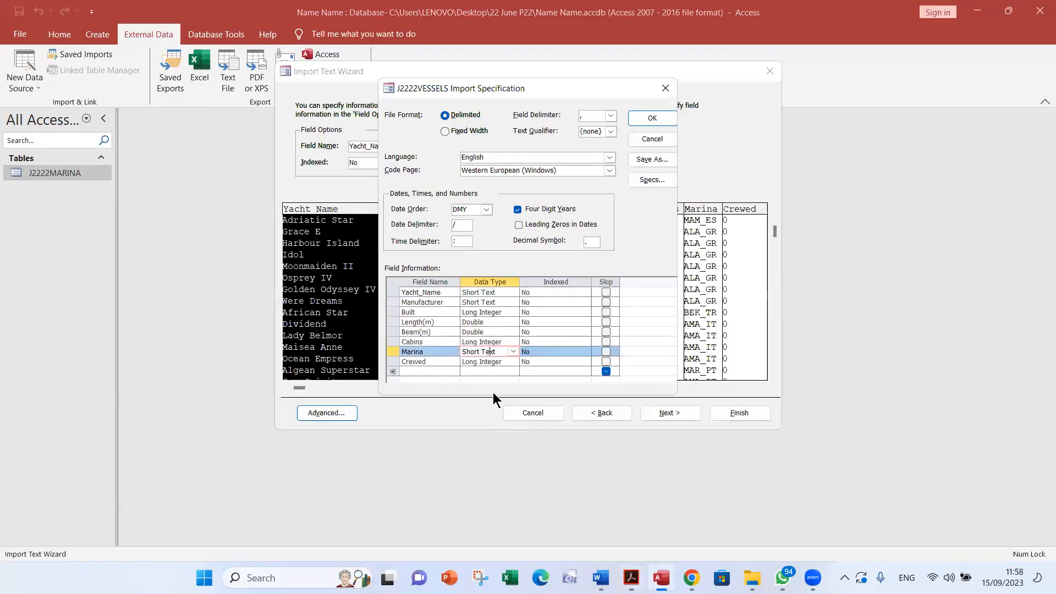
click(502, 363)
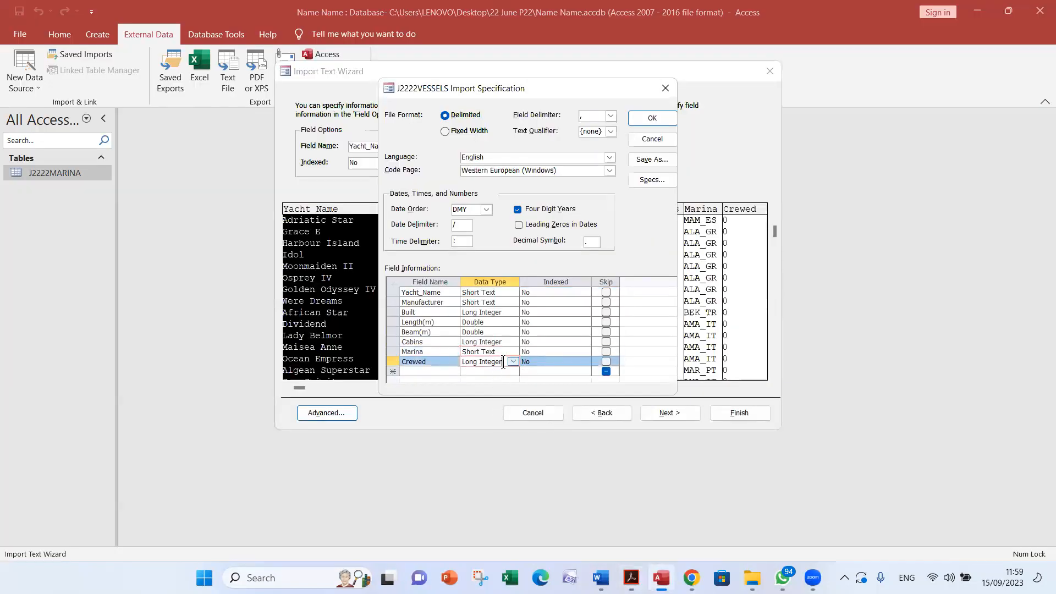
click(512, 362)
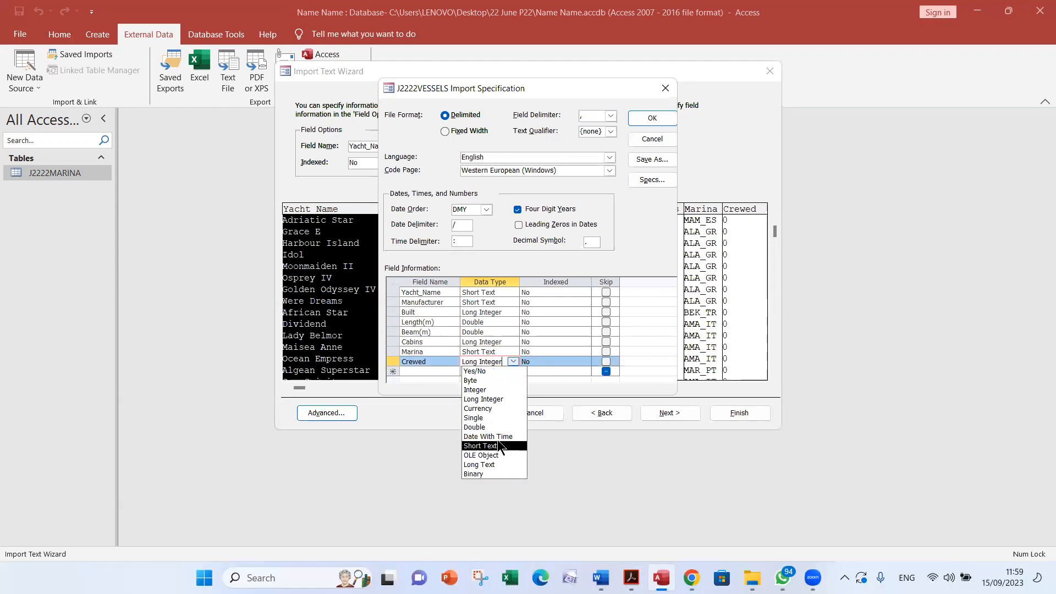
click(504, 370)
Examine the display format required for the Crewed field in the exam paper
key(alt+Tab)
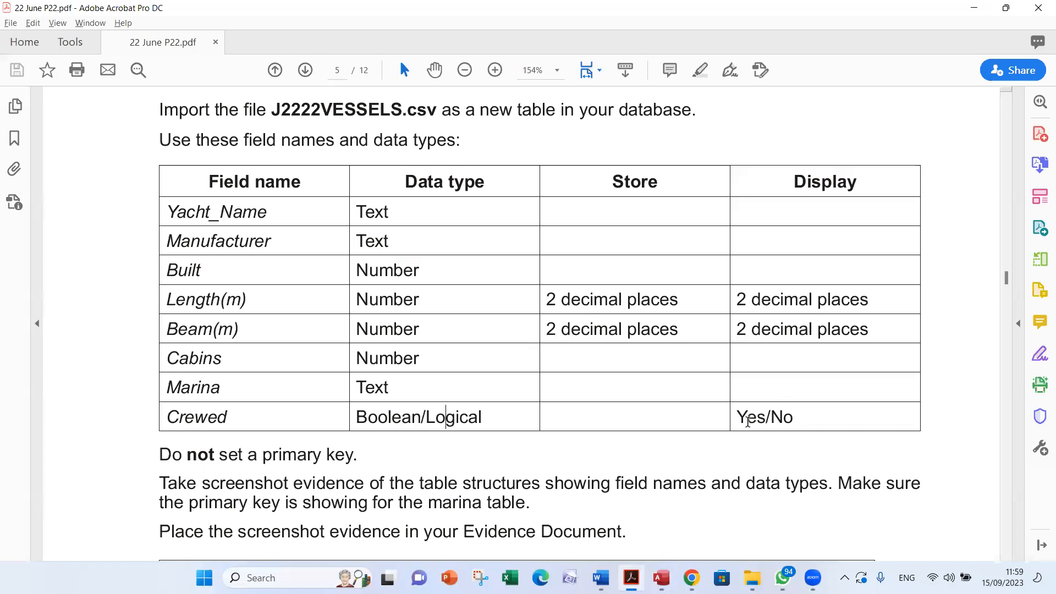
double_click(750, 419)
double_click(782, 419)
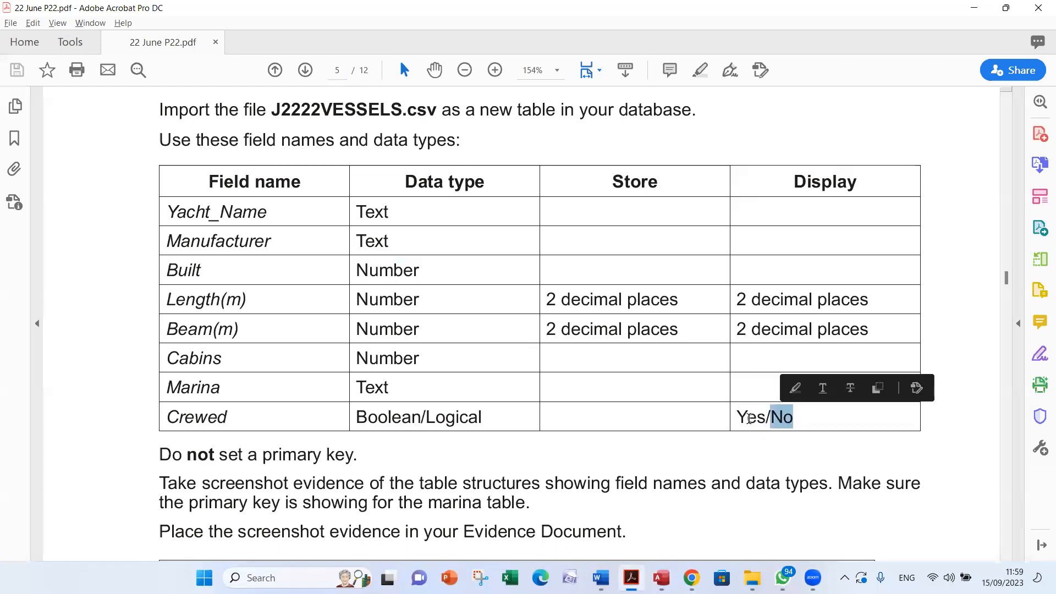
double_click(750, 418)
double_click(779, 418)
double_click(752, 418)
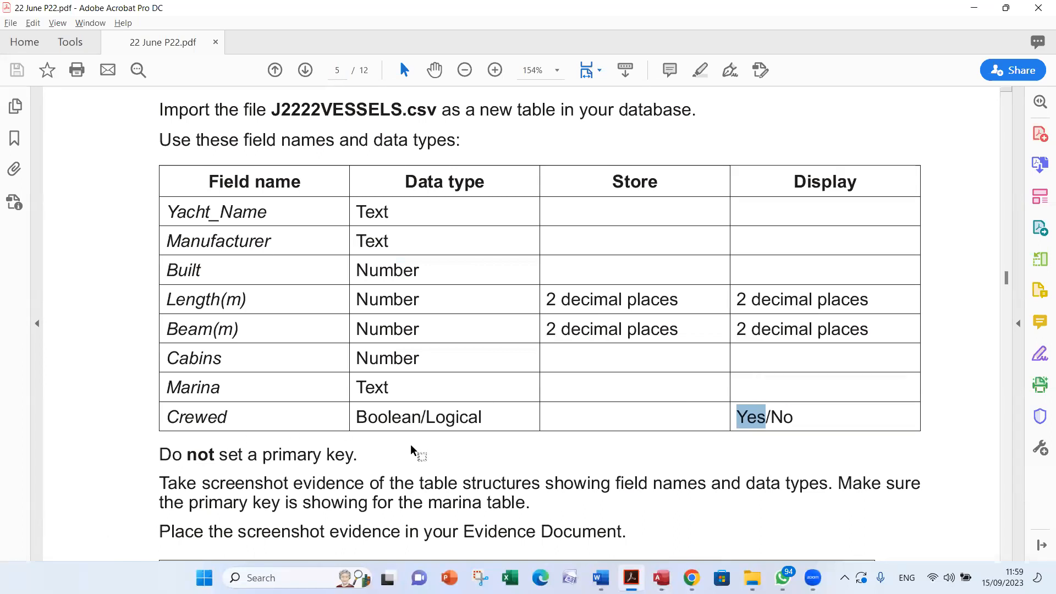
Switch to Access, accept the import specification and choose no primary key, checking this against the exam paper's instruction
key(alt+Tab)
click(663, 121)
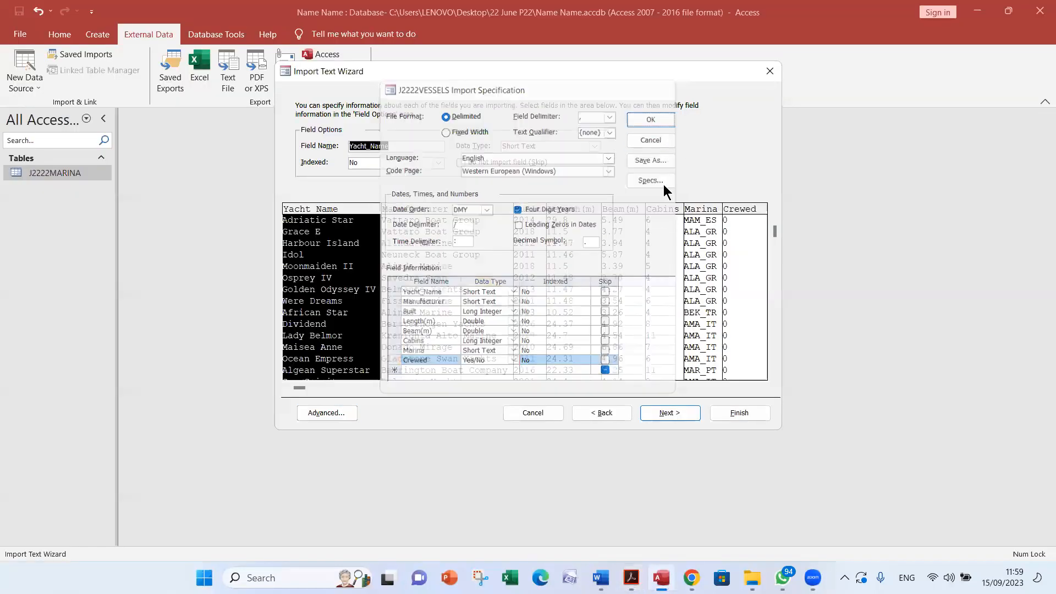
click(664, 411)
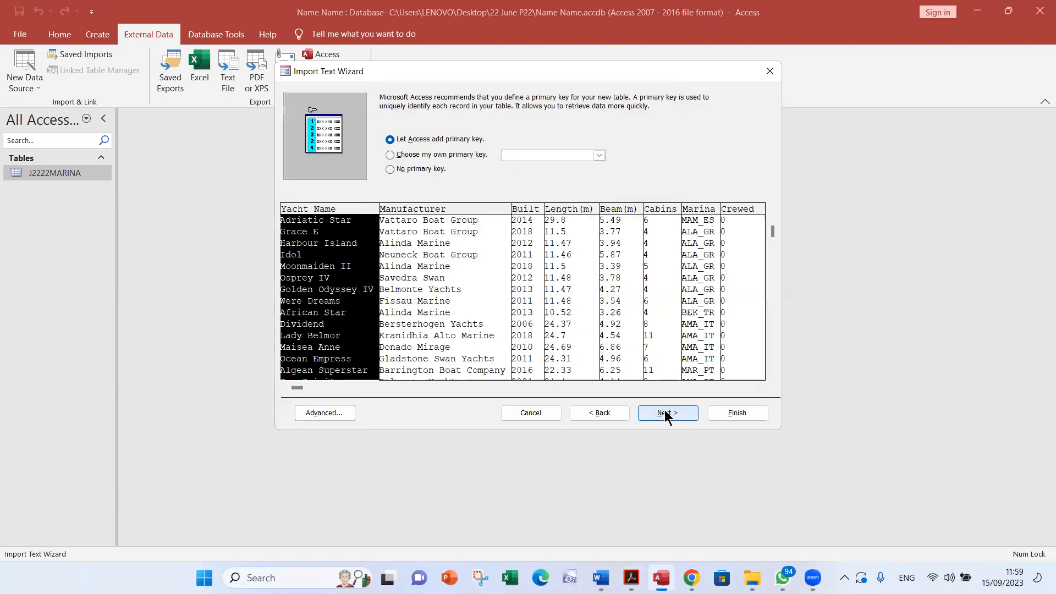
click(436, 171)
key(alt+Tab)
drag(164, 454, 319, 459)
key(alt+Tab)
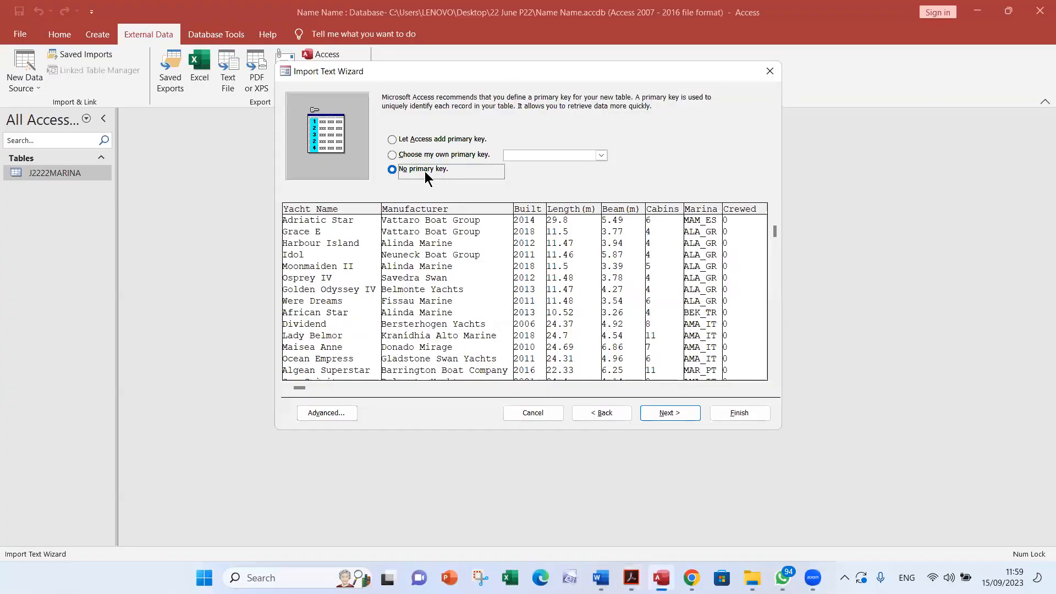
Finish importing the file into the table J2222VESSELS and close the wizard without saving the import steps
click(677, 416)
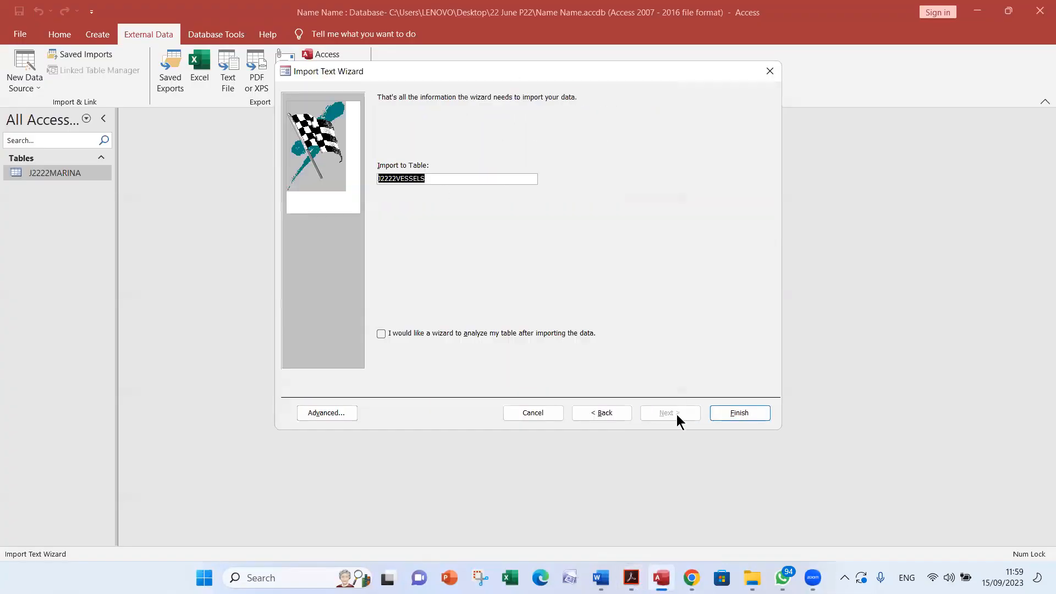
click(748, 414)
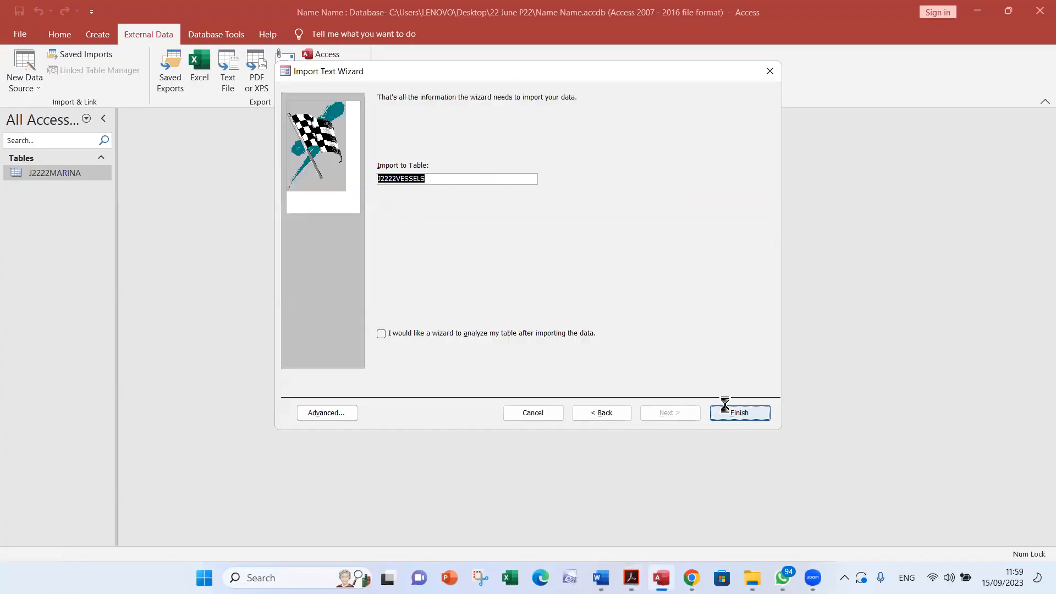
click(743, 451)
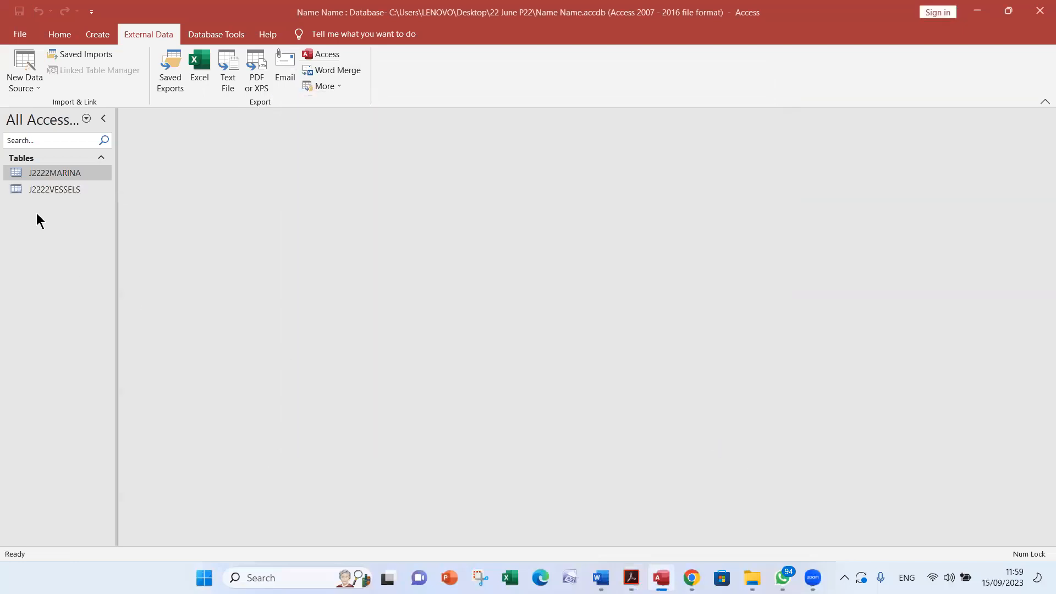
Open the J2222VESSELS table and compare its Crewed column with the display format required in the exam paper
double_click(47, 191)
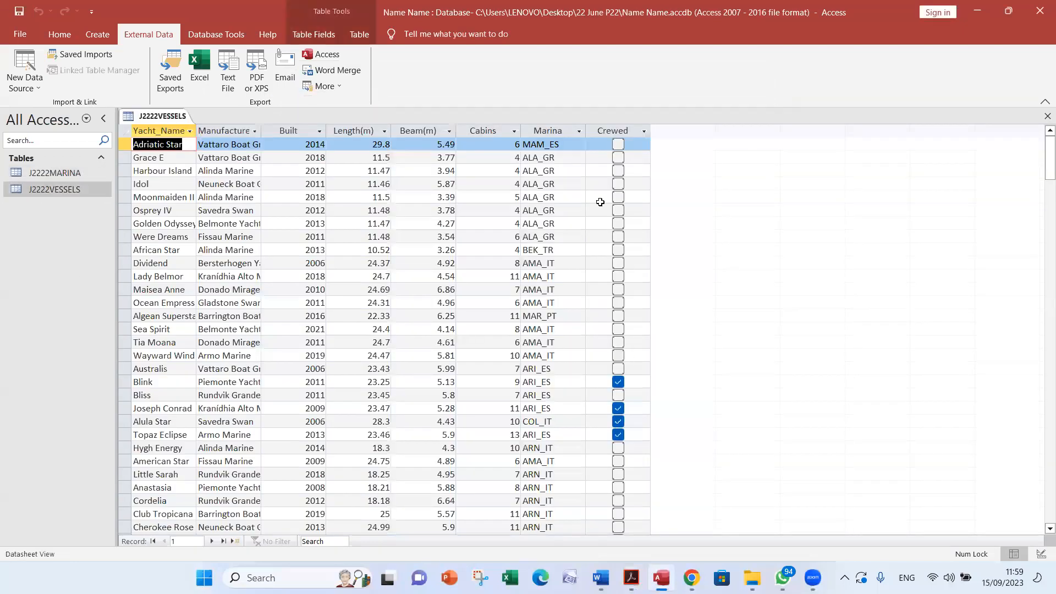
key(alt+Tab)
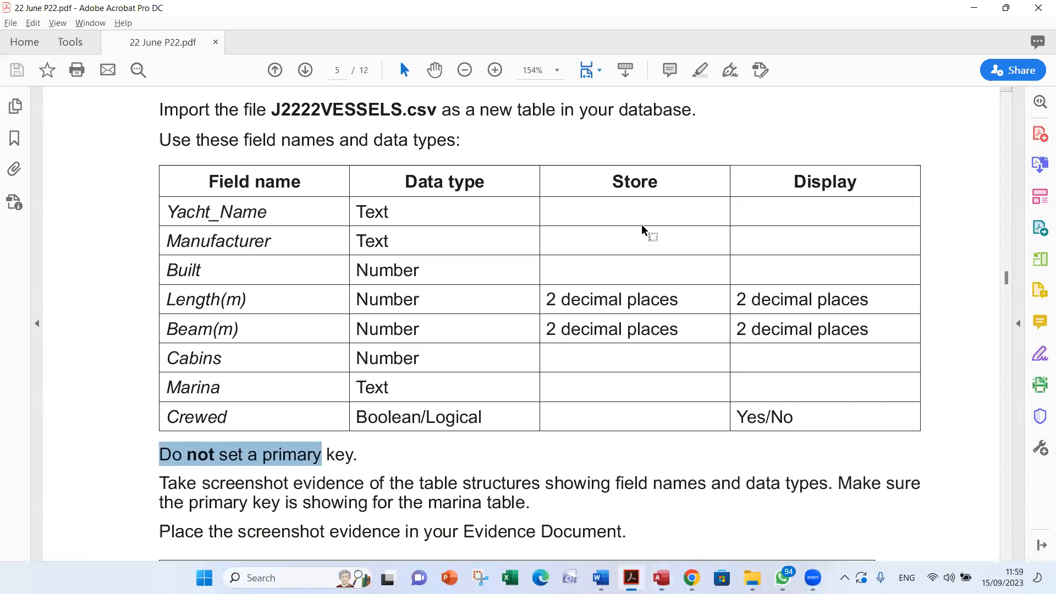
key(alt+Tab)
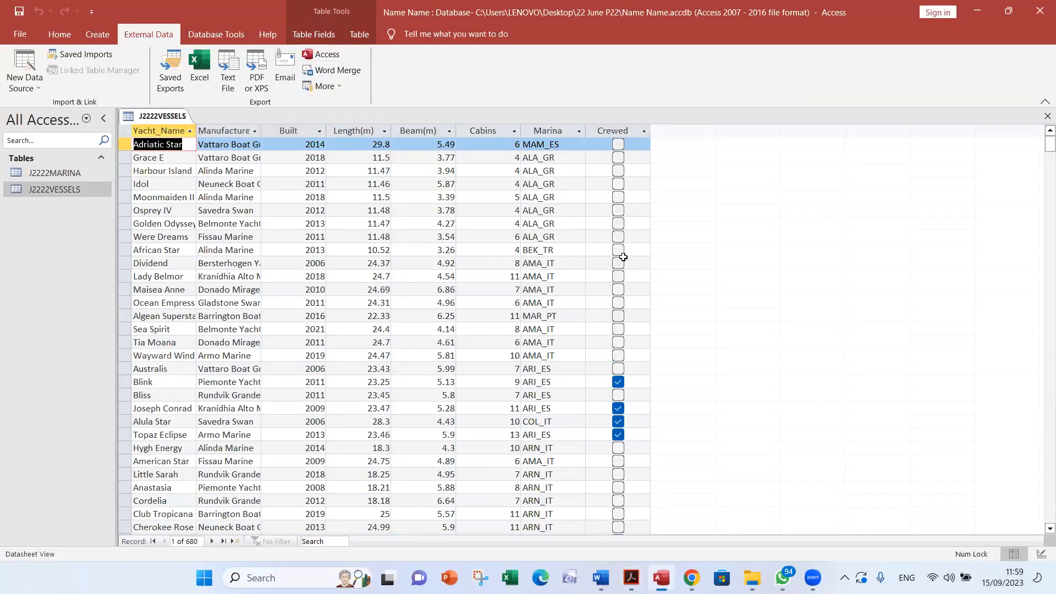
key(alt+Tab)
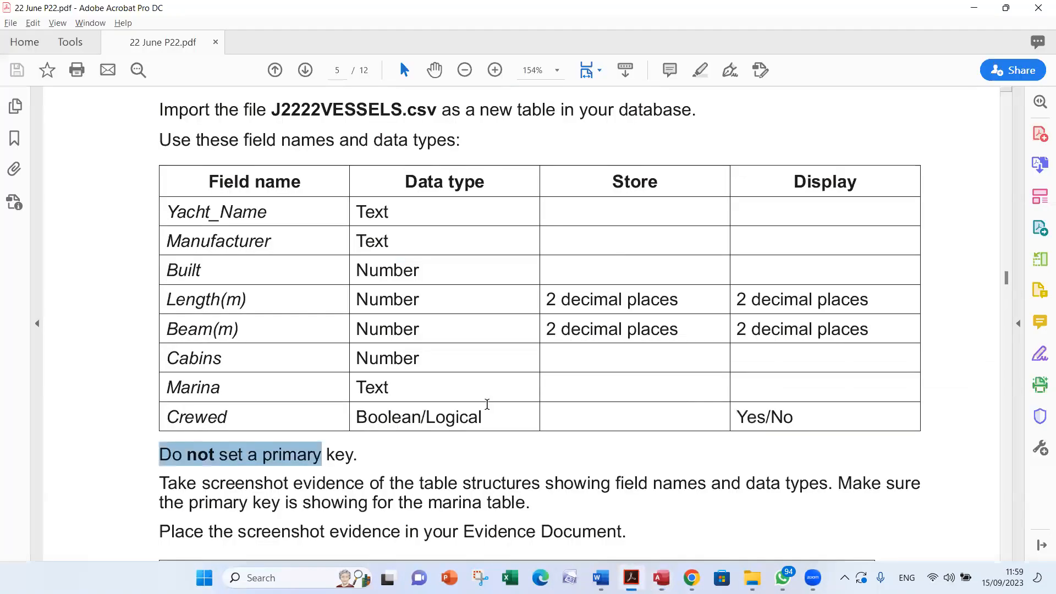
drag(796, 417, 737, 414)
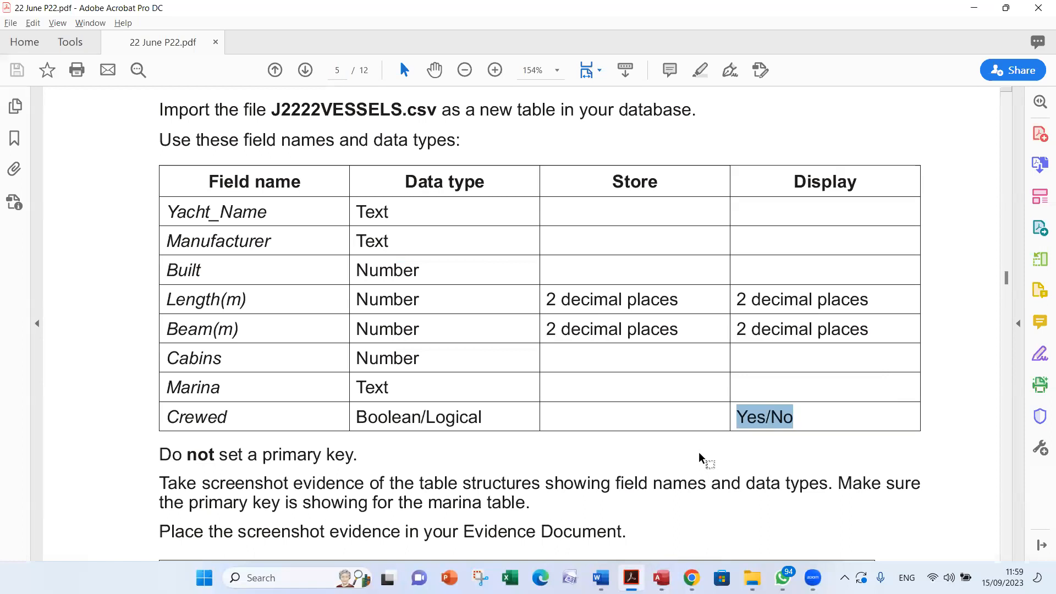
key(alt+Tab)
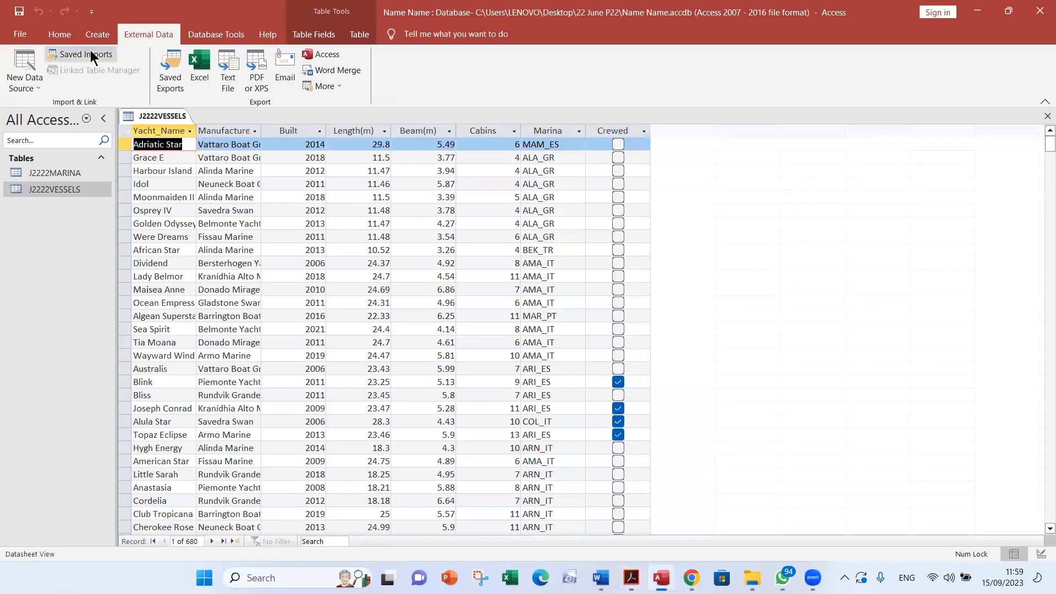
Set the Crewed field's format to Yes/No in the table design, save the table and view its records
click(61, 35)
click(26, 69)
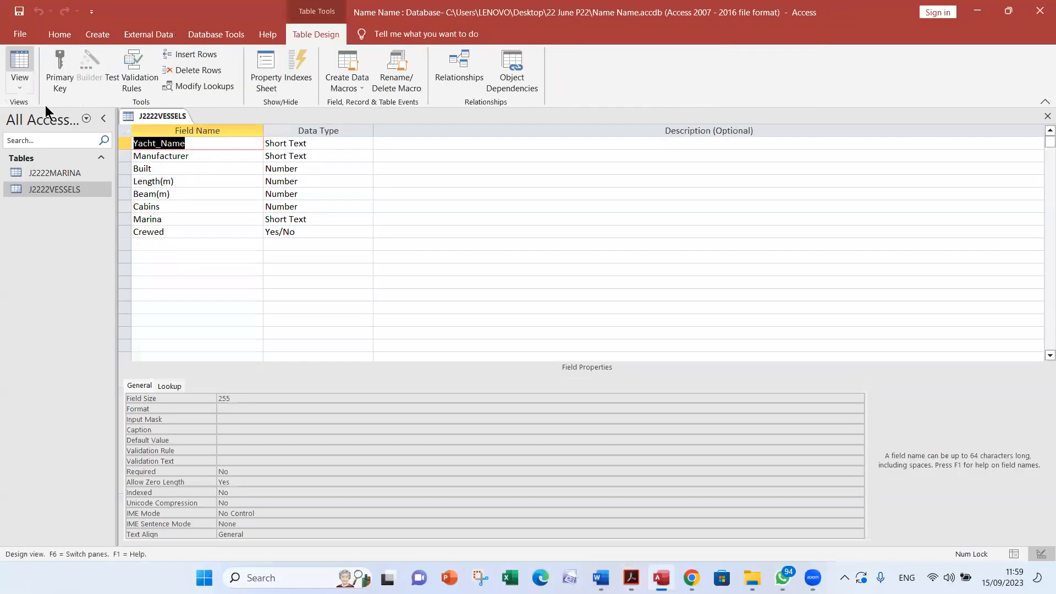
click(180, 231)
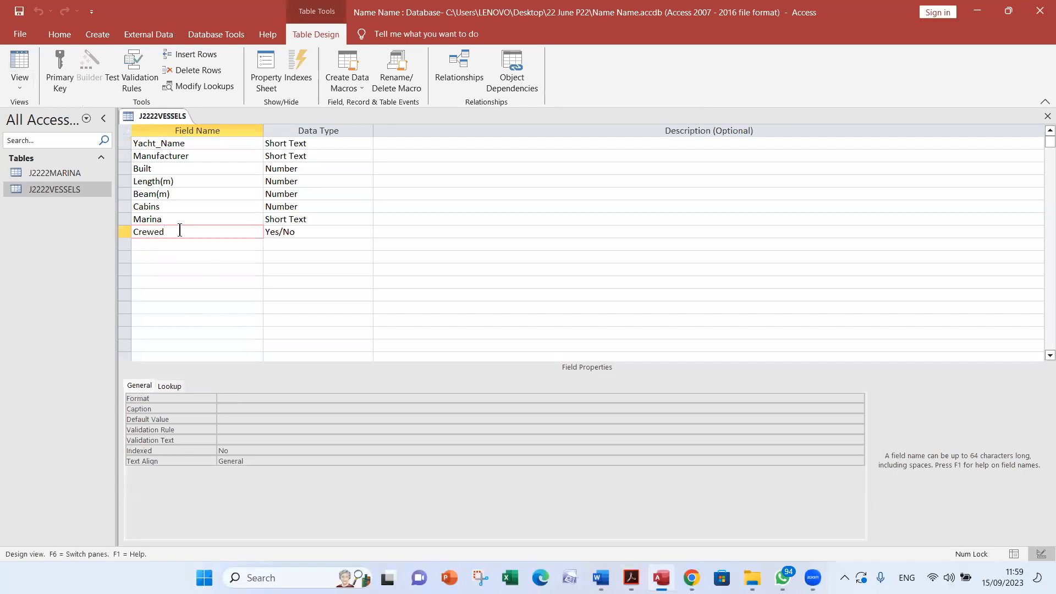
click(311, 233)
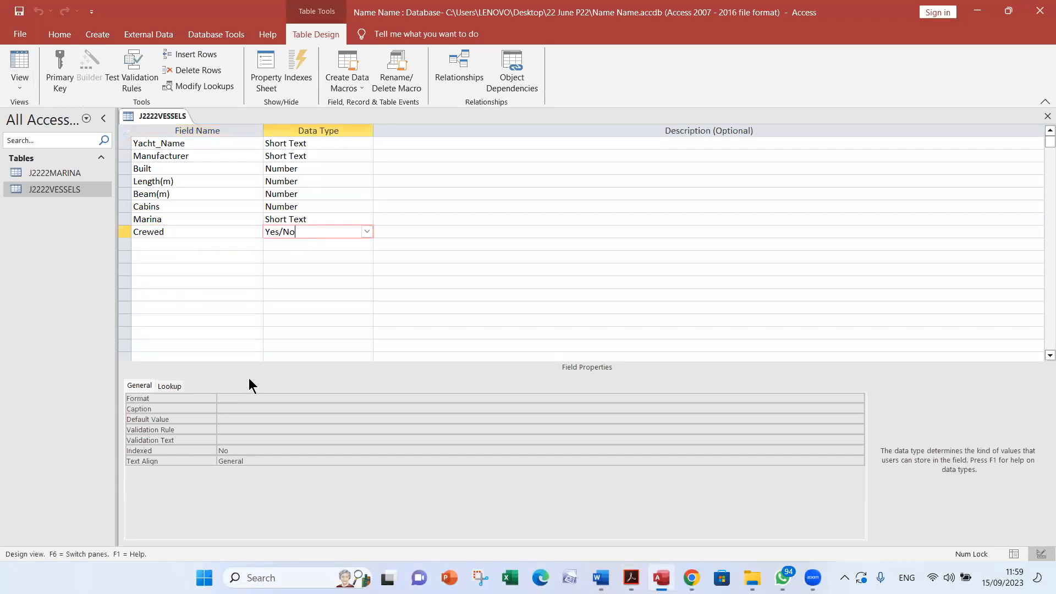
click(246, 397)
click(859, 398)
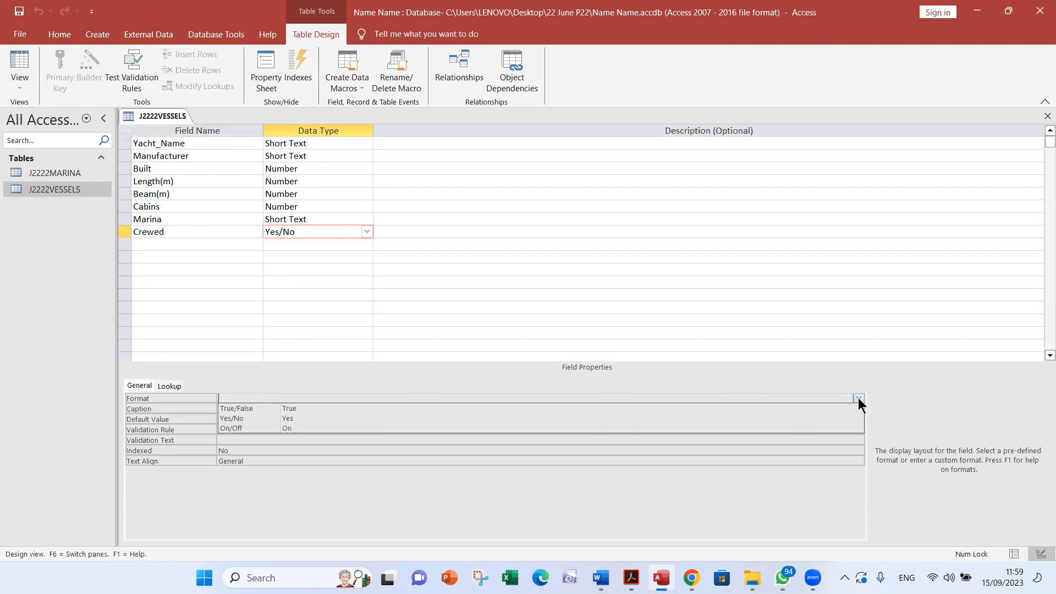
click(362, 415)
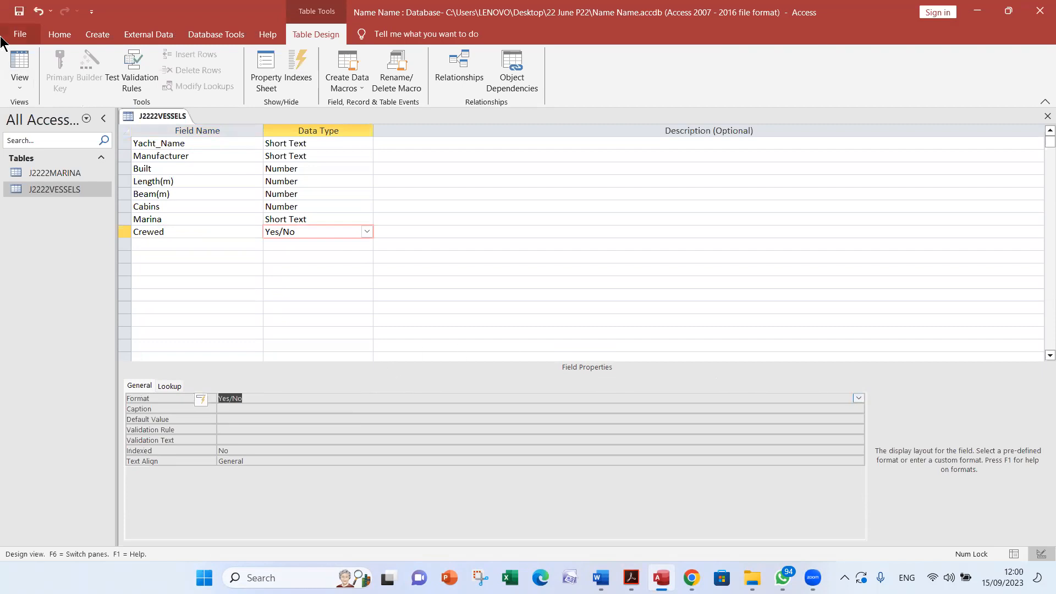
click(19, 14)
click(17, 64)
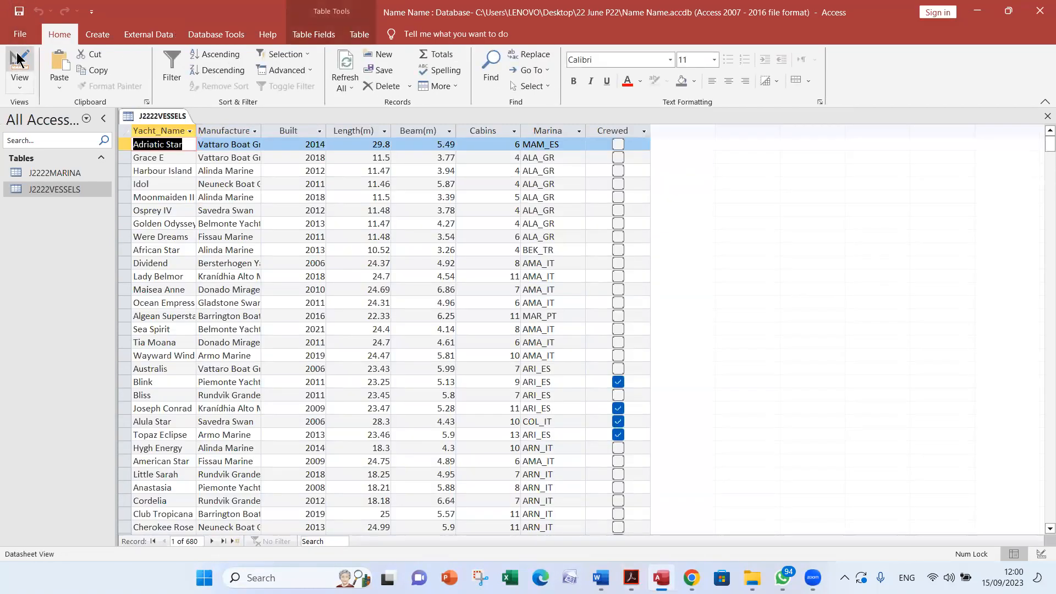
Change the Crewed field's display control to Text Box, save the table and return to its records
click(18, 61)
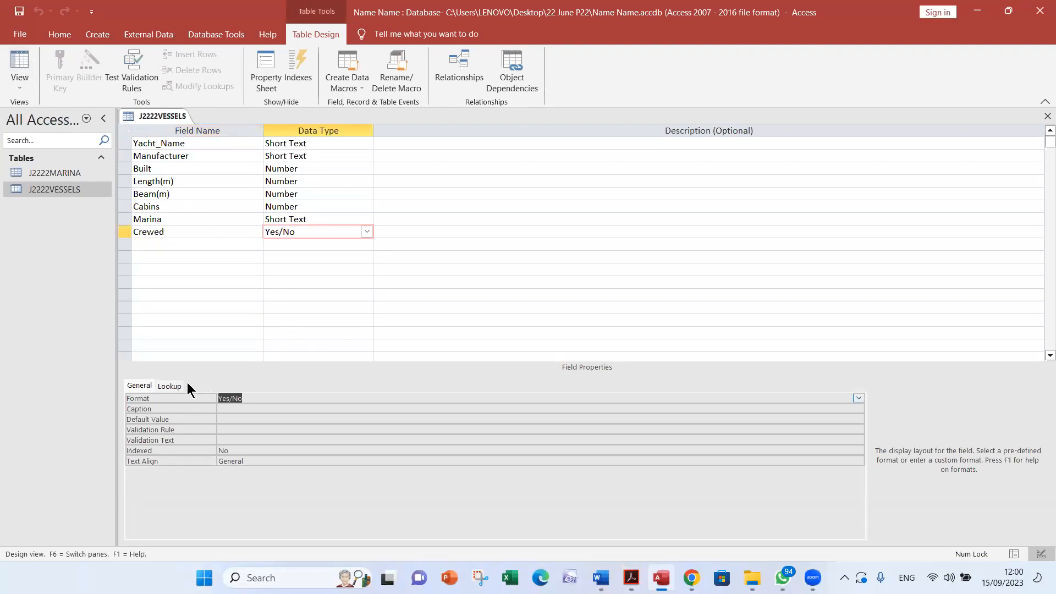
click(170, 385)
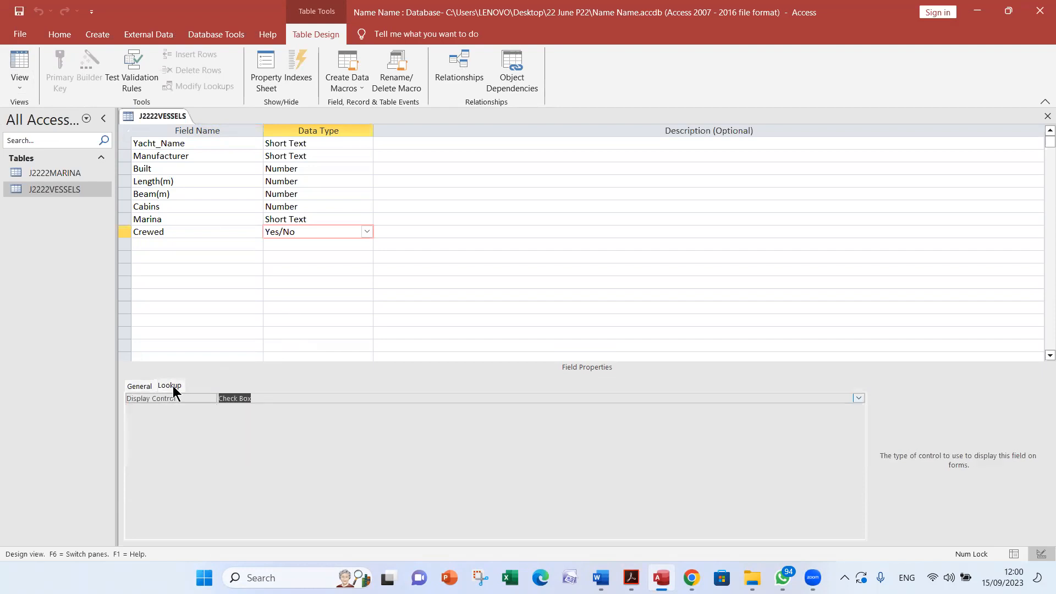
click(859, 397)
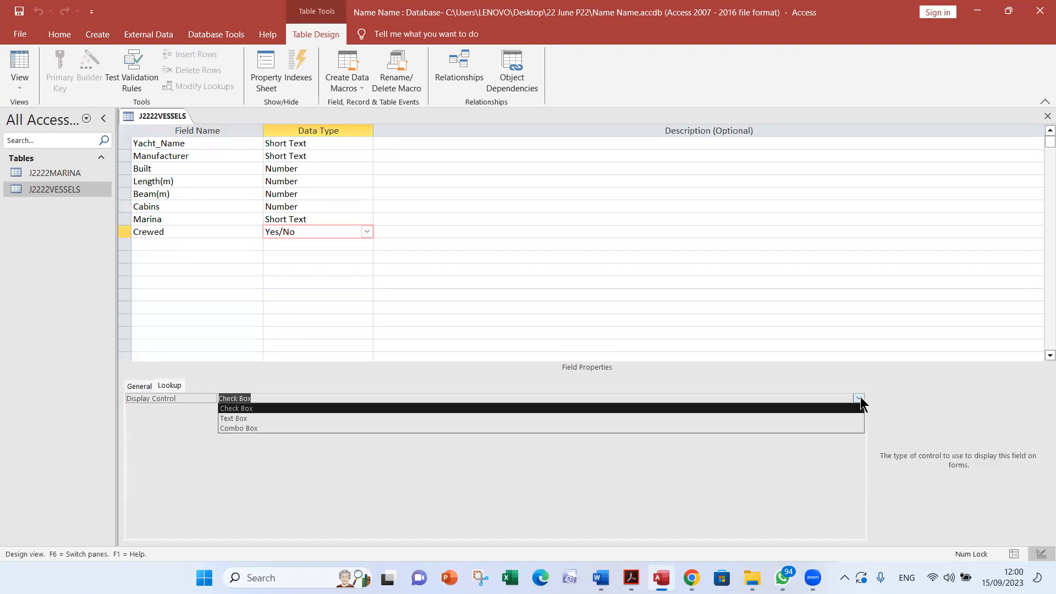
click(348, 418)
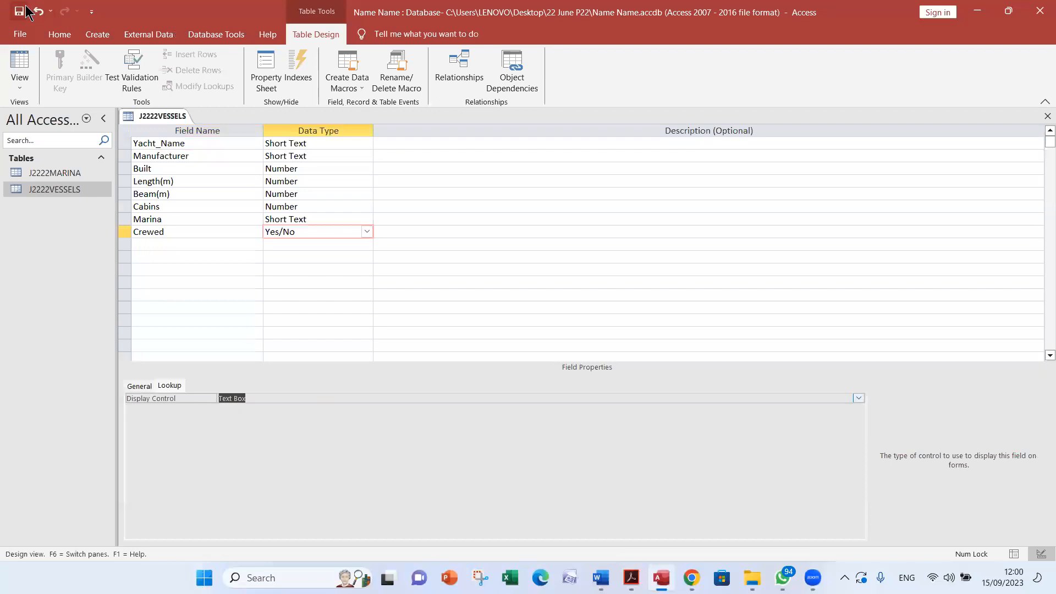
click(20, 11)
click(20, 63)
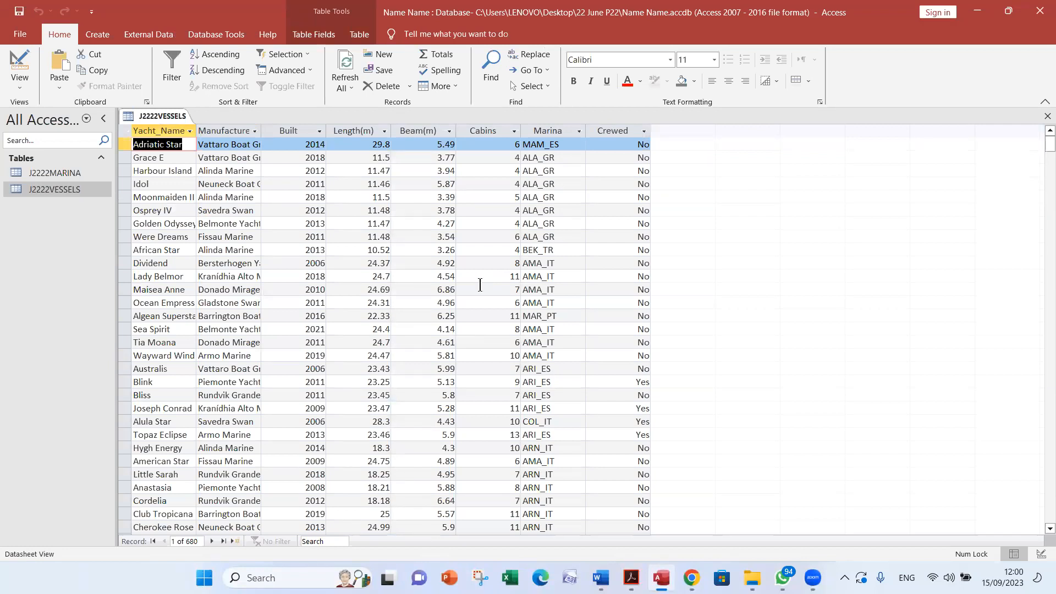
Compare the Length(m) and Beam(m) values in the table with the decimal places required in the exam paper
key(alt+Tab)
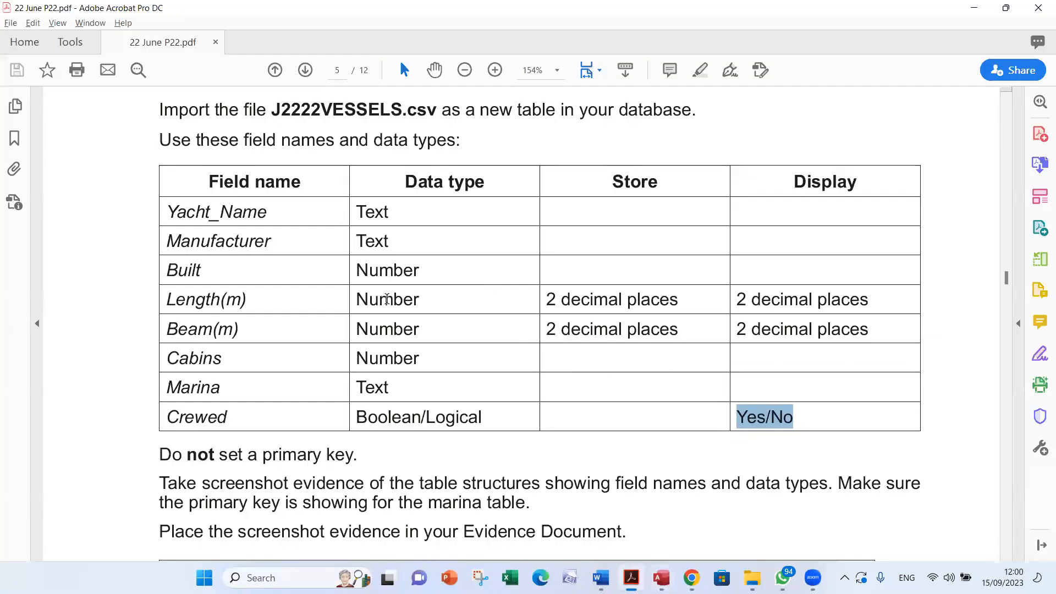
click(387, 299)
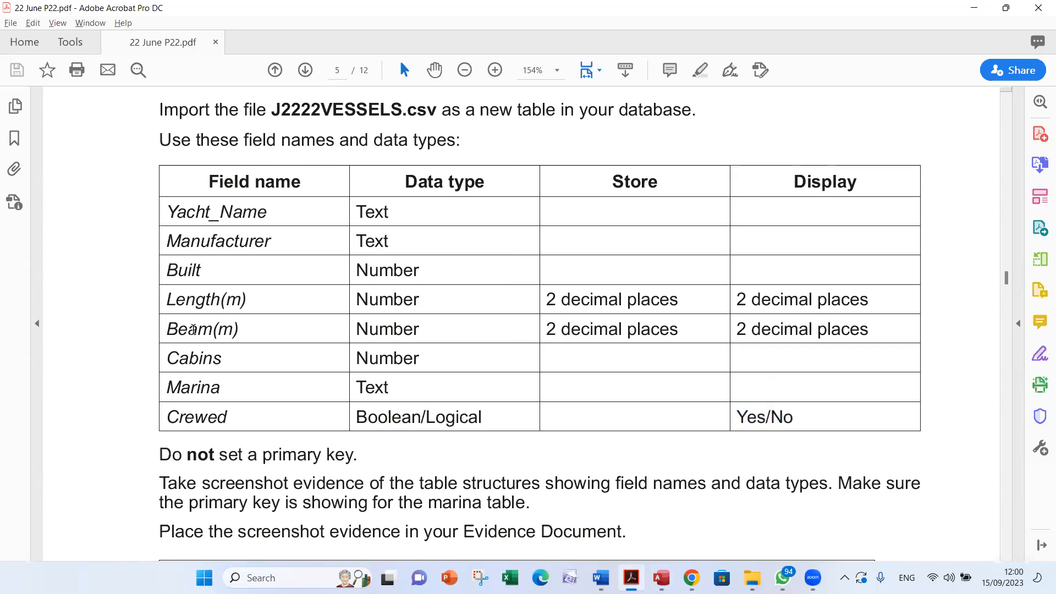
key(alt+Tab)
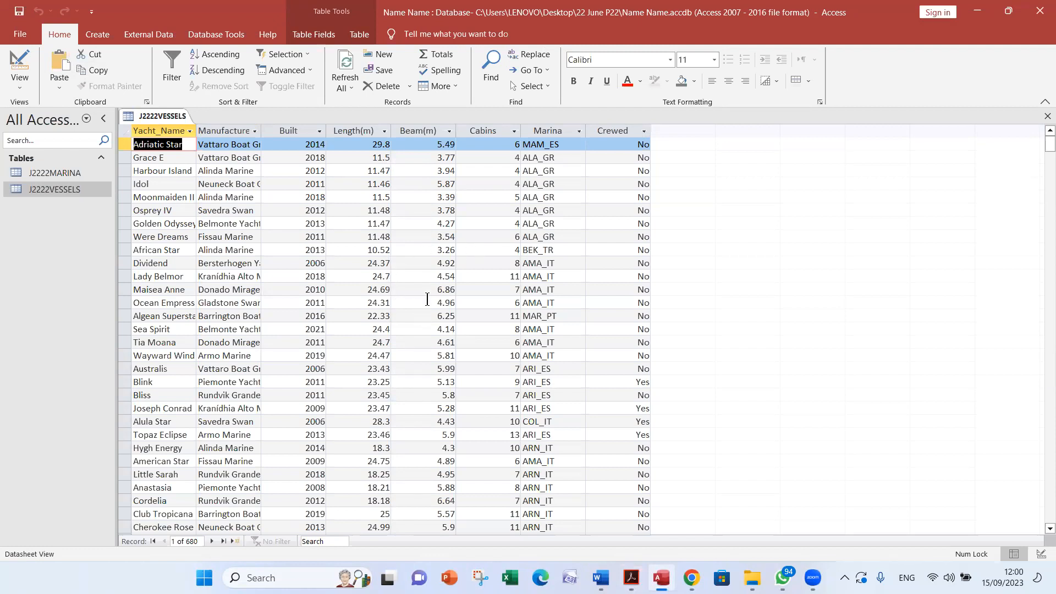
scroll(426, 299, down, 2)
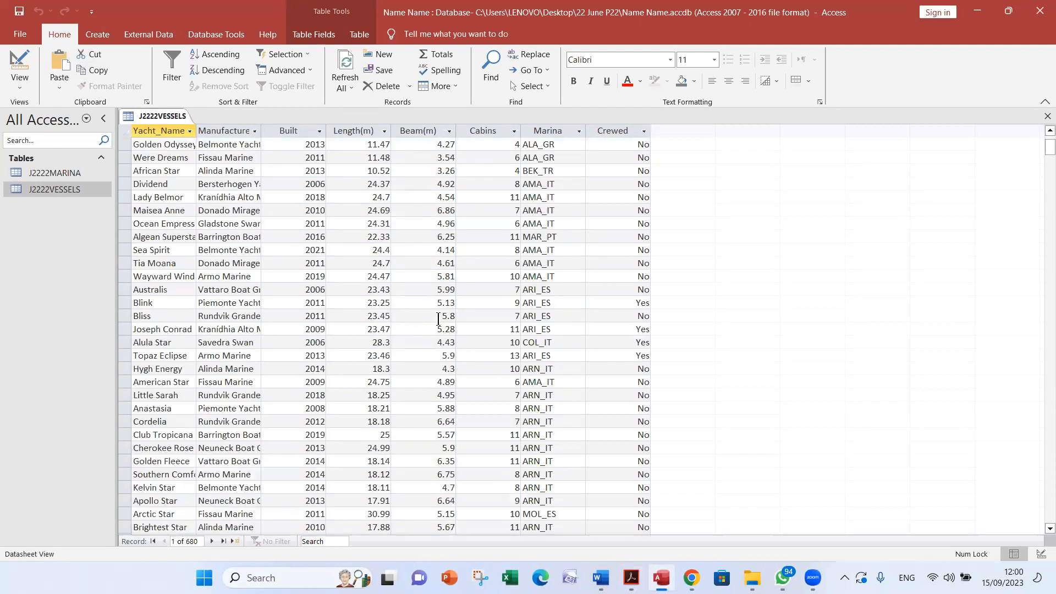
click(439, 317)
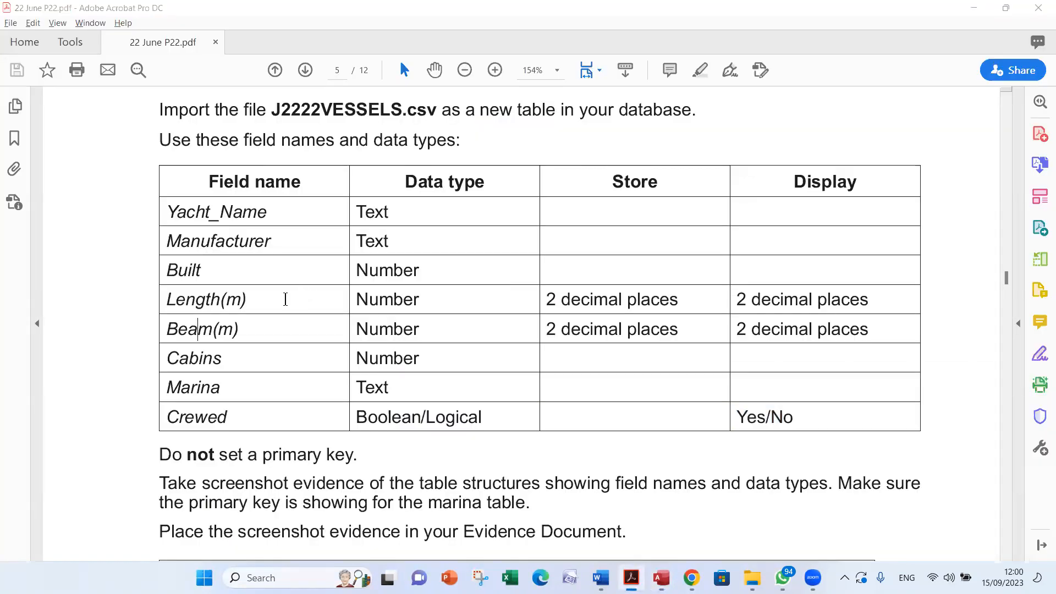
Set the Length(m) field's decimal places to 2 in the design of the J2222VESSELS table
key(alt+Tab)
click(28, 65)
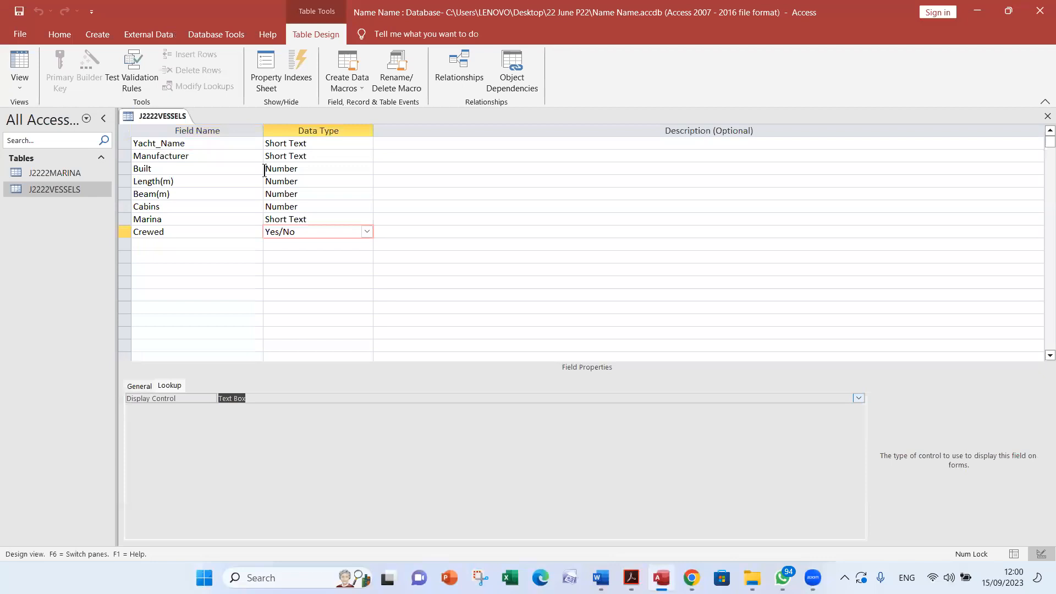
click(195, 184)
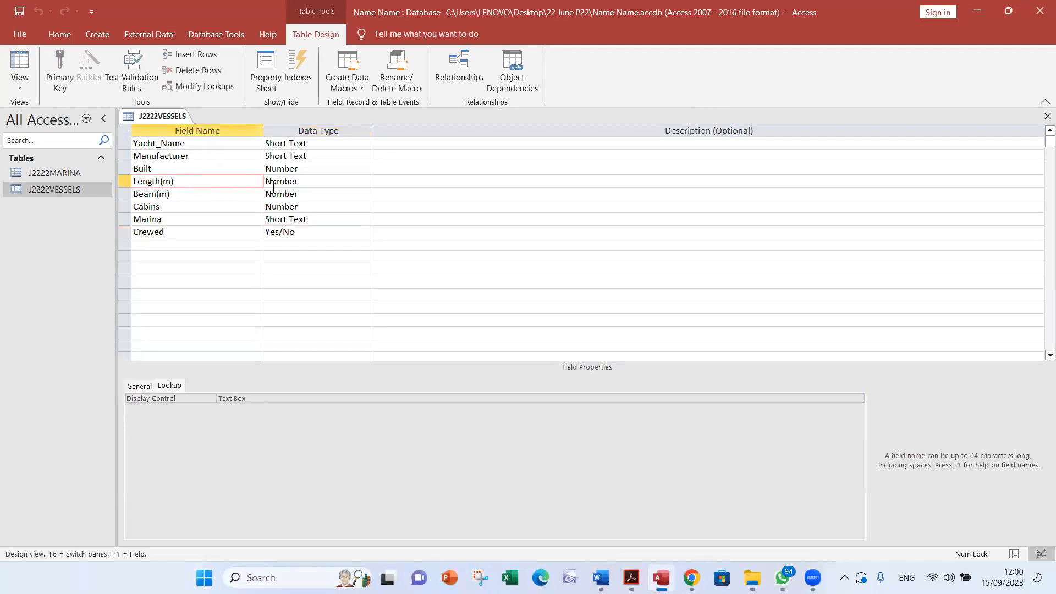
click(309, 183)
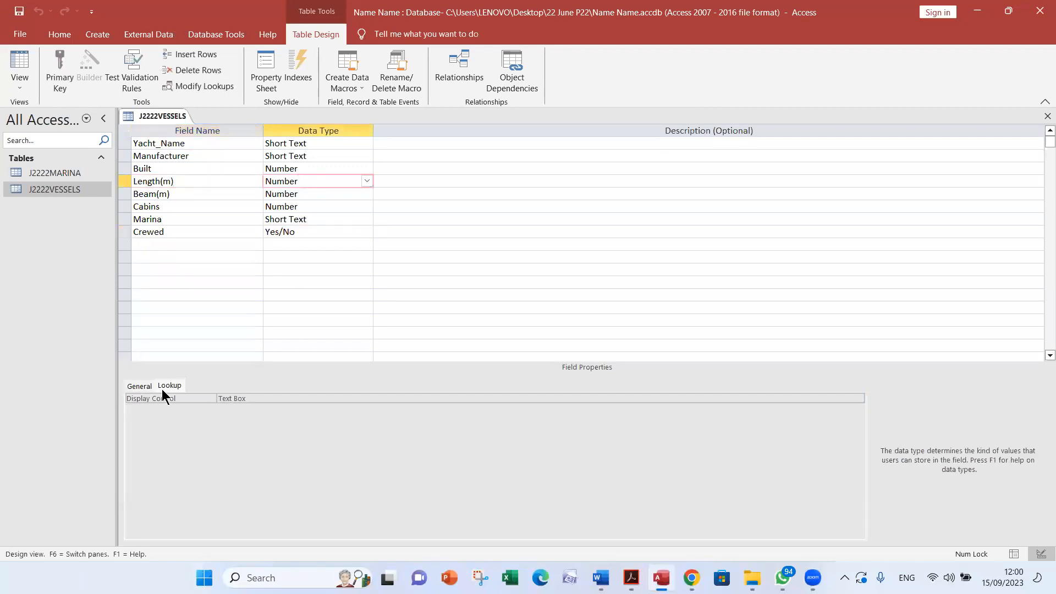
click(136, 386)
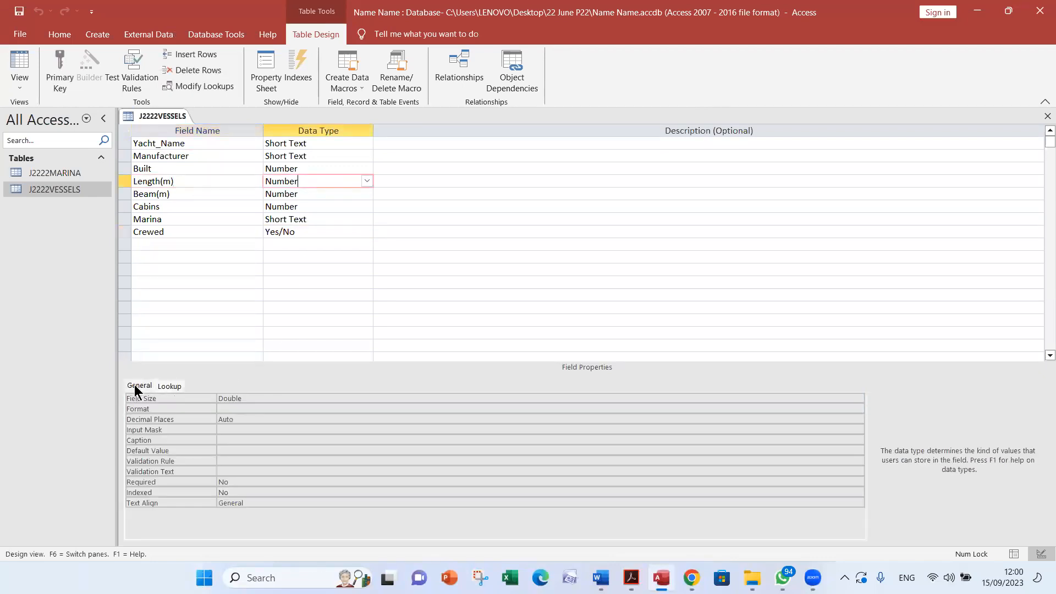
click(247, 419)
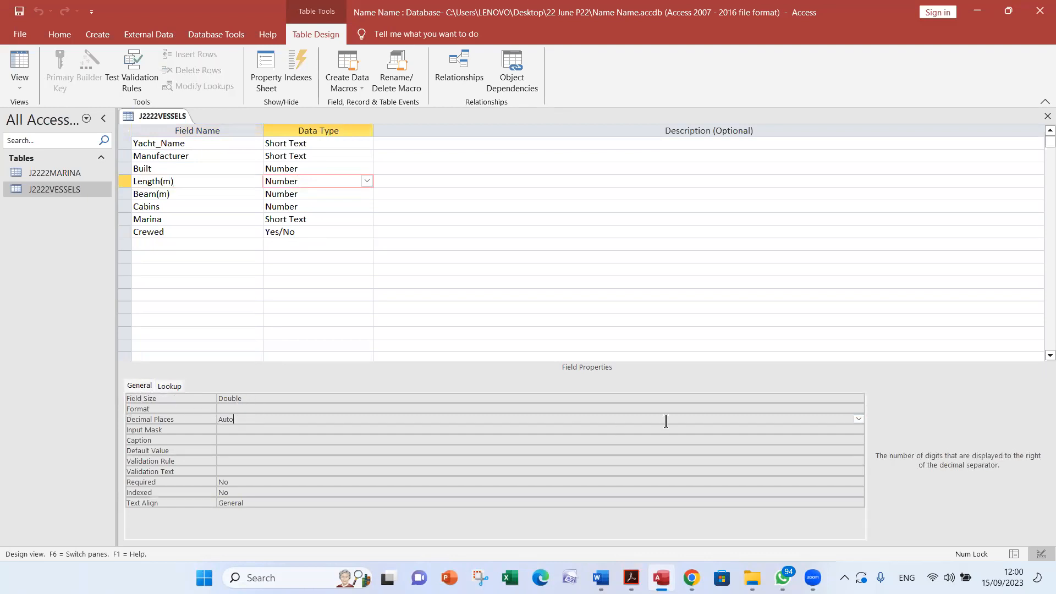
click(857, 419)
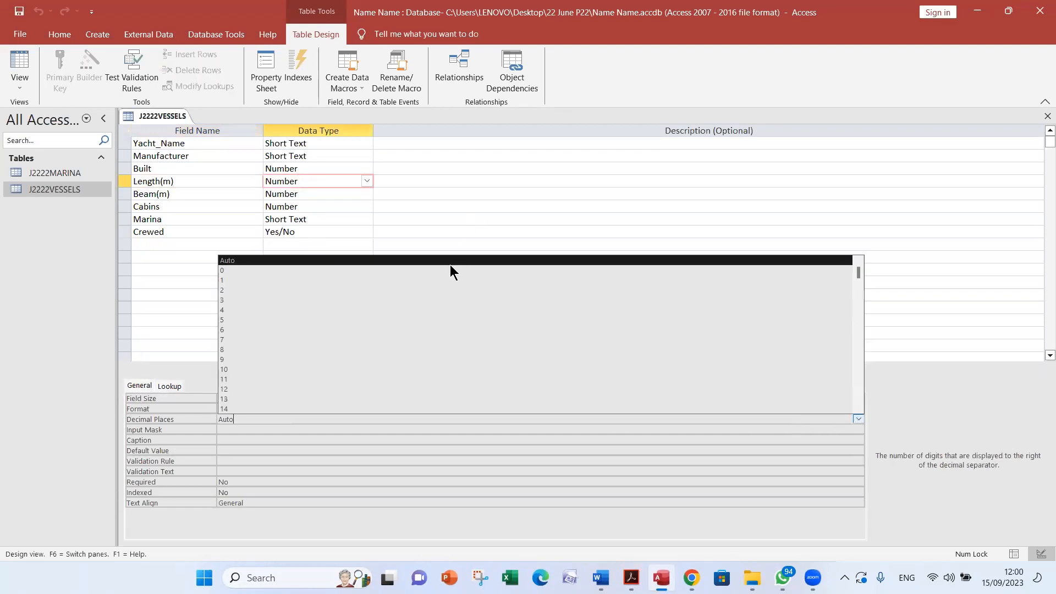
click(440, 292)
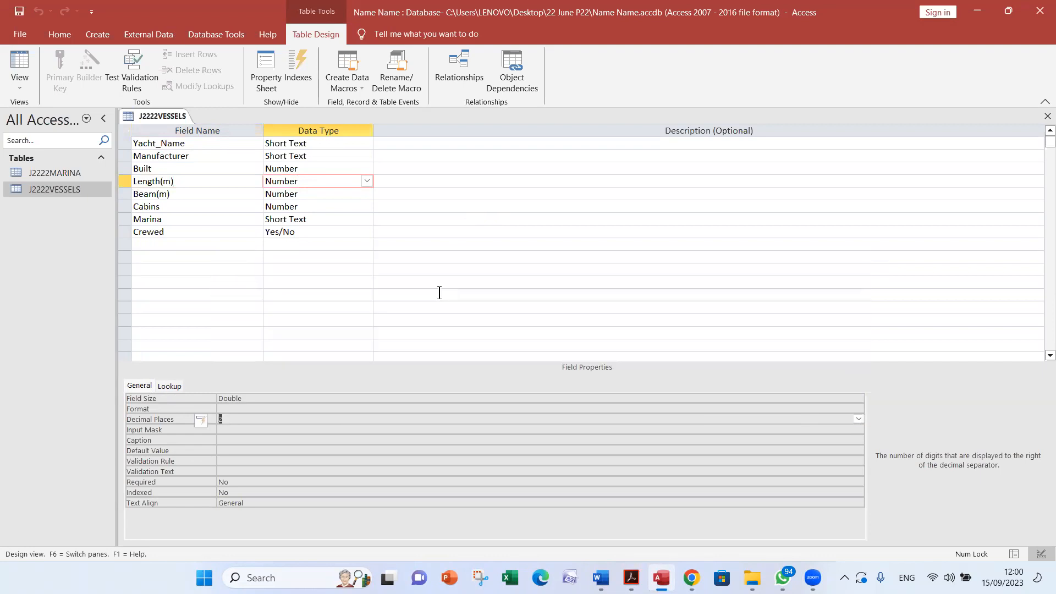
Set the Length(m) field's format to Fixed in the J2222VESSELS table design
click(295, 409)
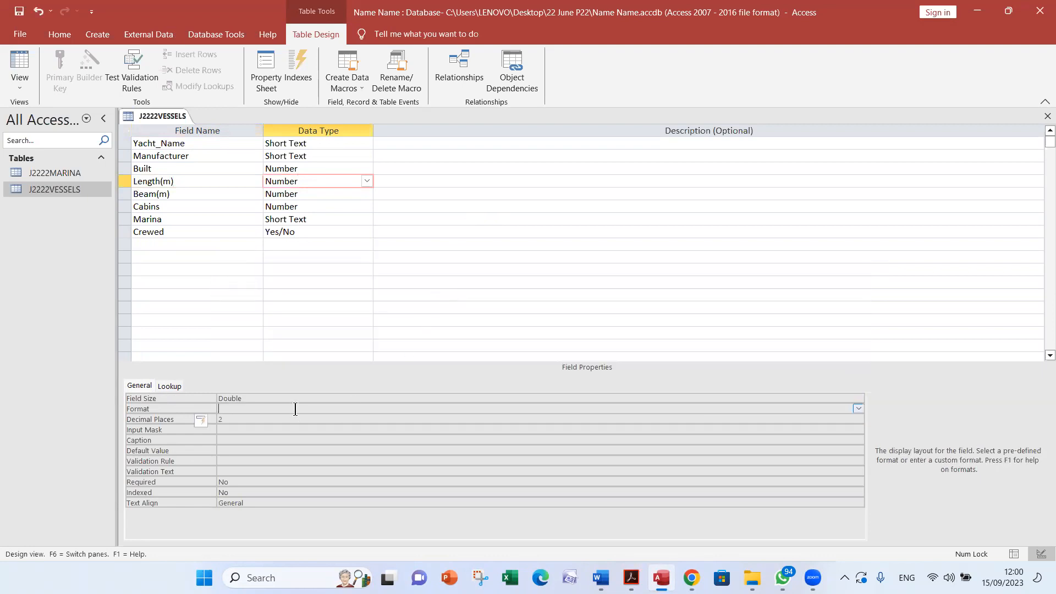
click(857, 408)
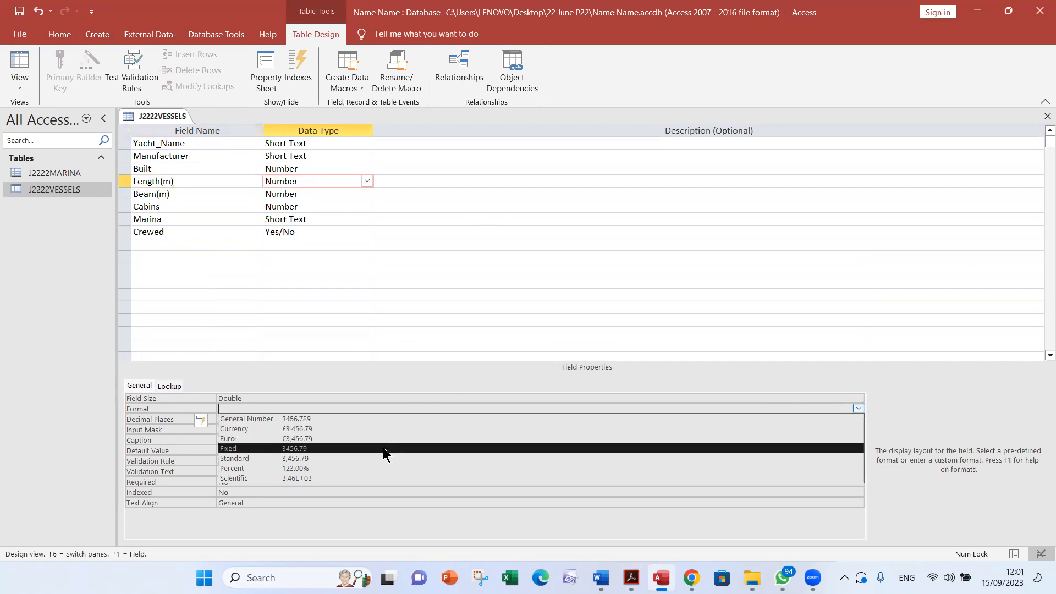
click(383, 447)
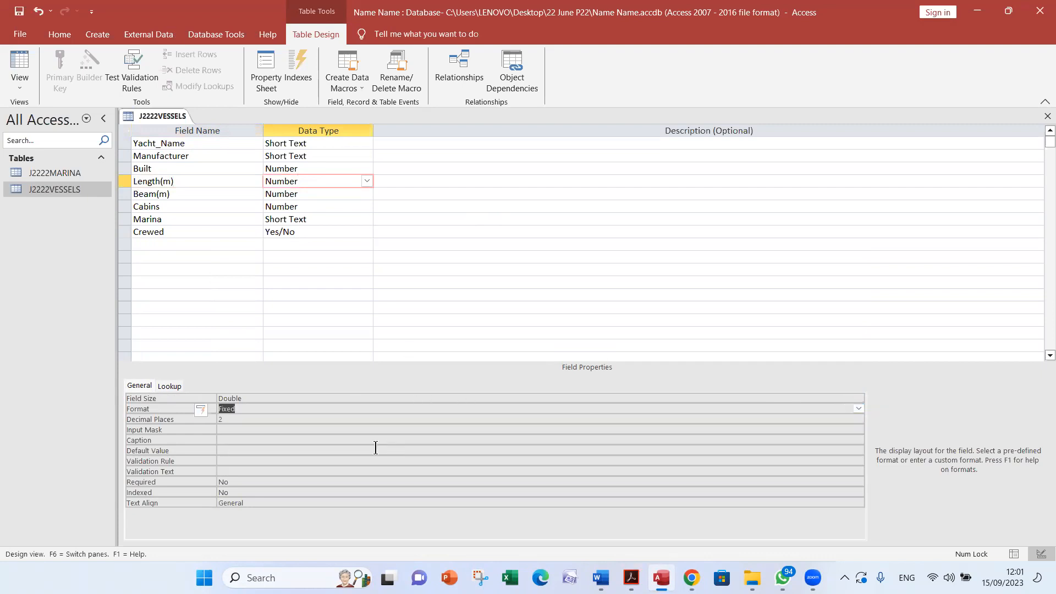
click(269, 419)
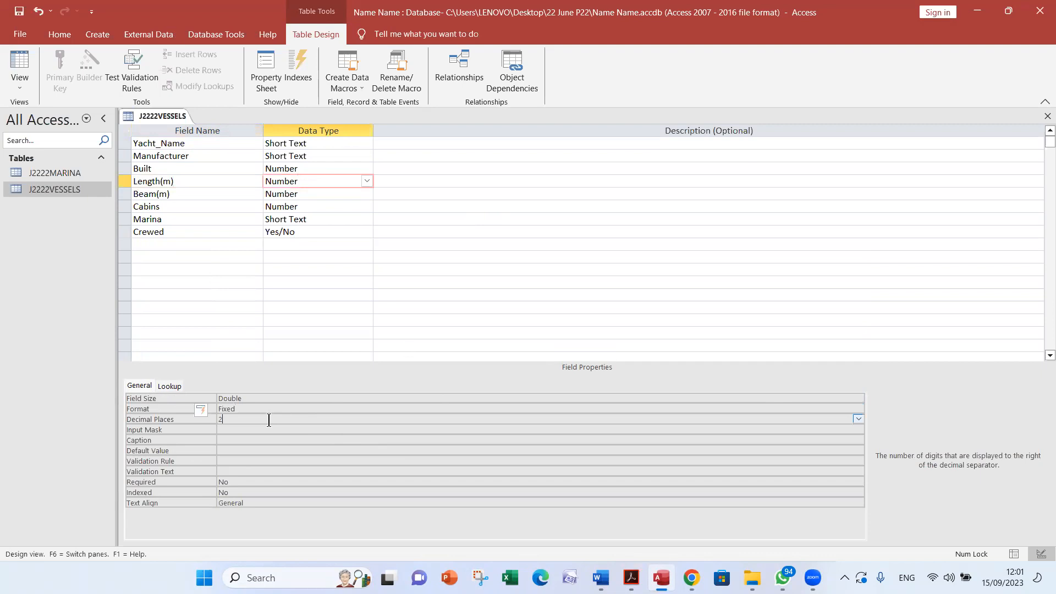
Set the Beam(m) field's format to Fixed and its decimal places to 2
click(202, 194)
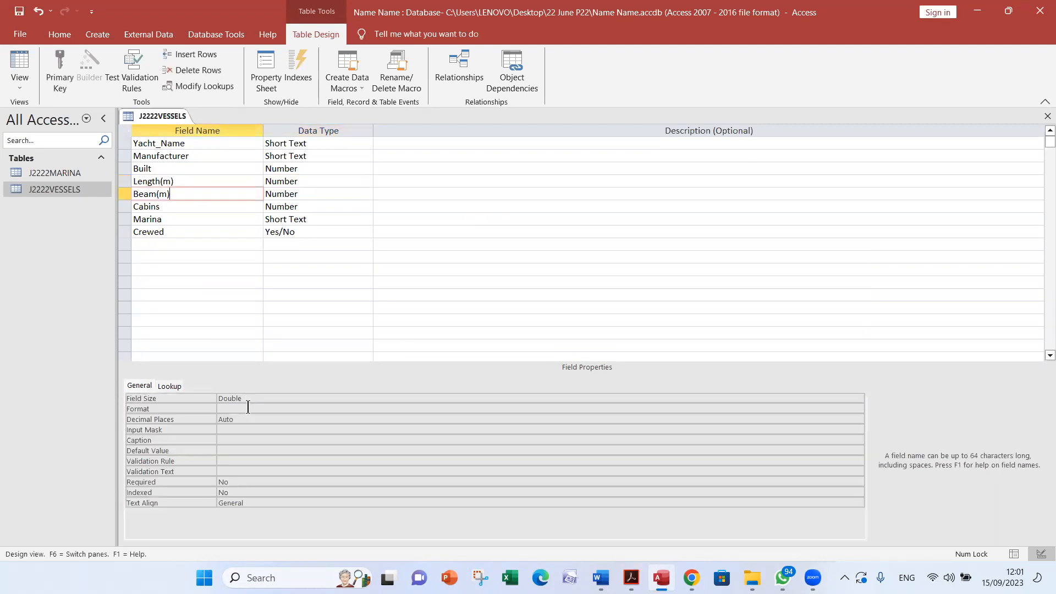
click(248, 407)
click(856, 408)
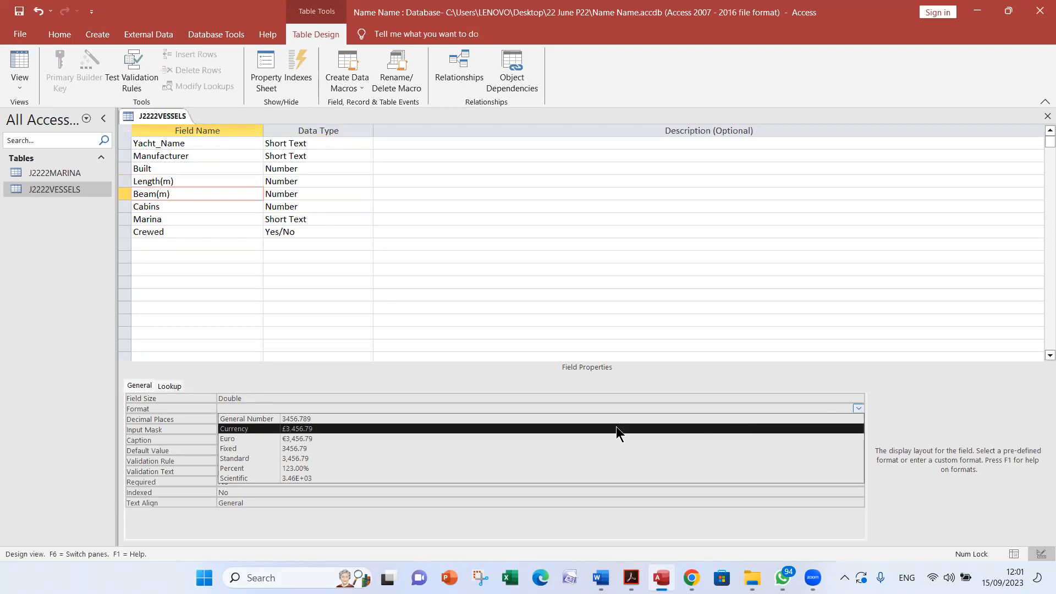
click(473, 447)
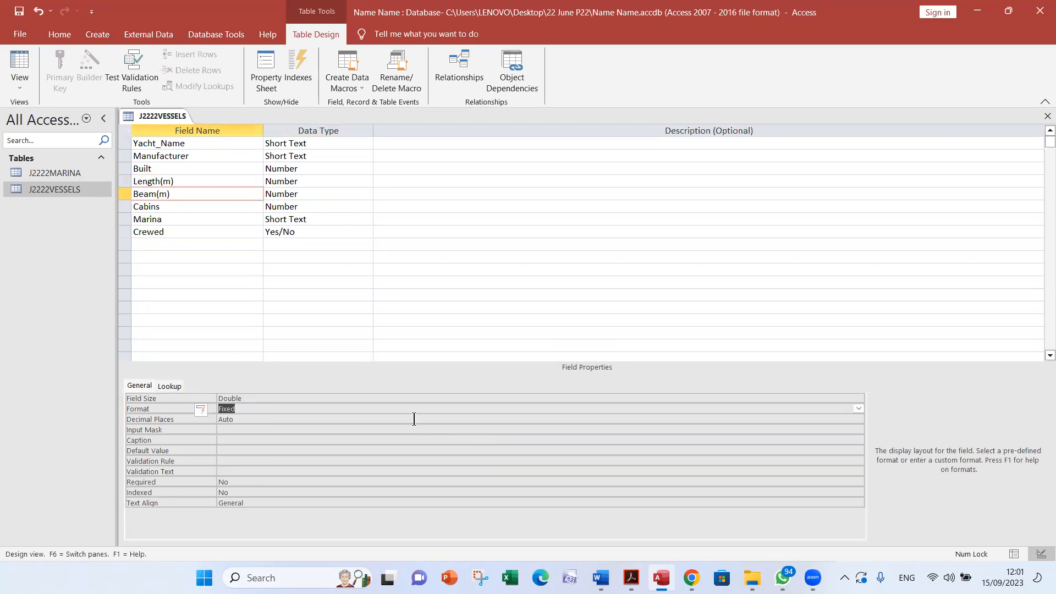
click(421, 418)
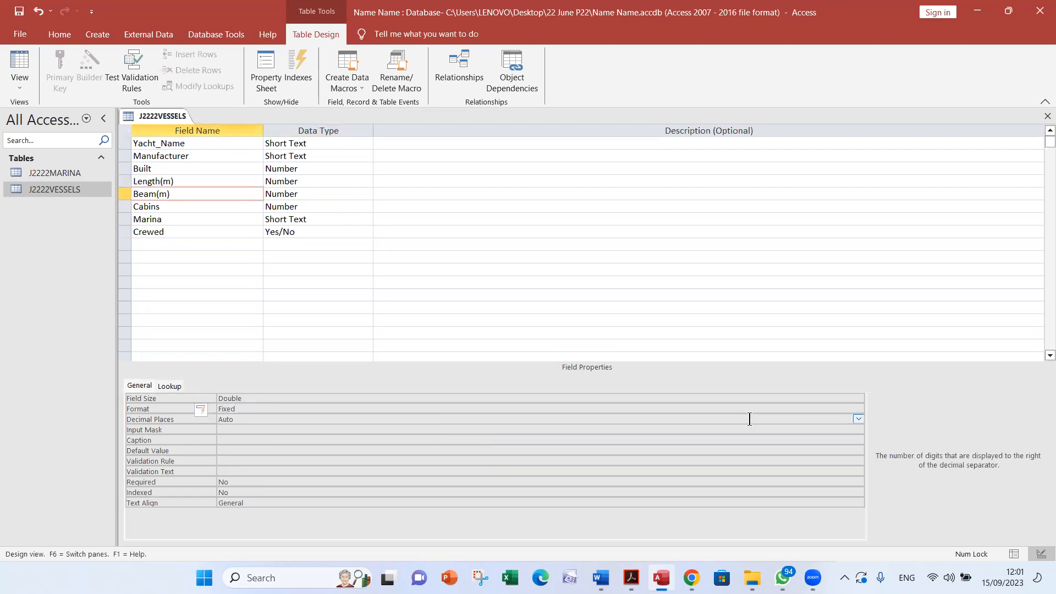
click(858, 419)
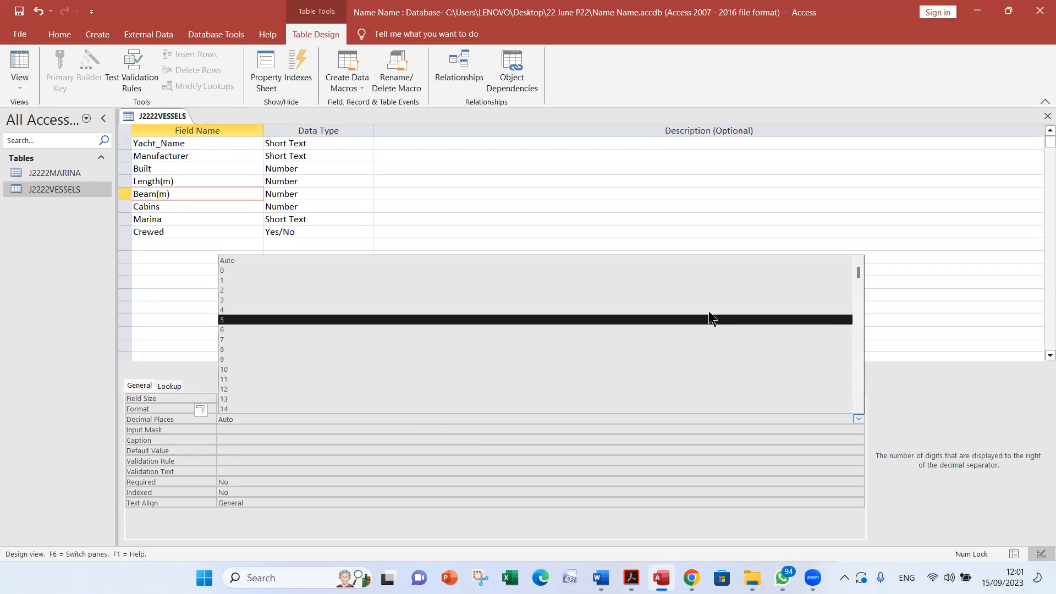
click(695, 292)
Save the J2222VESSELS table and view its records to check the Length(m) and Beam(m) columns
click(19, 11)
click(19, 65)
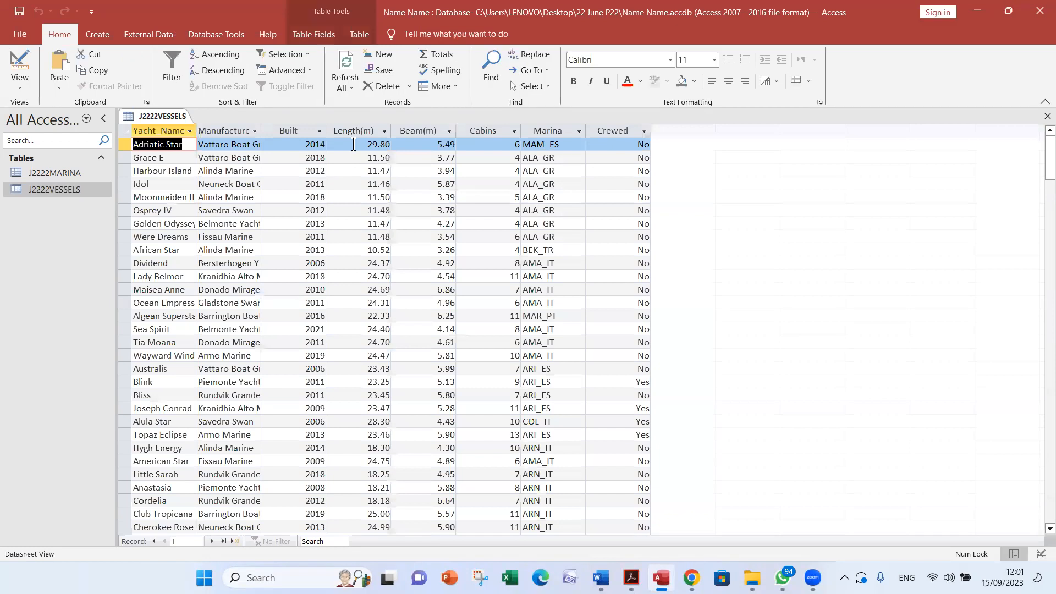
click(356, 132)
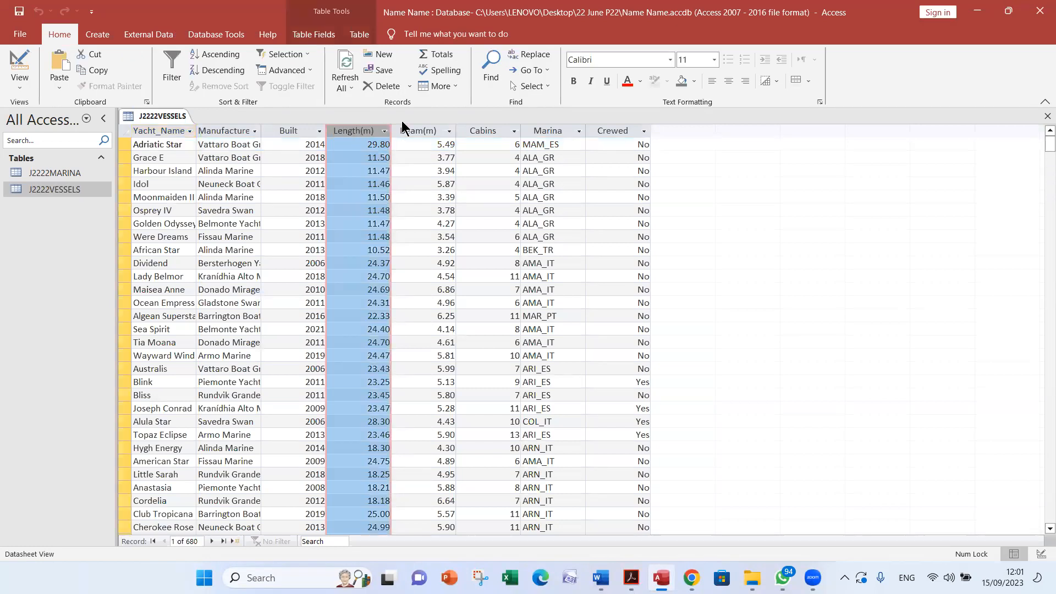
click(424, 127)
Review the exam paper's Crewed display format, primary key instruction and screenshot requirements for Evidence 5 in Acrobat
key(alt+Tab)
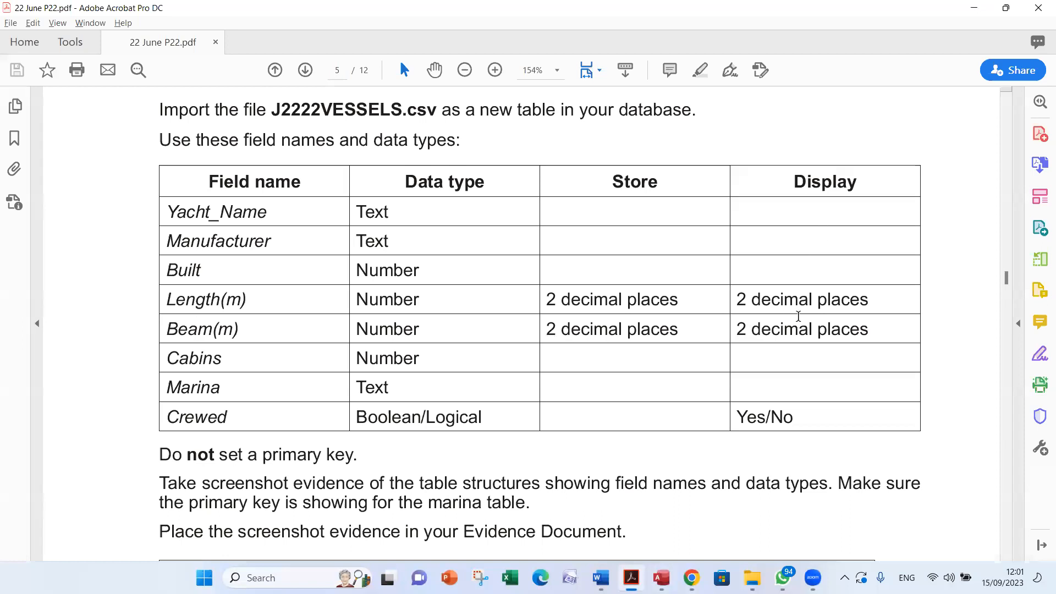
double_click(751, 413)
scroll(660, 328, down, 2)
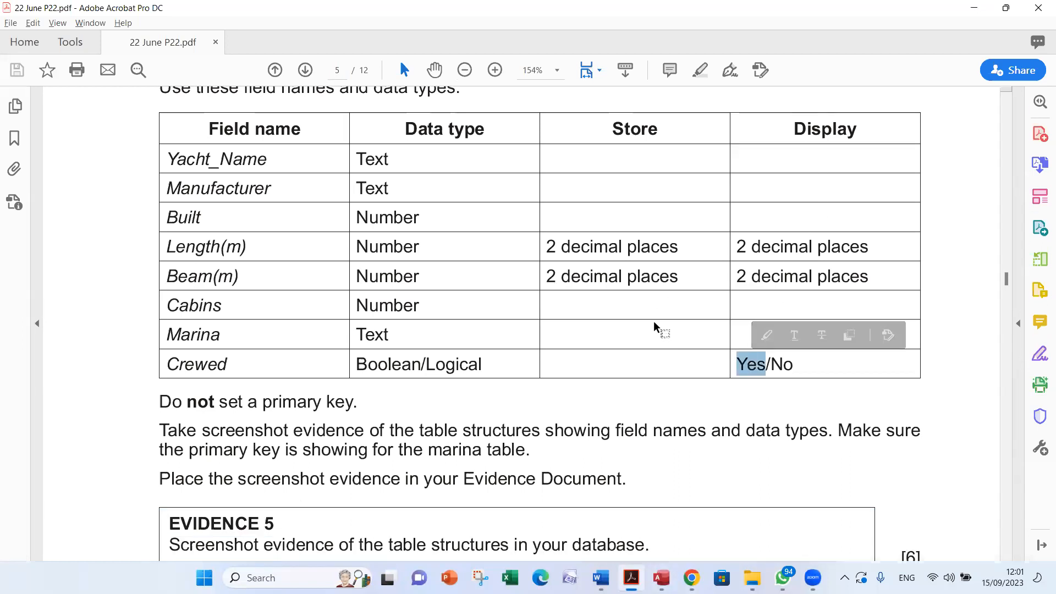
key(alt+Tab)
key(alt+Tab)
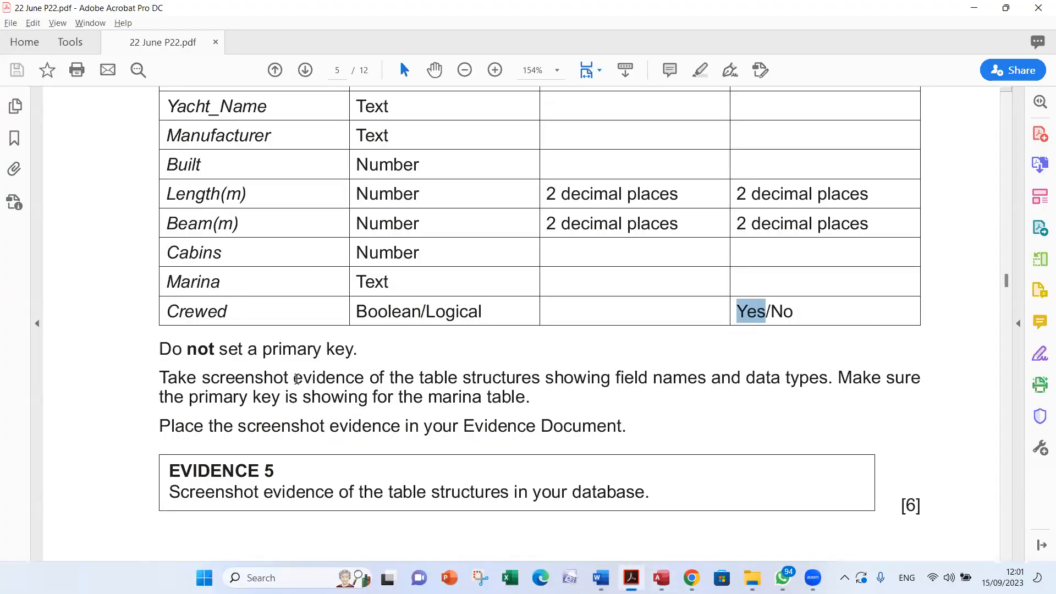
double_click(499, 383)
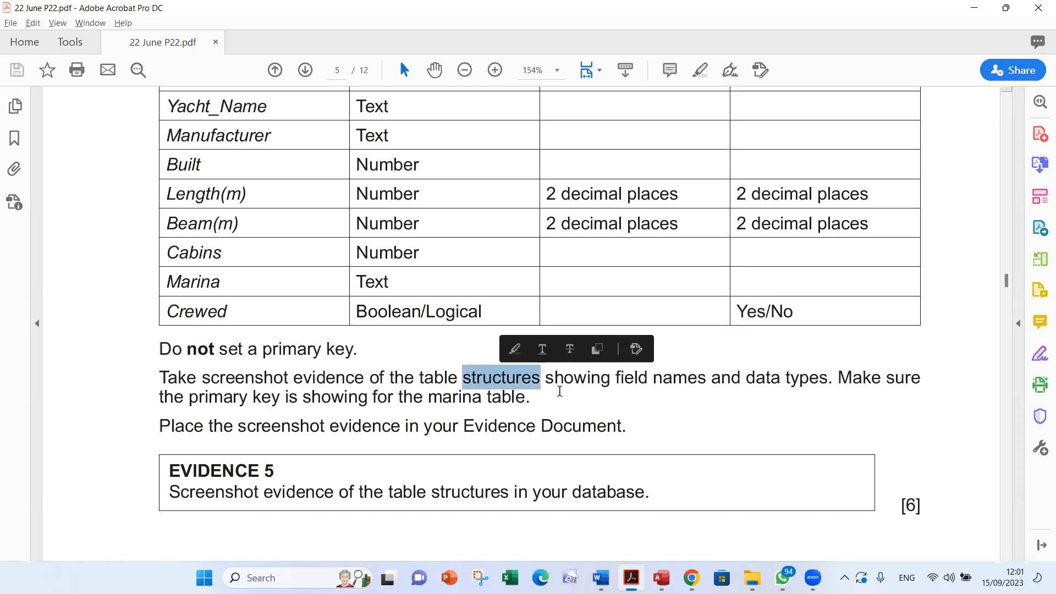
double_click(676, 377)
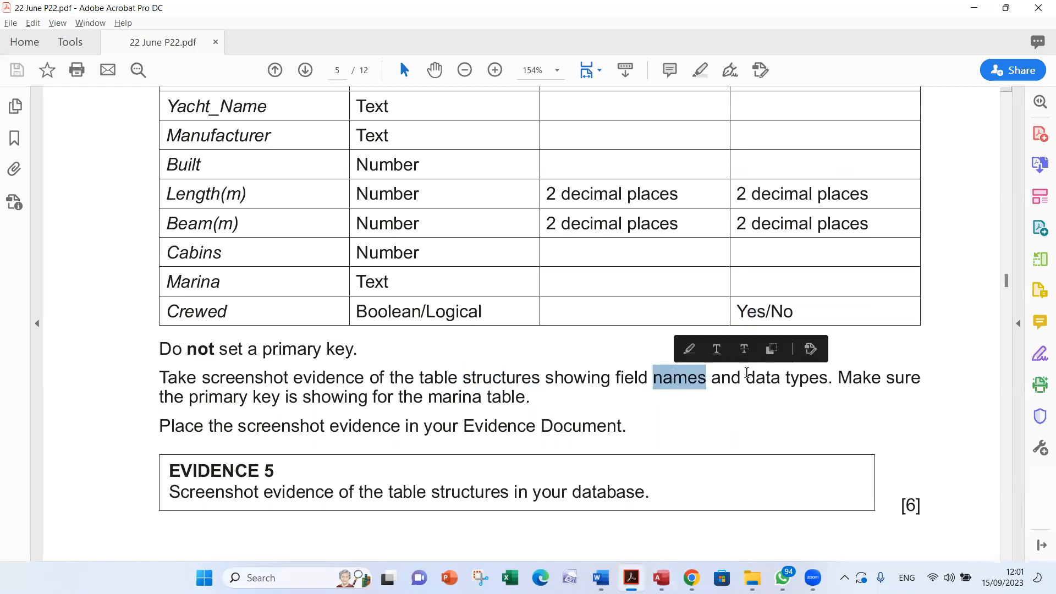
double_click(749, 377)
drag(198, 398, 249, 397)
drag(430, 398, 525, 399)
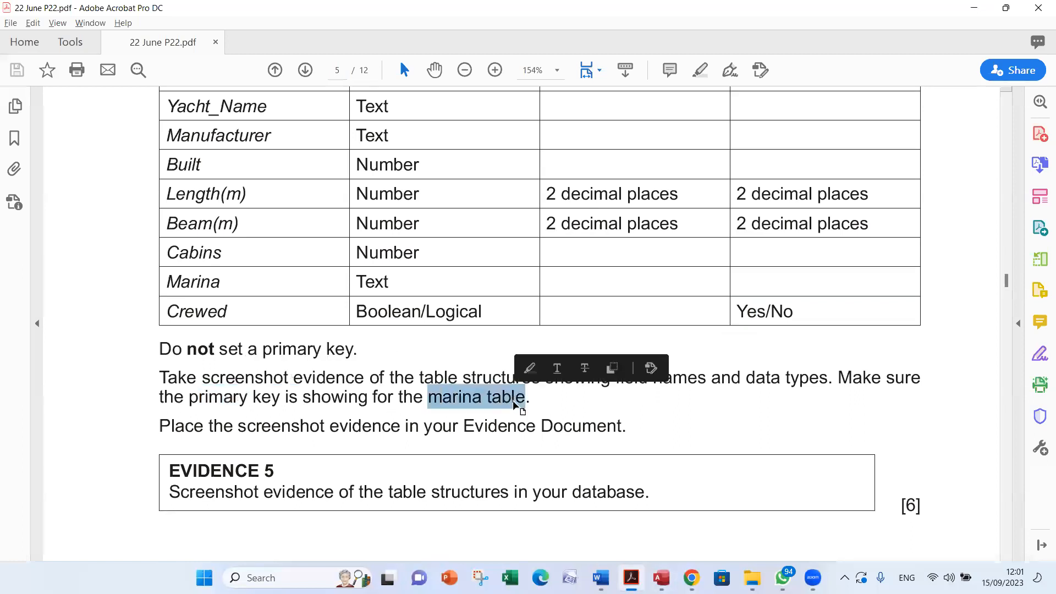
click(284, 348)
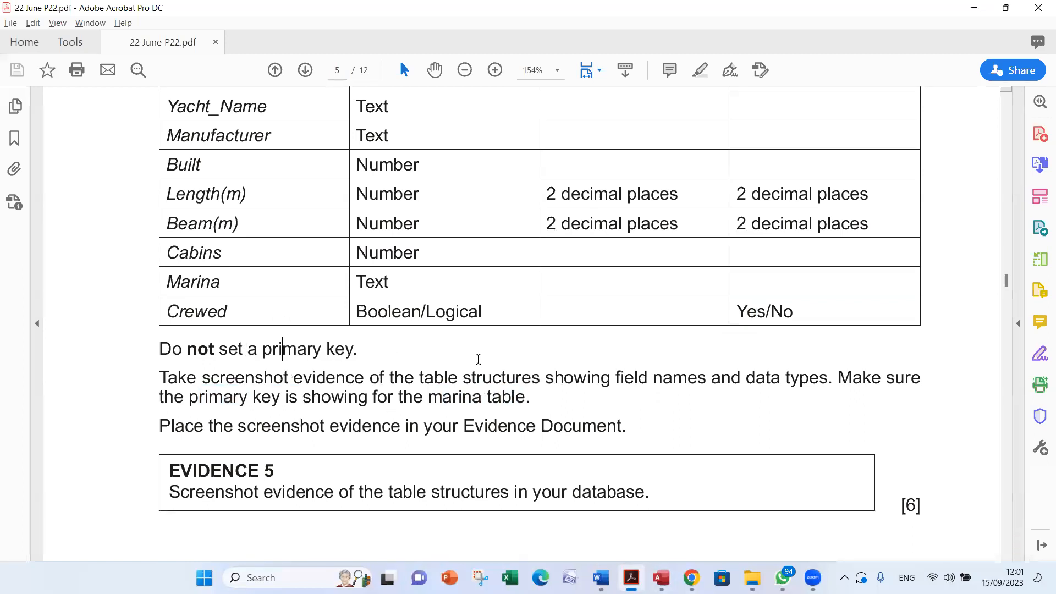
Return to Access, close the J2222VESSELS table and open the J2222MARINA table in Design view
key(alt+Tab)
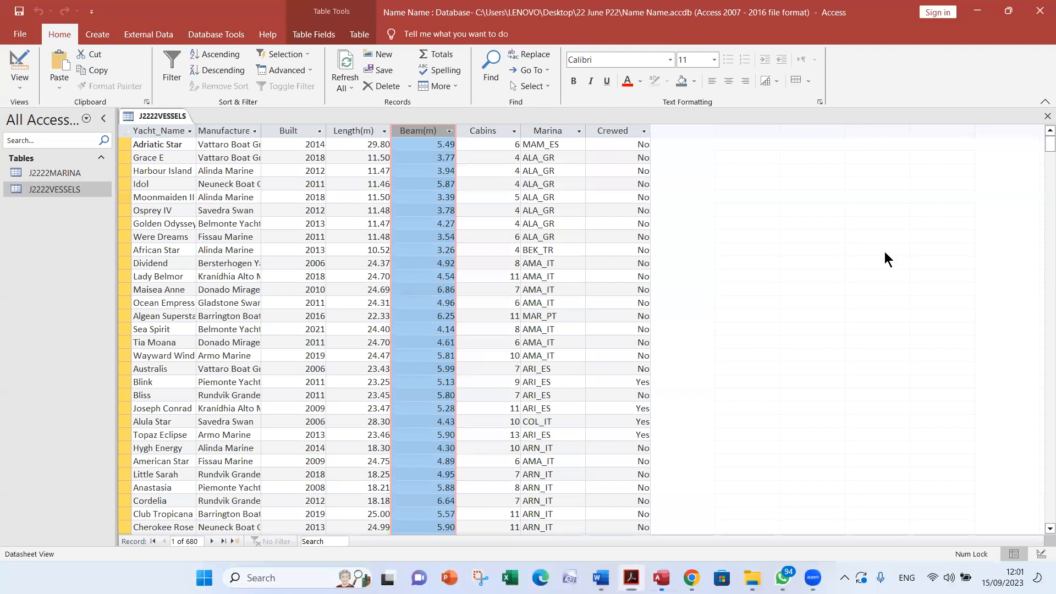
click(1047, 116)
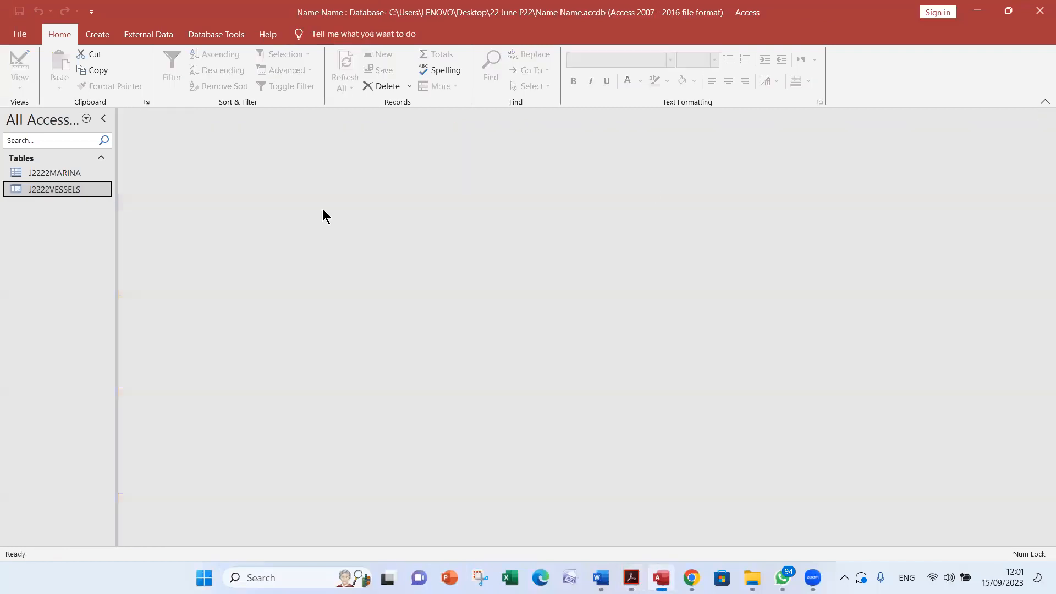
double_click(54, 173)
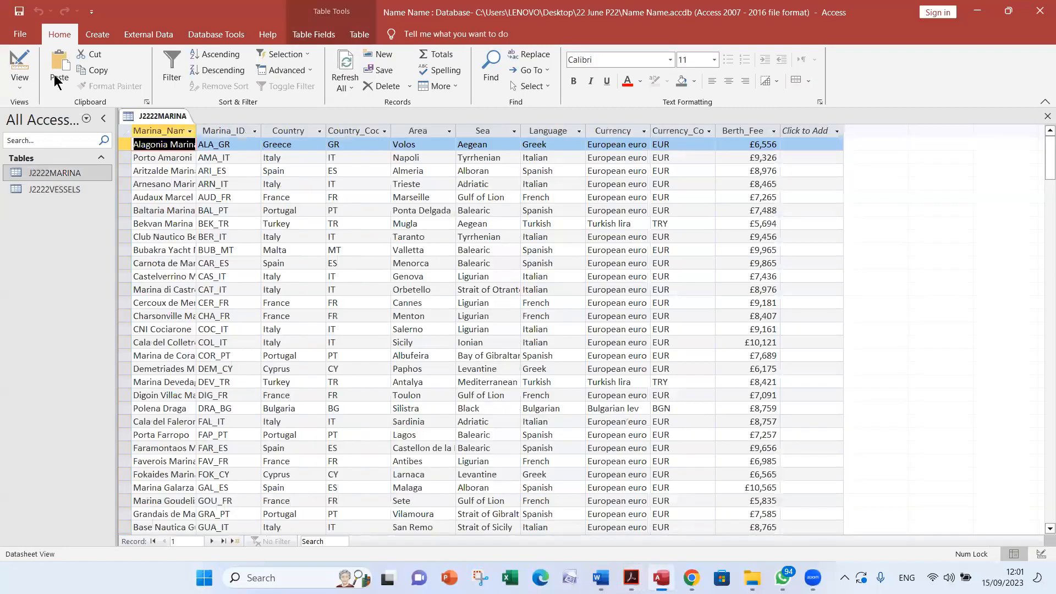
click(19, 66)
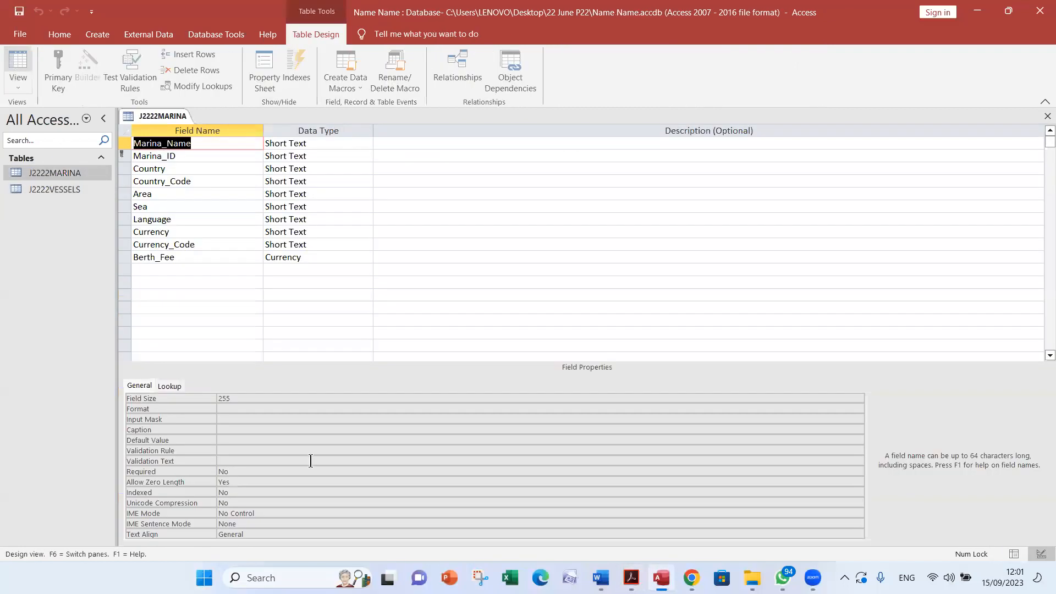
Capture the J2222MARINA table structure with the Snipping Tool, including the field names, data types and primary key marker
click(480, 578)
click(384, 164)
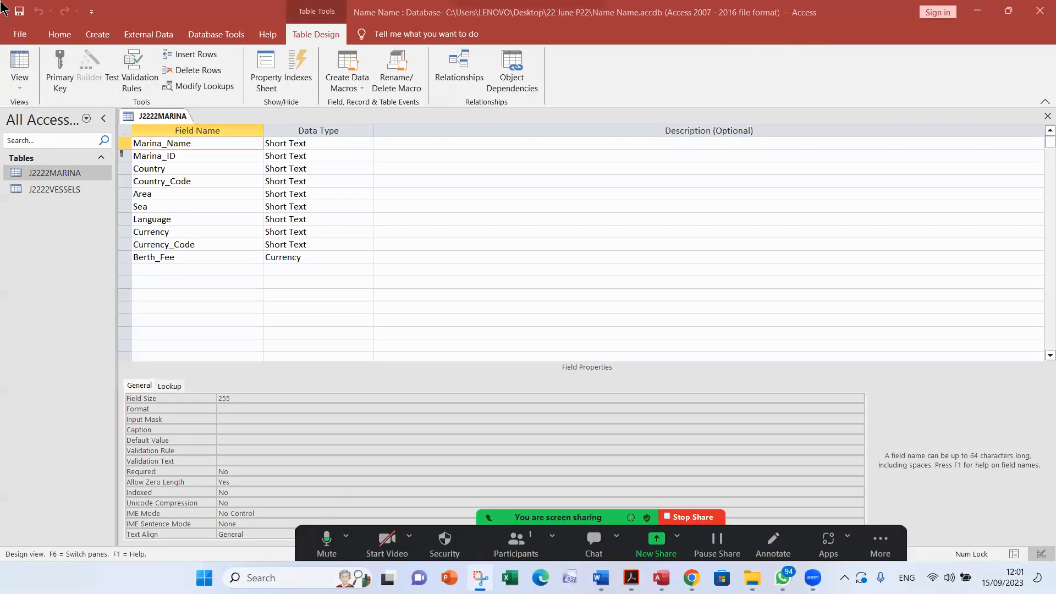
drag(391, 276, 396, 282)
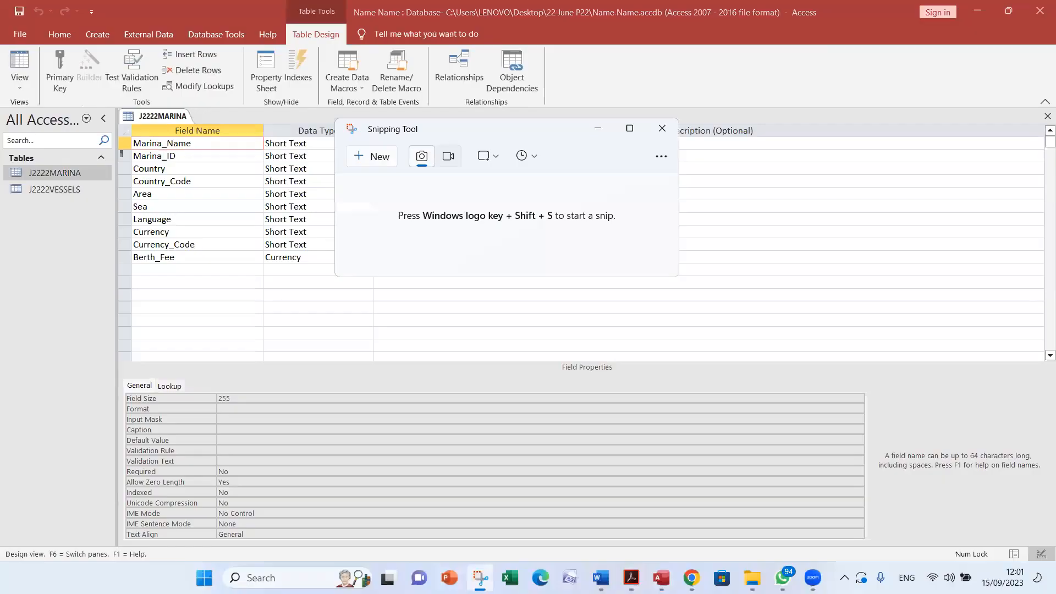
Switch to the J2222EVIDENCE9999 document in Word and paste the J2222MARINA screenshot under the Step 15 EVIDENCE 5 heading
mouse_move(601, 578)
click(451, 498)
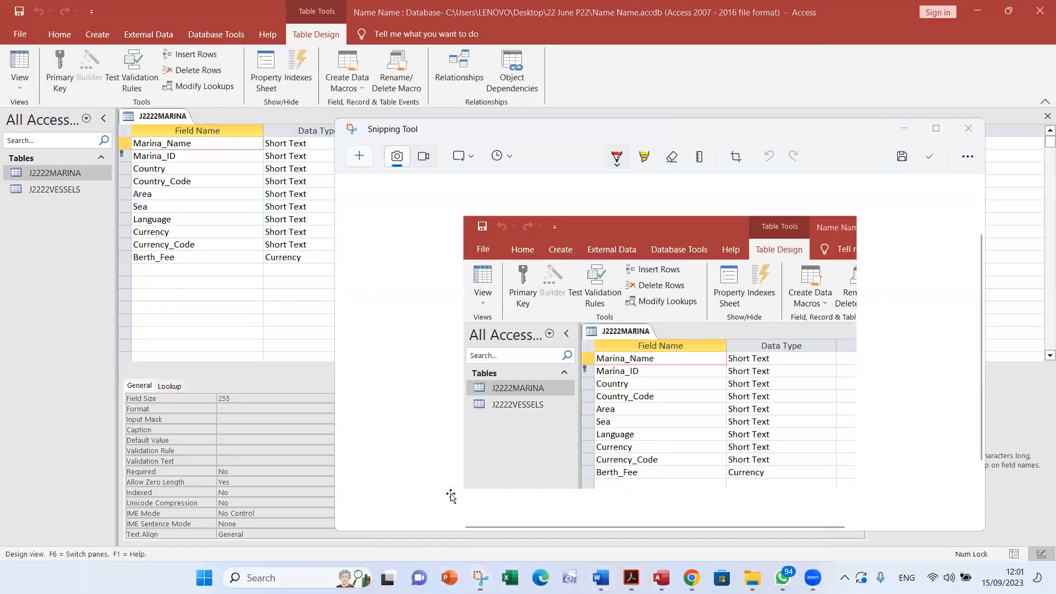
scroll(385, 357, down, 3)
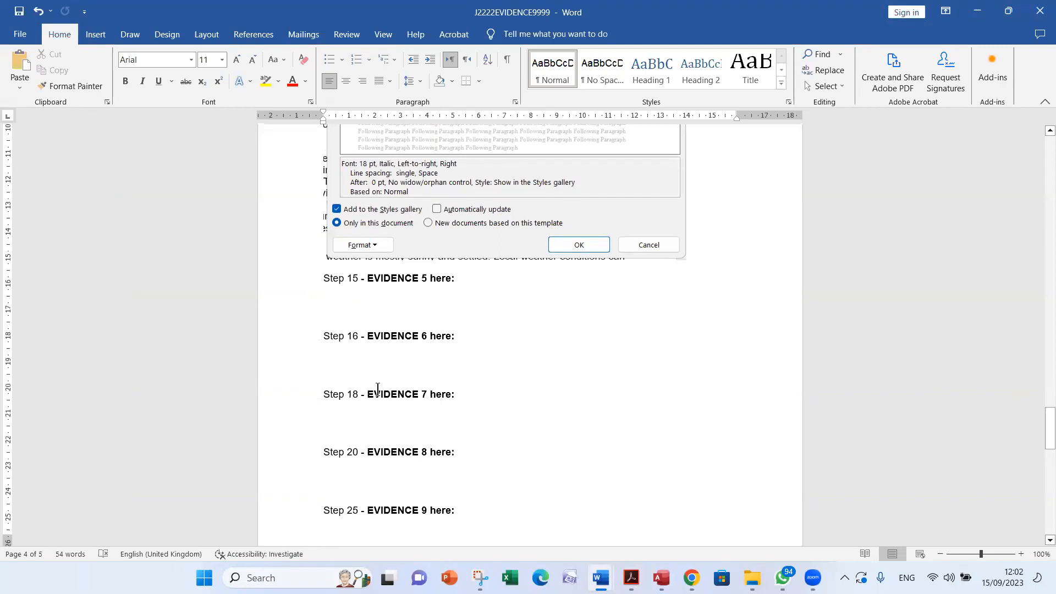
key(ctrl+v)
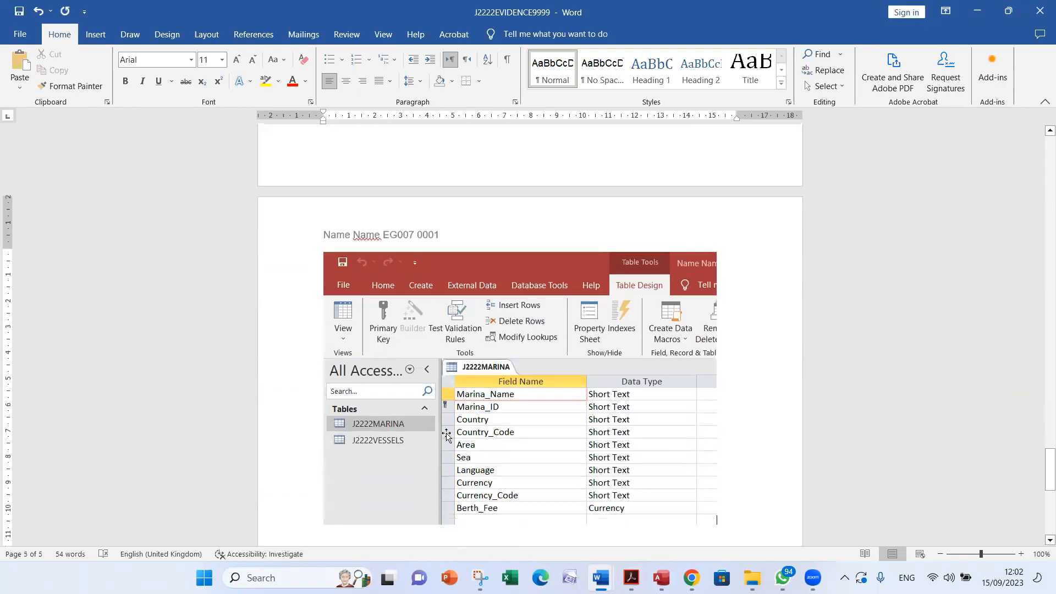
Return to Access, close the J2222MARINA table and open the J2222VESSELS table in Design view
key(alt+Tab)
key(alt+Tab)
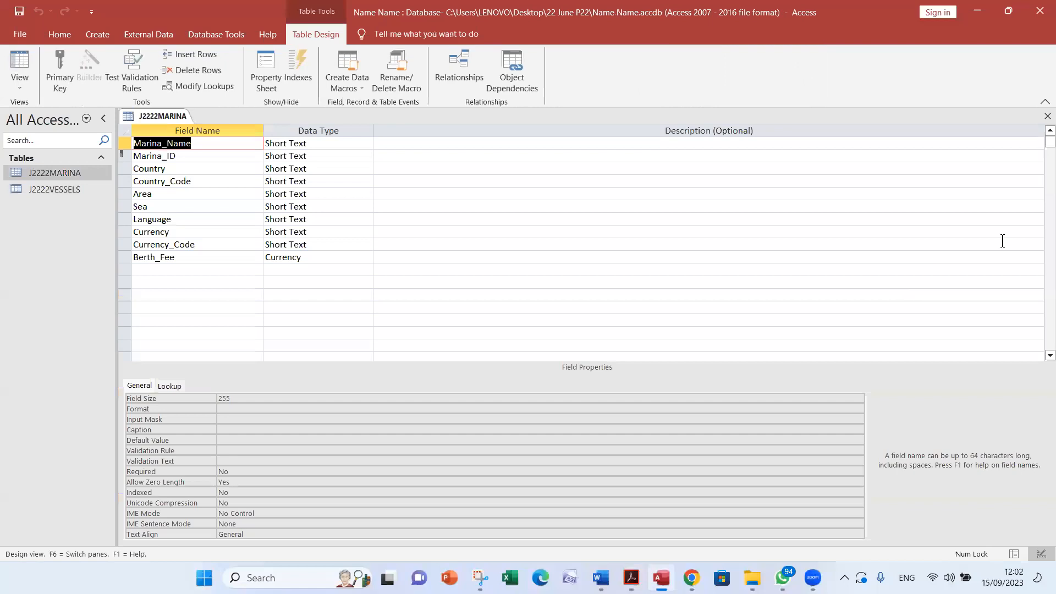
click(1046, 116)
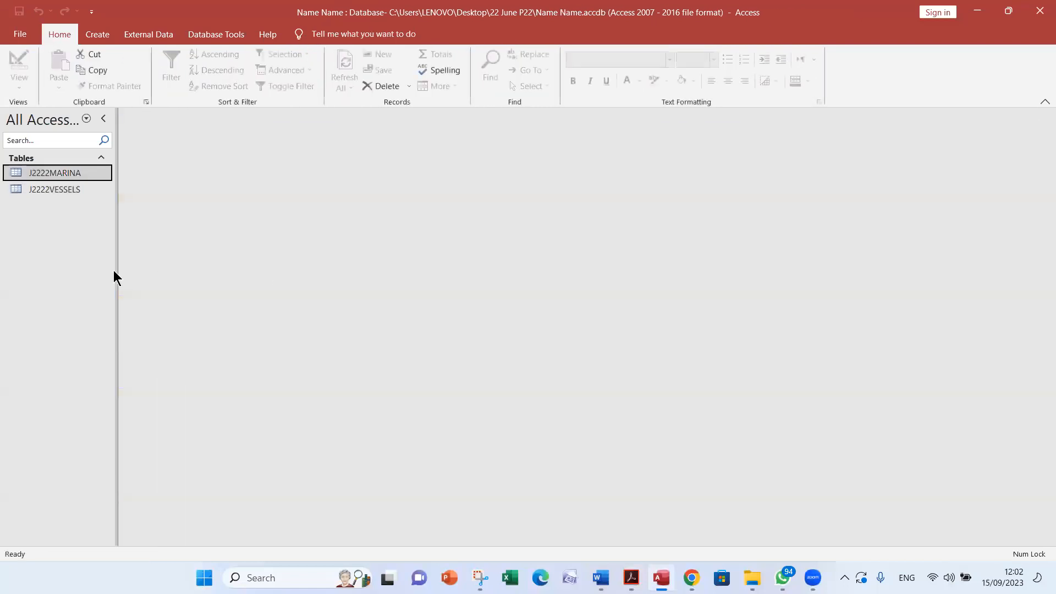
double_click(77, 189)
click(20, 69)
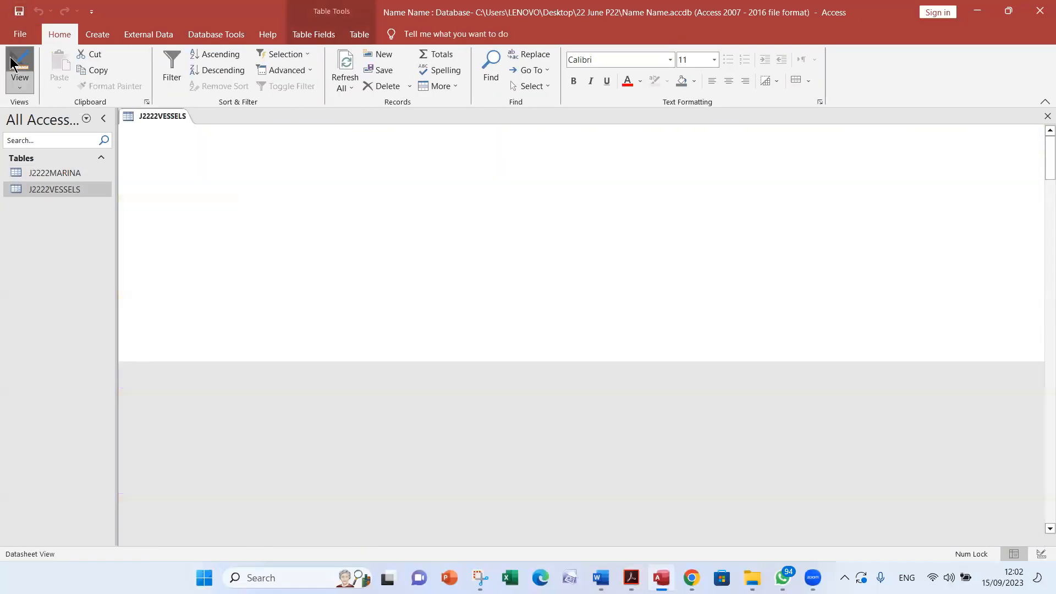
Capture the J2222VESSELS table structure with the Snipping Tool, from the window's title bar down to the Crewed field
click(480, 577)
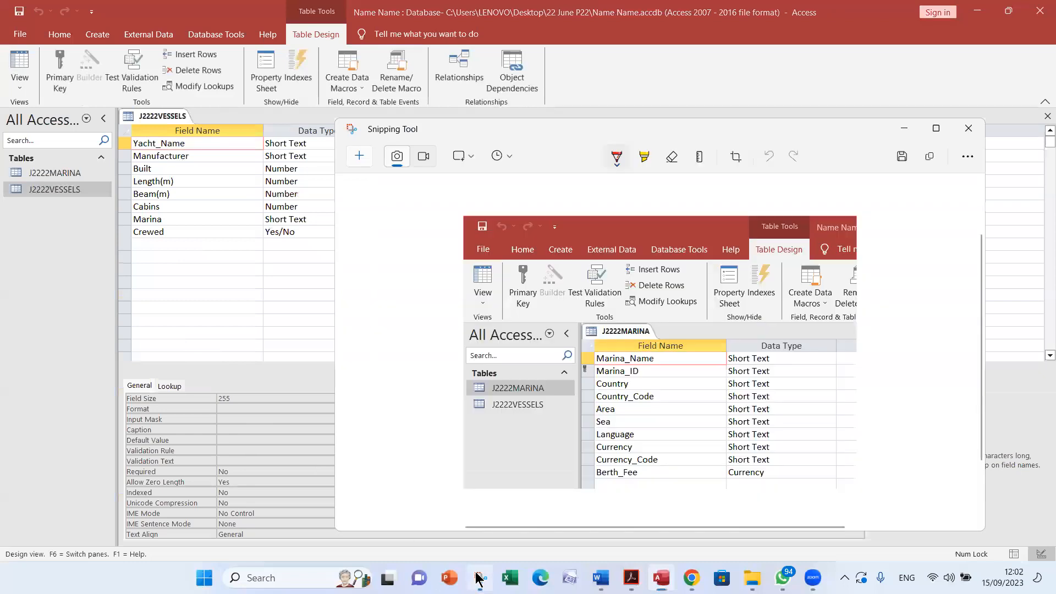
click(362, 156)
drag(1, 0, 414, 244)
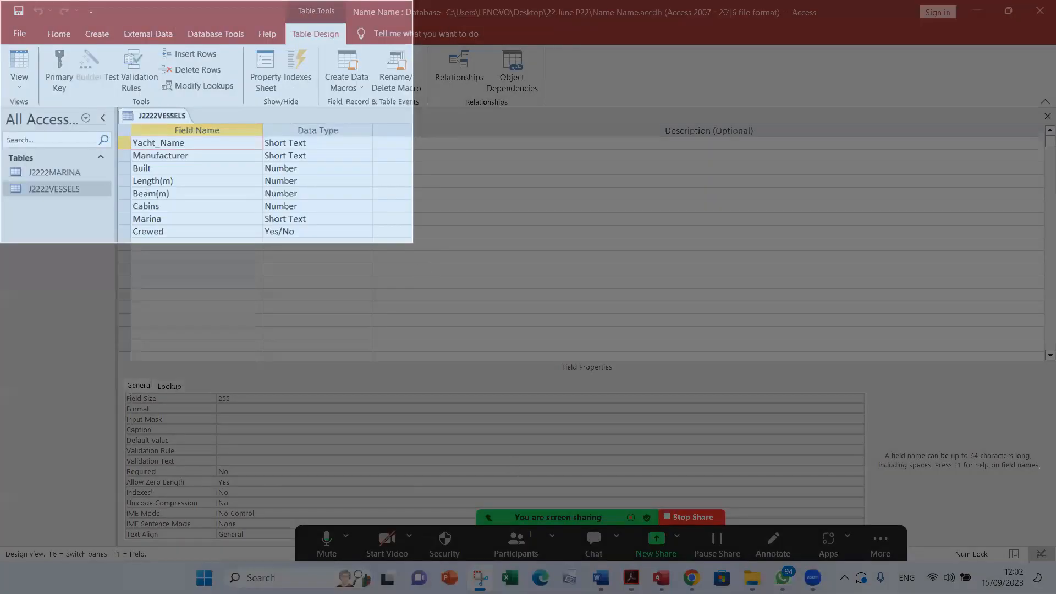
Switch to the Word evidence document and paste the J2222VESSELS screenshot on a new line below the J2222MARINA one
mouse_move(600, 578)
click(461, 531)
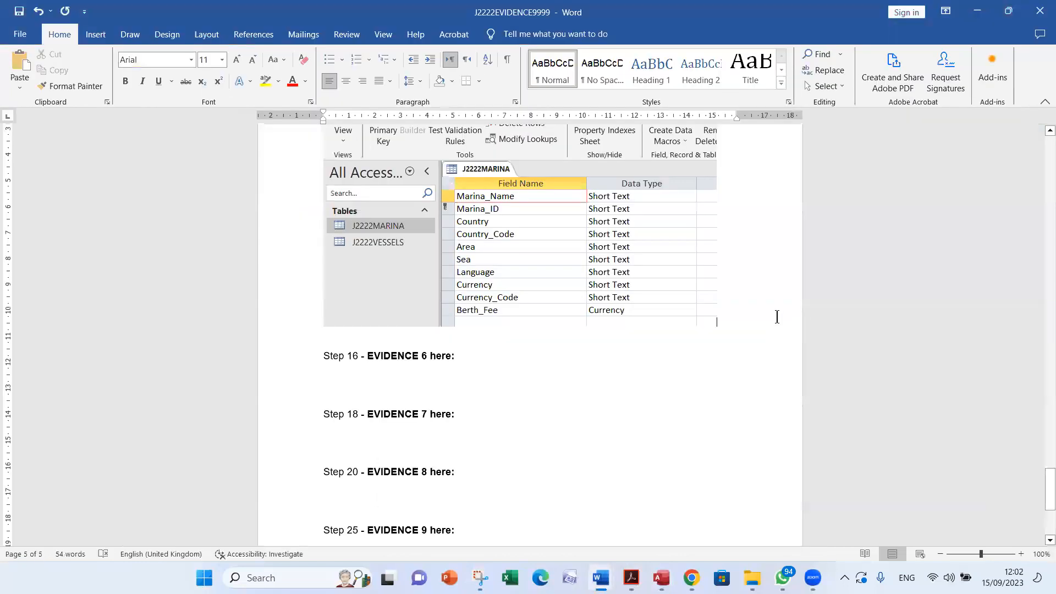
click(749, 312)
key(Return)
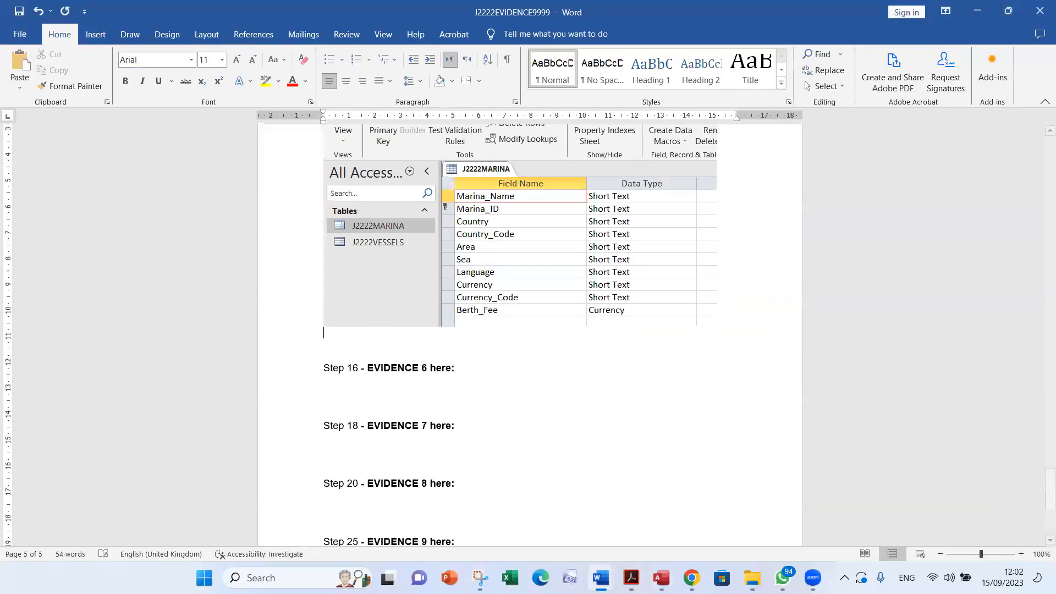
key(ctrl+v)
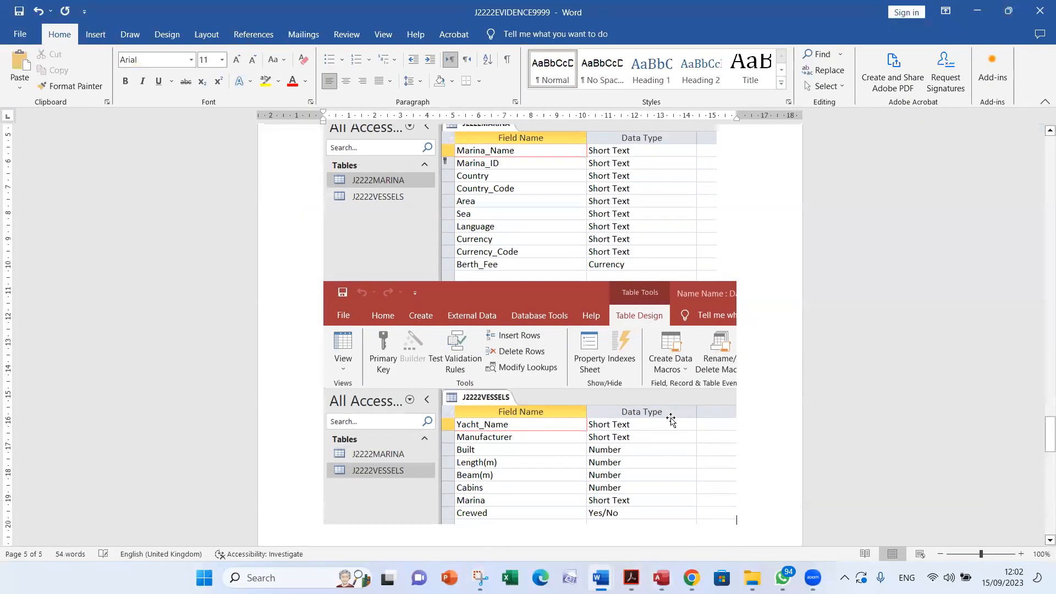
Save the evidence document, then return to Access and close the J2222VESSELS table
scroll(674, 421, up, 6)
scroll(669, 422, up, 4)
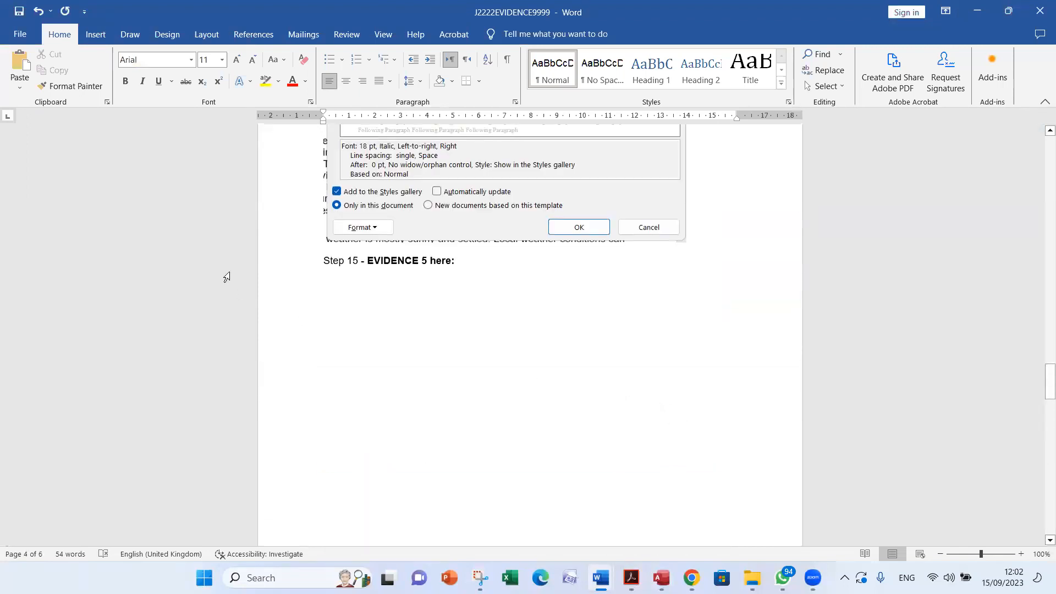
click(20, 11)
key(alt+Tab)
key(alt+Tab)
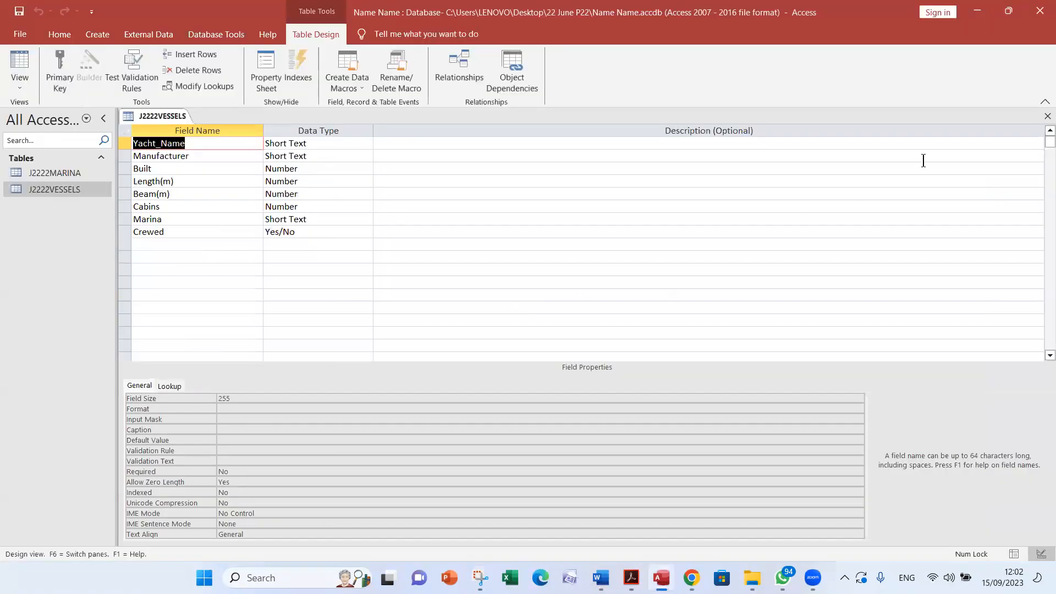
click(1047, 116)
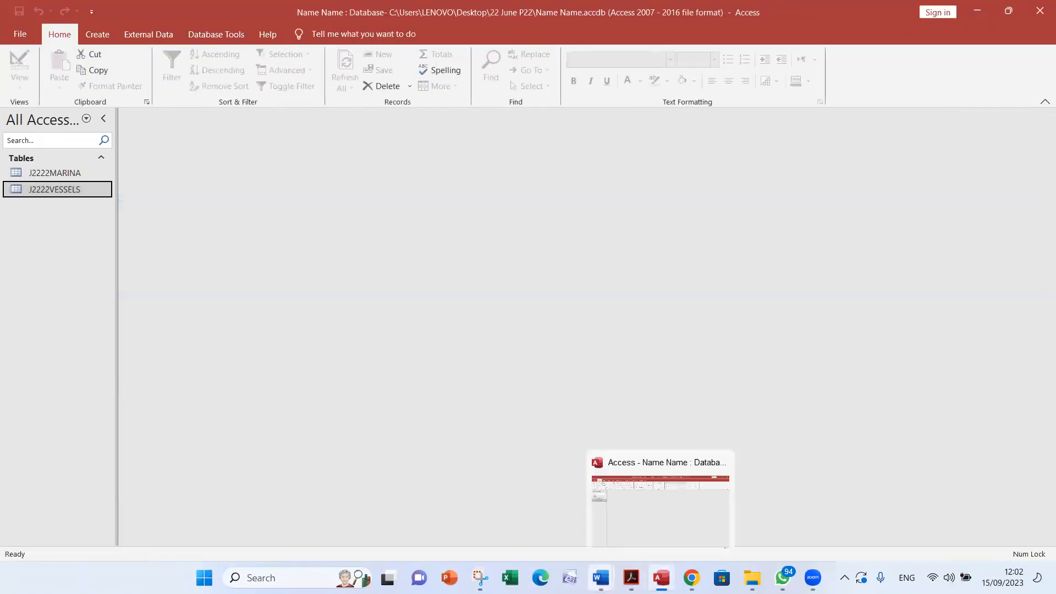
Switch to the exam paper in Acrobat and read question 16 on the relationship fields and the EVIDENCE 6 screenshot
click(631, 578)
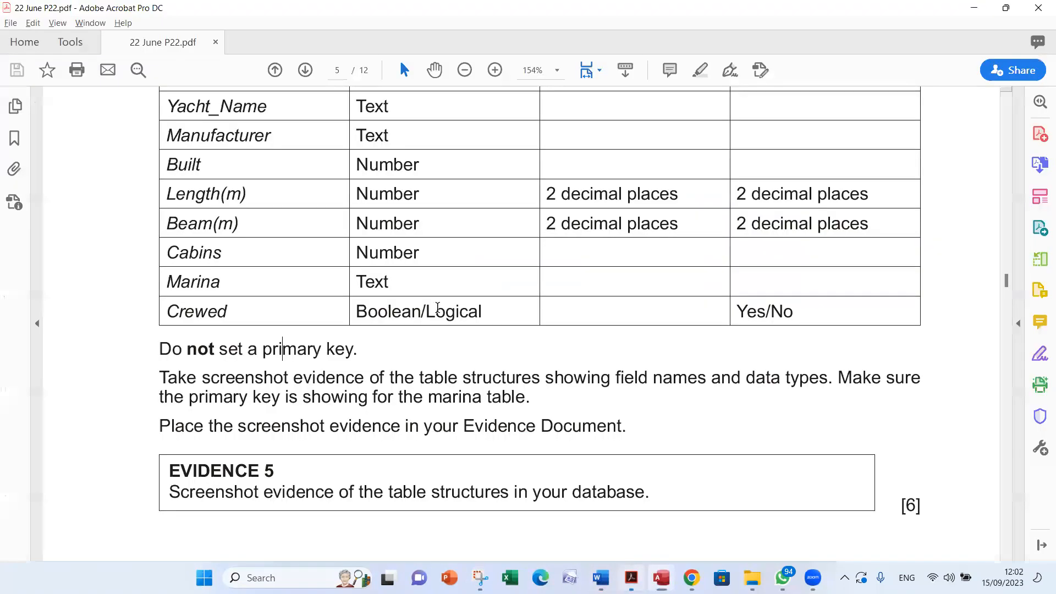
scroll(438, 309, down, 5)
scroll(600, 302, down, 5)
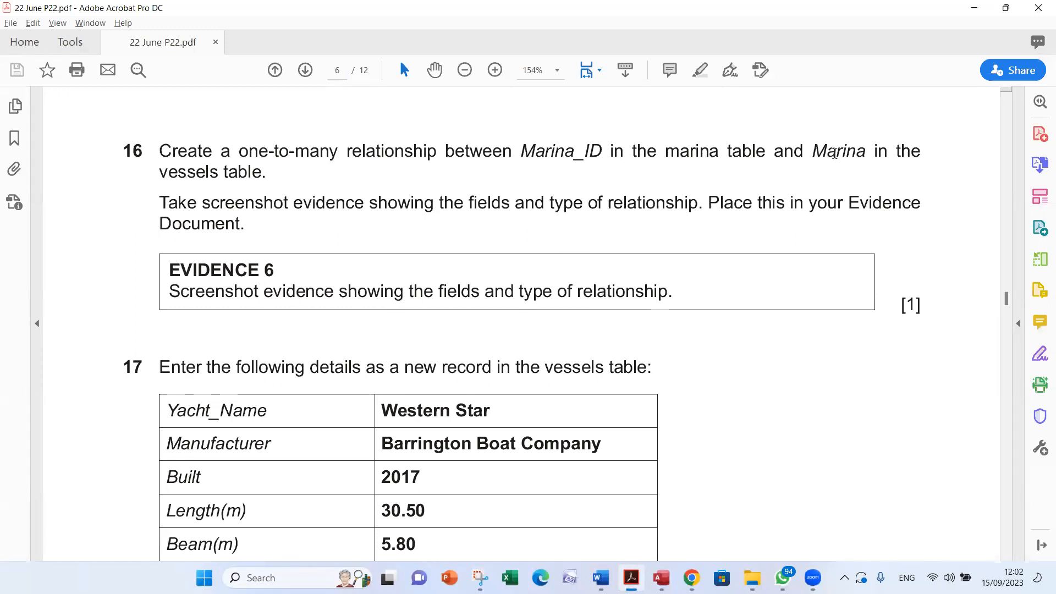
double_click(843, 152)
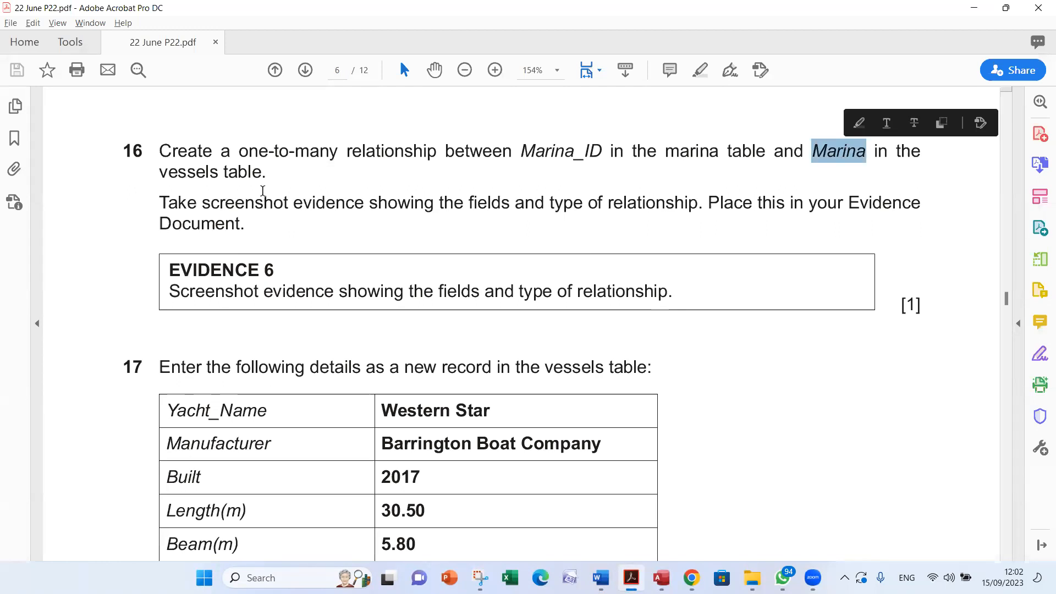
In Access, add J2222MARINA and J2222VESSELS to the Relationships window, spaced apart and enlarged to show all their fields
key(alt+Tab)
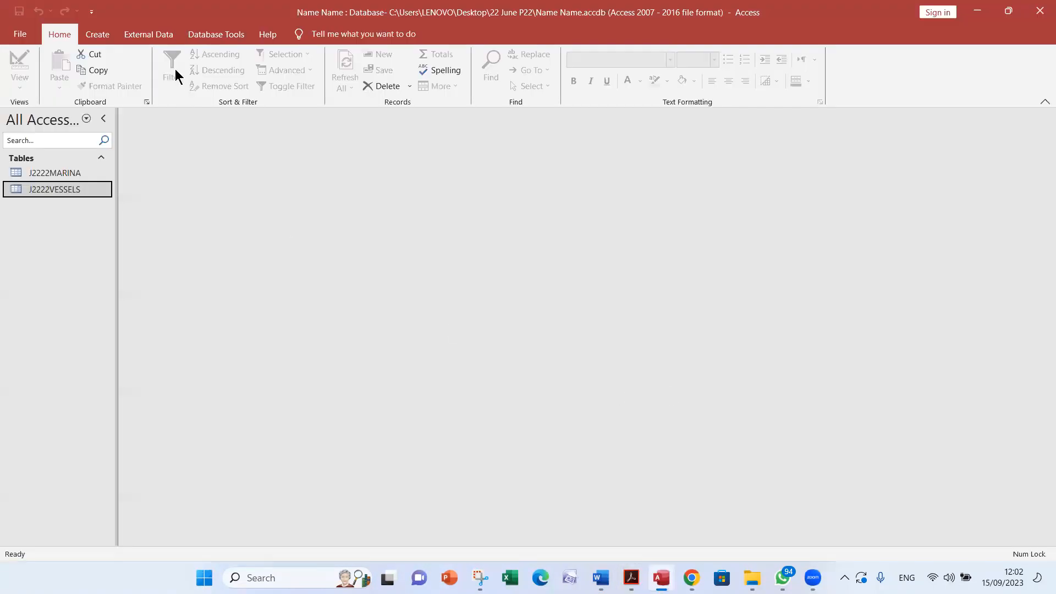
click(220, 34)
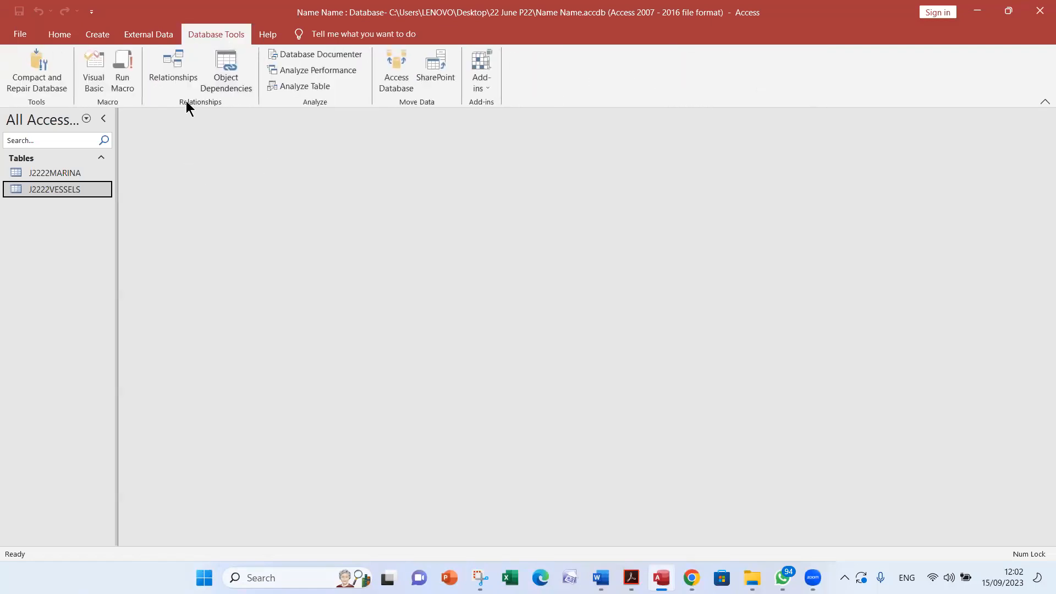
click(181, 77)
drag(492, 132, 490, 120)
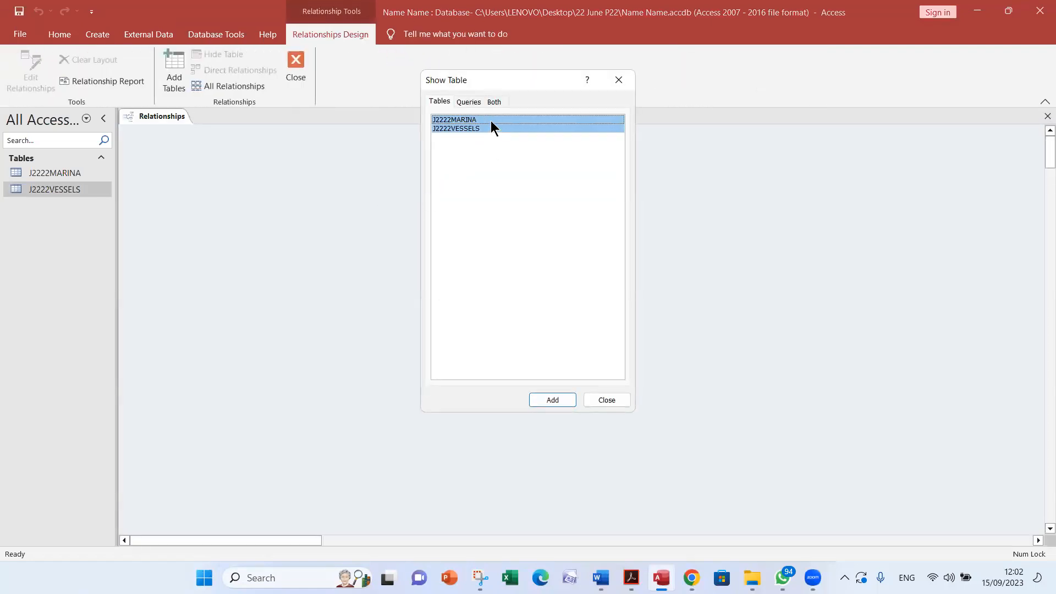
click(545, 398)
click(611, 403)
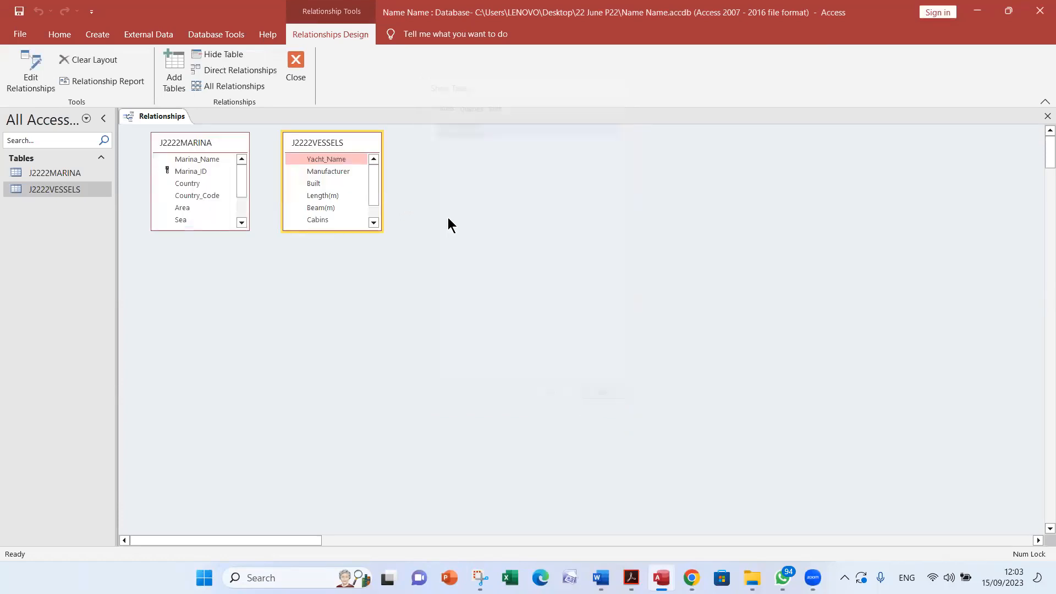
drag(341, 144, 440, 144)
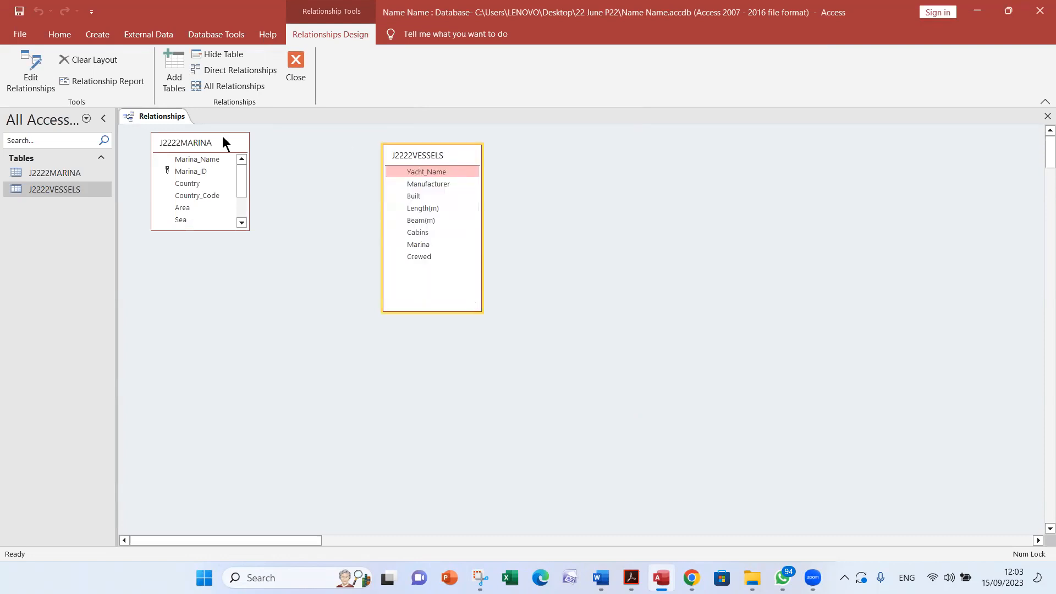
mouse_move(209, 143)
mouse_down()
mouse_move(213, 236)
mouse_move(216, 144)
mouse_up()
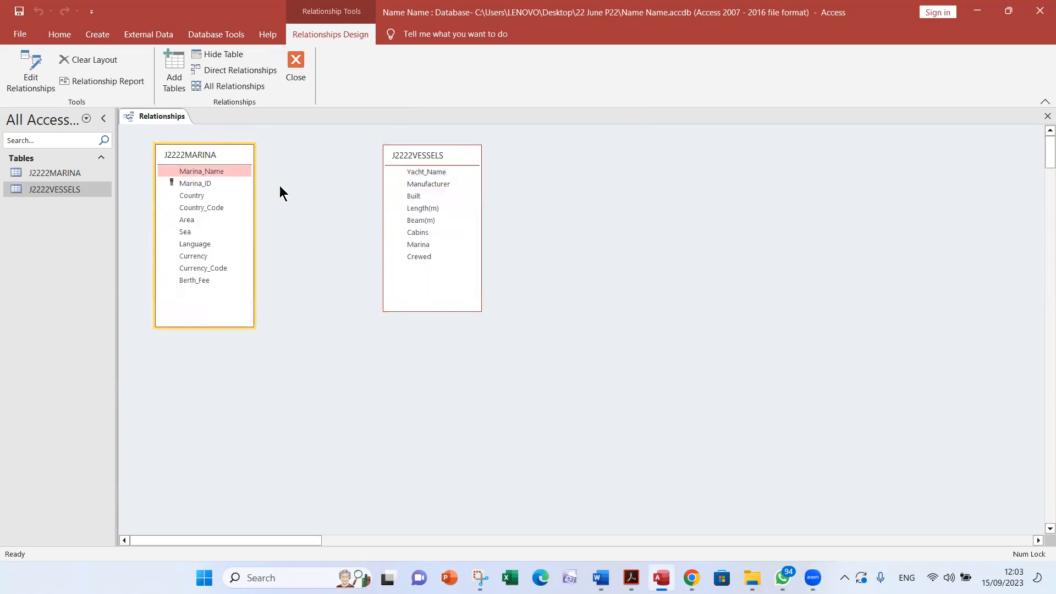
Create a one-to-many relationship between Marina_ID in J2222MARINA and Marina in J2222VESSELS, without enforcing referential integrity
click(219, 183)
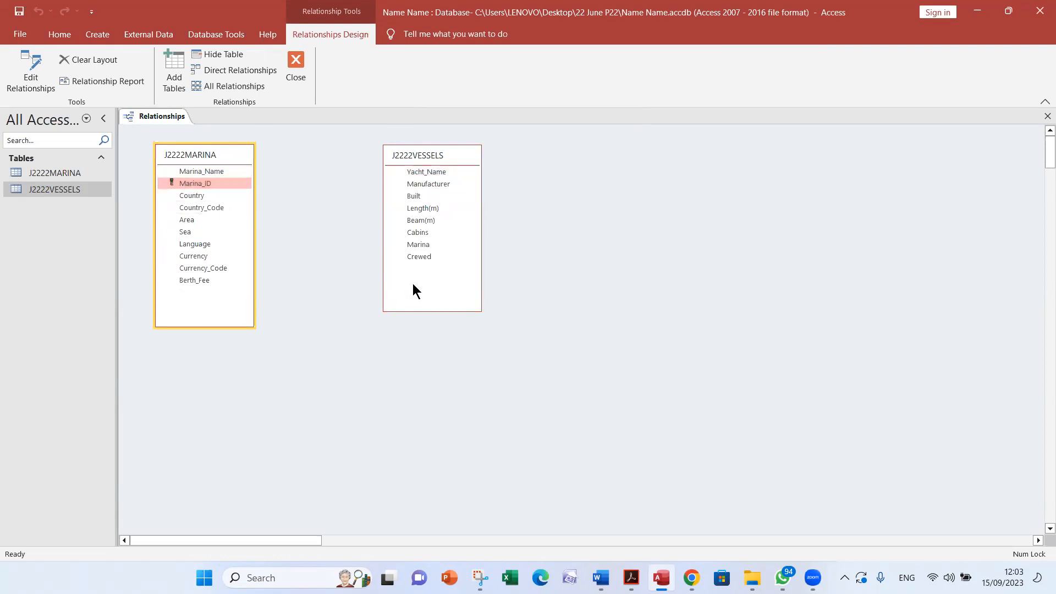
click(434, 245)
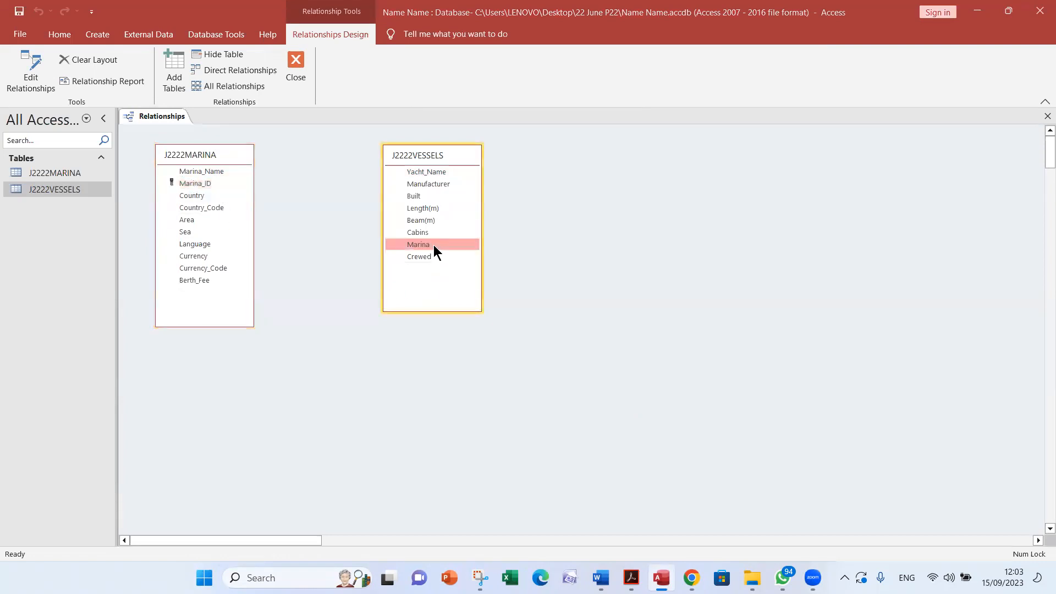
key(alt+Tab)
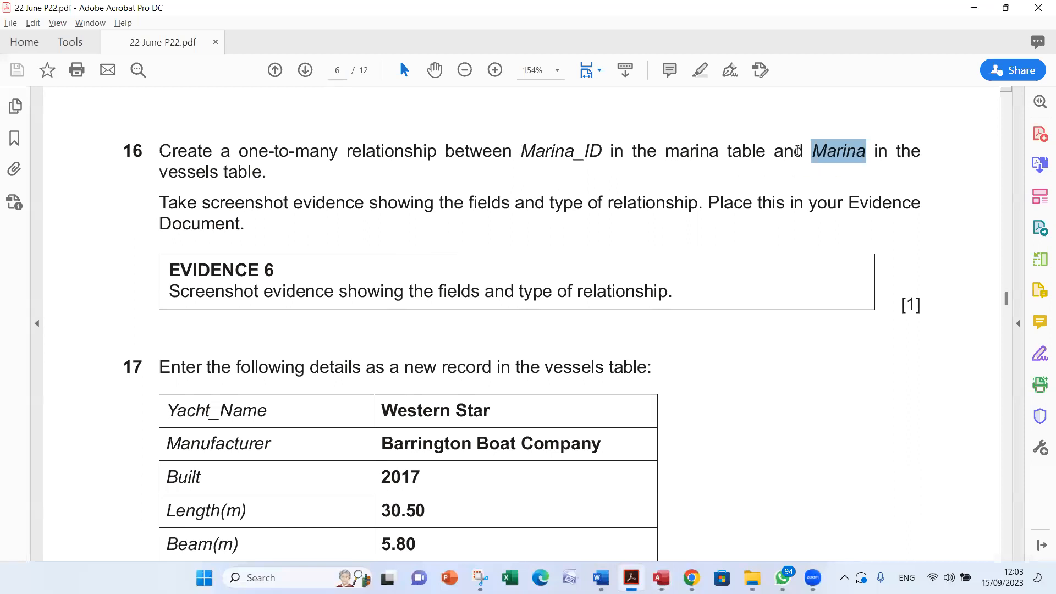
key(alt+Tab)
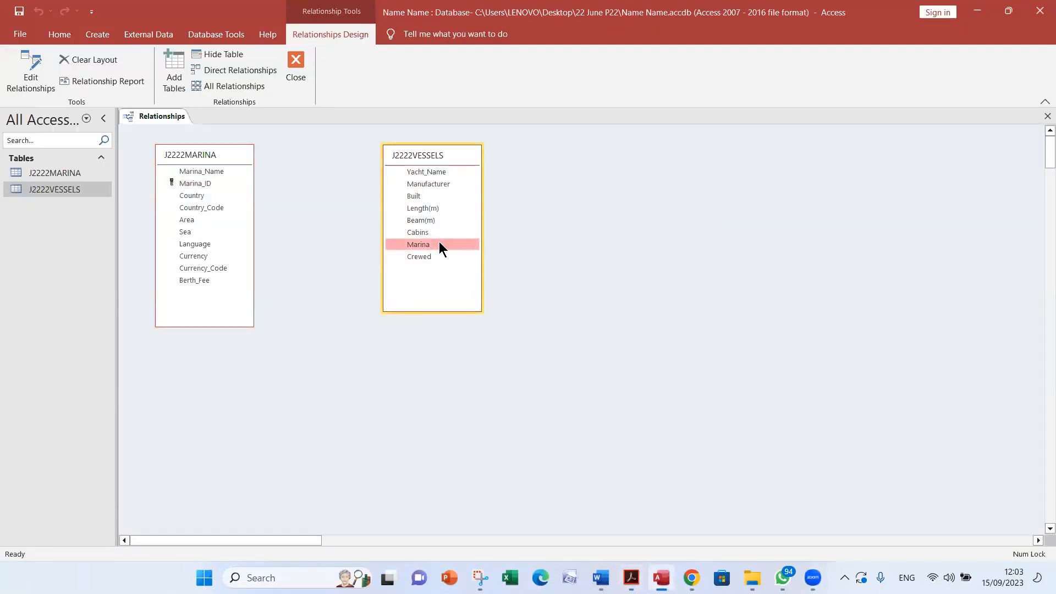
drag(439, 242, 208, 184)
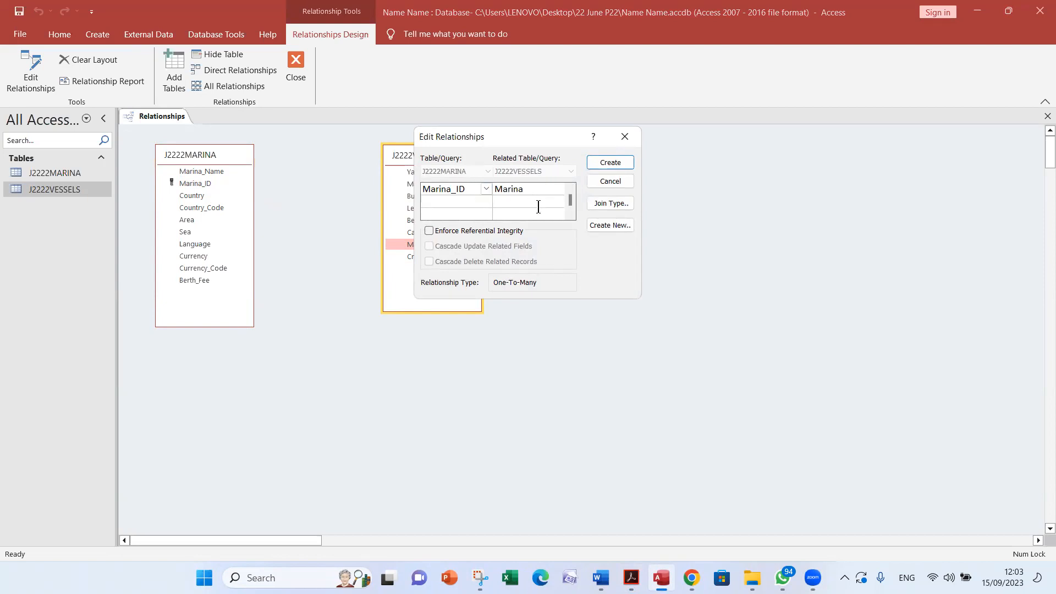
click(608, 163)
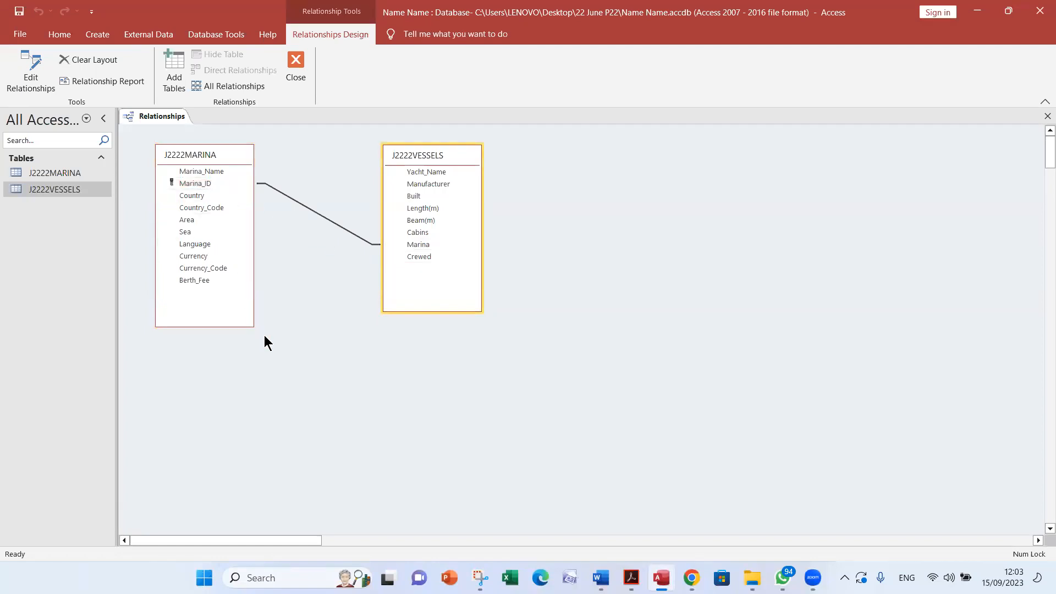
Check the EVIDENCE 6 requirement in the exam paper and save the relationships layout in Access
key(alt+Tab)
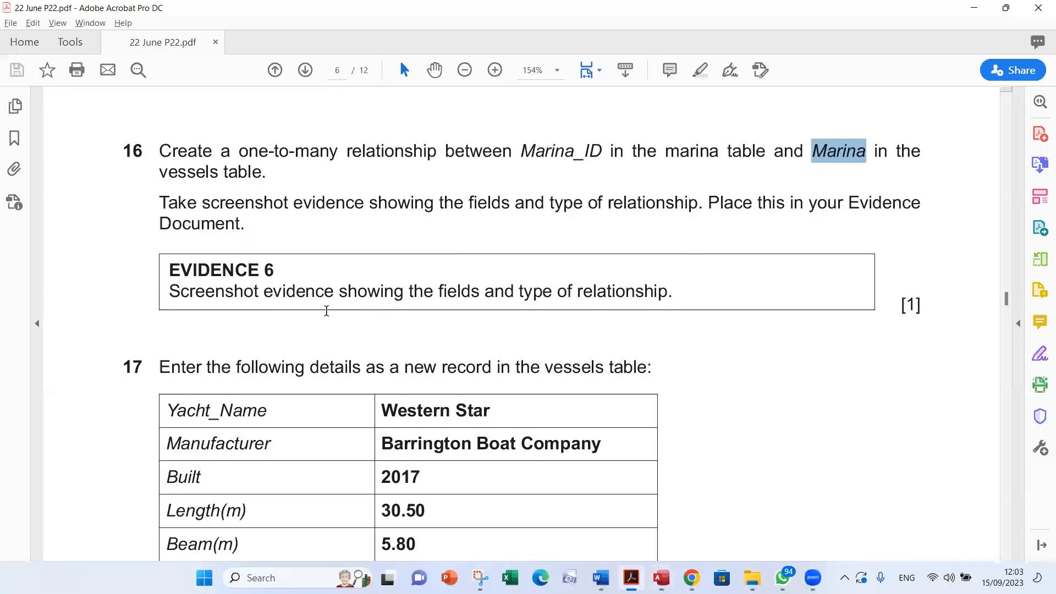
key(alt+Tab)
click(21, 6)
key(alt+Tab)
key(alt+Tab)
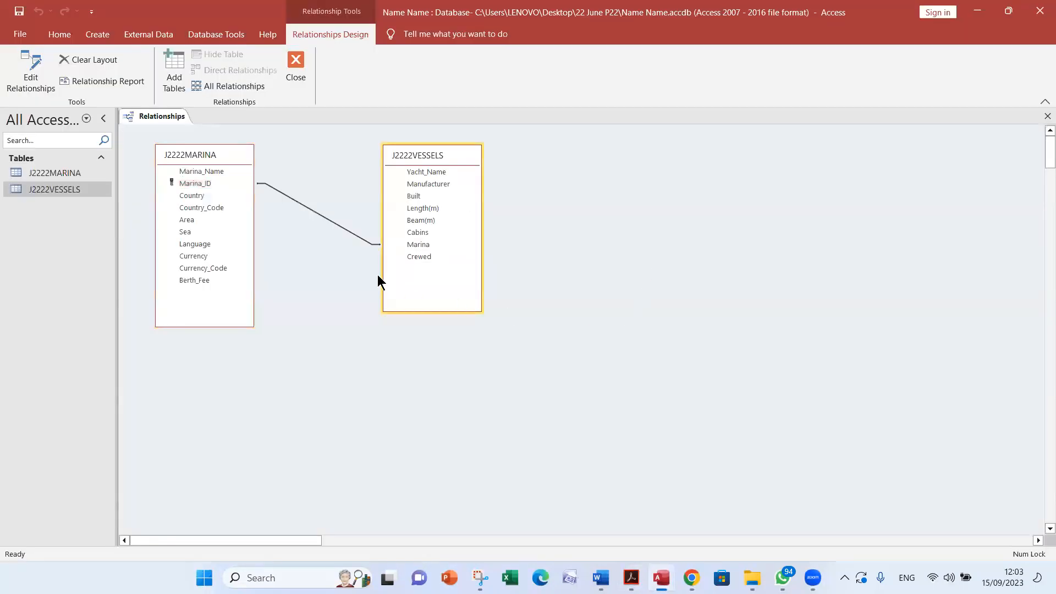
Open the relationship's edit dialog, place it beside the two tables, and capture tables and dialog together with the Snipping Tool
double_click(335, 226)
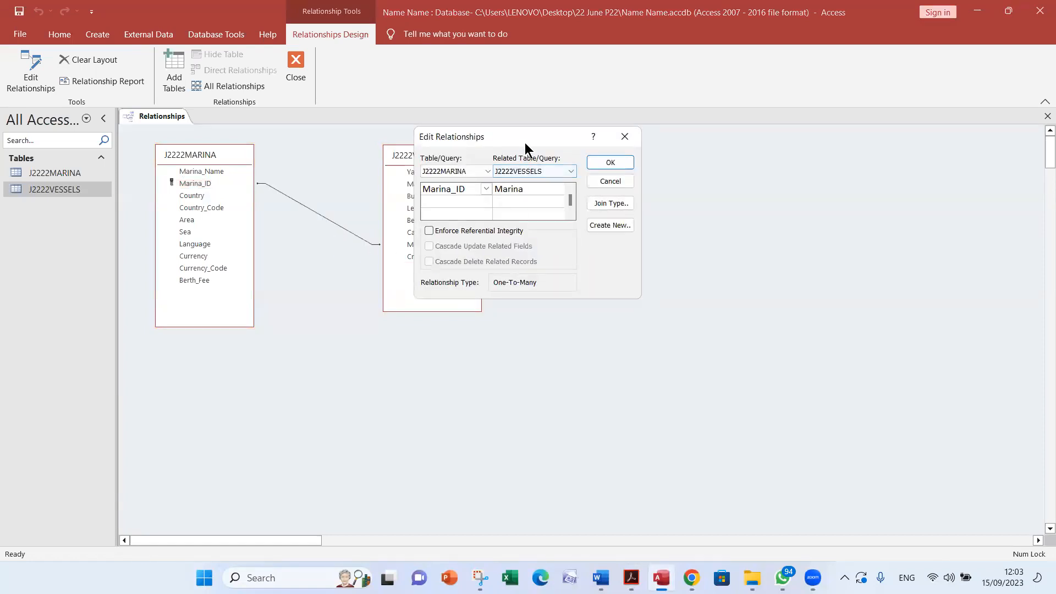
drag(525, 143, 636, 166)
click(480, 578)
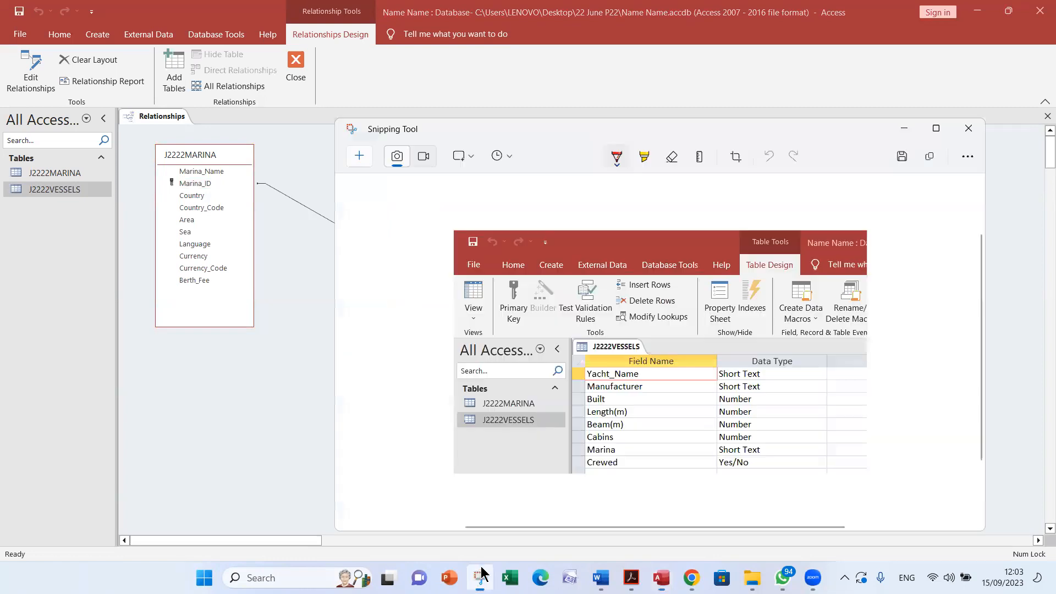
click(366, 161)
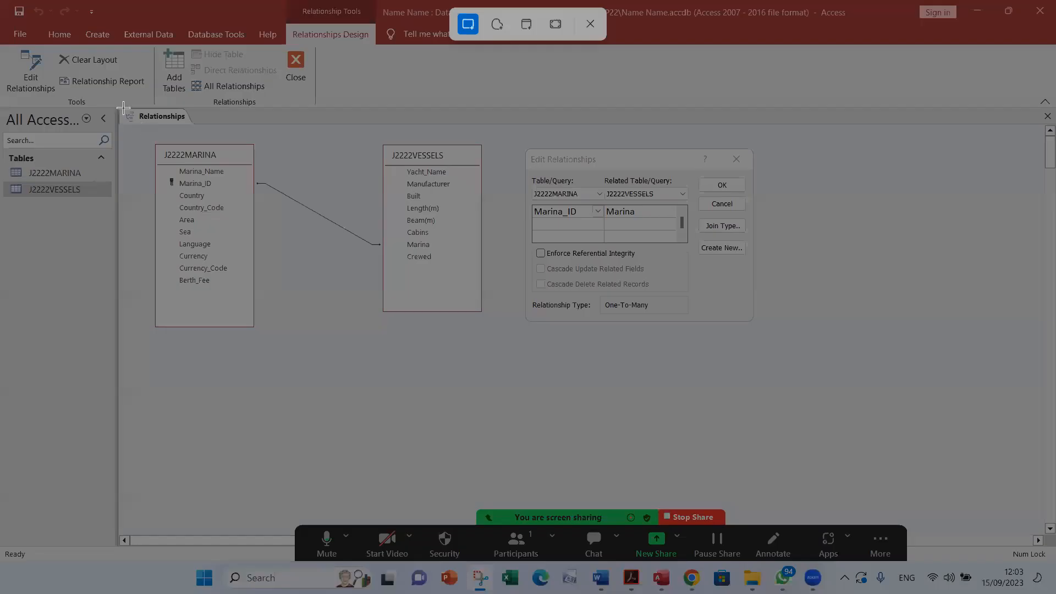
drag(118, 105, 789, 360)
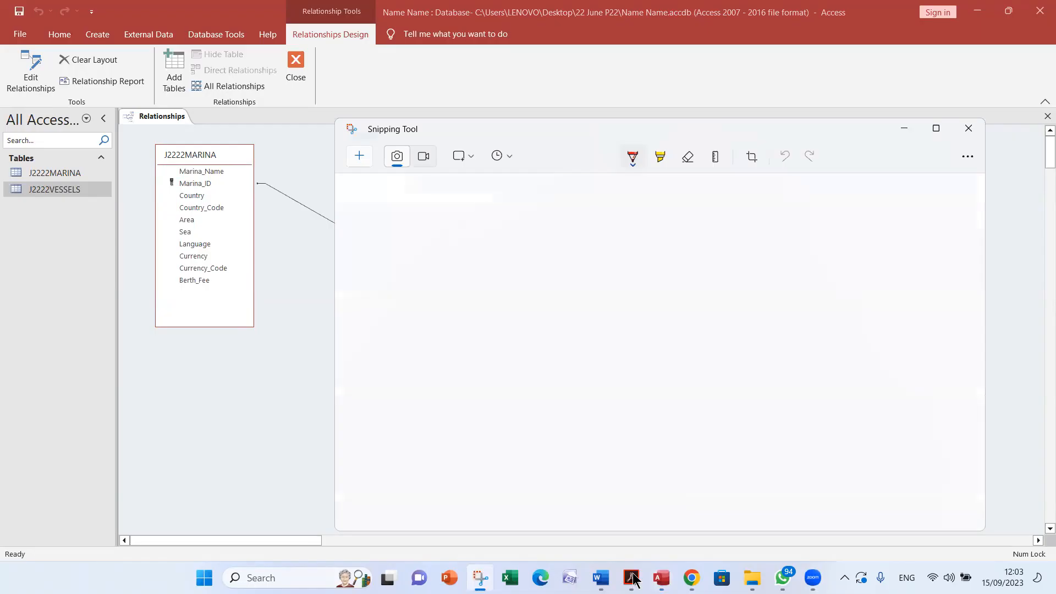
Switch to the J2222EVIDENCE9999 document in Word, paste the relationship screenshot under the Step 16 EVIDENCE 6 heading, and save
click(633, 579)
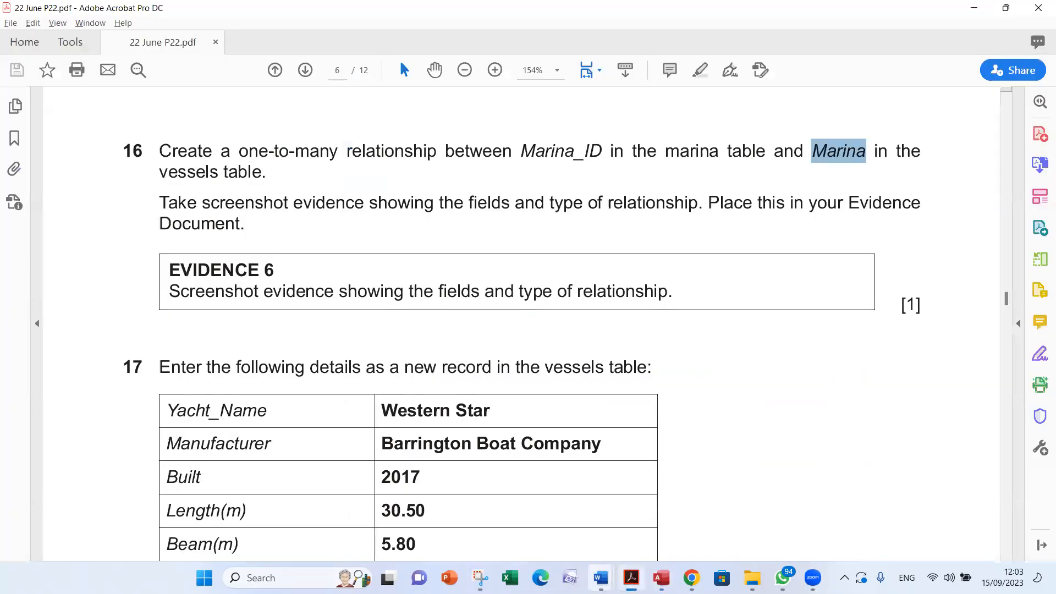
mouse_move(601, 578)
click(458, 506)
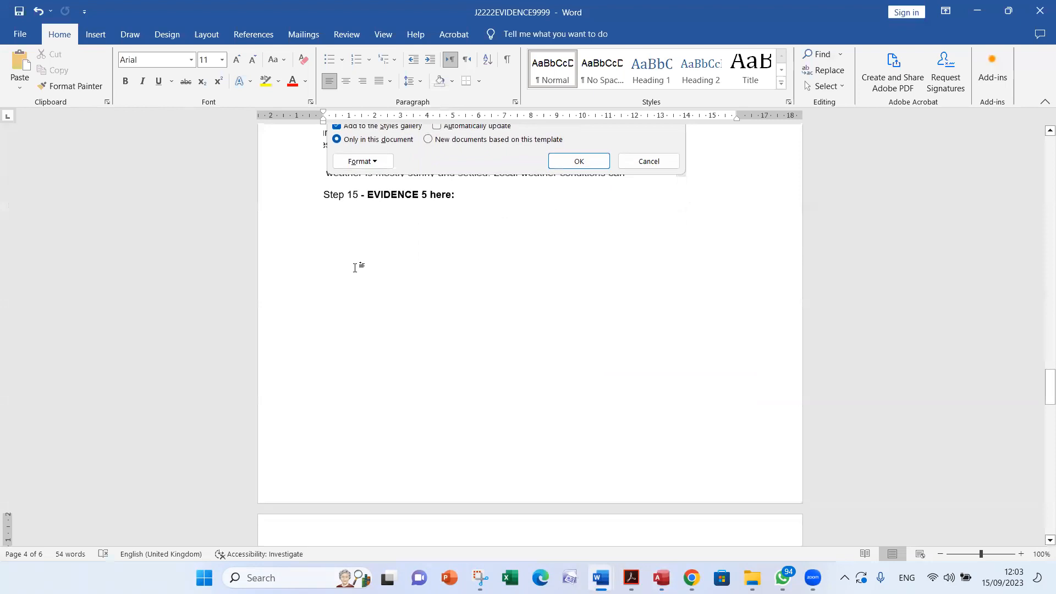
scroll(416, 289, down, 7)
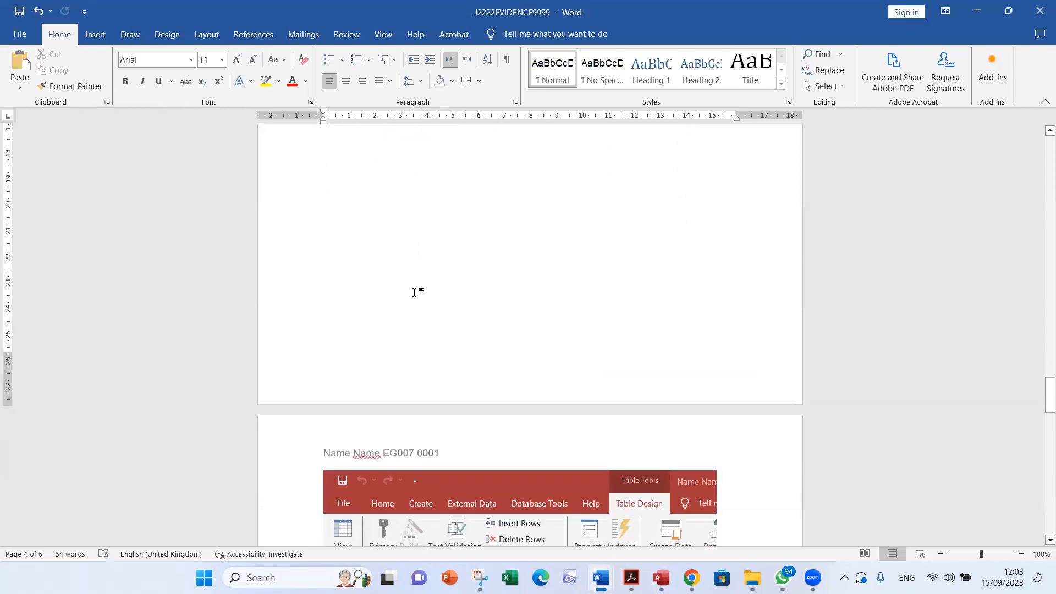
scroll(415, 304, down, 12)
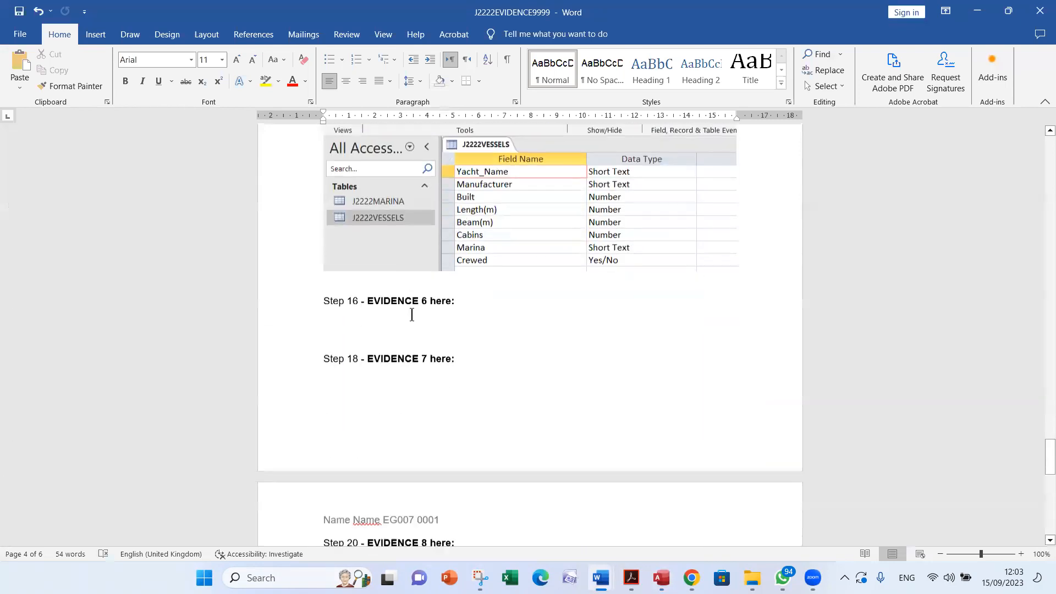
click(346, 318)
click(20, 63)
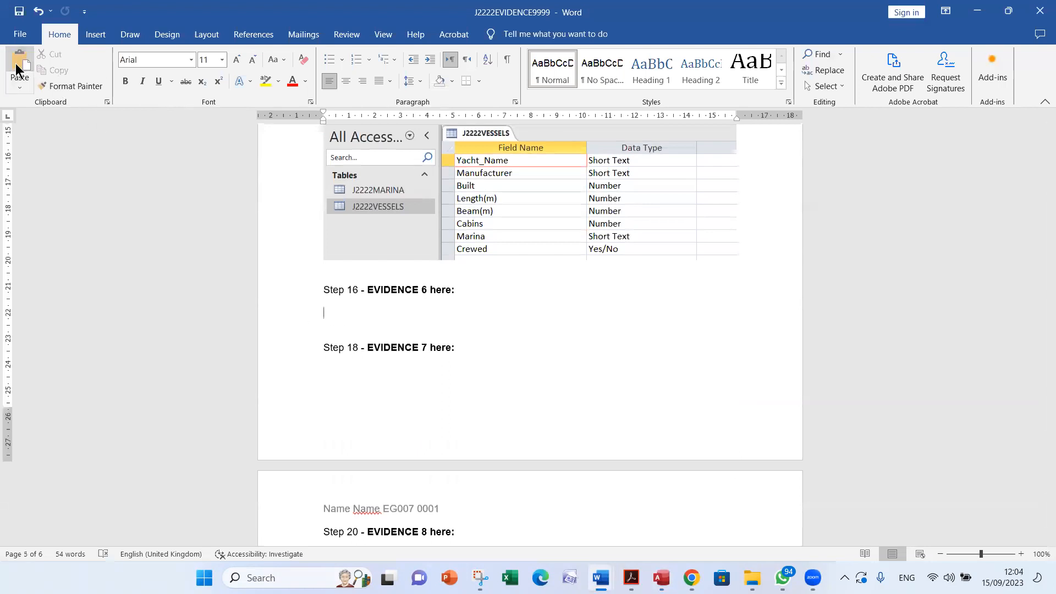
click(20, 12)
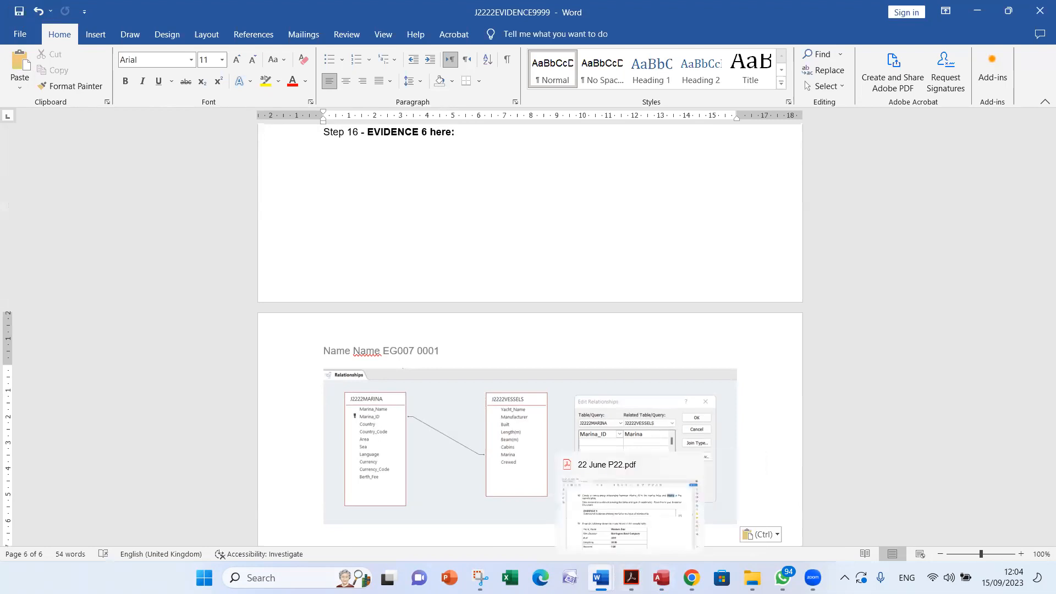
Return to Access, accept the relationship settings, then save and close the relationships layout
click(661, 577)
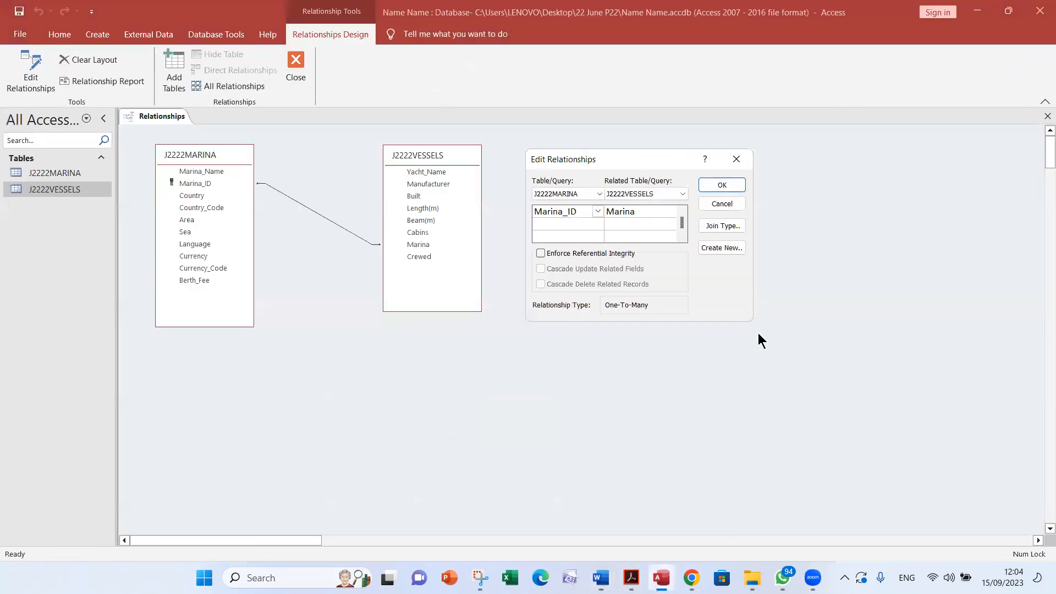
click(736, 184)
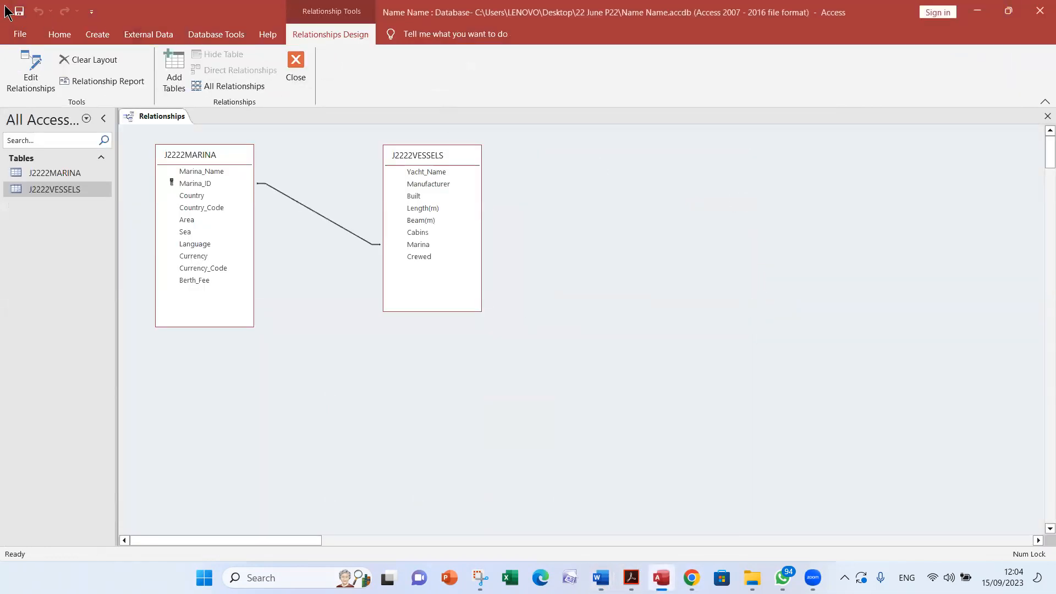
click(18, 12)
click(296, 69)
Switch to the exam paper and read question 17's details for the new vessels record
key(alt+Tab)
key(alt+Tab)
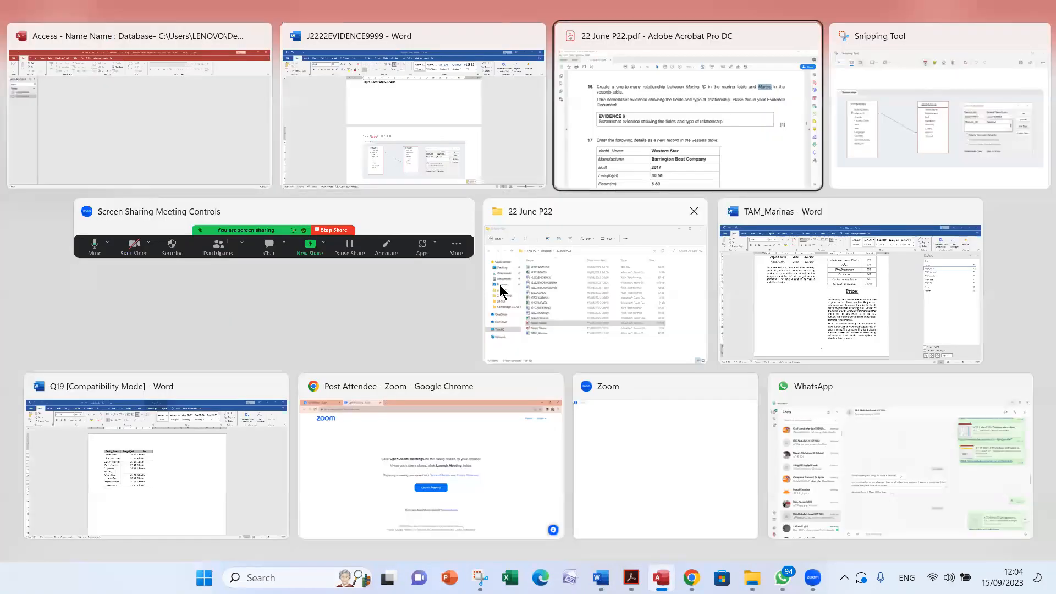
scroll(619, 326, down, 4)
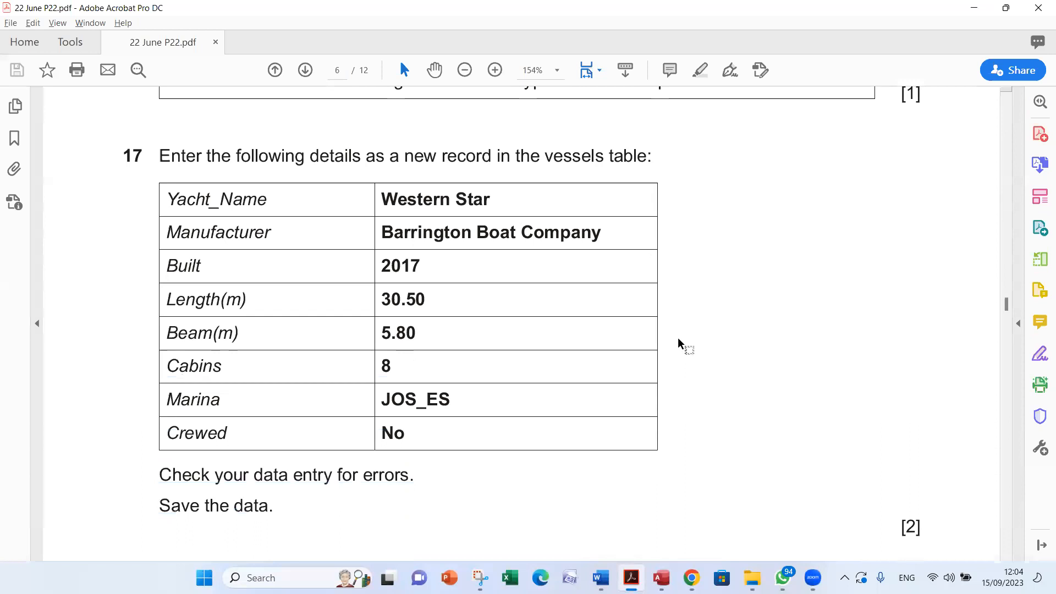
scroll(678, 338, down, 1)
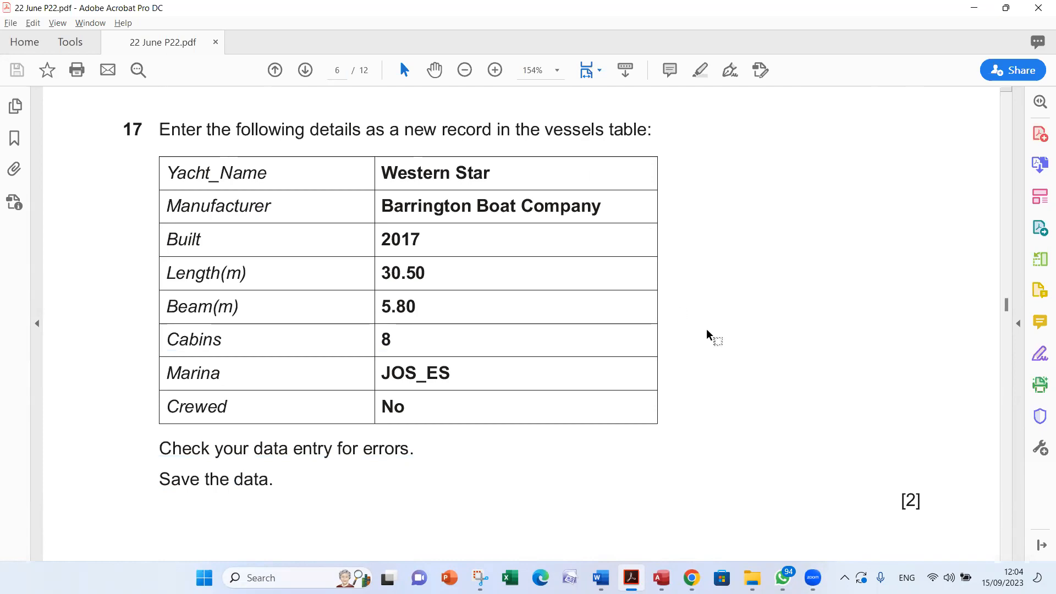
Open the J2222VESSELS table in Access, start a new record, and copy the yacht name Western Star into it from the exam paper
key(alt+Tab)
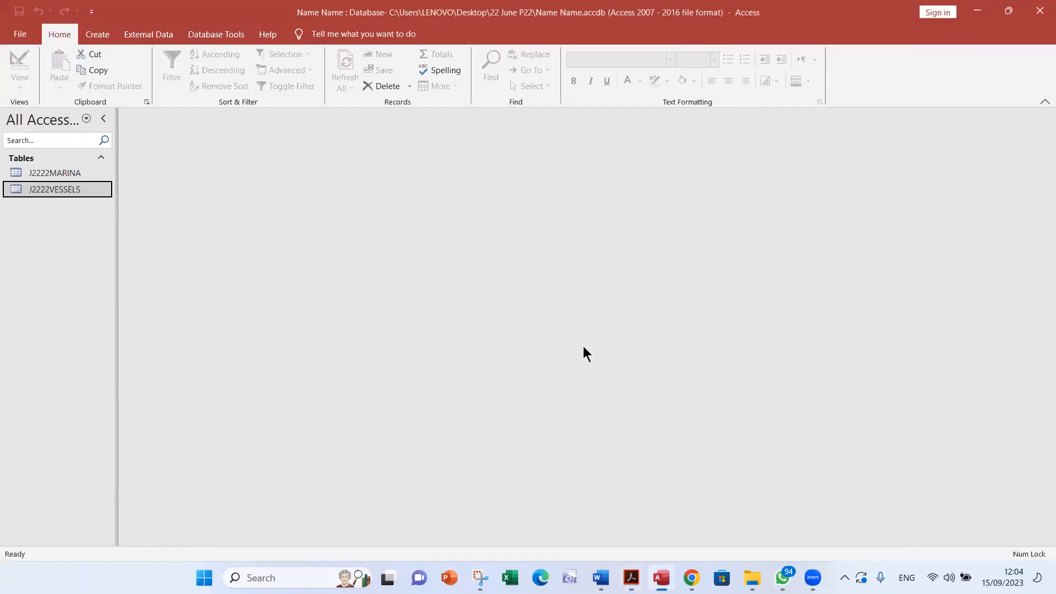
double_click(97, 187)
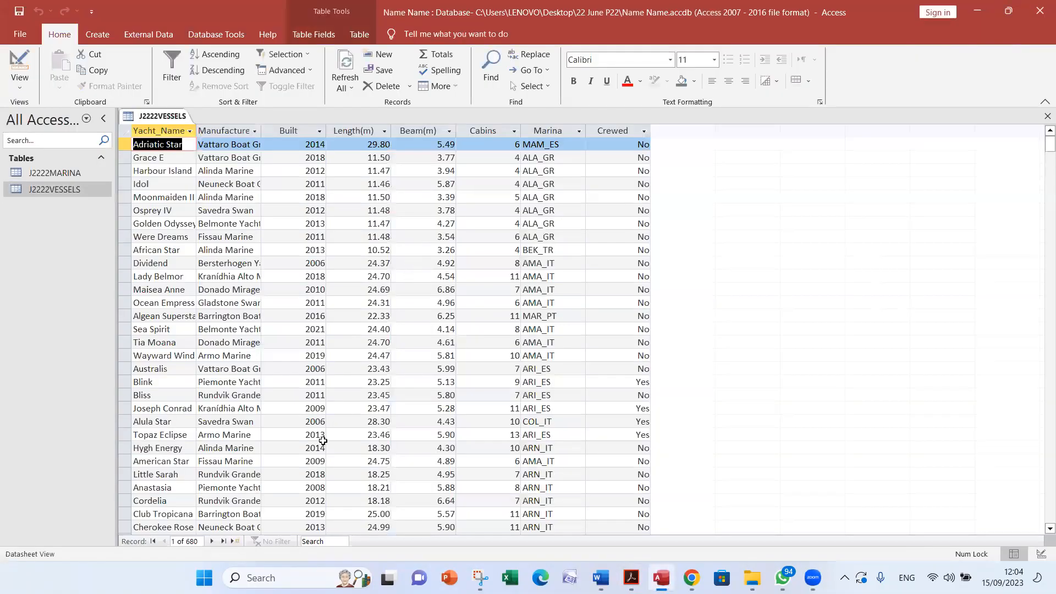
click(236, 542)
key(alt+Tab)
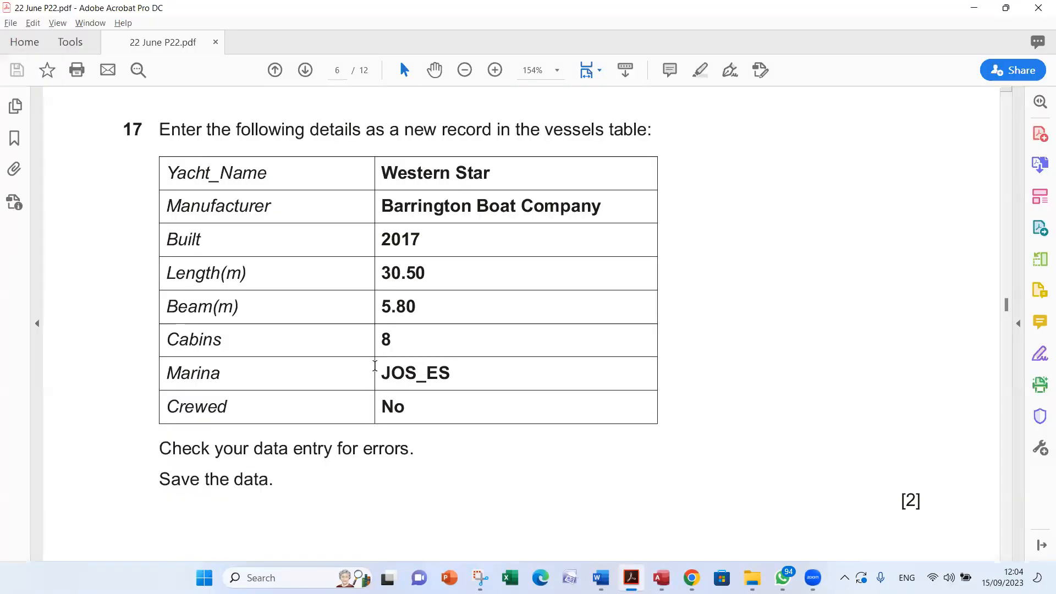
drag(495, 170, 381, 173)
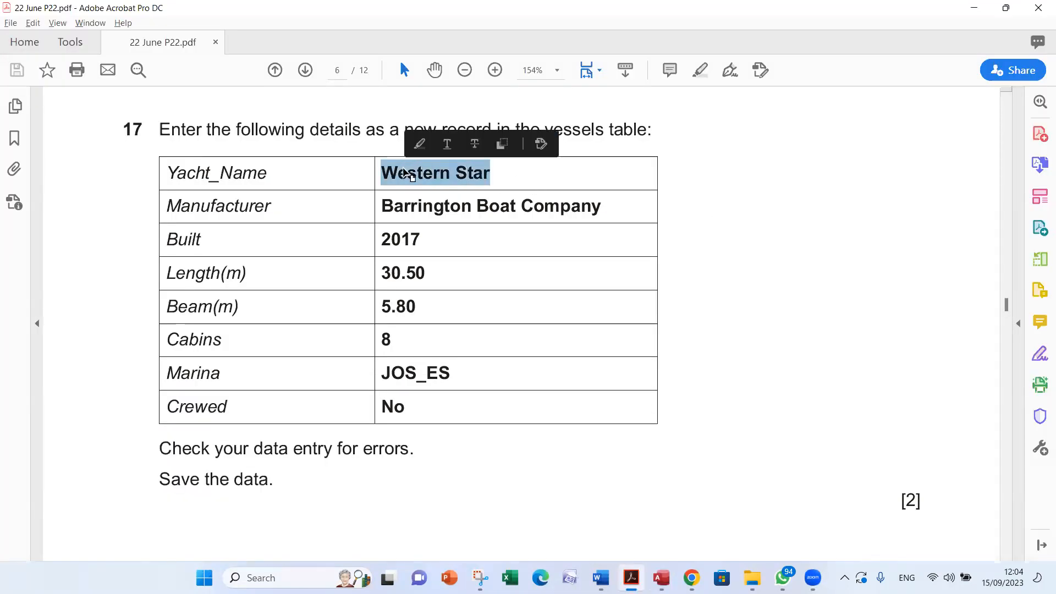
key(ctrl+c)
key(alt+Tab)
key(ctrl+v)
Copy Barrington Boat Company from the exam paper into the new record's Manufacturer field
click(230, 209)
key(alt+Tab)
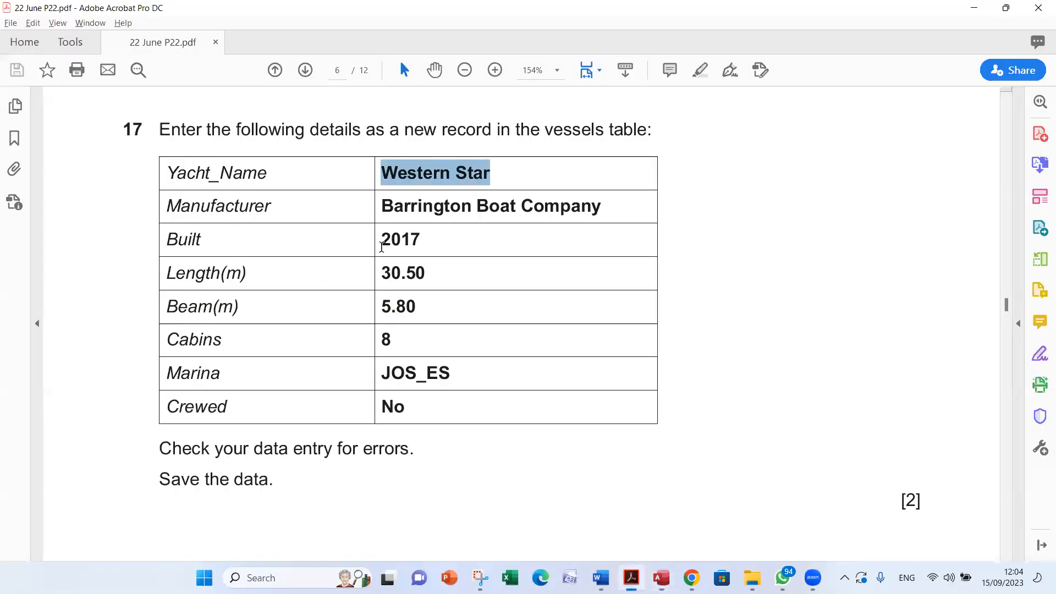
drag(383, 212, 545, 216)
key(ctrl+c)
key(alt+Tab)
key(ctrl+v)
Copy the year 2017 from the exam paper into the Western Star record's Built field
key(alt+Tab)
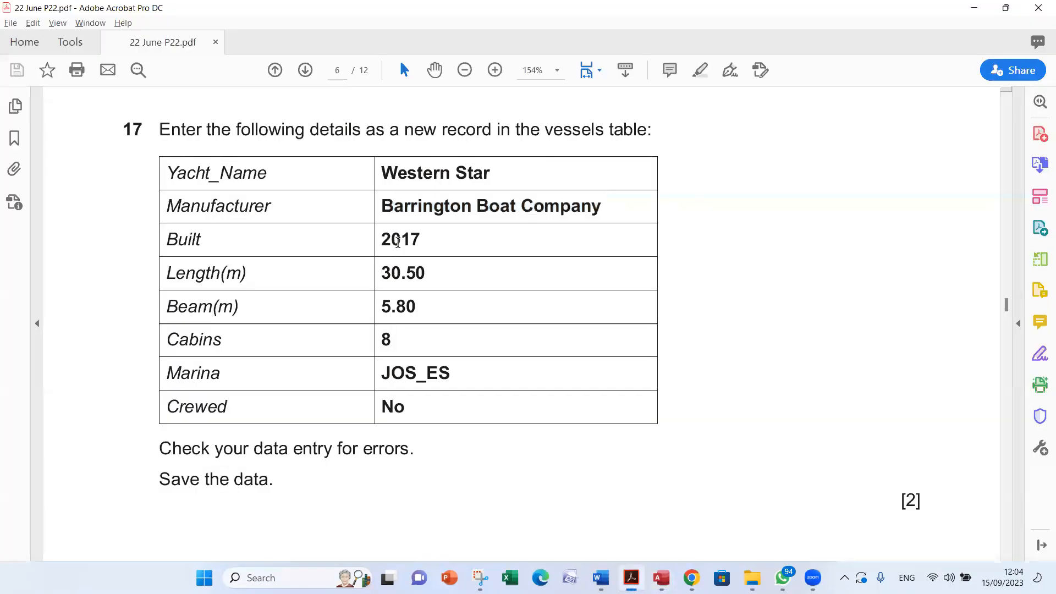
double_click(397, 242)
key(ctrl+c)
key(alt+Tab)
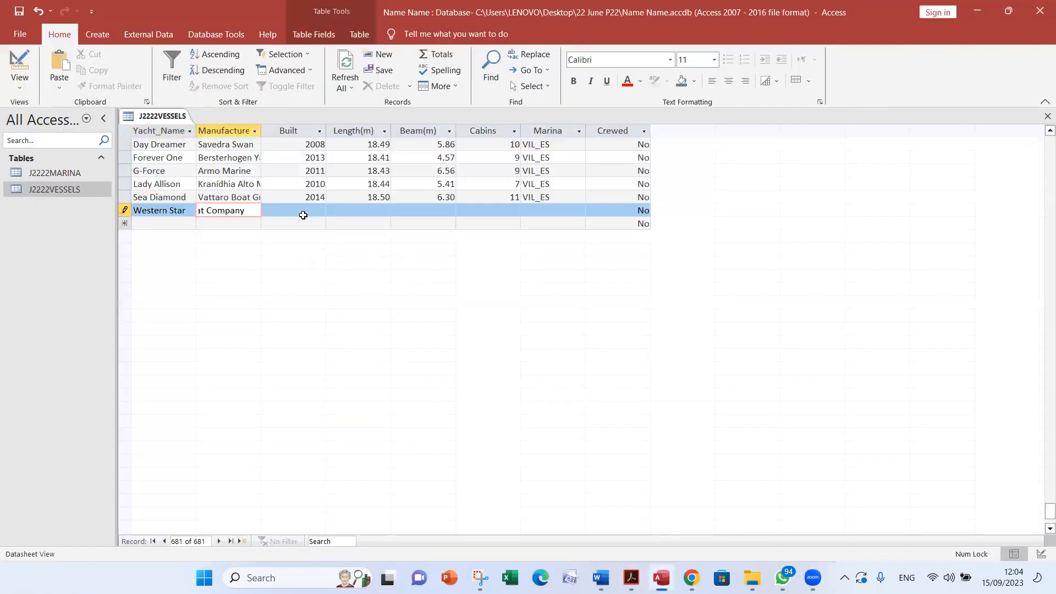
key(Tab)
key(ctrl+v)
Copy 30.50 from the exam paper into the Western Star record's Length(m) field
key(alt+Tab)
click(423, 274)
drag(422, 274, 382, 275)
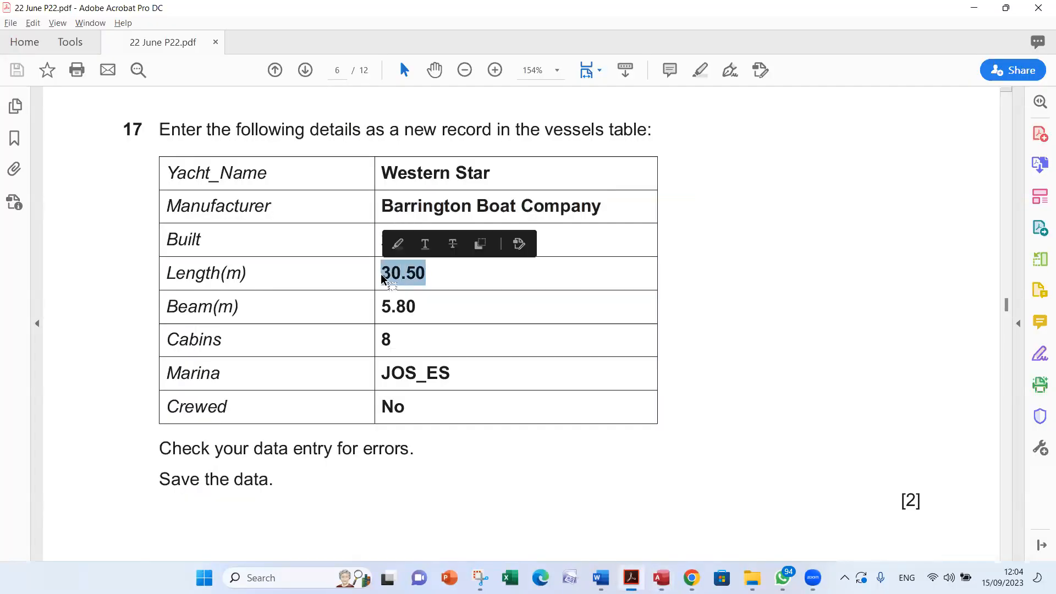
key(ctrl+c)
key(alt+Tab)
key(Tab)
key(ctrl+v)
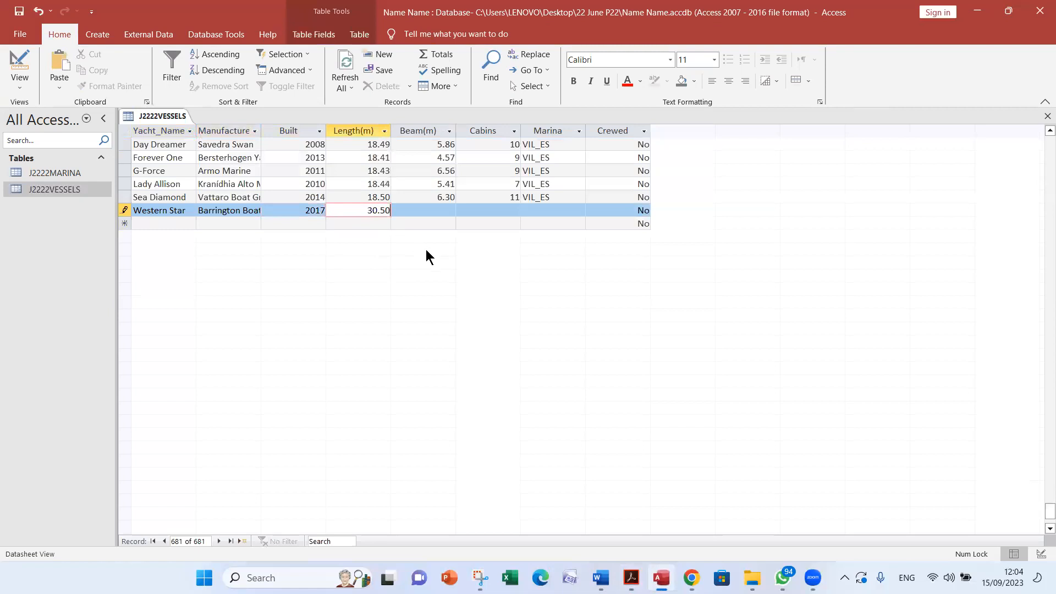
Copy 5.80 from the exam paper into the Western Star record's Beam(m) field
key(alt+Tab)
drag(418, 307, 385, 307)
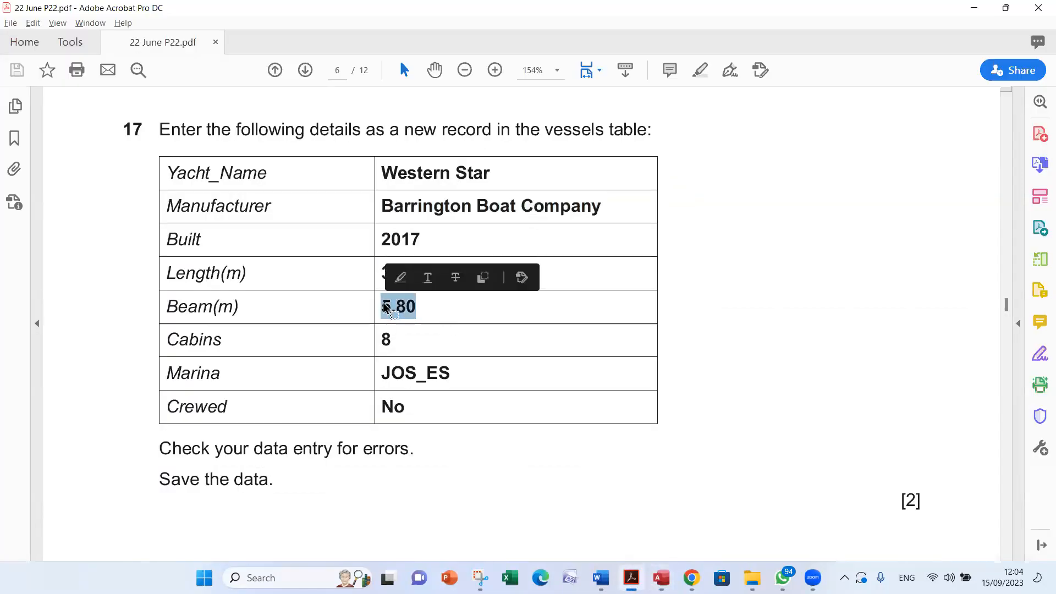
key(ctrl+c)
key(alt+Tab)
key(Tab)
key(ctrl+v)
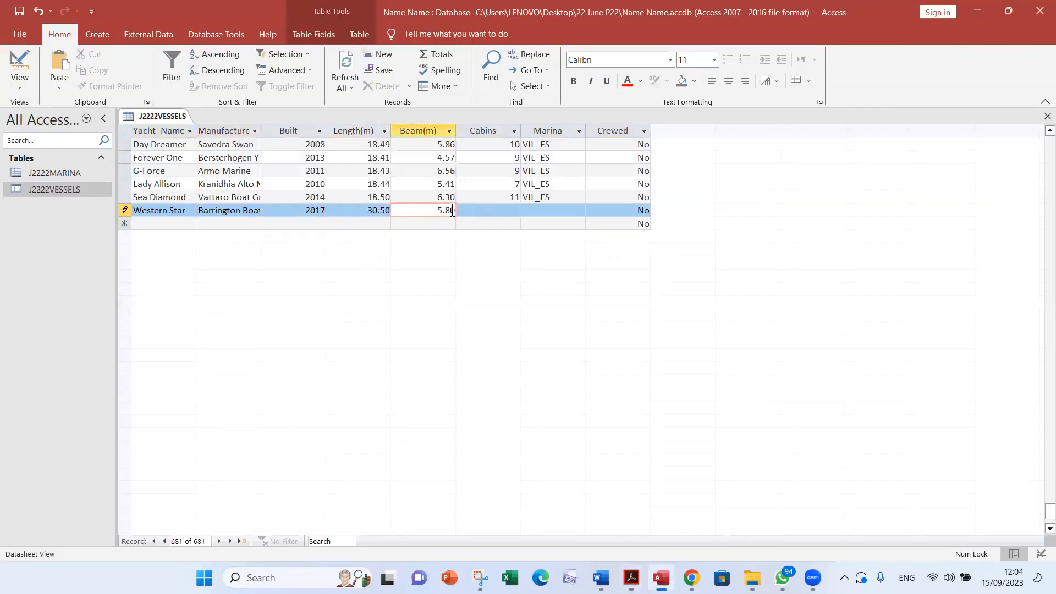
Take the cabin count from the exam paper and enter 8 in the Western Star record's Cabins field
key(alt+Tab)
drag(393, 340, 383, 337)
key(ctrl+c)
key(alt+Tab)
click(507, 211)
Copy the marina code JOS_ES from the exam paper into the Western Star record's Marina field
key(alt+Tab)
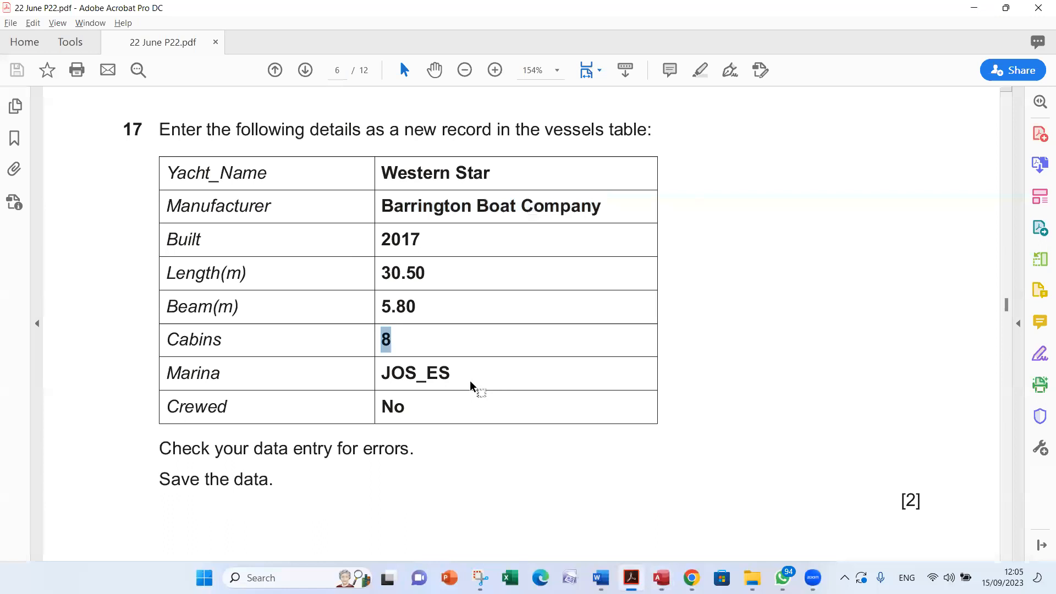
drag(454, 372, 383, 374)
key(alt+Tab)
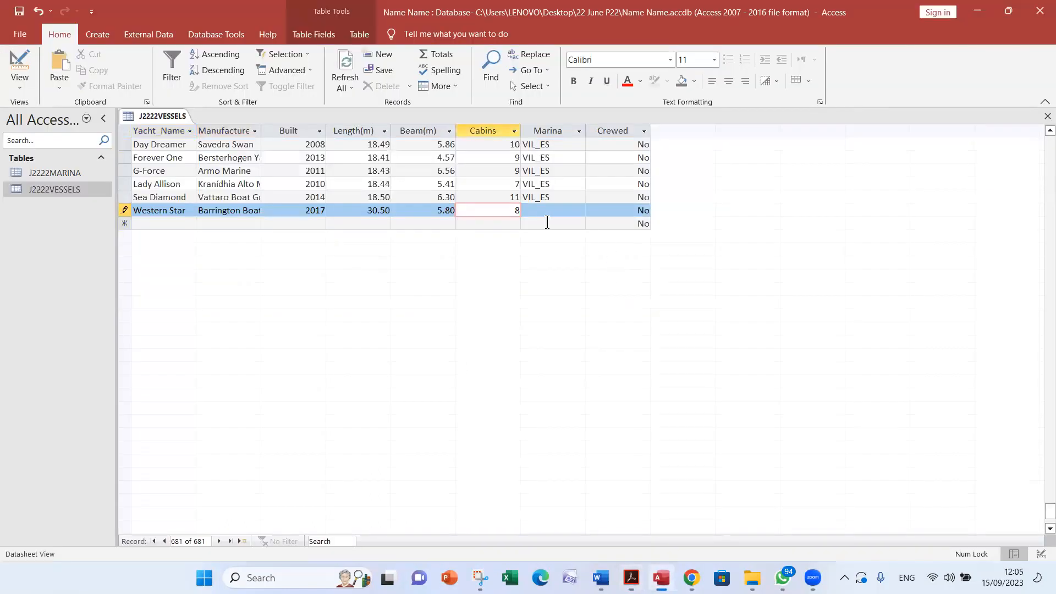
click(547, 213)
key(ctrl+v)
Compare the exam paper's Crewed value with the Western Star record and check the entered details for errors
key(alt+Tab)
click(398, 407)
double_click(398, 407)
key(alt+Tab)
key(alt+Tab)
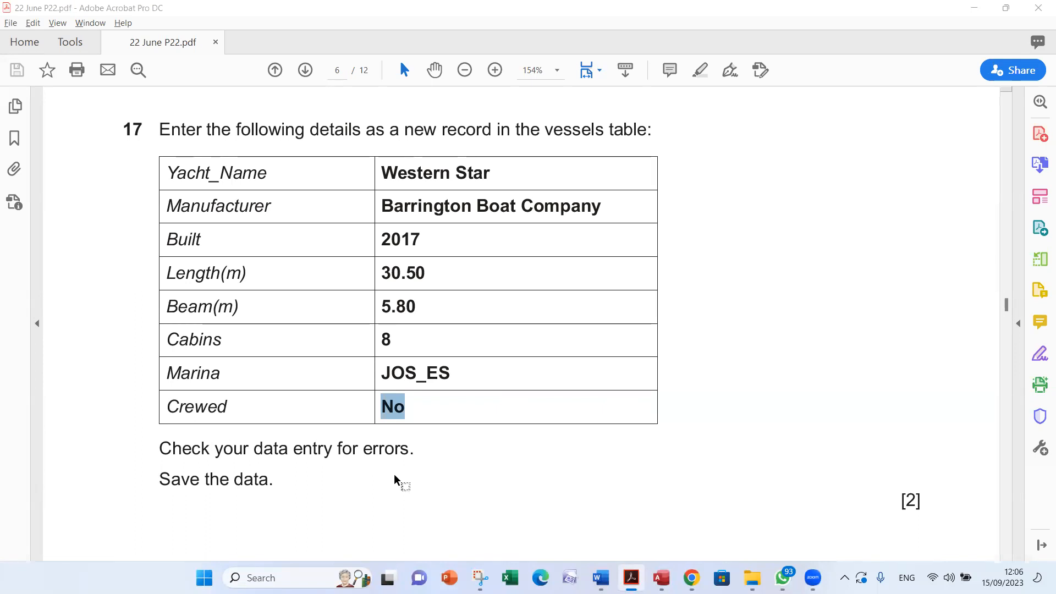
key(super+Tab)
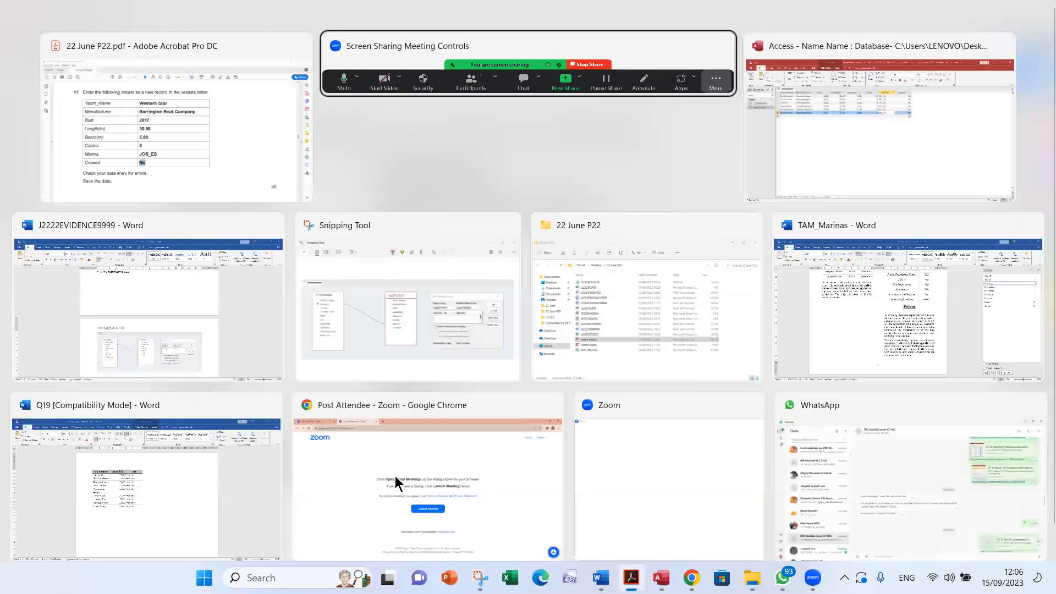
key(alt+Tab)
key(alt+Tab)
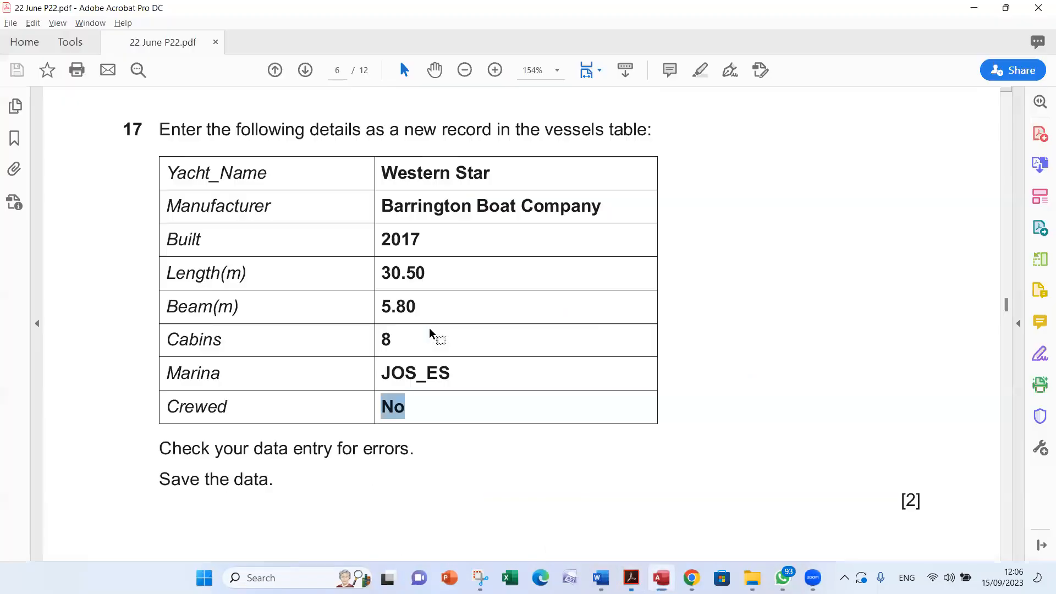
Save the Western Star record in Access and close the J2222VESSELS table
key(alt+Tab)
click(13, 10)
key(alt+Tab)
scroll(438, 419, down, 3)
key(alt+Tab)
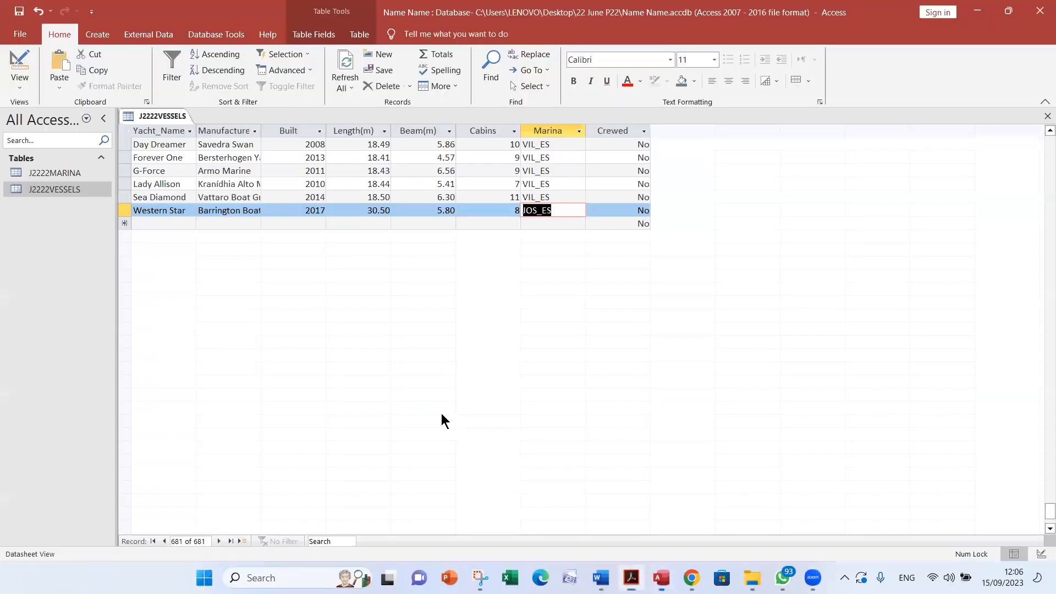
click(1046, 117)
Switch to the exam paper and read question 18's requirements for the tabular report
key(alt+Tab)
scroll(634, 354, down, 10)
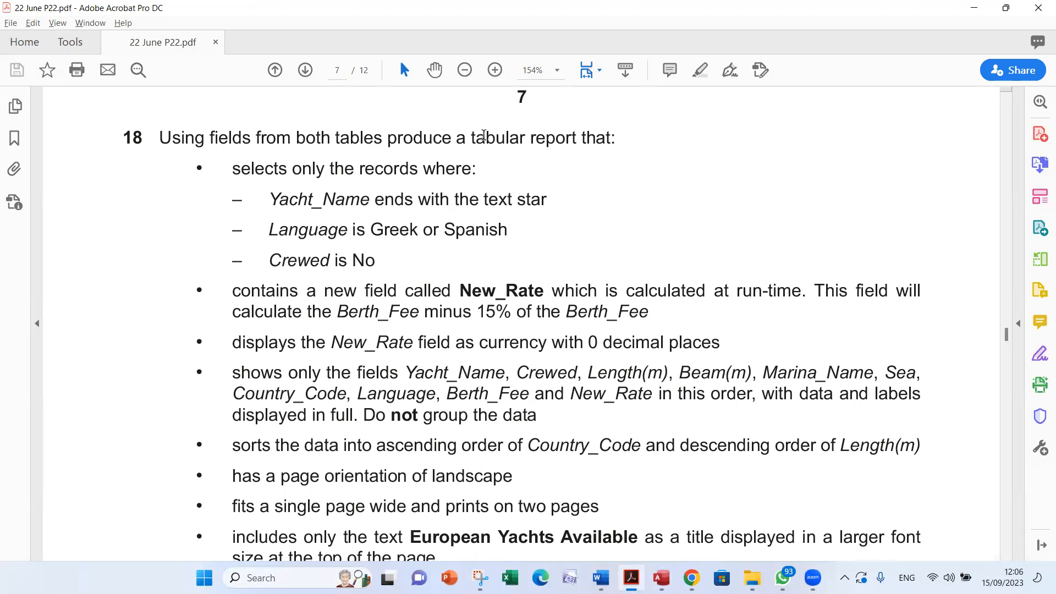
drag(471, 138, 576, 140)
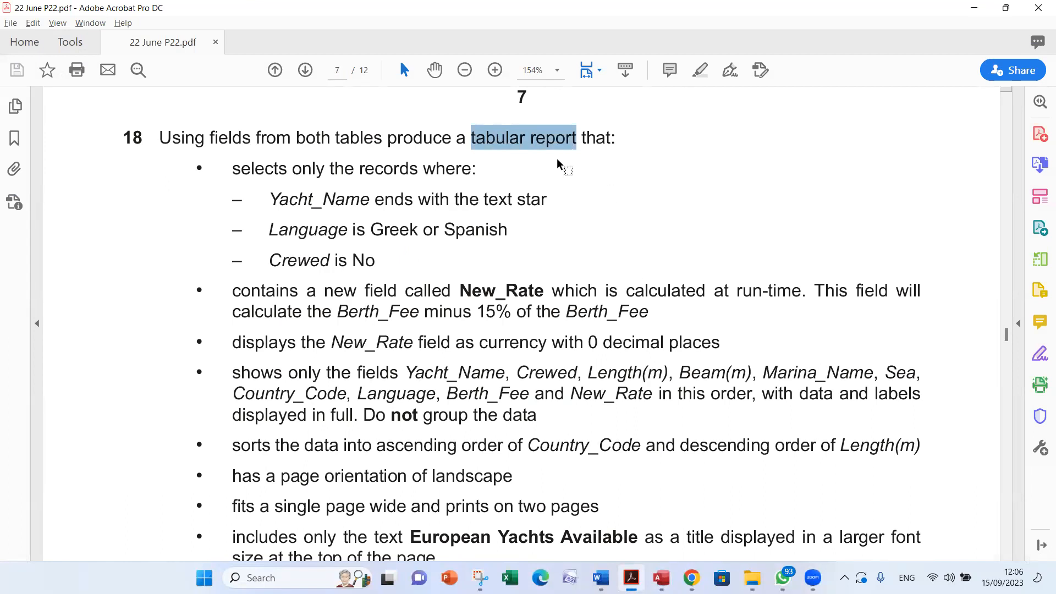
click(517, 199)
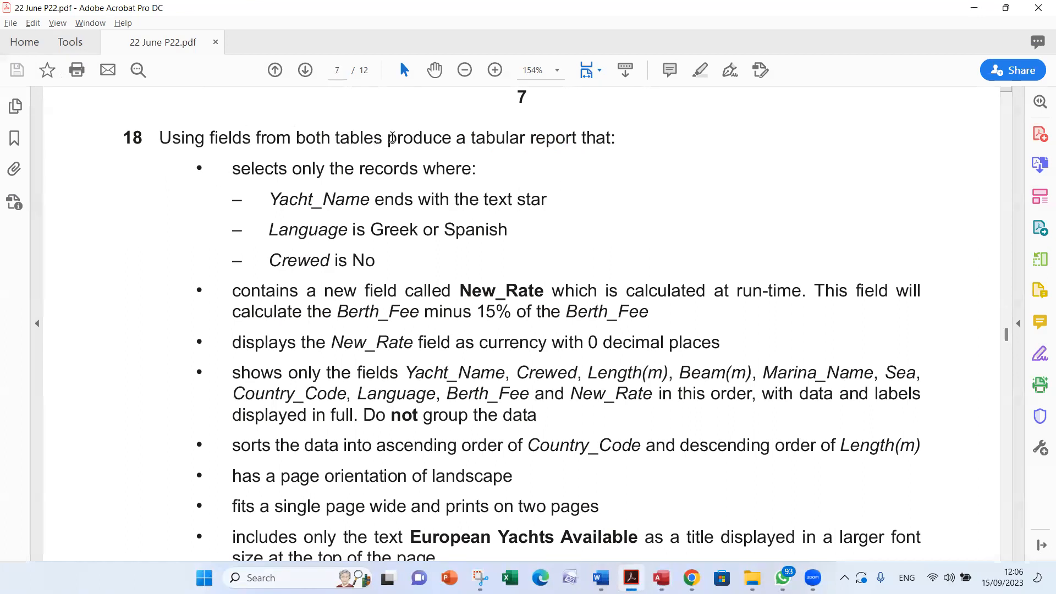
click(477, 137)
drag(487, 135, 575, 139)
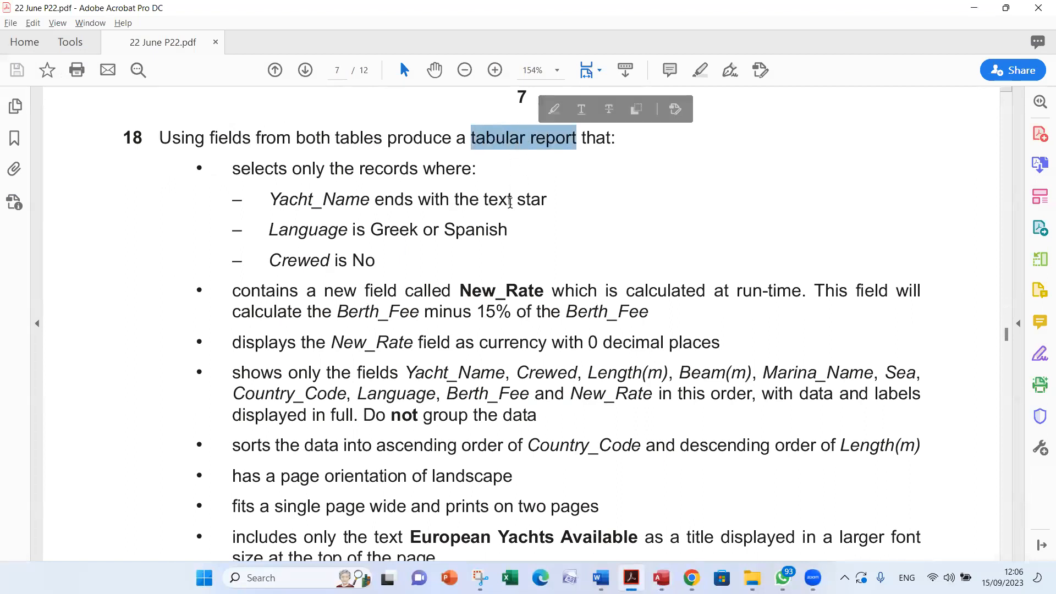
Return to Access and start a Simple Query Wizard query with all fields from J2222MARINA and J2222VESSELS
key(alt+Tab)
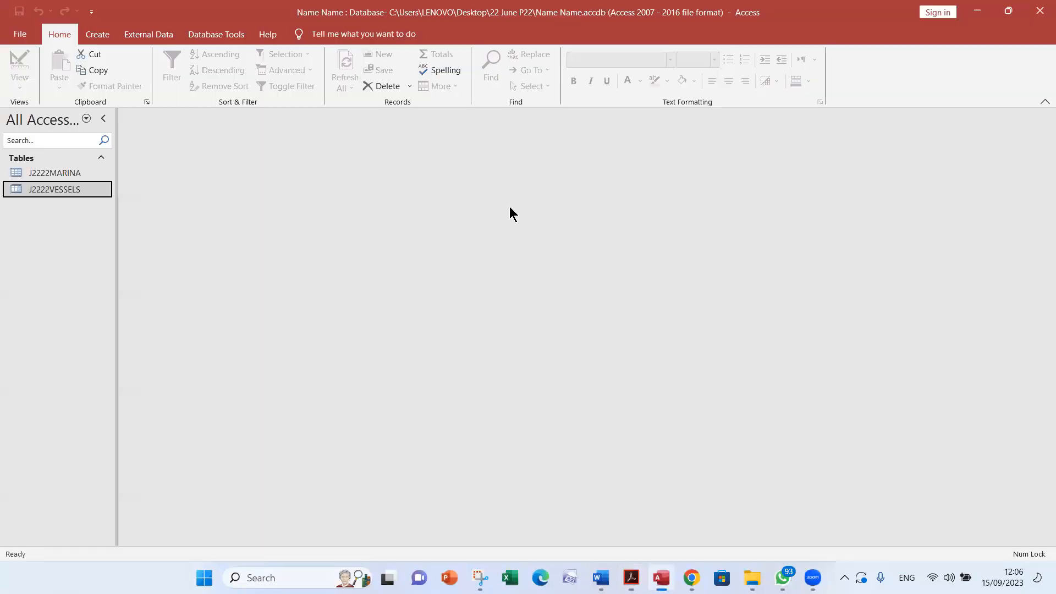
click(66, 173)
click(105, 36)
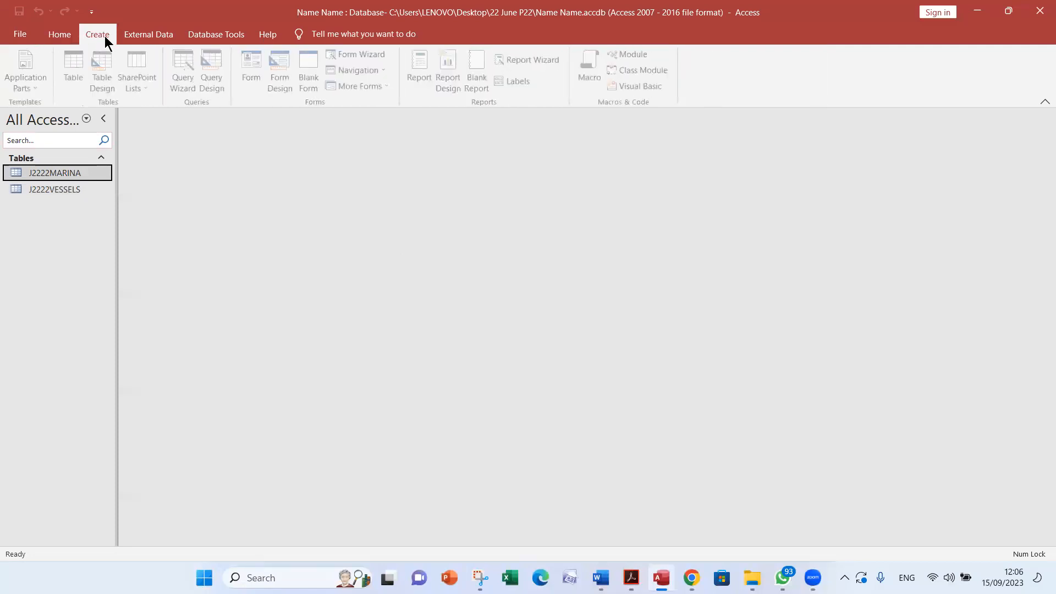
click(186, 86)
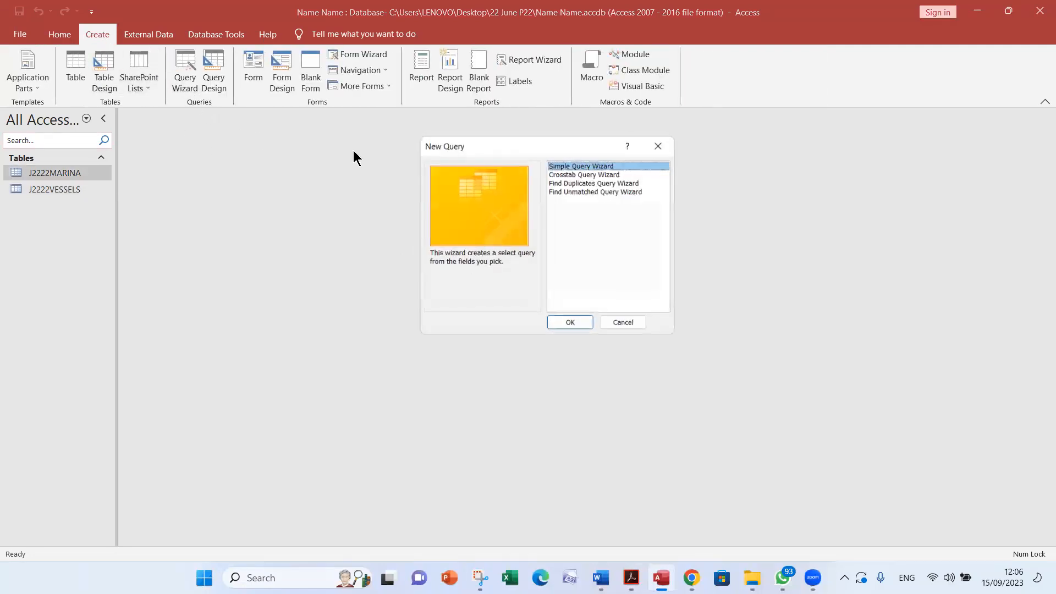
click(582, 325)
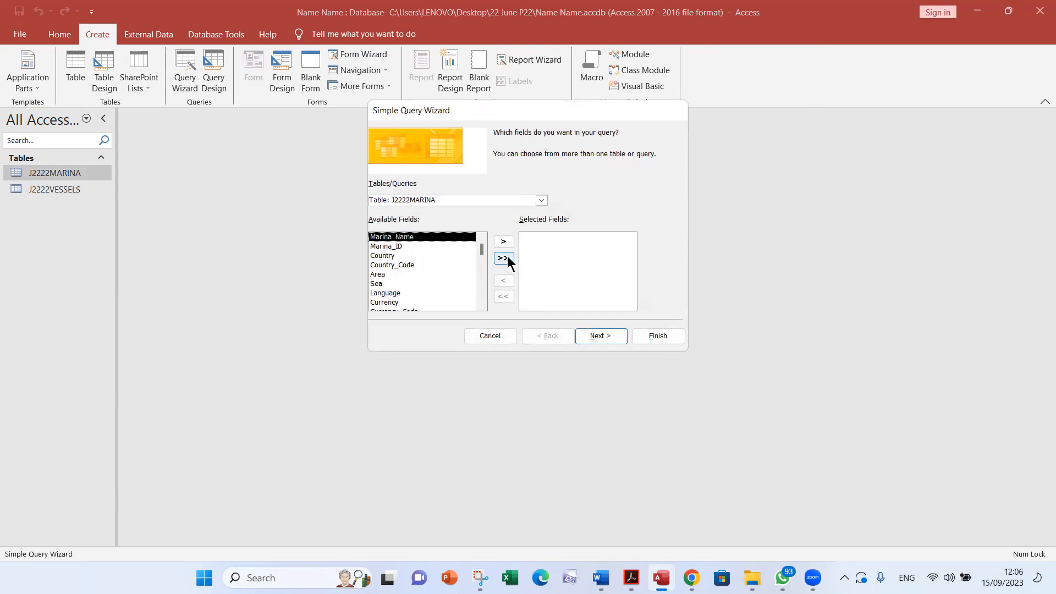
click(507, 256)
click(536, 200)
click(470, 220)
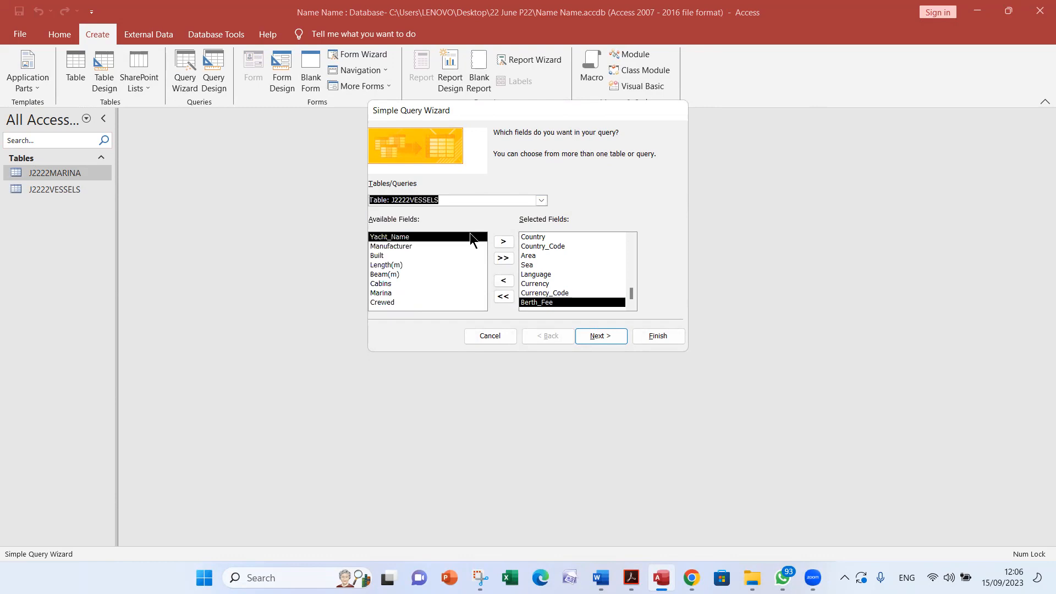
click(503, 258)
Keep the query as a detail query, title it Q18, and finish the wizard to open it
scroll(603, 281, up, 3)
scroll(604, 284, up, 1)
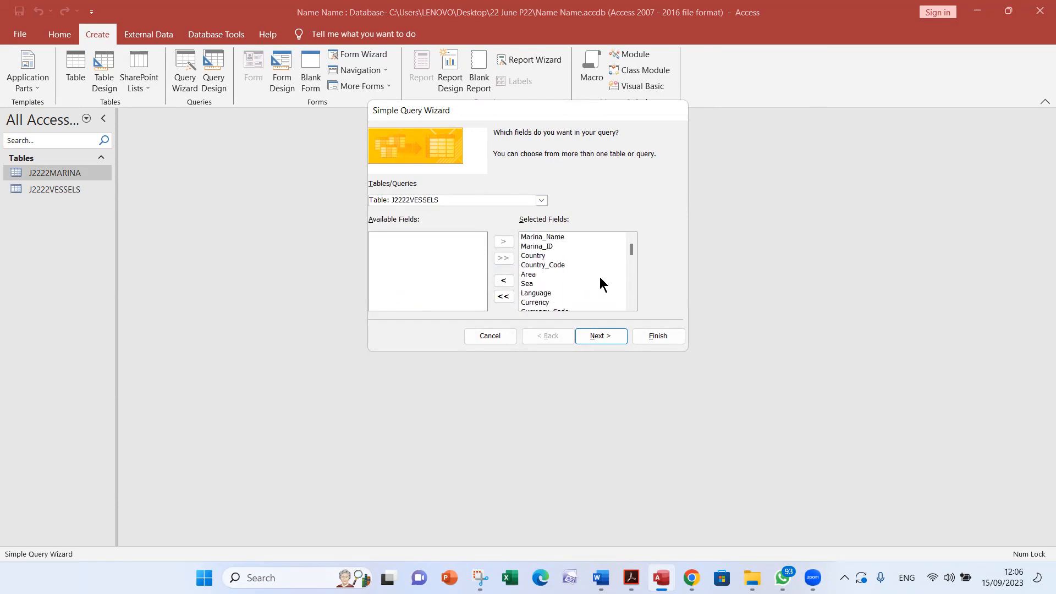
click(605, 339)
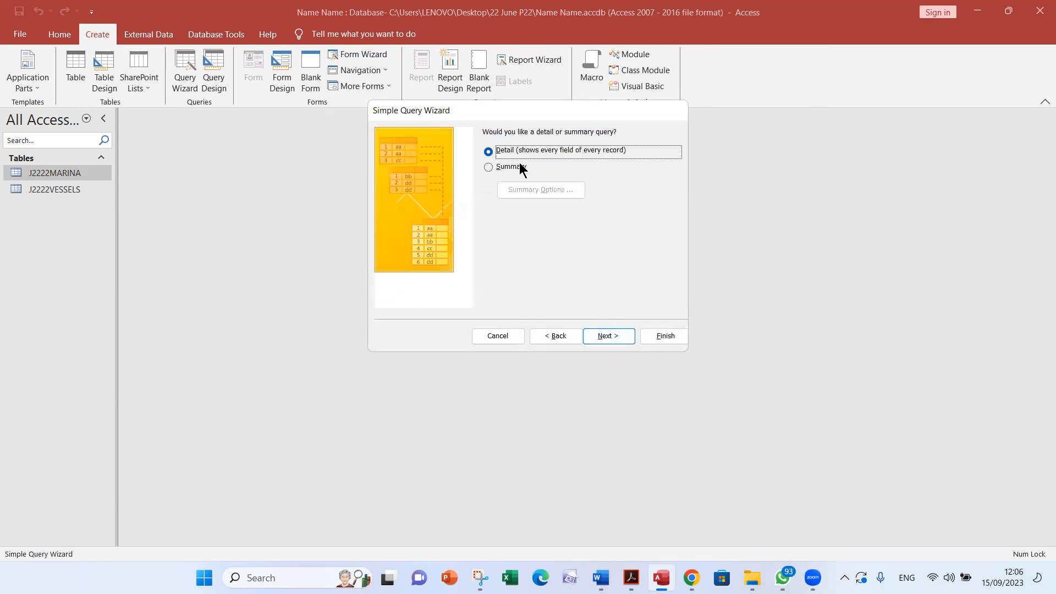
click(603, 332)
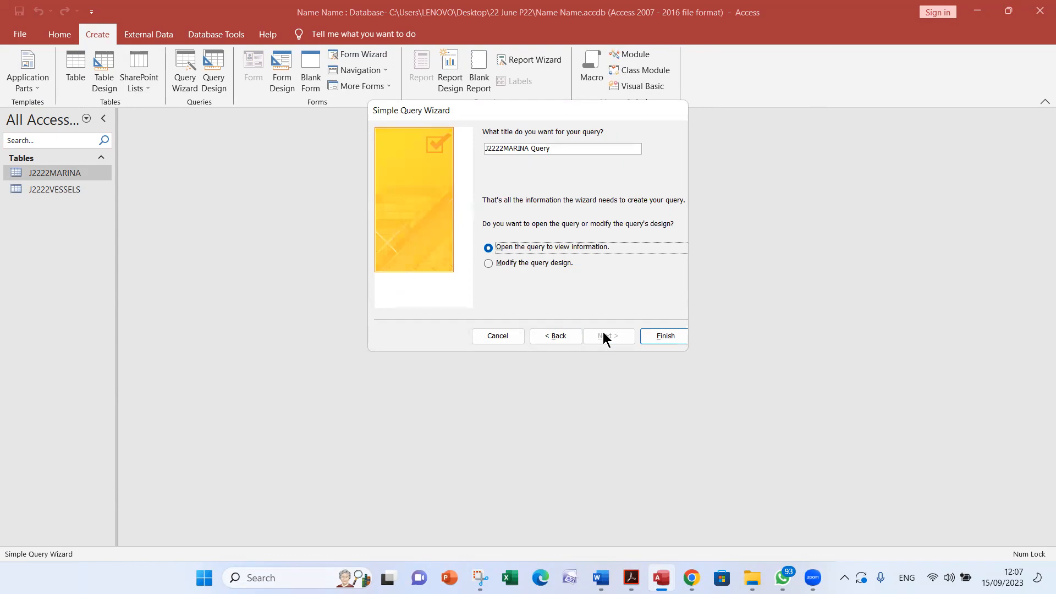
key(alt+Tab)
key(alt+Tab)
key(shift+Tab)
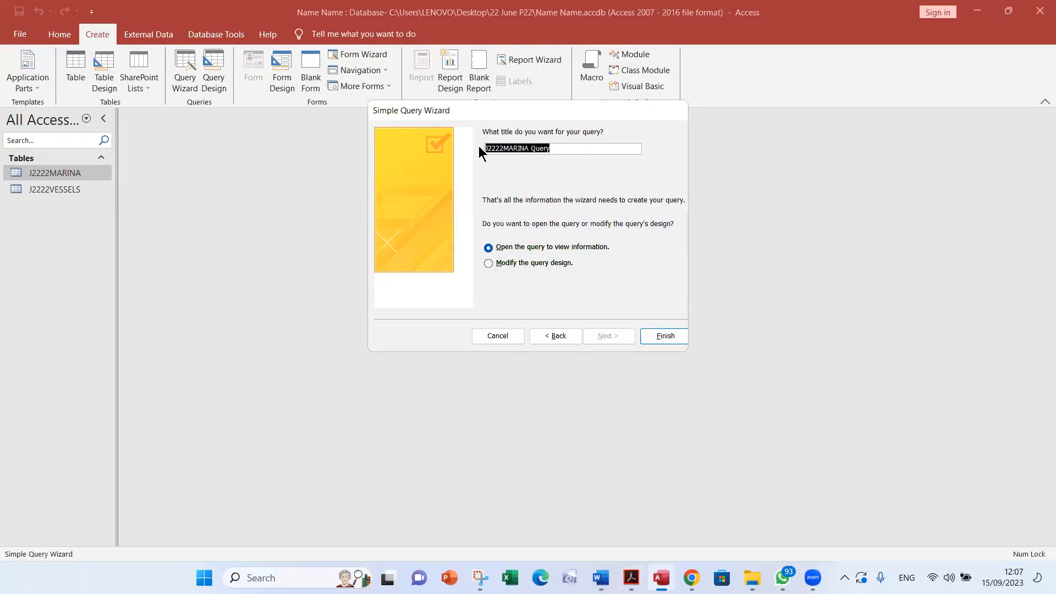
text(Q18)
click(661, 334)
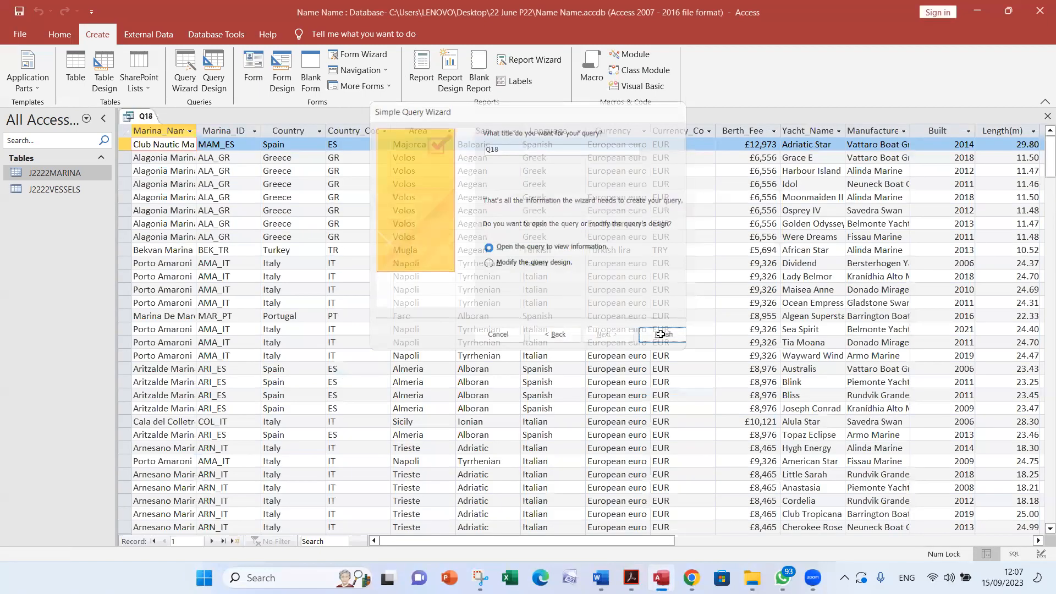
Switch to the exam paper and review question 18's record selection criteria and the New_Rate calculated field requirement
key(alt+Tab)
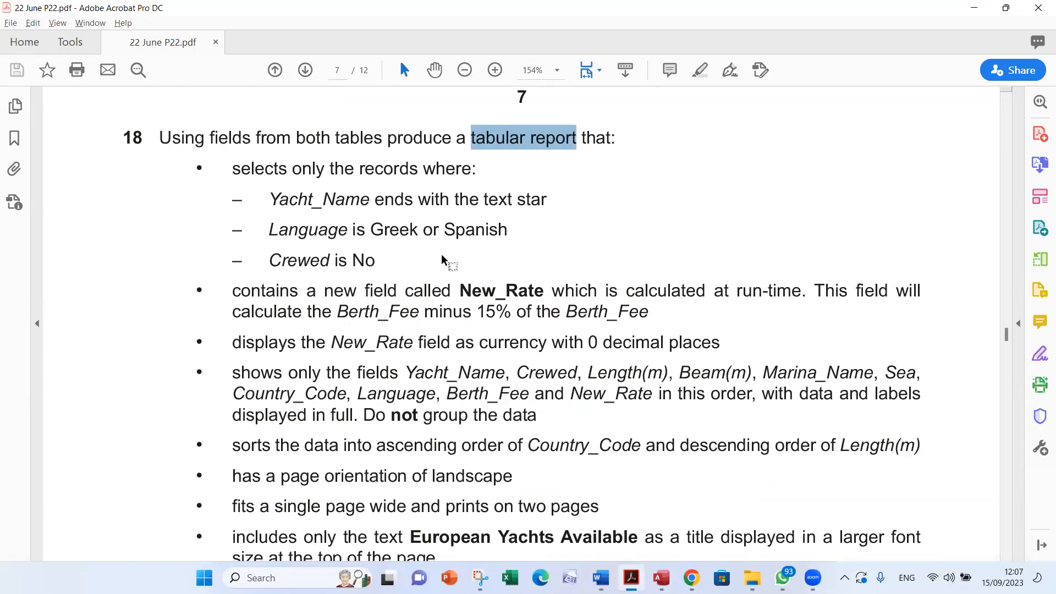
click(275, 171)
drag(275, 171, 378, 273)
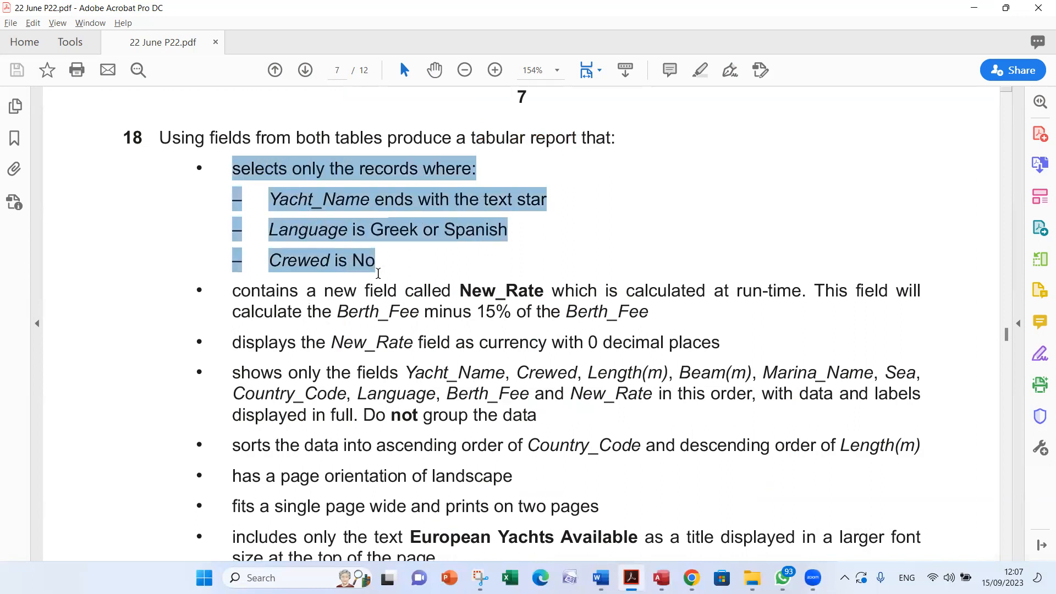
drag(234, 290, 633, 313)
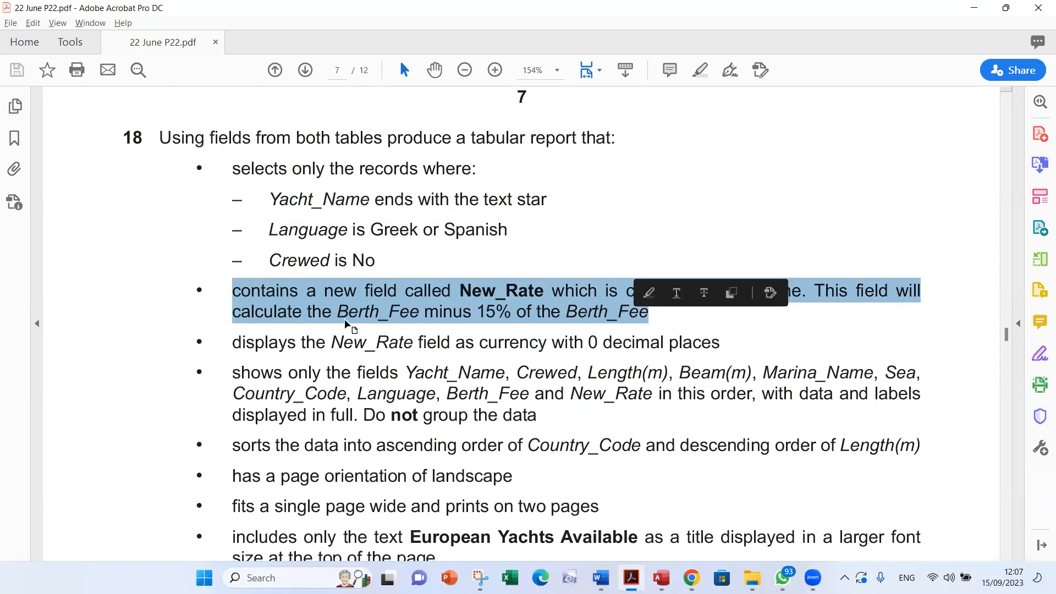
click(258, 167)
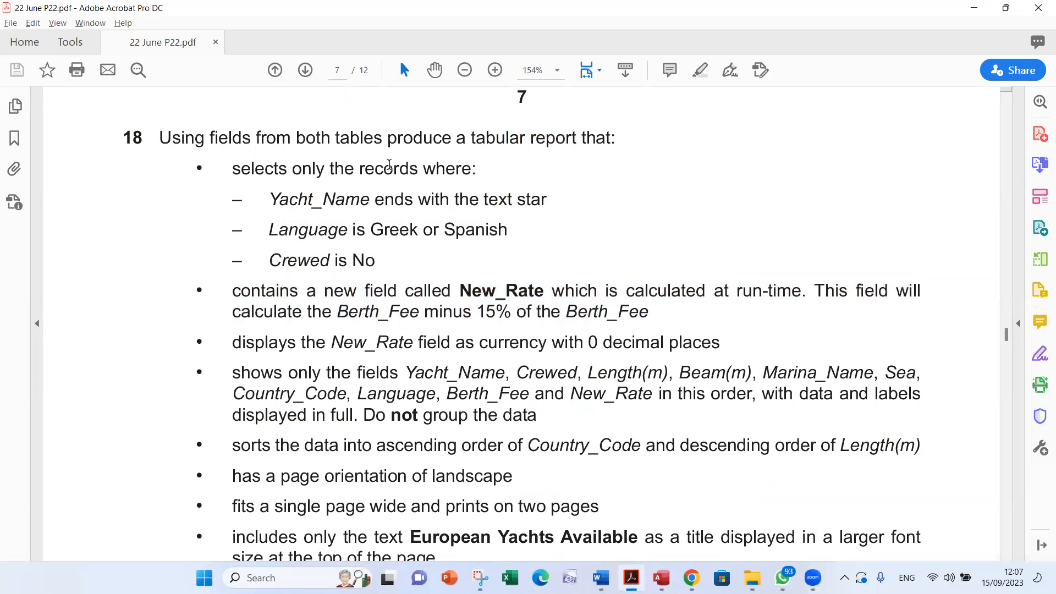
Check question 18's Yacht_Name condition in the exam paper, and return to Access to open Q18 in Design View
double_click(401, 203)
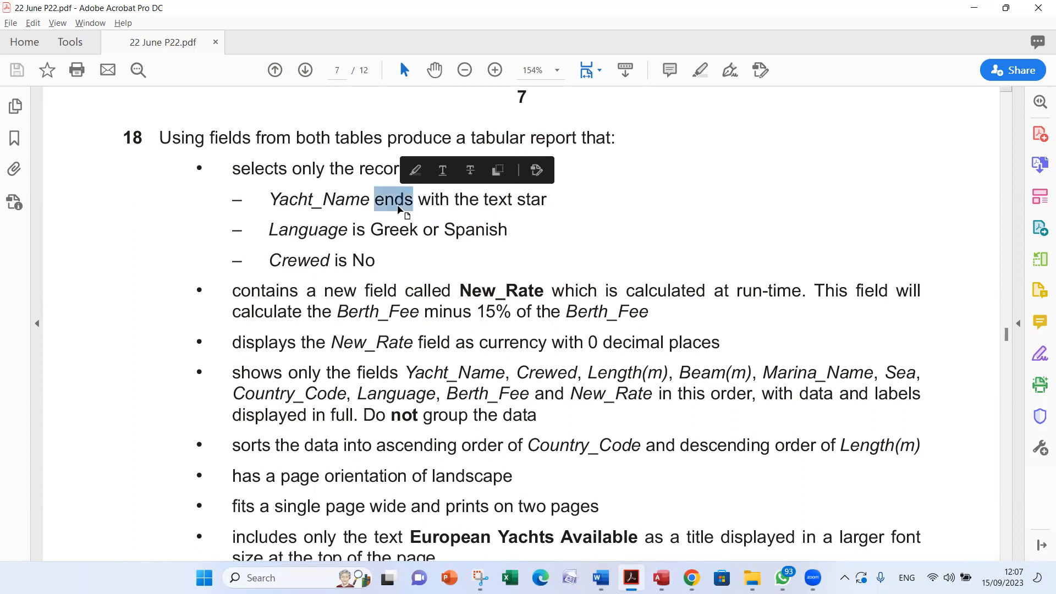
double_click(519, 199)
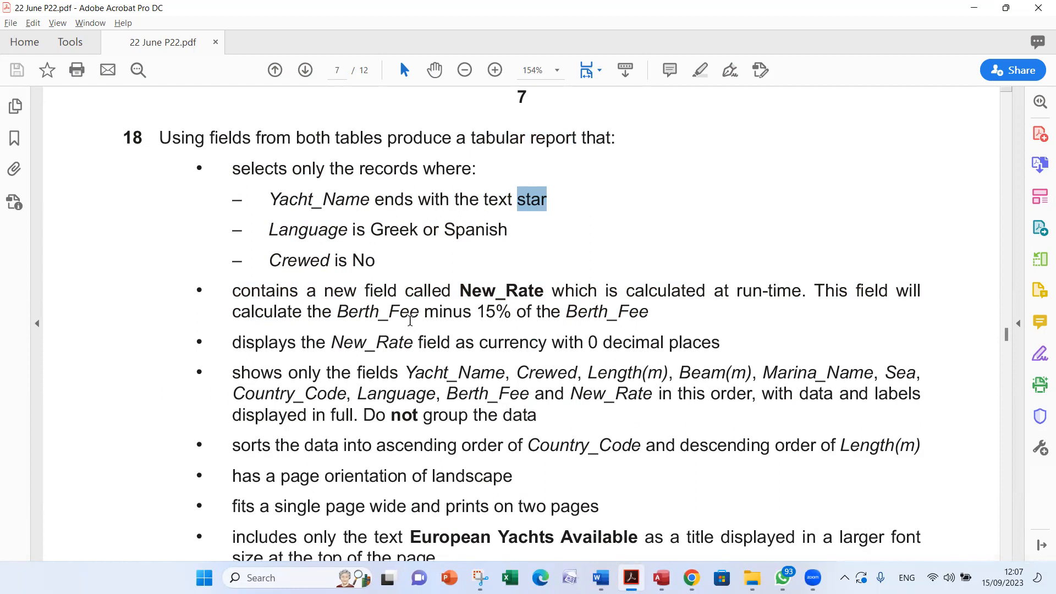
key(alt+Tab)
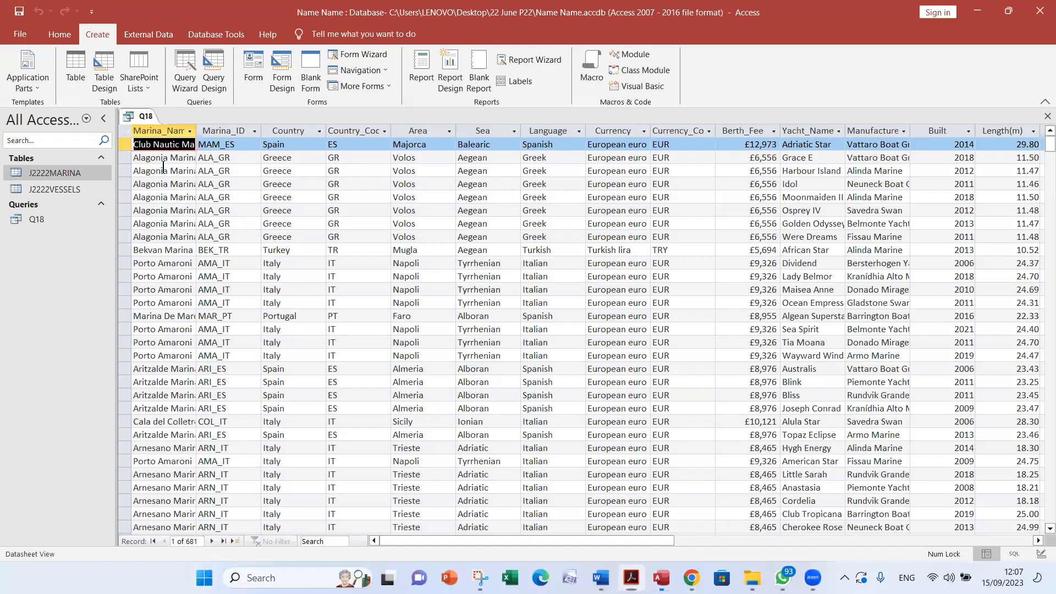
click(61, 34)
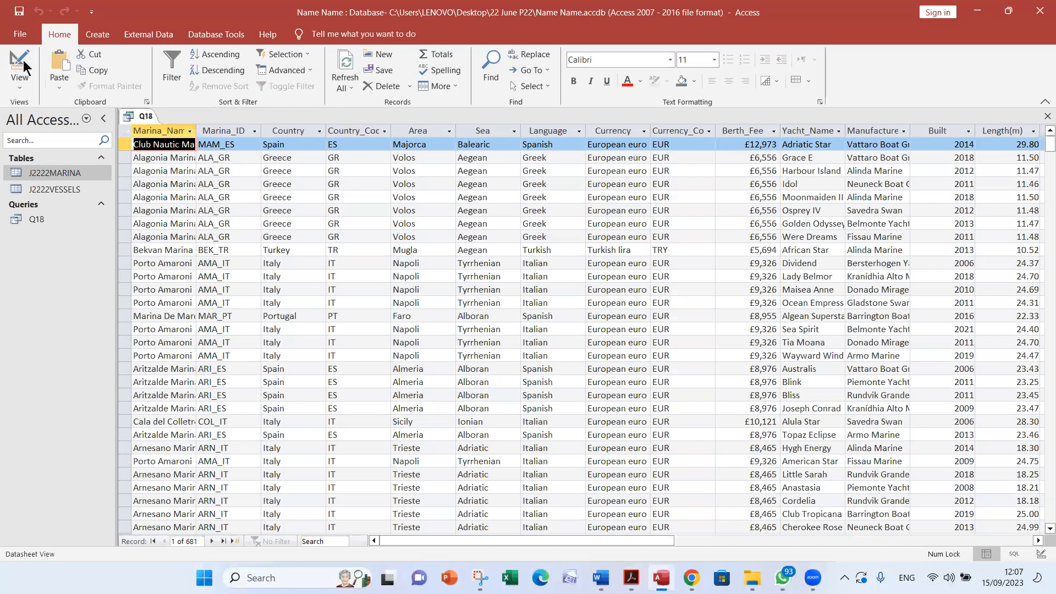
click(20, 62)
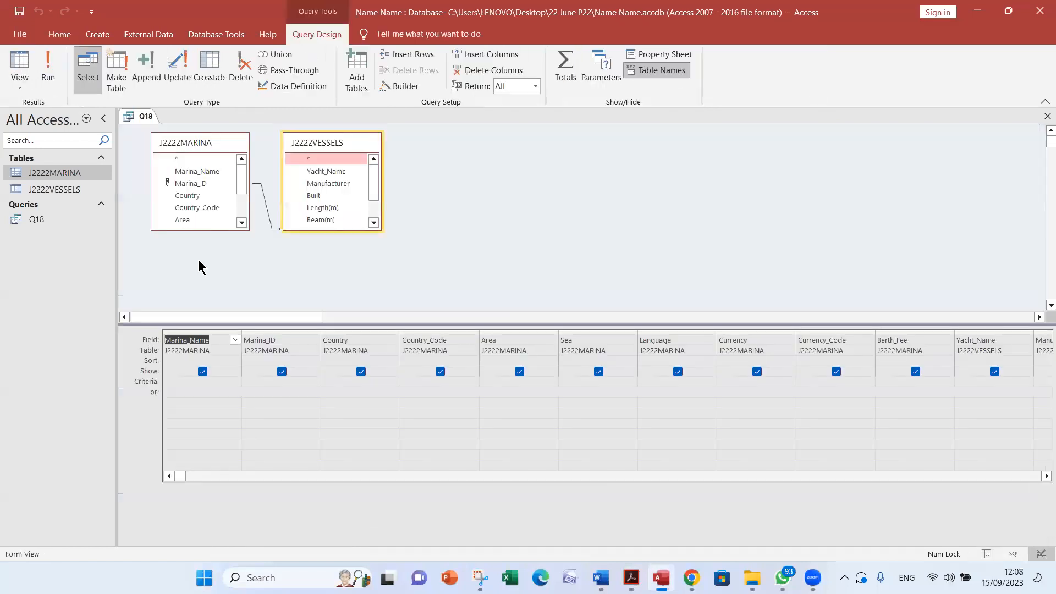
Try the criterion *star under the Marina_Name field of Q18 and run the query
click(190, 381)
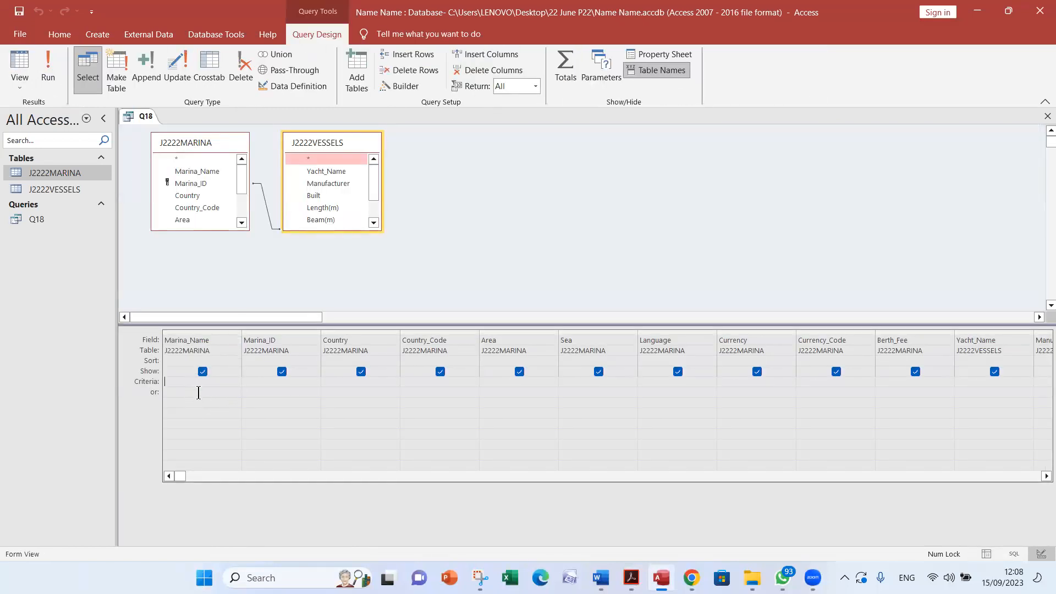
text(*star)
click(199, 391)
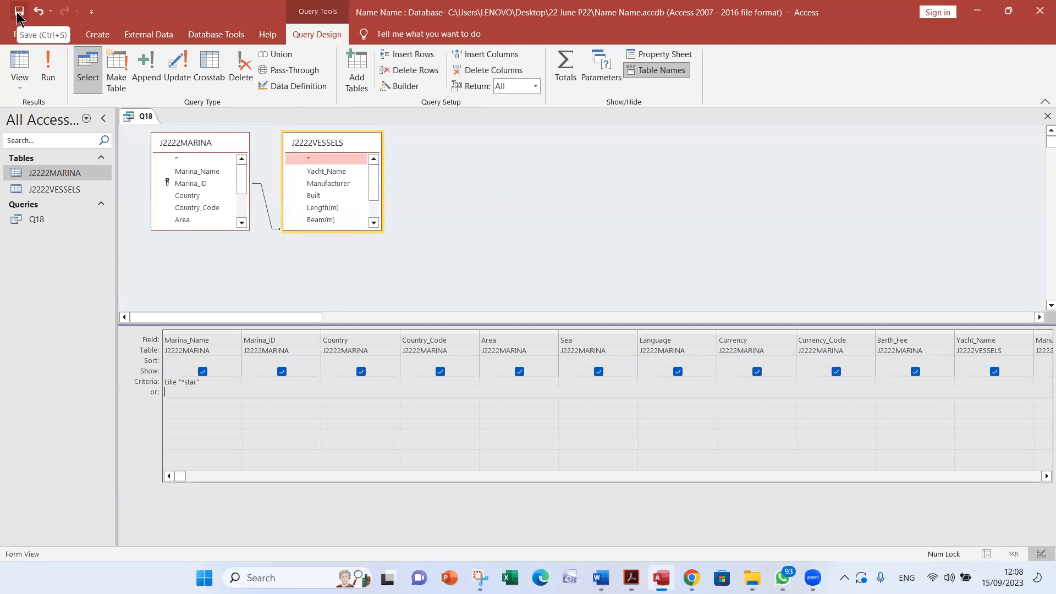
click(47, 69)
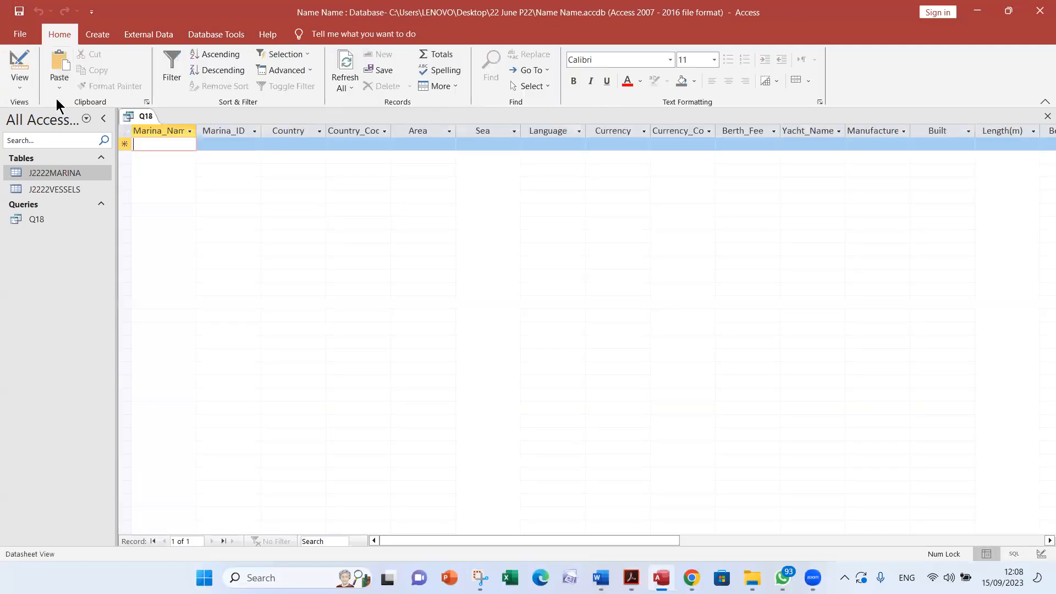
Put the criterion Like "*star" under the Yacht_Name field instead of Marina_Name and run the query
click(19, 62)
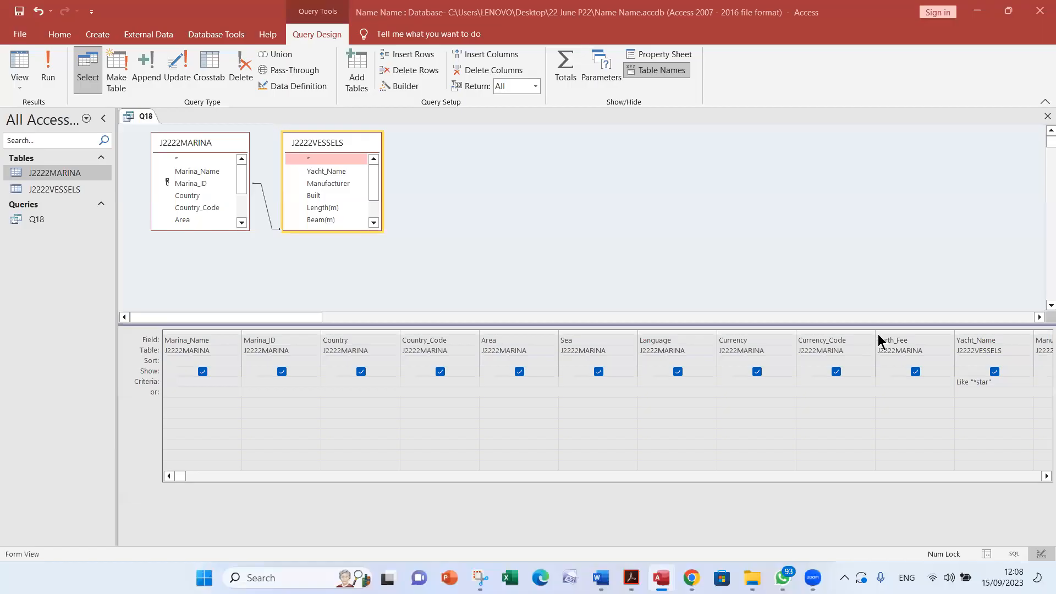
click(966, 340)
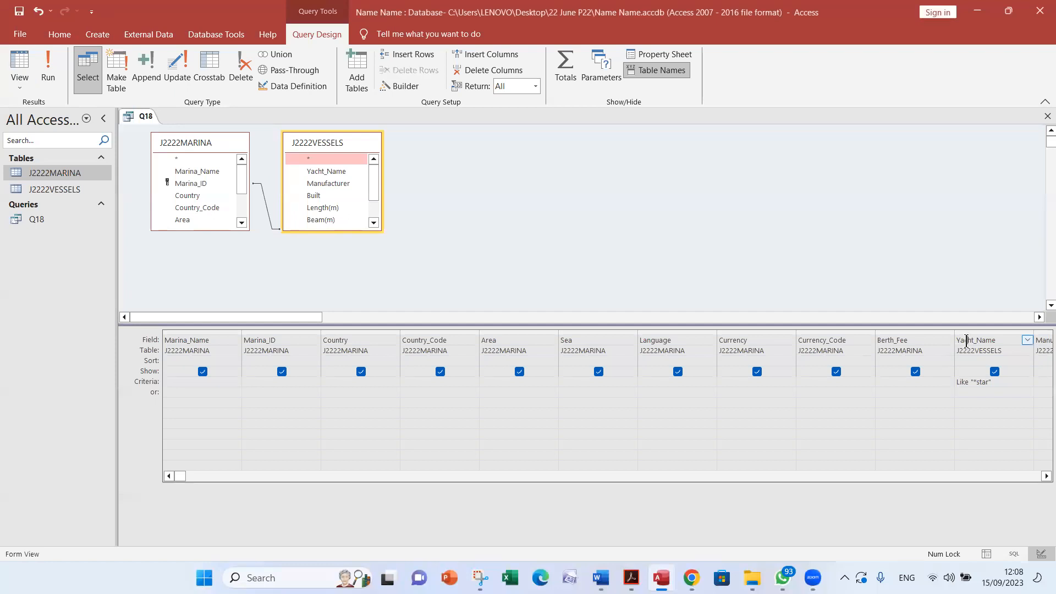
click(958, 383)
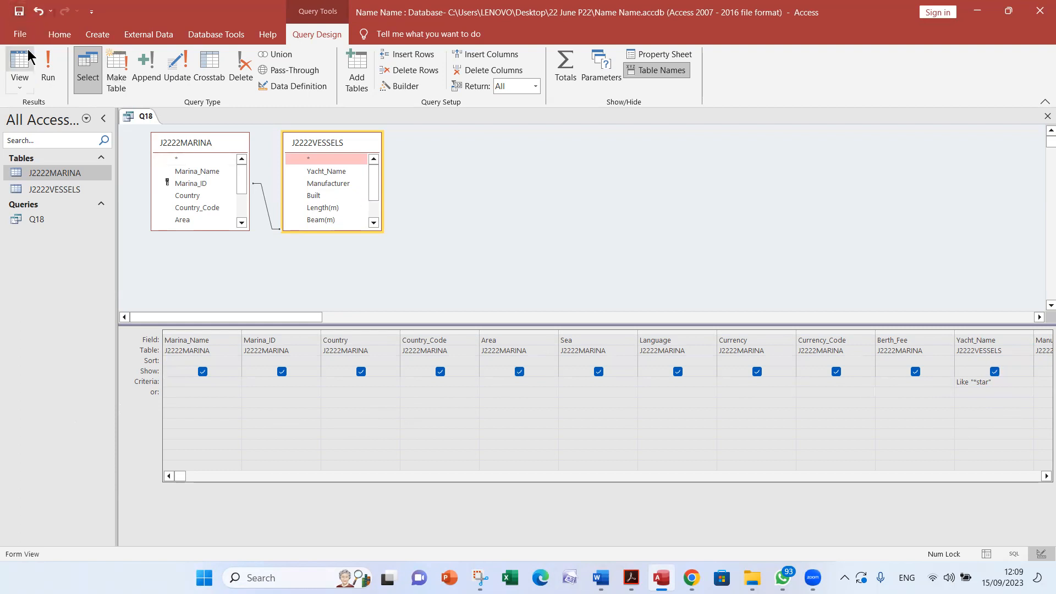
click(47, 64)
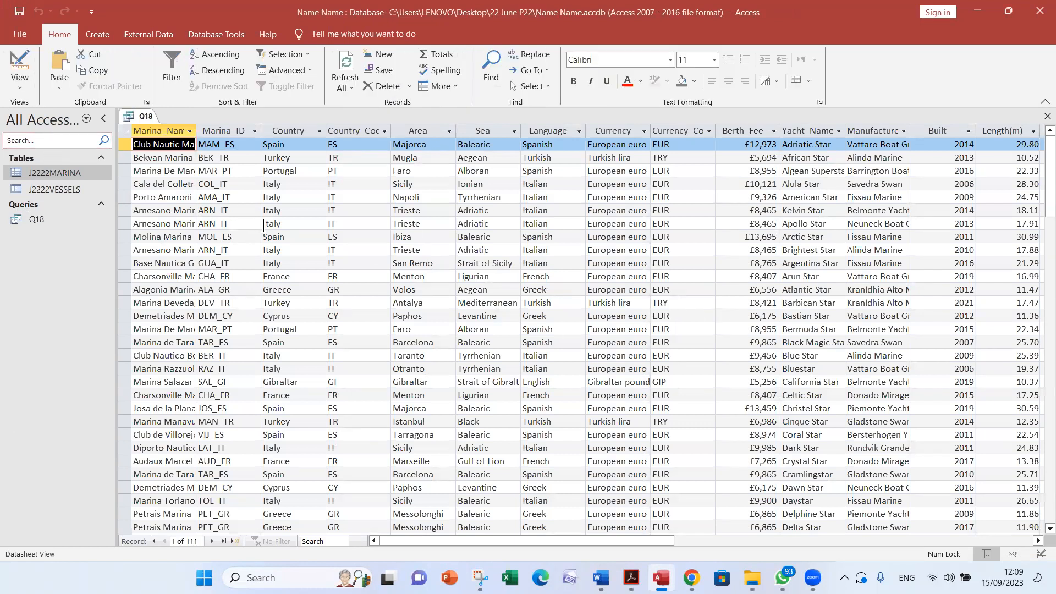
Switch to the exam paper and copy the Language condition text "Greek or Spanish" from question 18
key(alt+Tab)
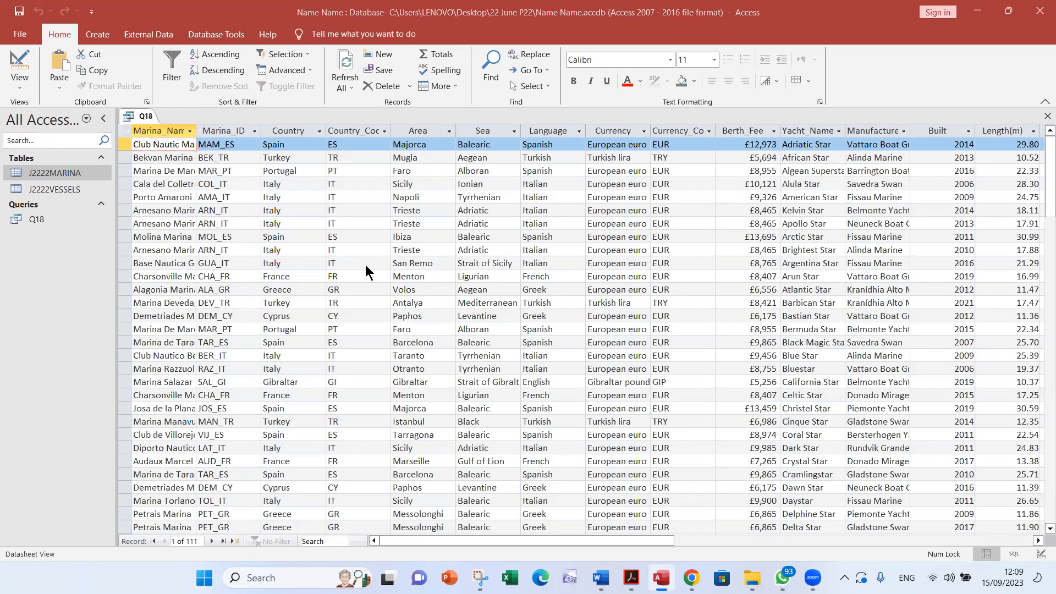
key(alt+Tab)
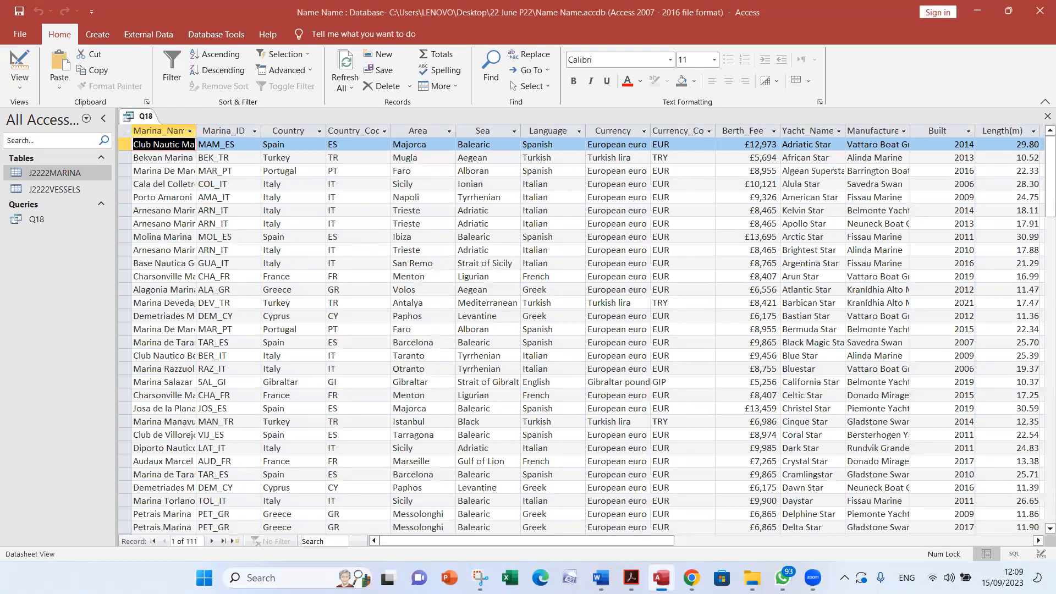
click(627, 576)
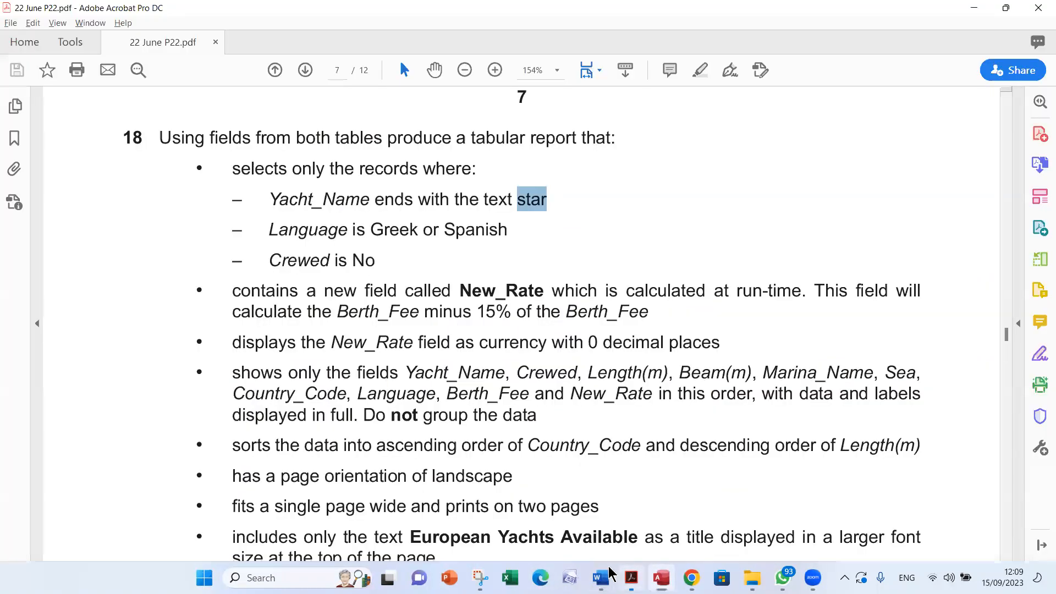
drag(269, 199, 361, 203)
key(alt+Tab)
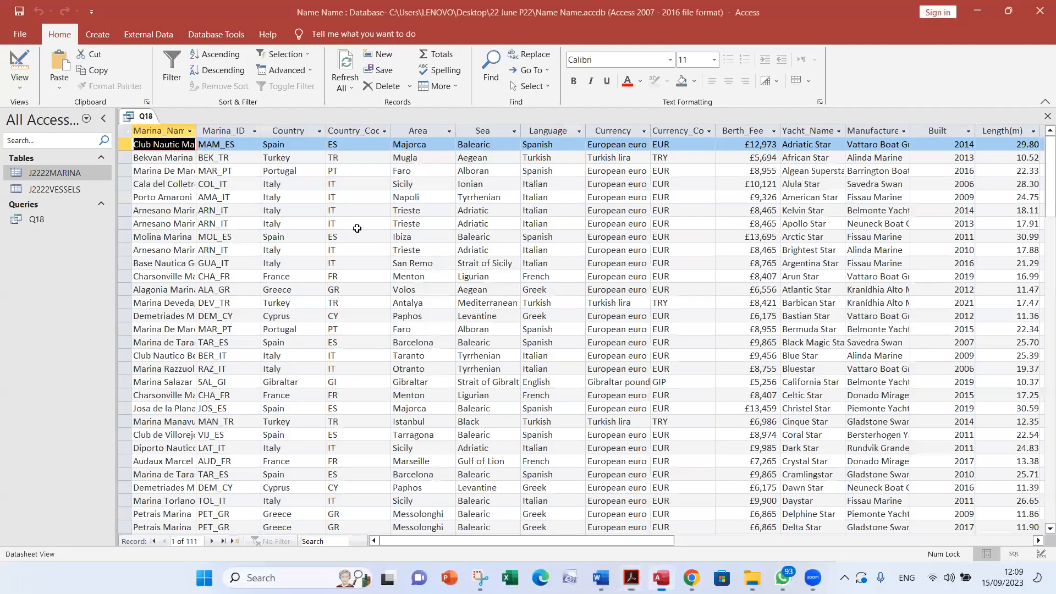
key(alt+Tab)
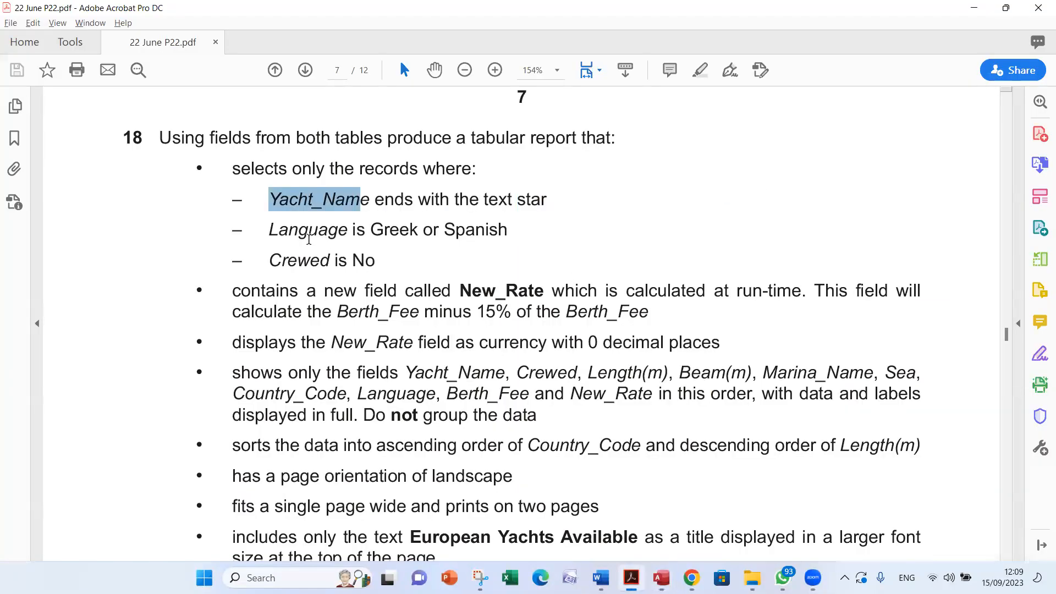
drag(370, 229, 507, 231)
key(ctrl+c)
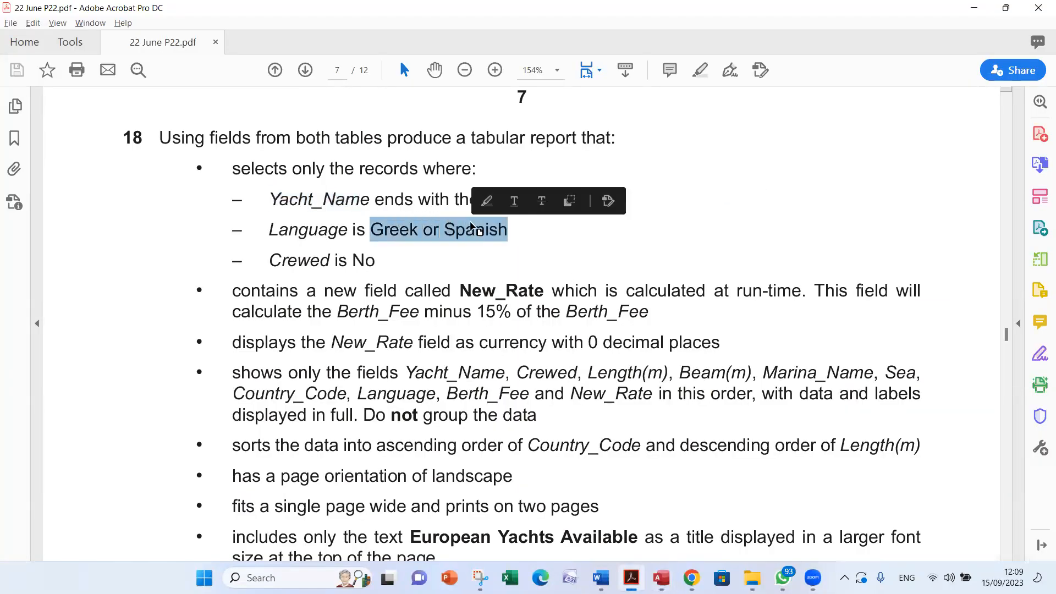
Return to Access, set the Language criterion in Q18 to "Greek" Or "Spanish", and run the query
key(alt+Tab)
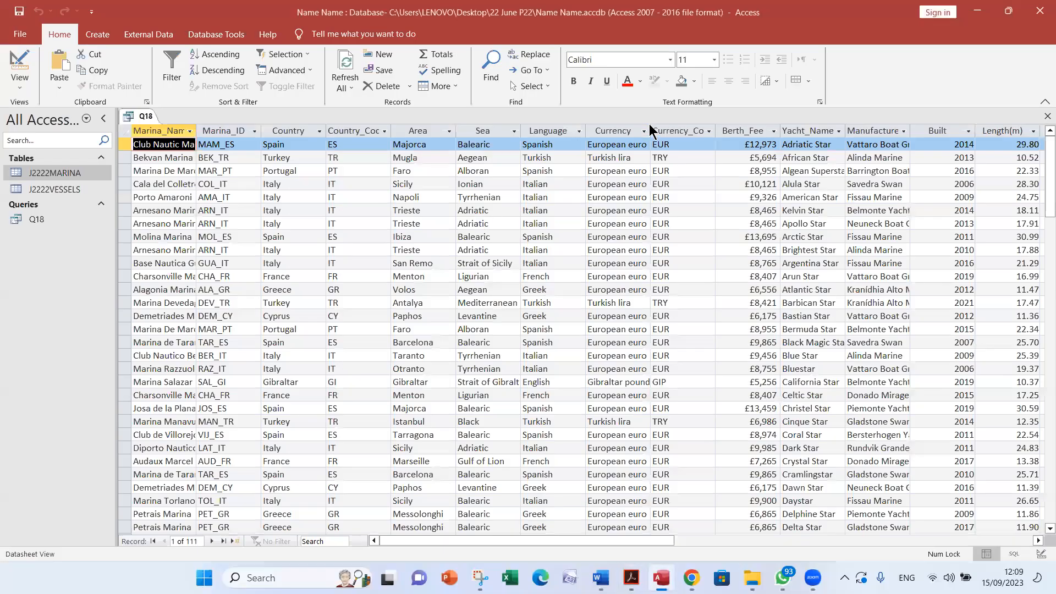
click(27, 63)
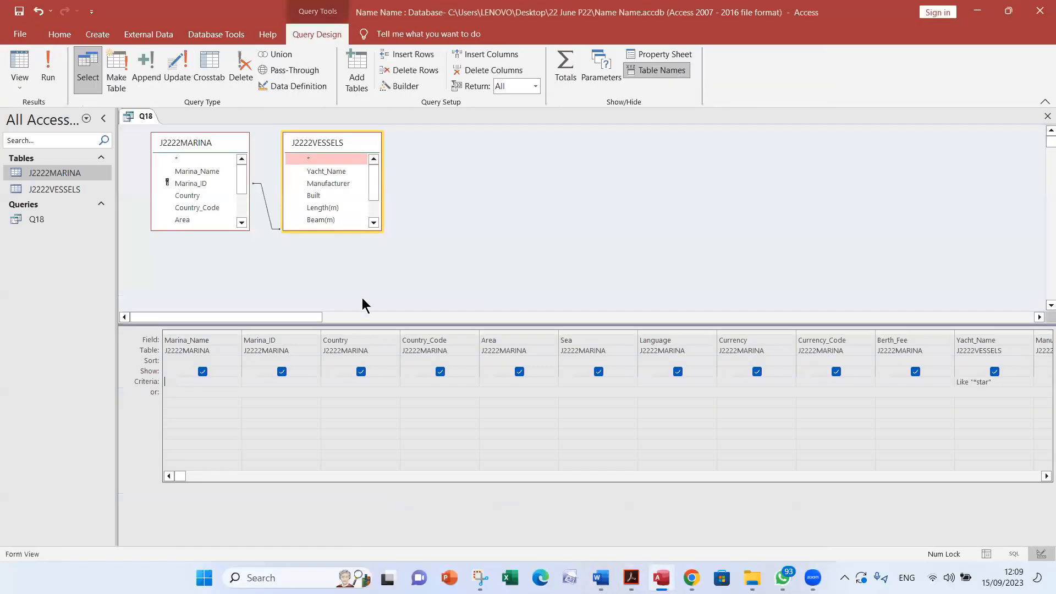
key(ctrl+v)
click(652, 392)
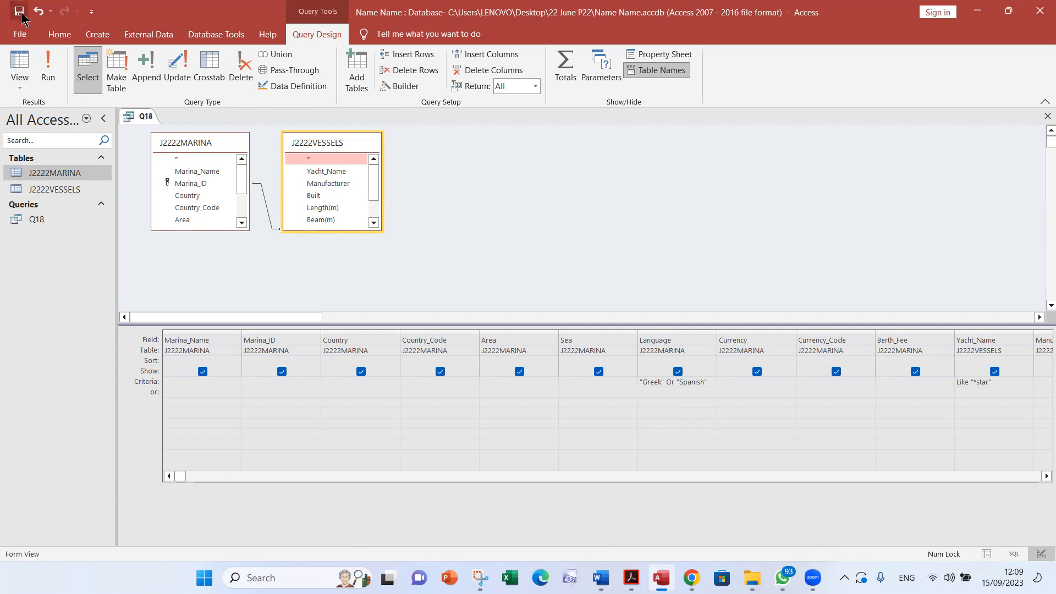
click(48, 69)
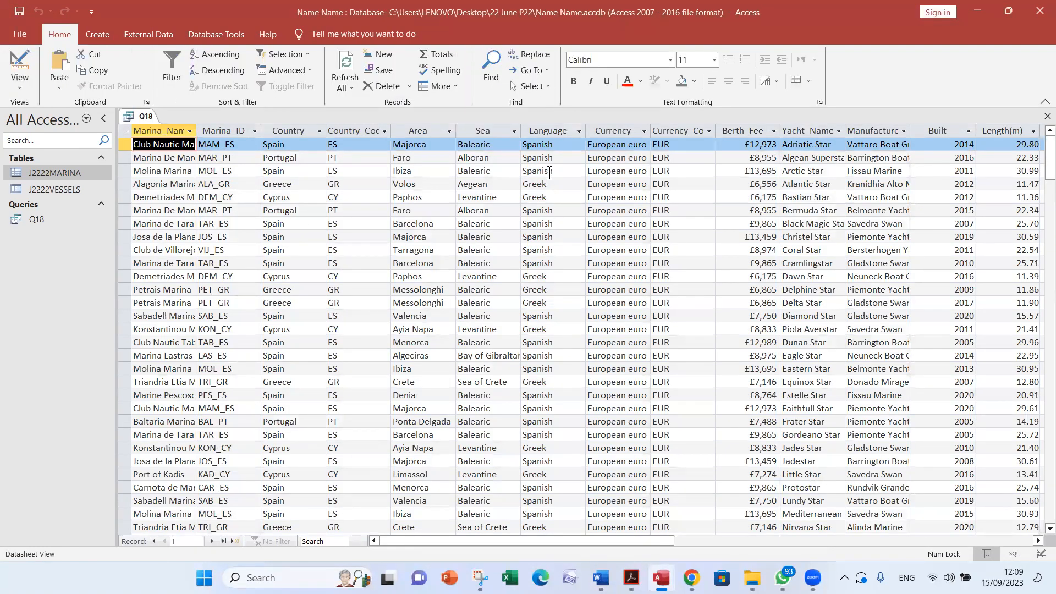
Check the Language values in the Q18 results and consult the Crewed condition in the exam paper
click(549, 144)
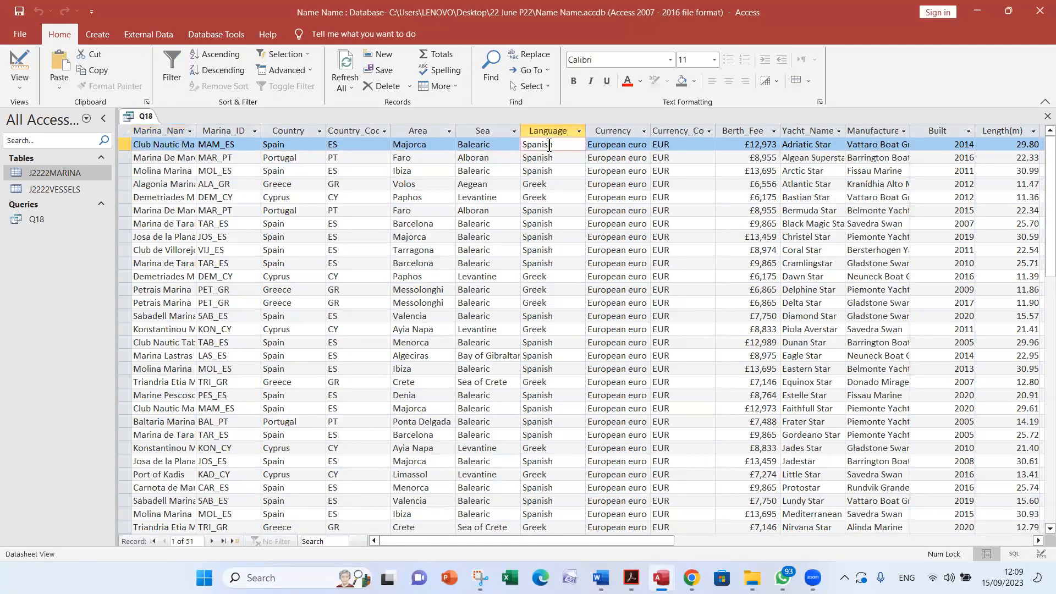
click(542, 198)
key(alt+Tab)
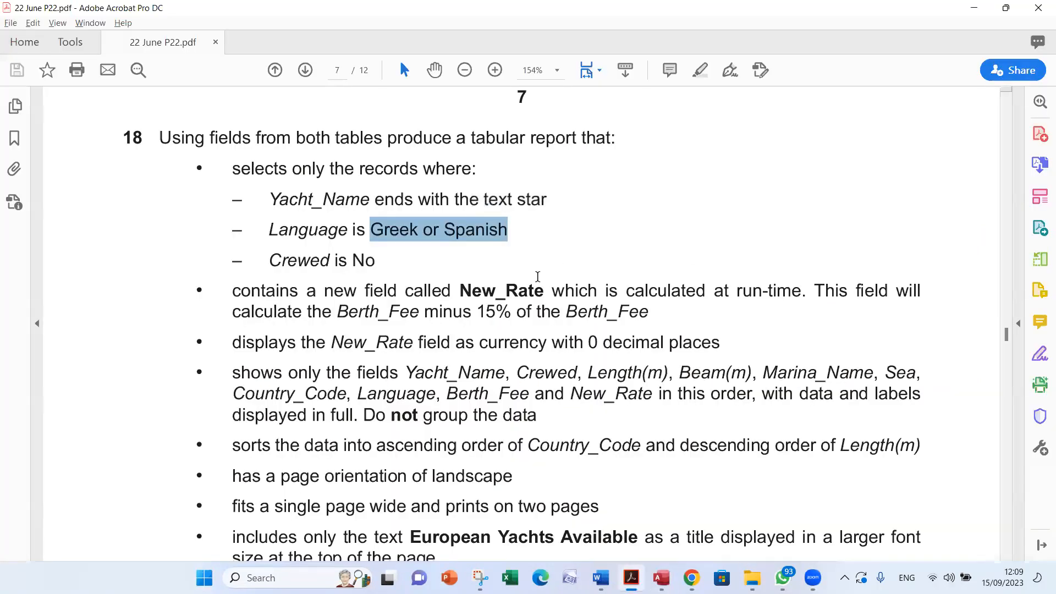
double_click(357, 257)
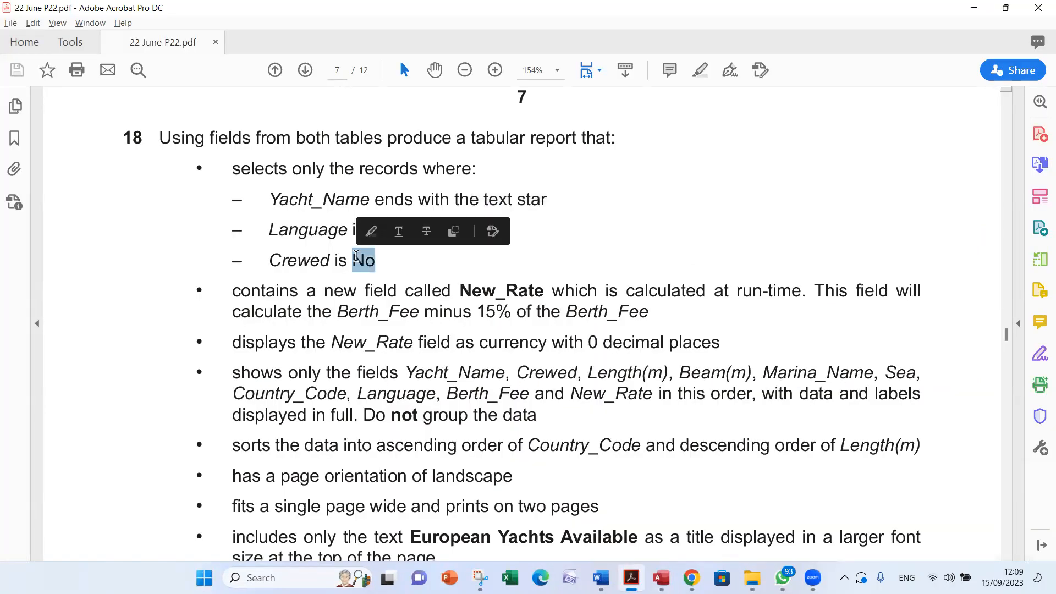
key(alt+Tab)
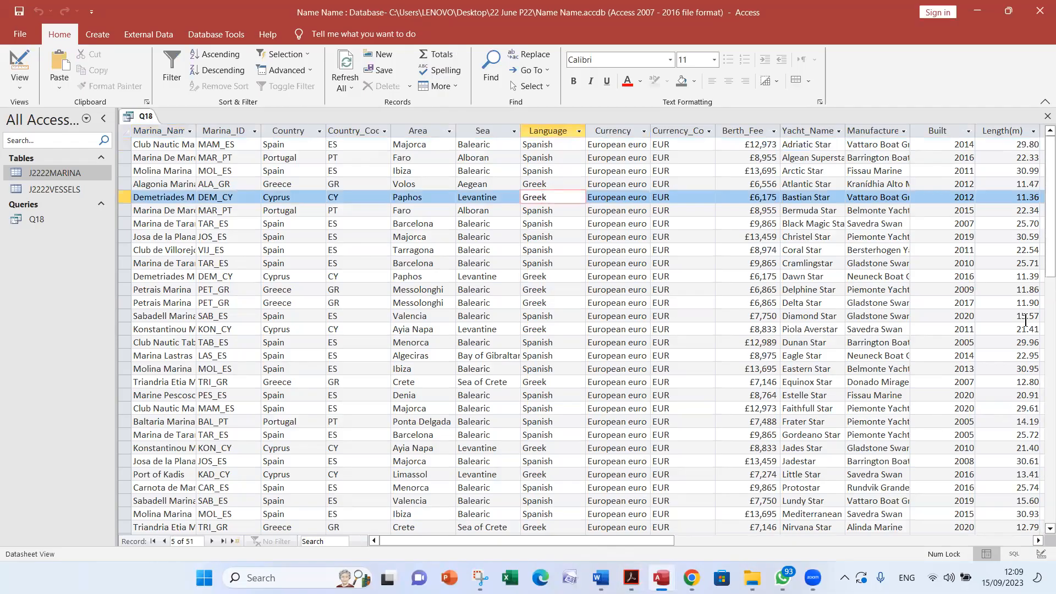
Set the Crewed criterion to No in the Q18 design and run the query
click(1037, 541)
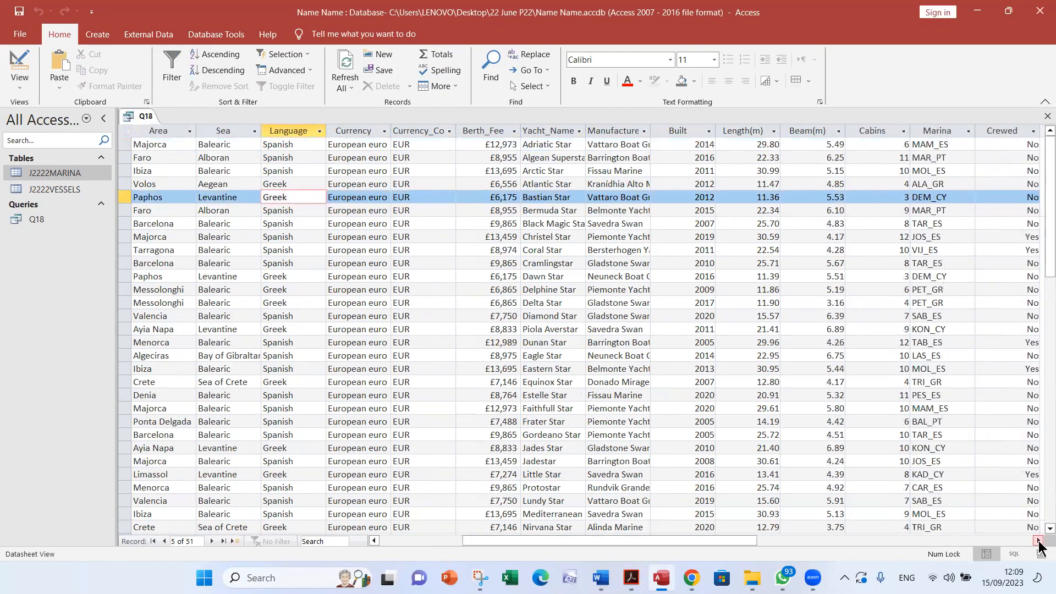
click(1038, 541)
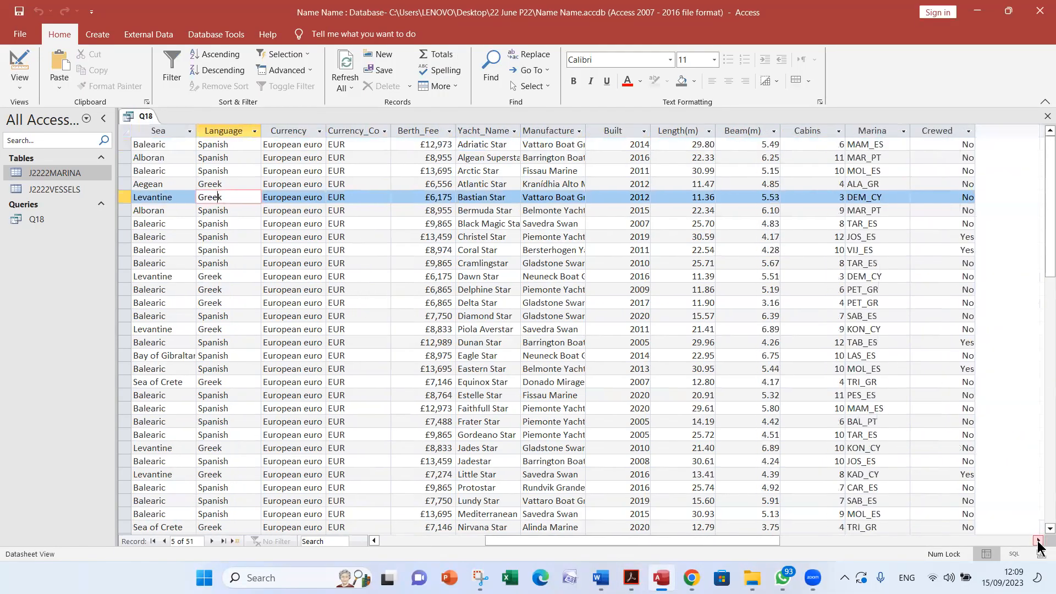
click(20, 66)
click(1045, 477)
click(1045, 477)
click(1045, 476)
click(1044, 476)
click(1044, 476)
click(1044, 477)
click(1043, 476)
click(1044, 476)
click(892, 382)
text(No)
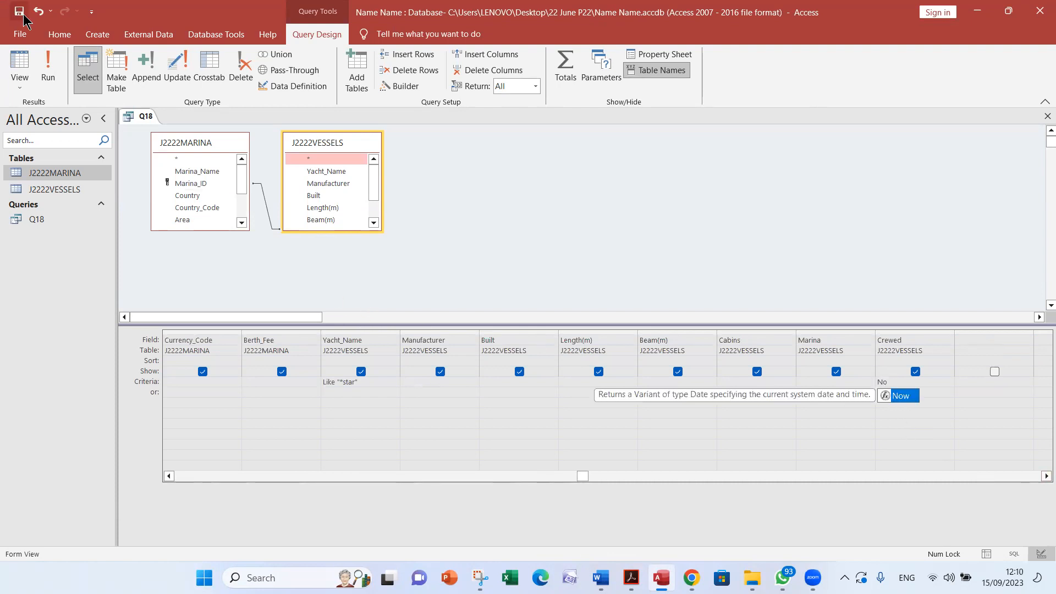
click(57, 65)
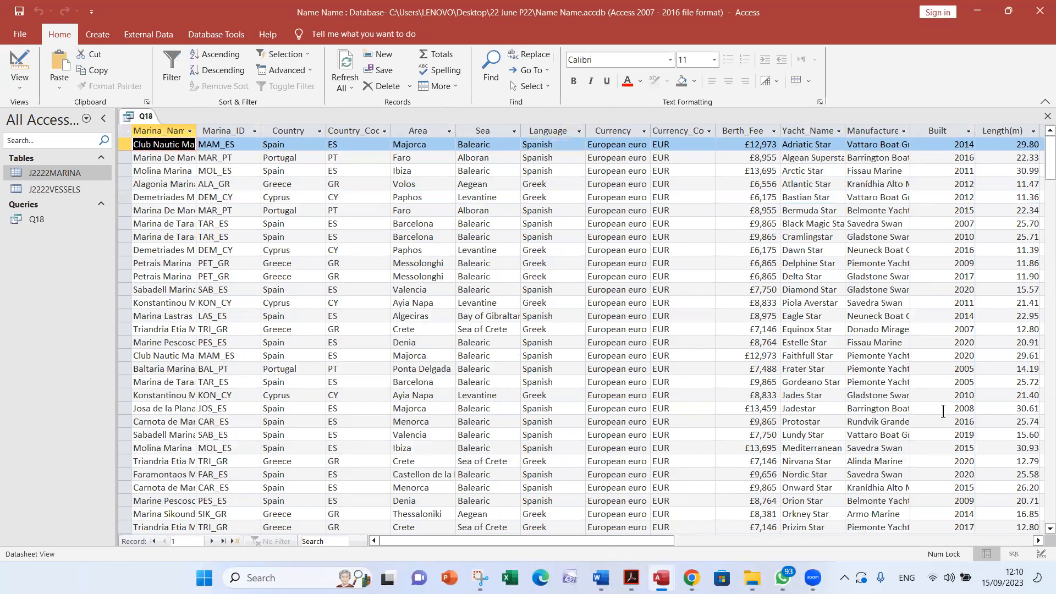
Review the Crewed values in the Q18 results and widen the Yacht_Name column to show the yacht names more fully
click(1013, 540)
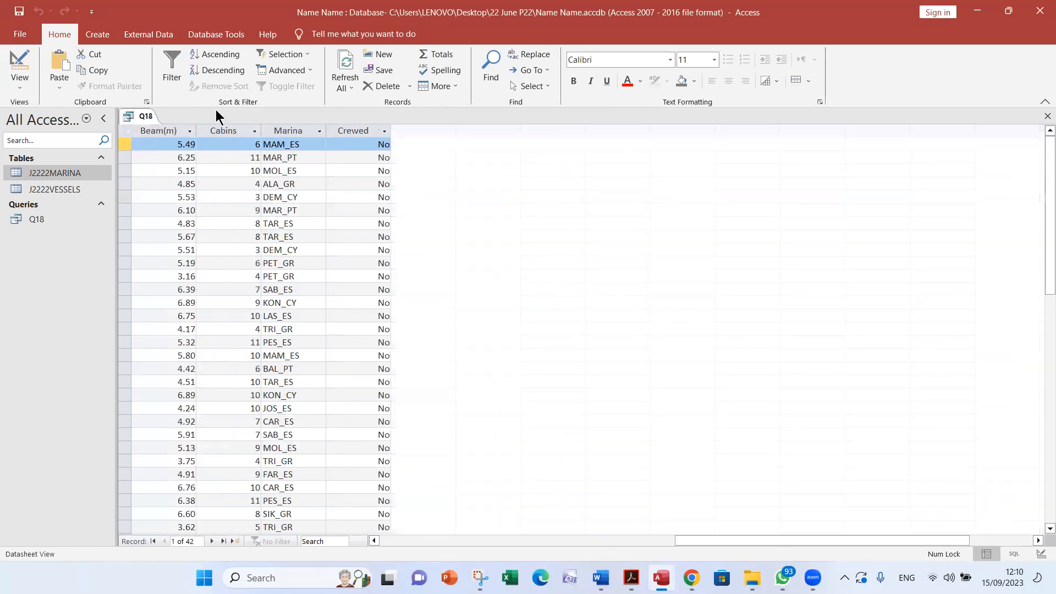
scroll(374, 165, down, 10)
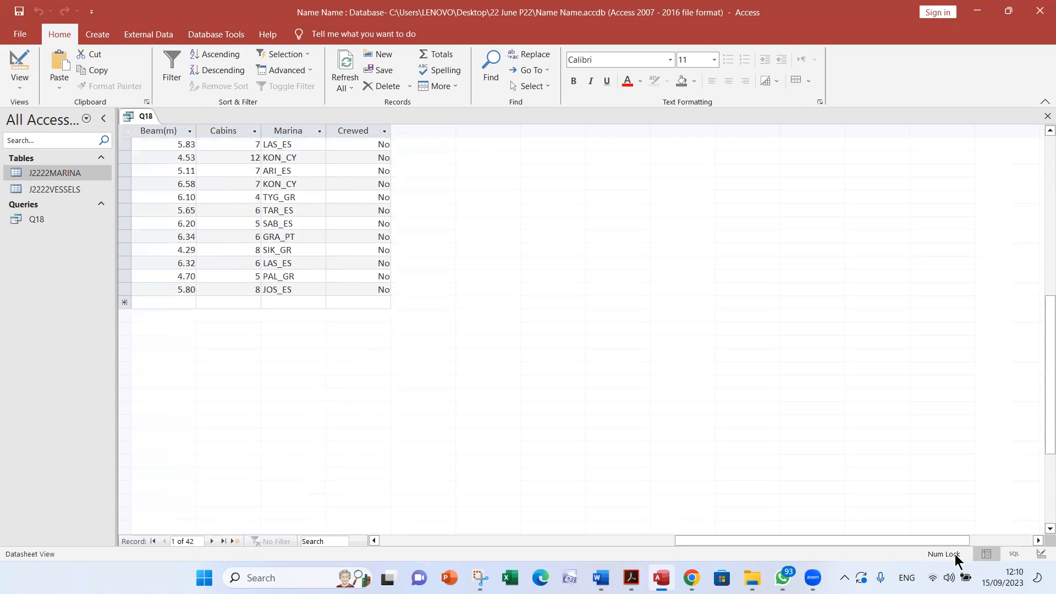
scroll(916, 545, left, 10)
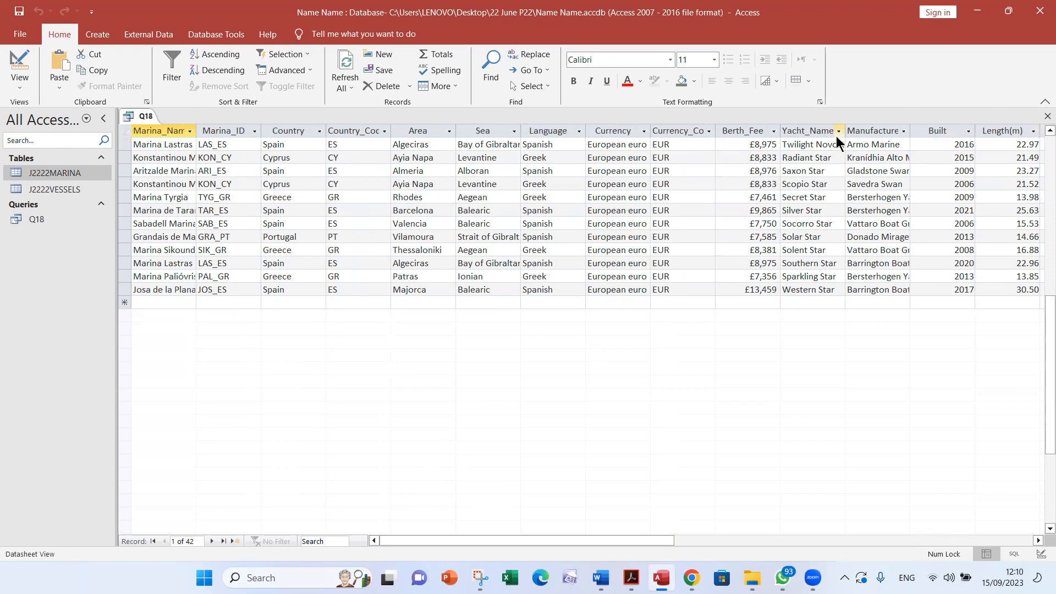
drag(845, 132, 857, 138)
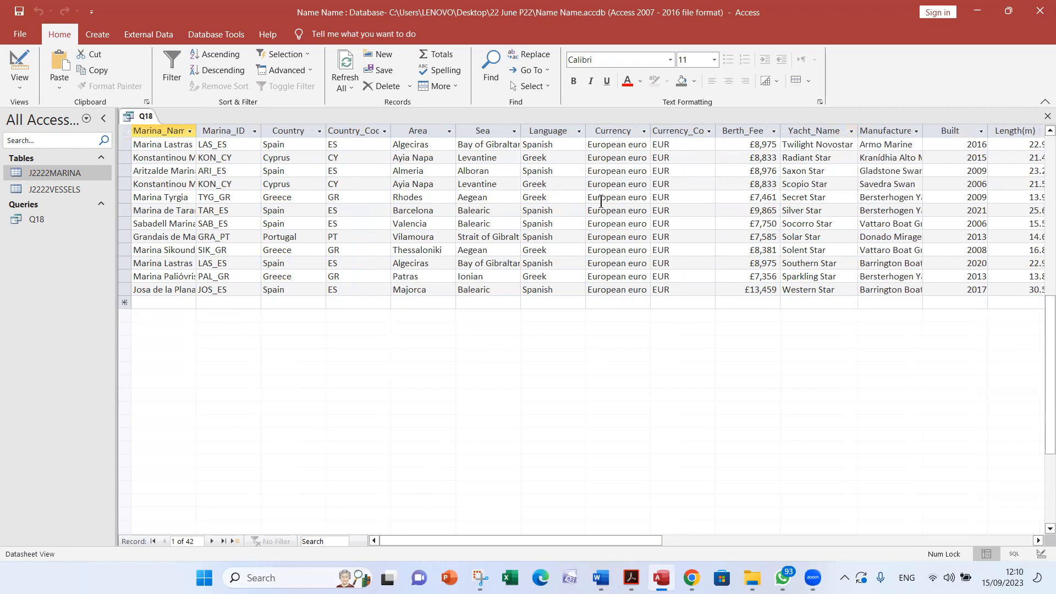
scroll(550, 149, up, 4)
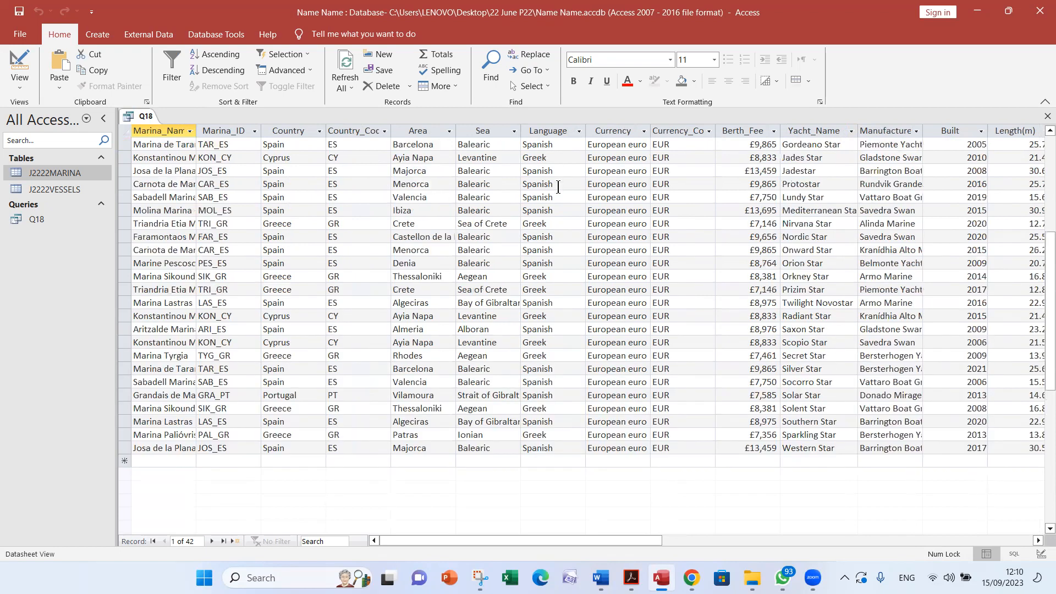
Switch to the exam paper in Acrobat and consult the New_Rate calculated field requirement in question 18, selecting the field name
key(alt+Tab)
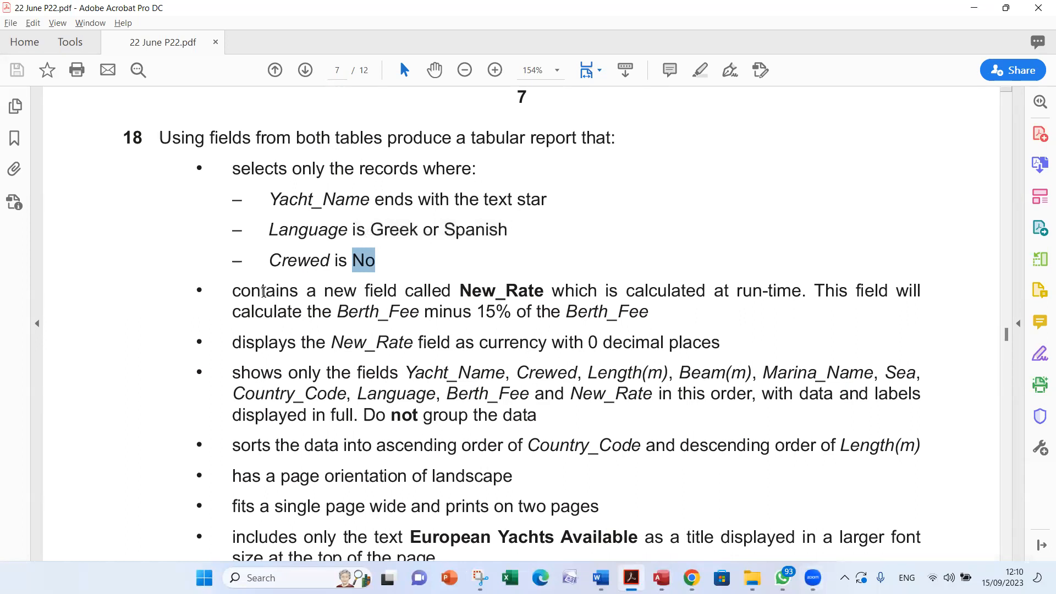
drag(460, 287, 543, 282)
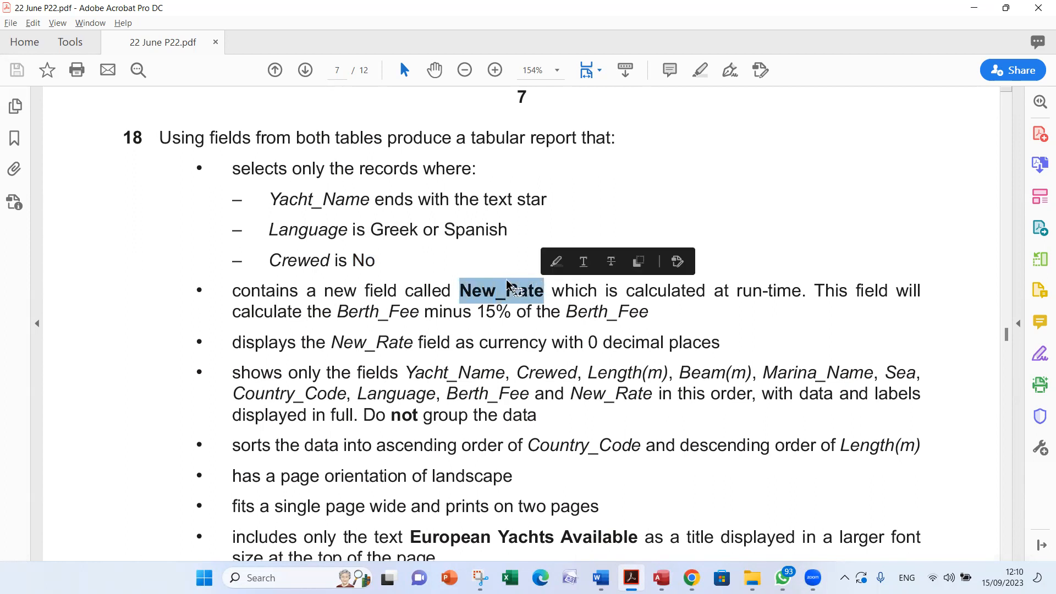
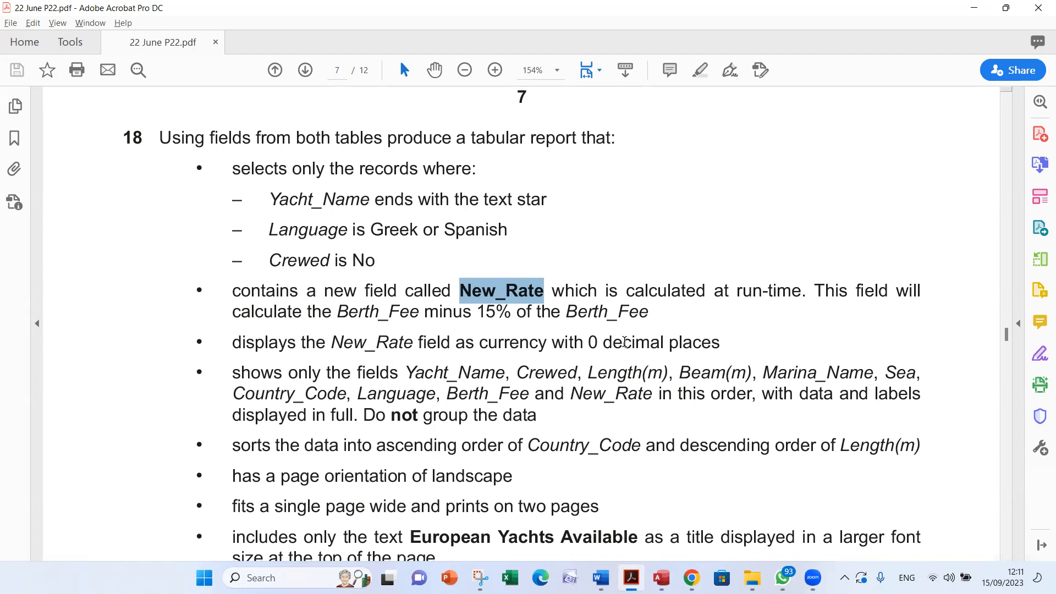
Return to Access, open the Q18 query's design and start a new field in the first empty column after Crewed
key(alt+Tab)
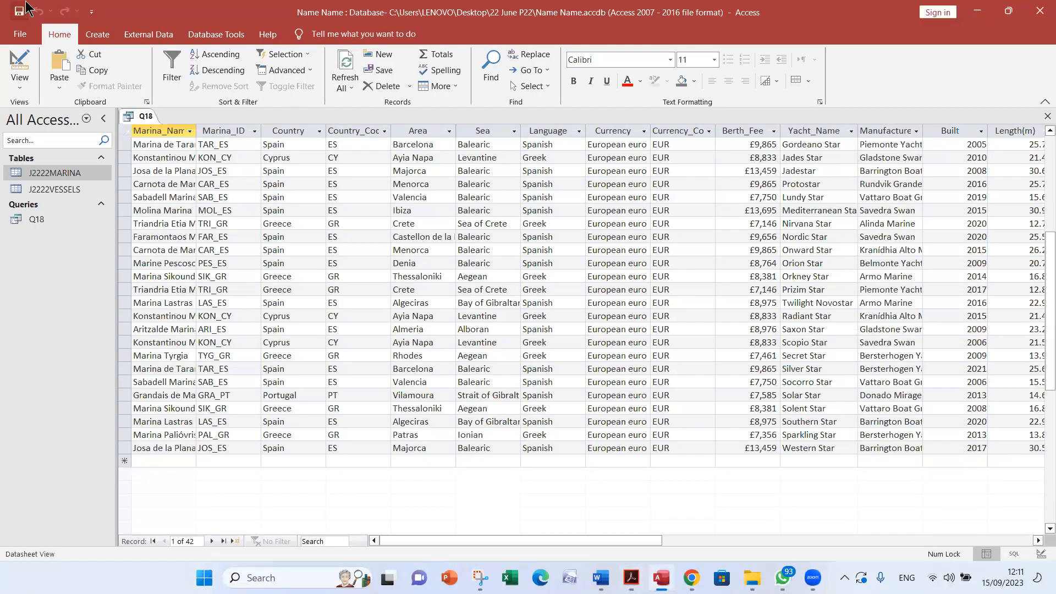
click(32, 65)
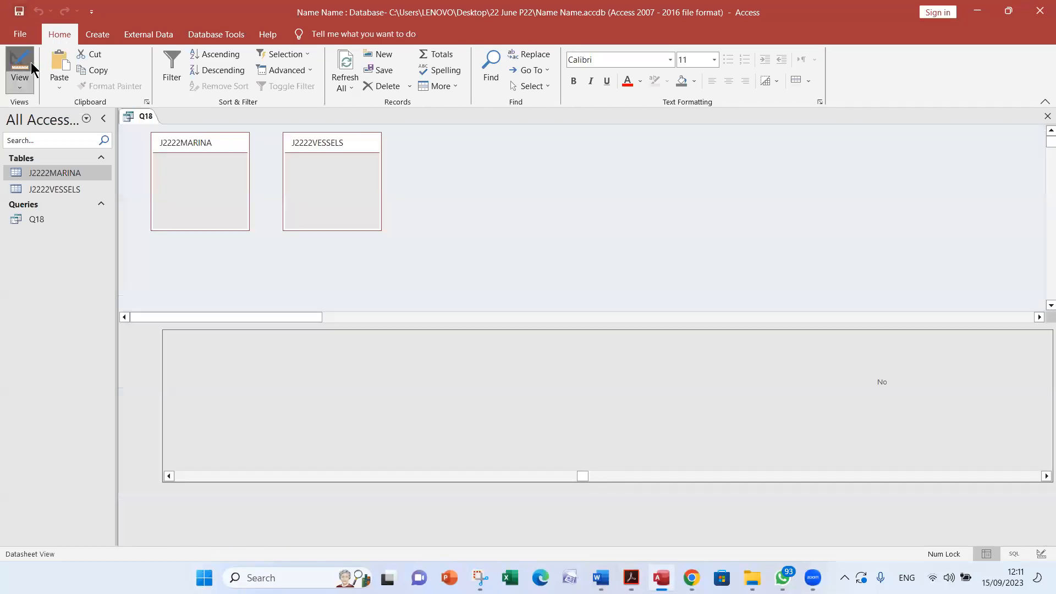
click(1045, 476)
click(1046, 476)
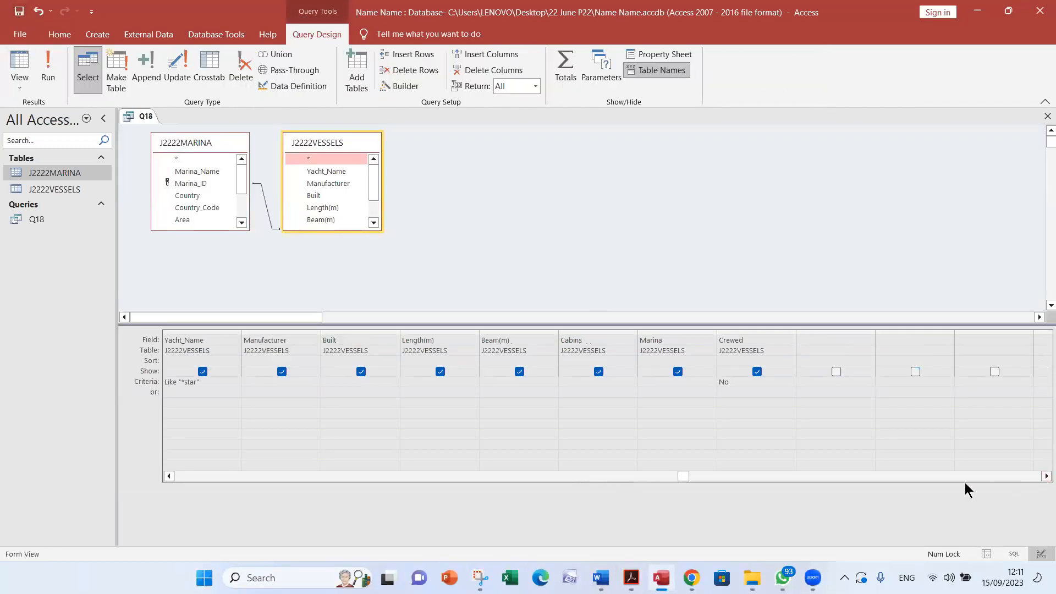
click(812, 340)
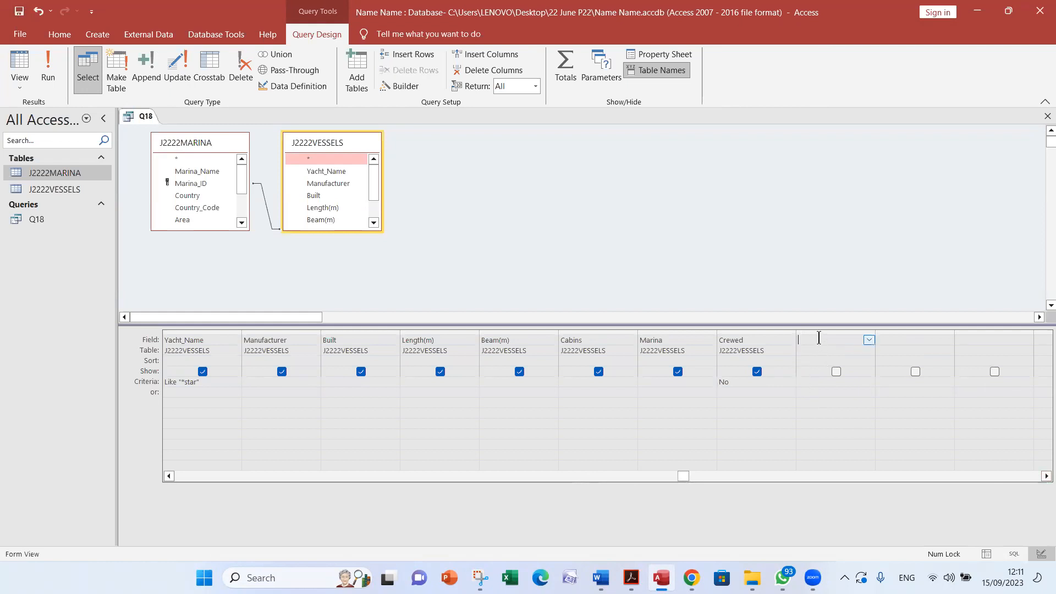
Start a calculated field in the first empty column of query Q18, entering New_Rate:= as the beginning of its expression
click(398, 87)
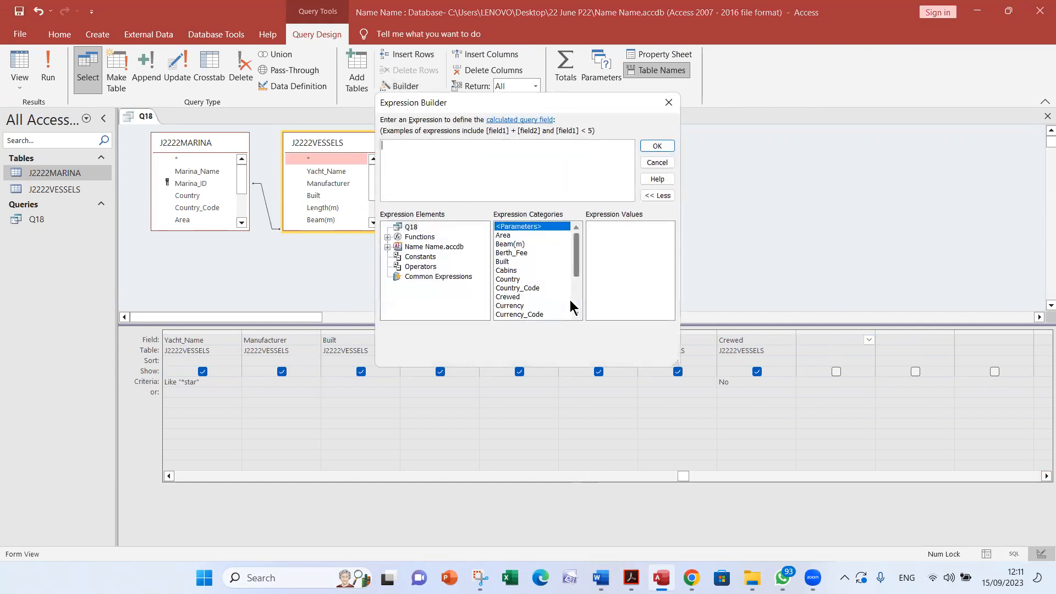
key(alt+Tab)
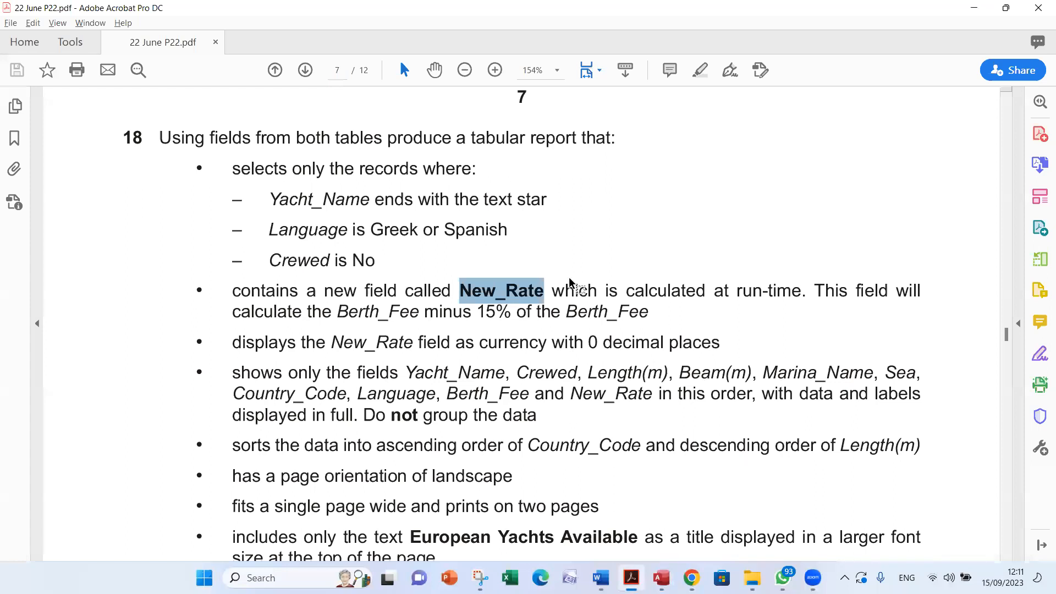
key(alt+Tab)
text(New_Rate)
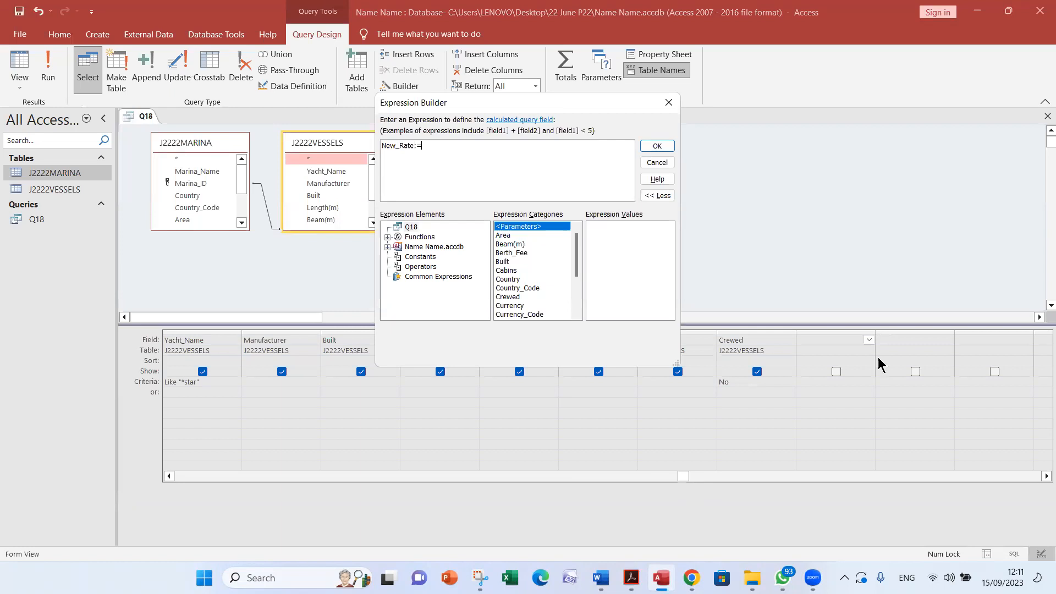
click(452, 146)
Complete the New_Rate expression as [Berth_Fee] *0.85, following the 15% reduction in the task sheet, and confirm it
key(alt+Tab)
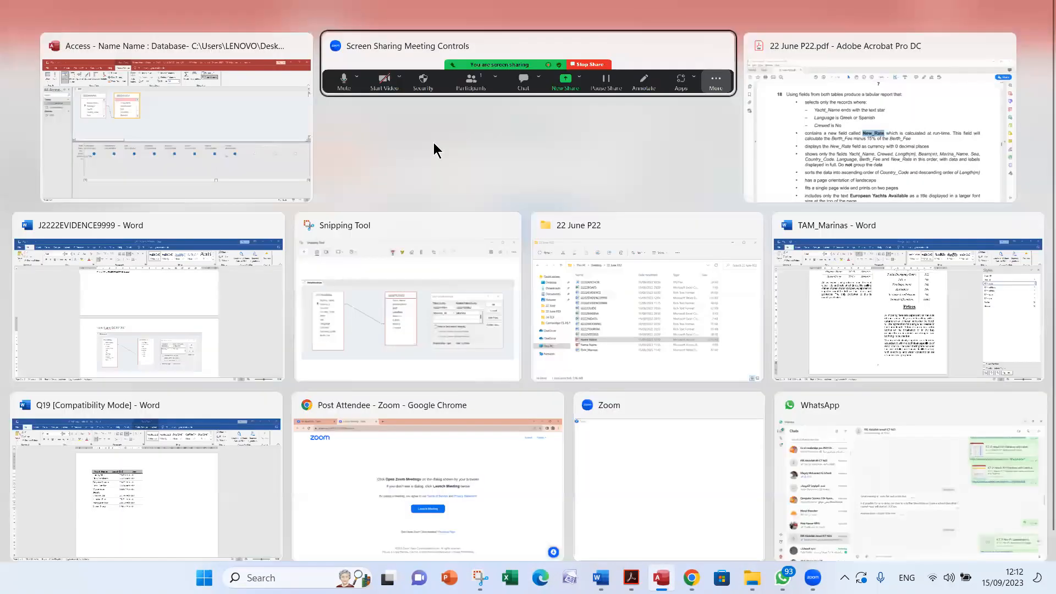
key(alt+Tab)
click(344, 315)
drag(345, 315, 425, 321)
key(alt+Tab)
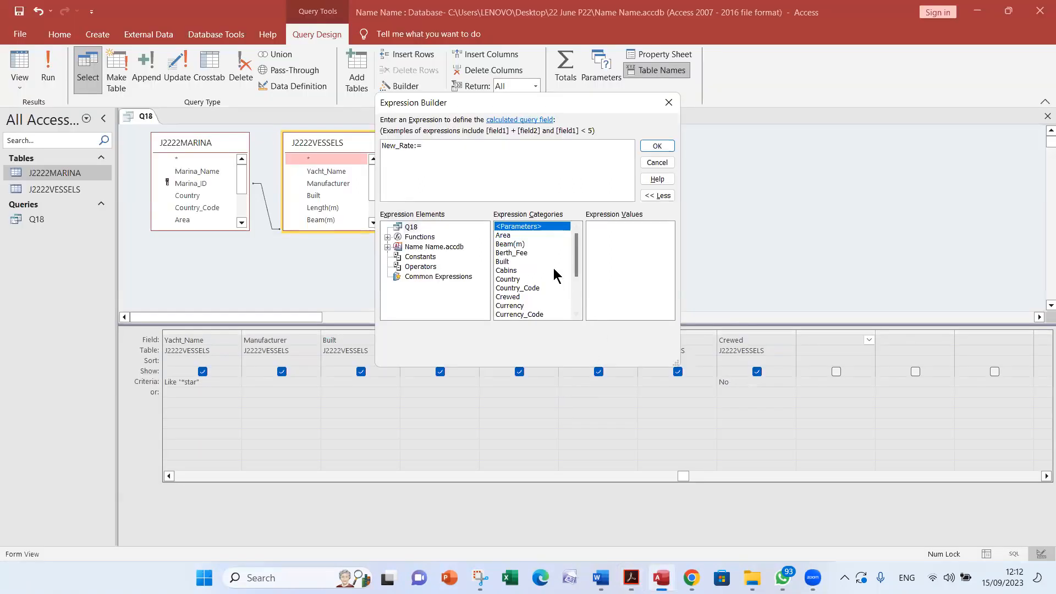
click(521, 253)
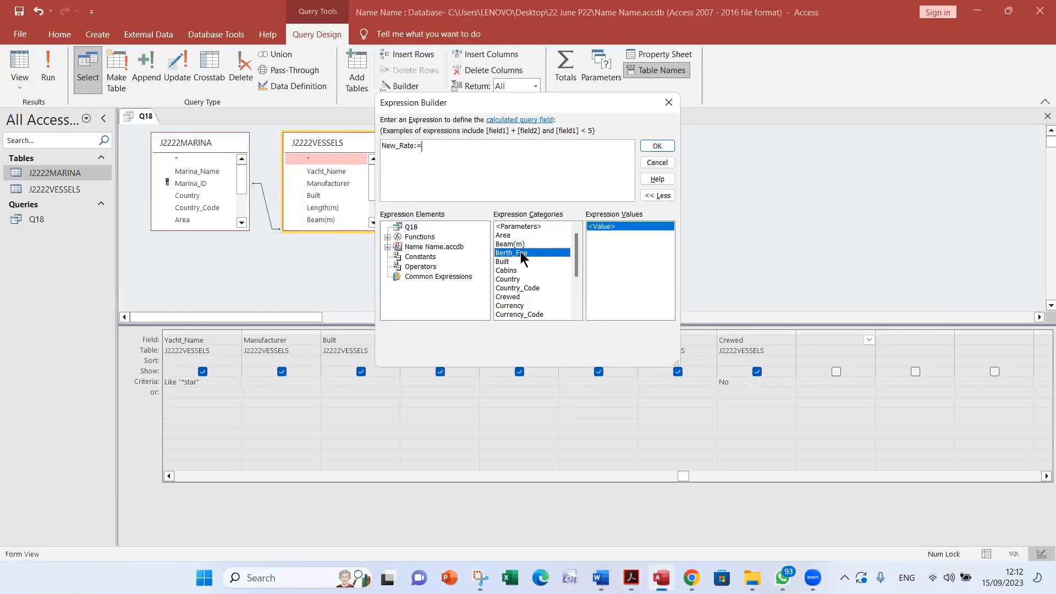
double_click(520, 253)
key(alt+Tab)
key(alt+Tab)
text(*085)
key(BackSpace)
key(BackSpace)
text(.85)
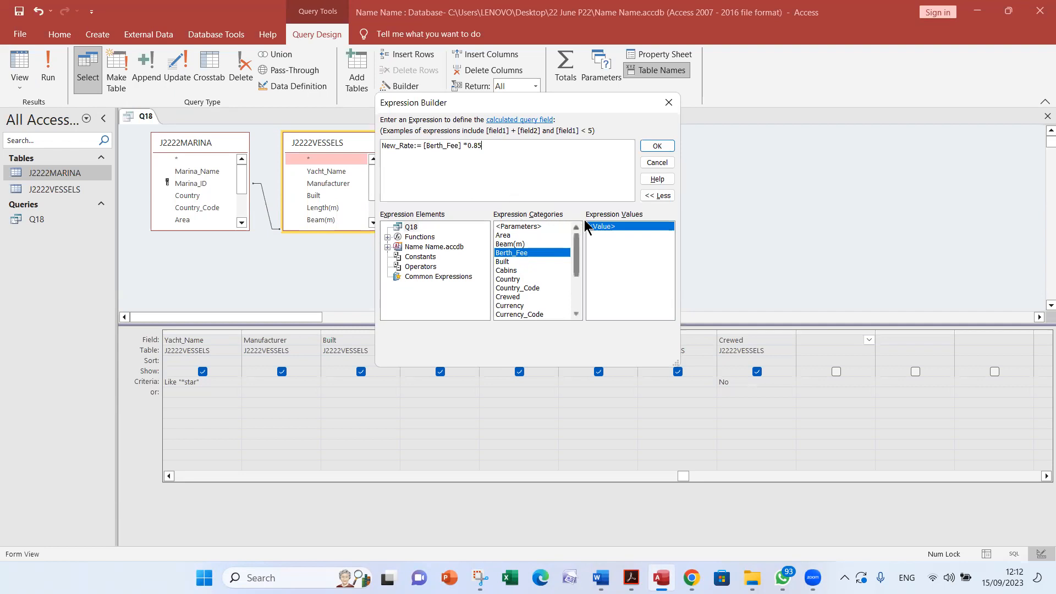
click(656, 145)
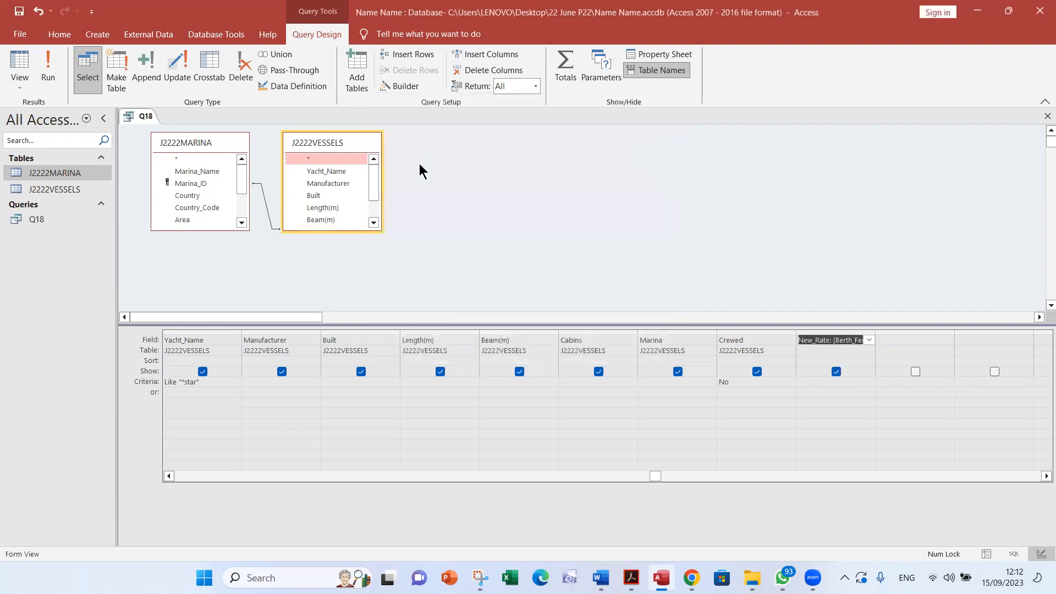
Run query Q18 and compare the New_Rate column with the format required in the task PDF
click(48, 69)
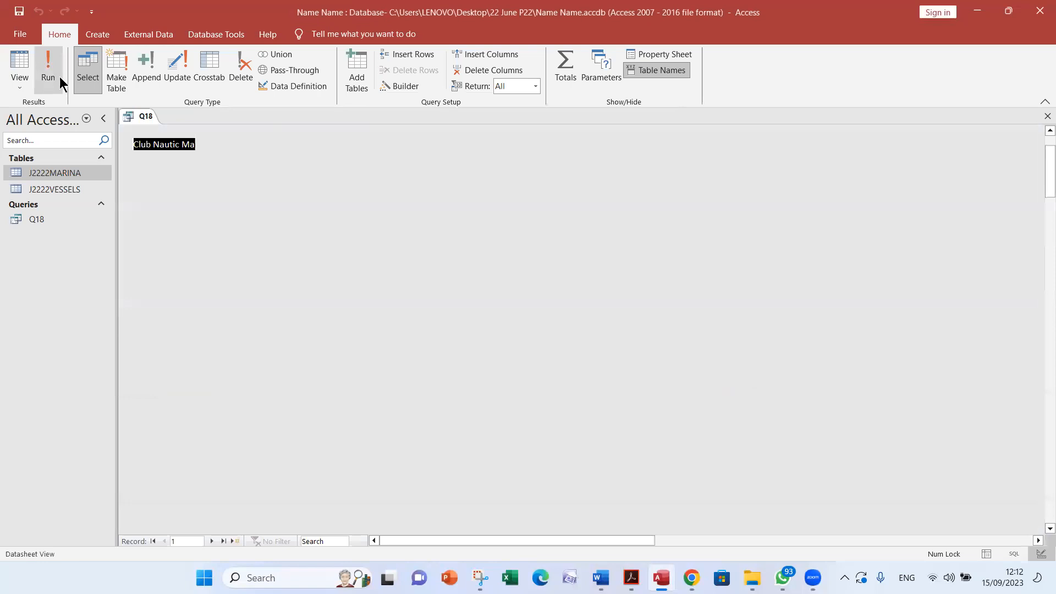
click(980, 538)
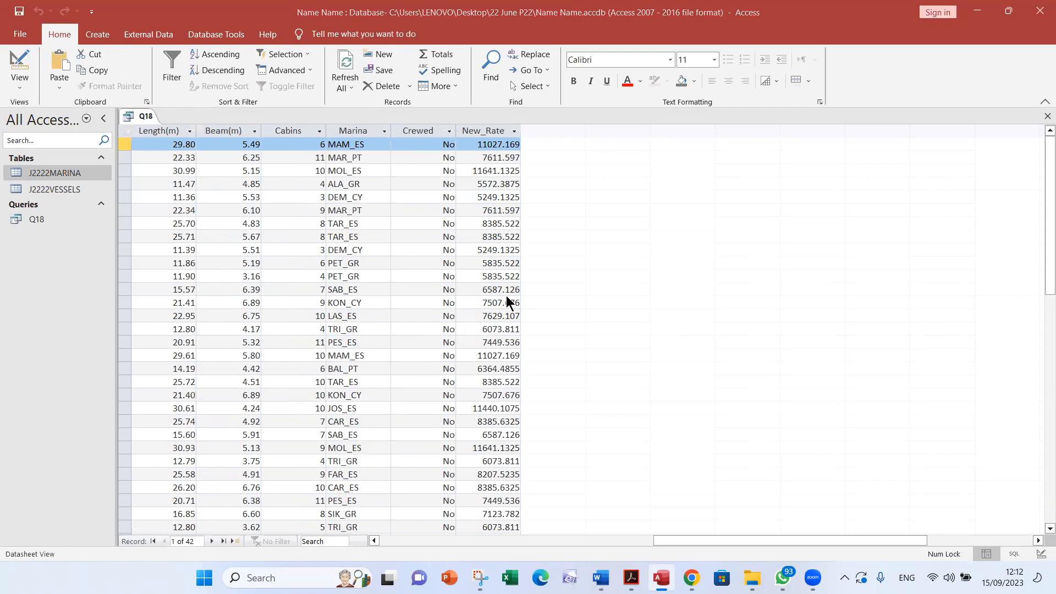
key(alt+Tab)
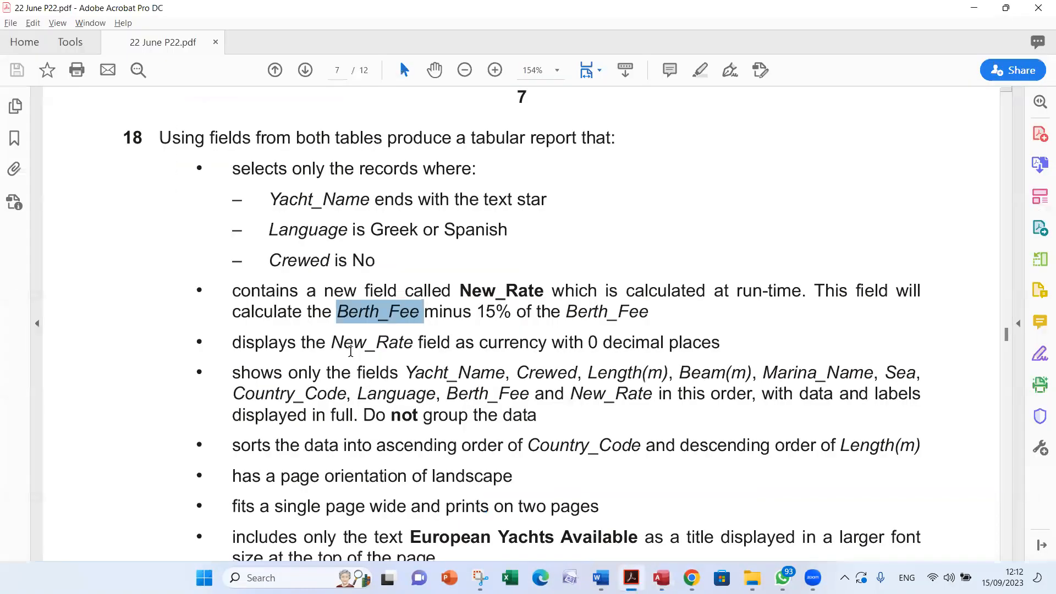
click(509, 342)
key(alt+Tab)
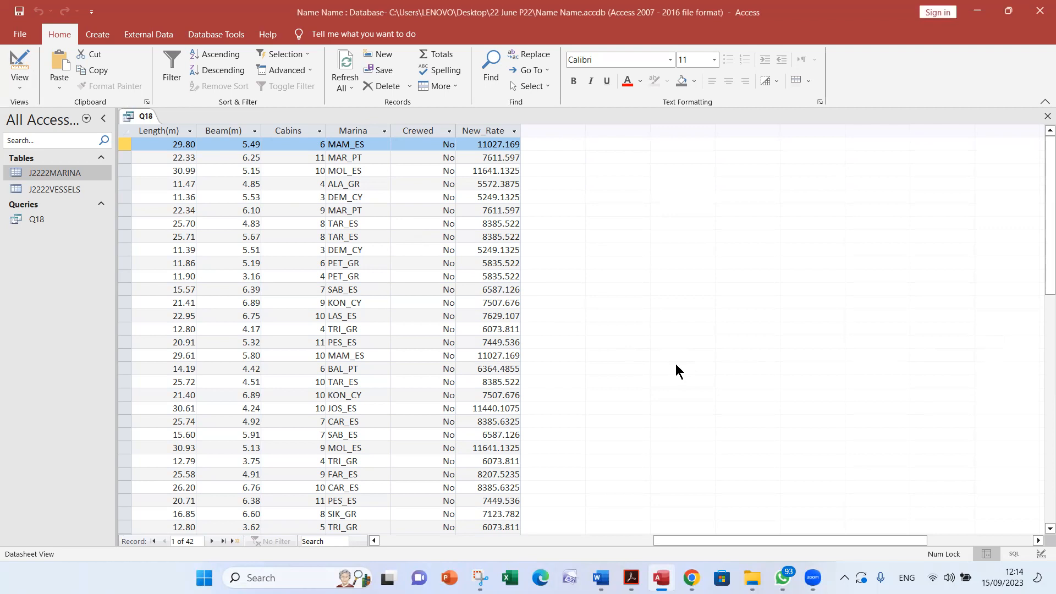
In the query's design, set the New_Rate field's format to Currency with 0 decimal places
click(20, 65)
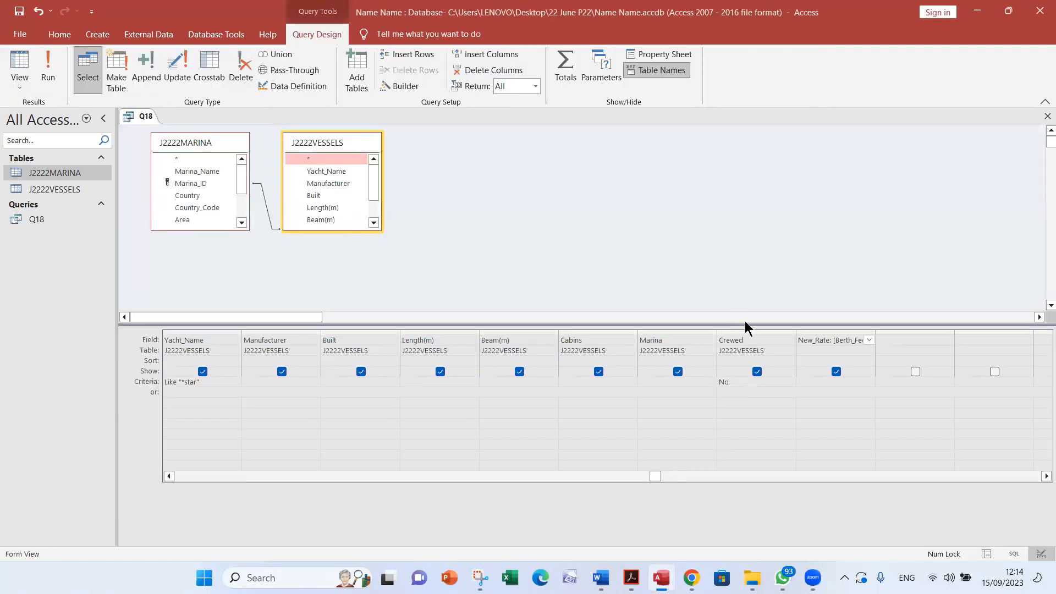
right_click(815, 338)
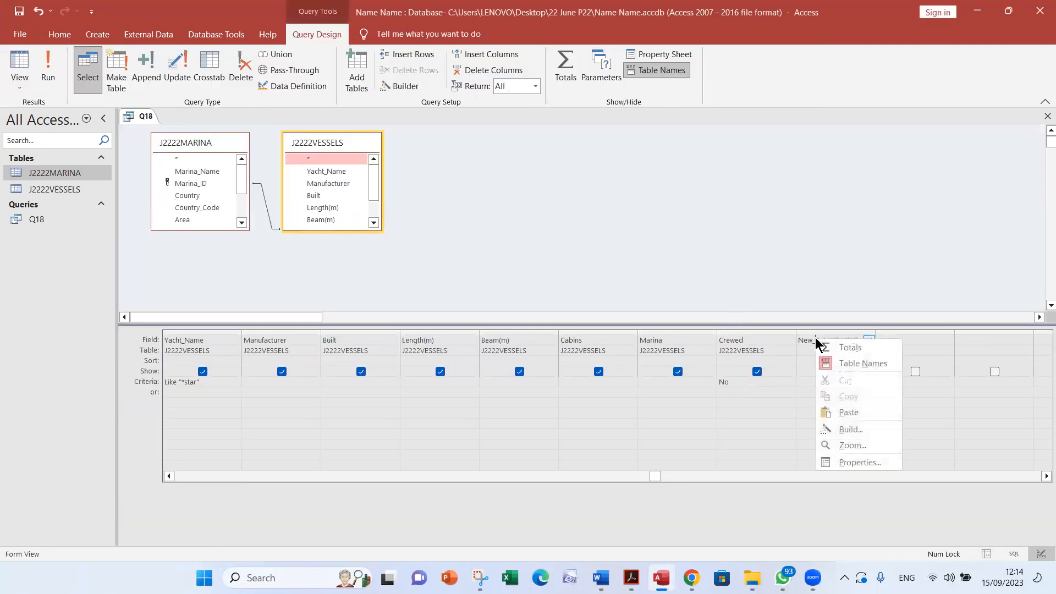
click(831, 461)
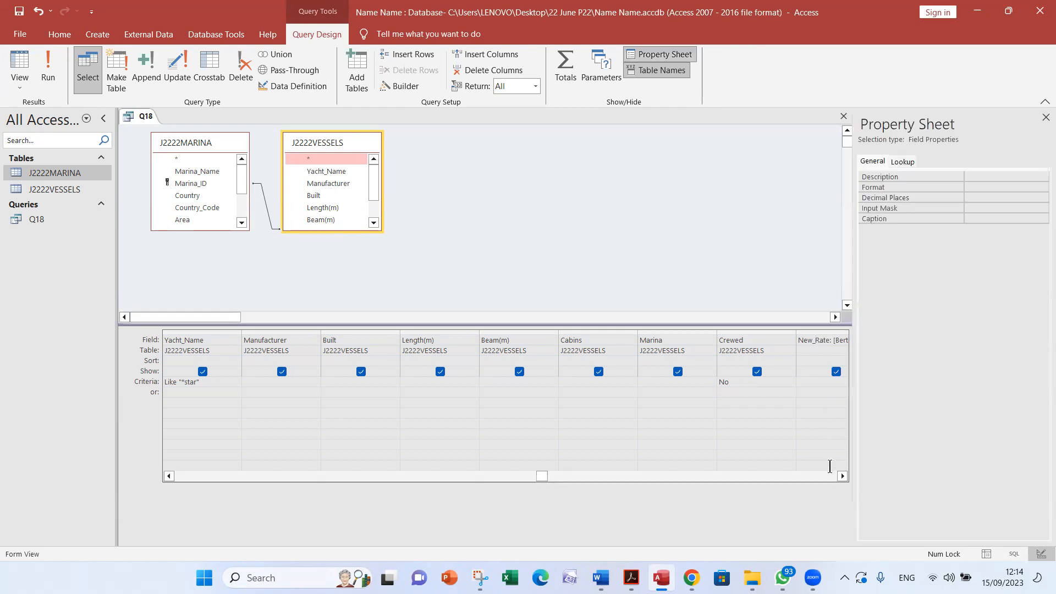
click(974, 189)
click(1043, 187)
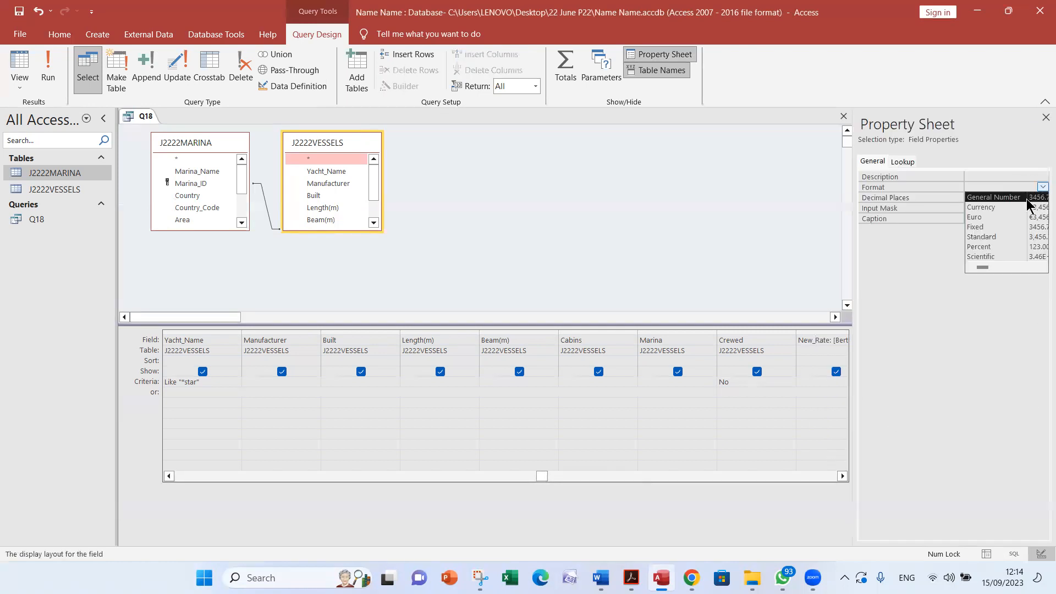
click(1024, 207)
click(1015, 197)
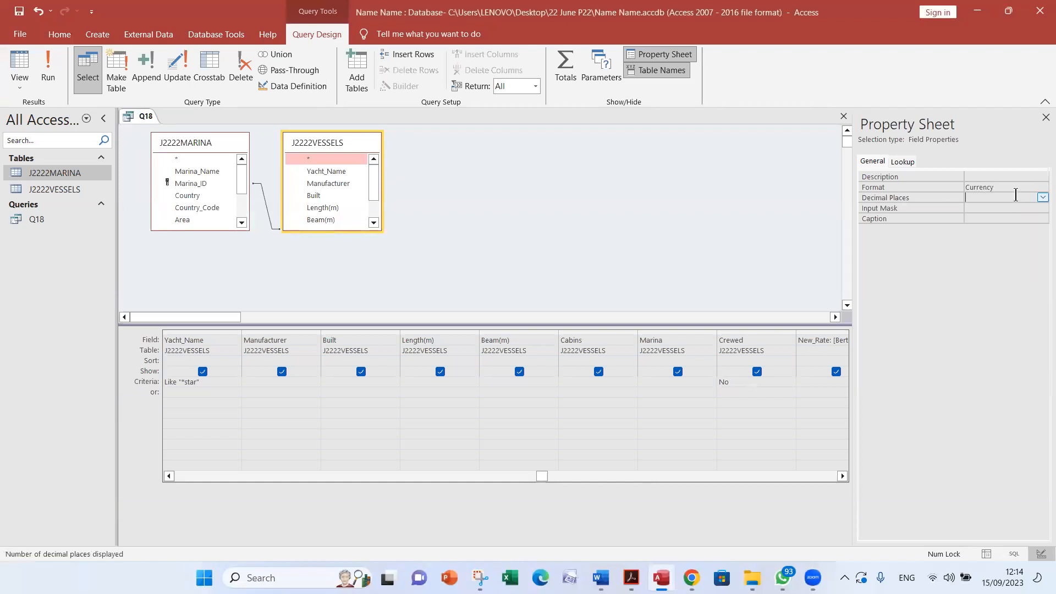
click(1043, 197)
click(1005, 217)
click(1045, 118)
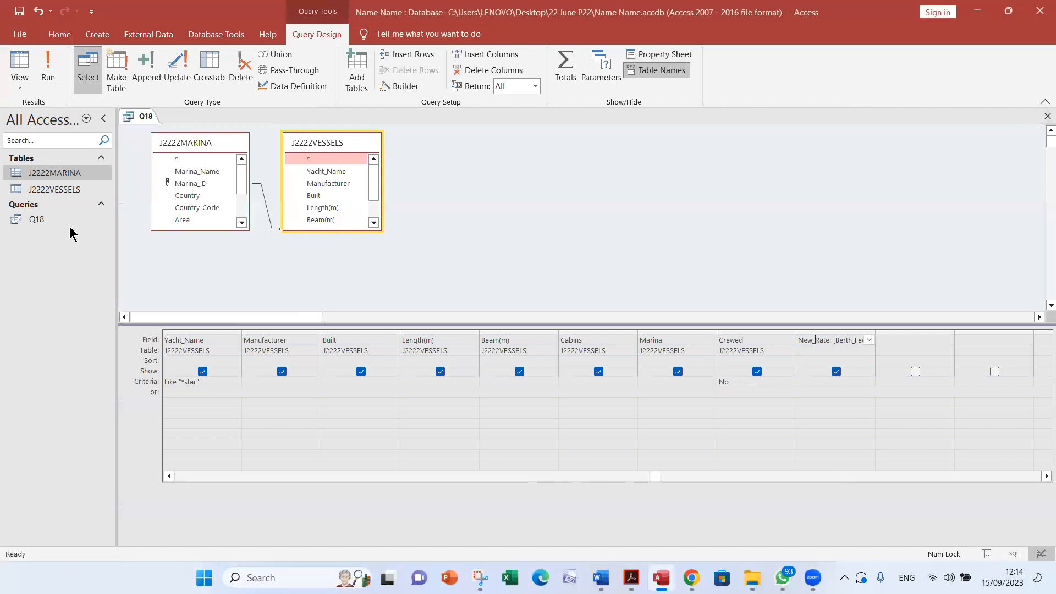
Run query Q18 again to check the New_Rate formatting, and review the report requirements in the task PDF
click(48, 69)
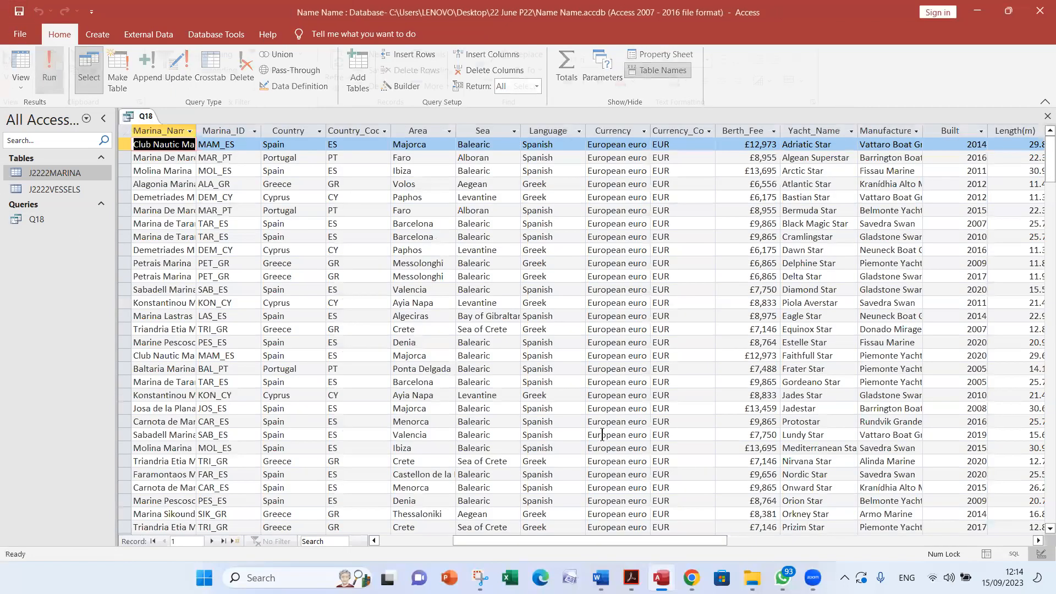
click(928, 538)
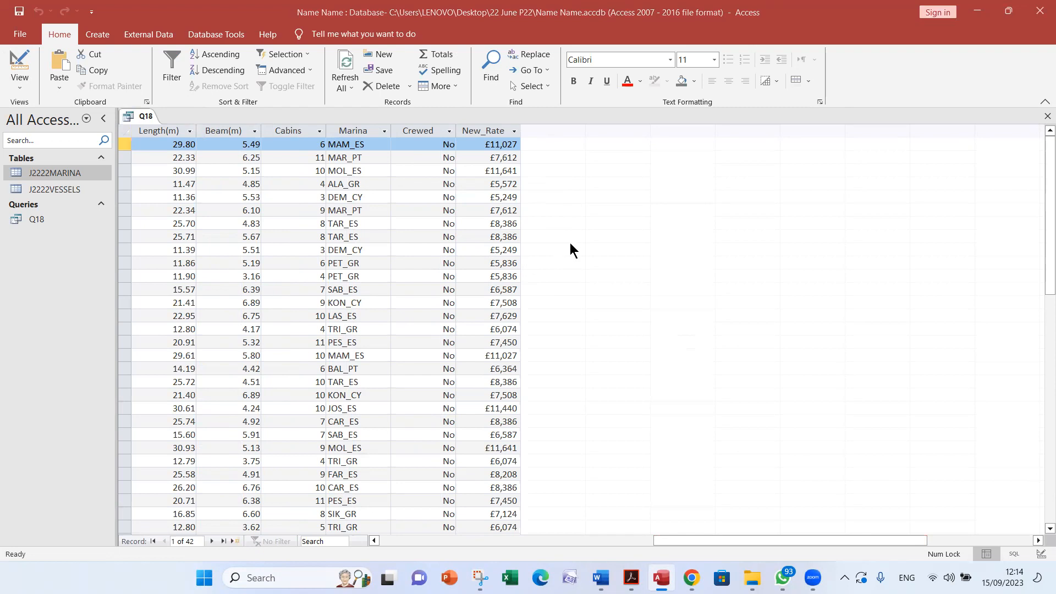
key(super+Tab)
key(alt+Tab)
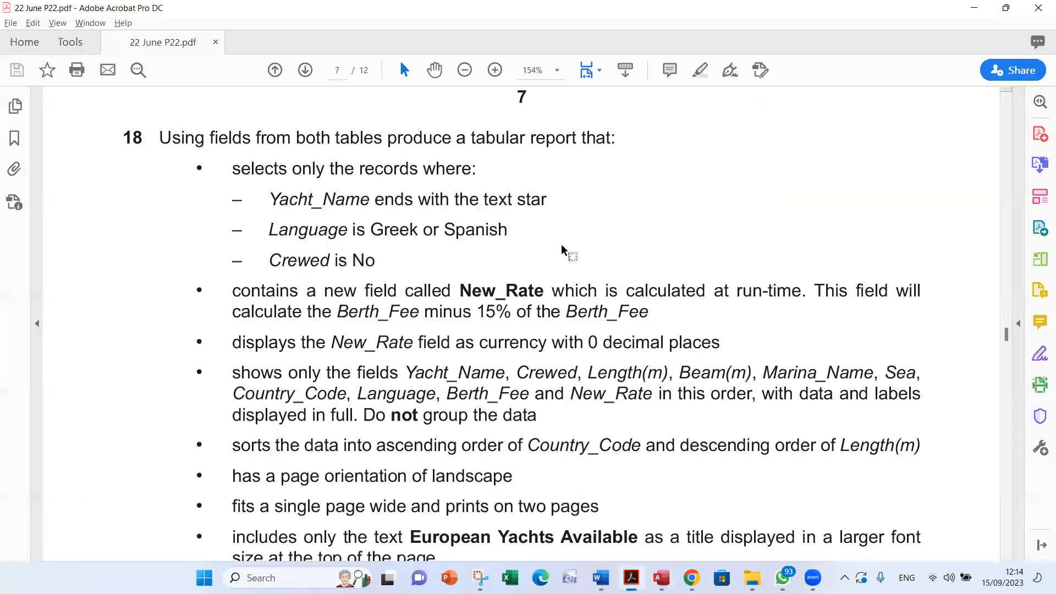
scroll(554, 272, down, 1)
scroll(555, 273, up, 1)
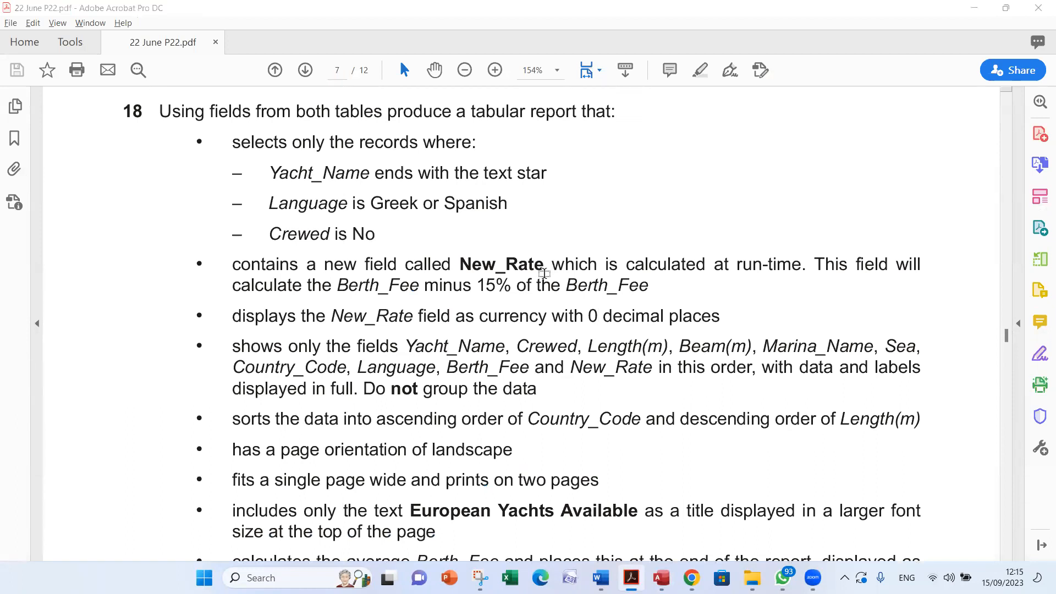
key(alt+Tab)
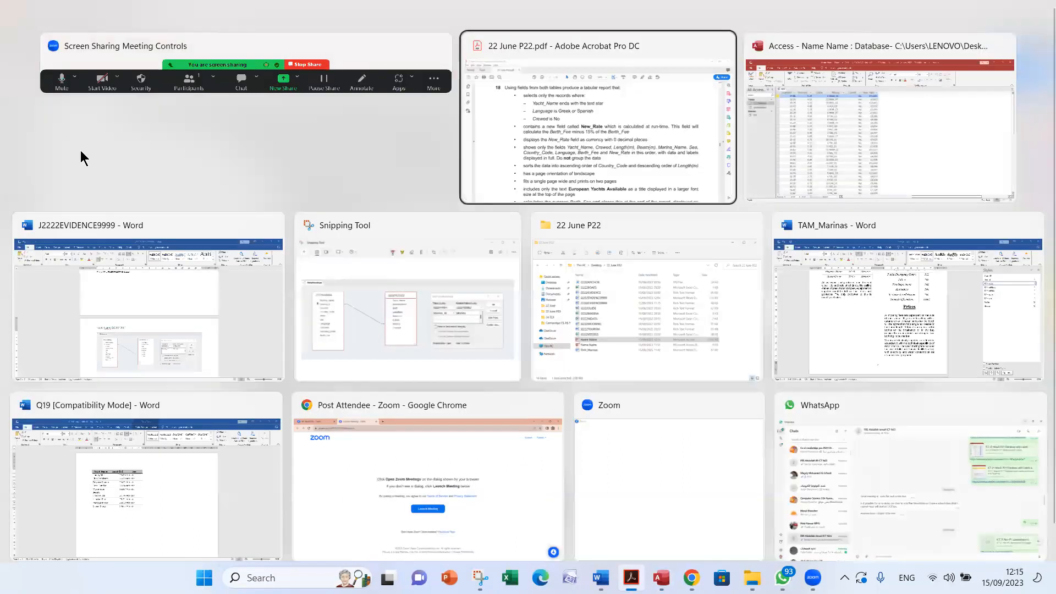
key(alt+Tab)
key(alt+Tab)
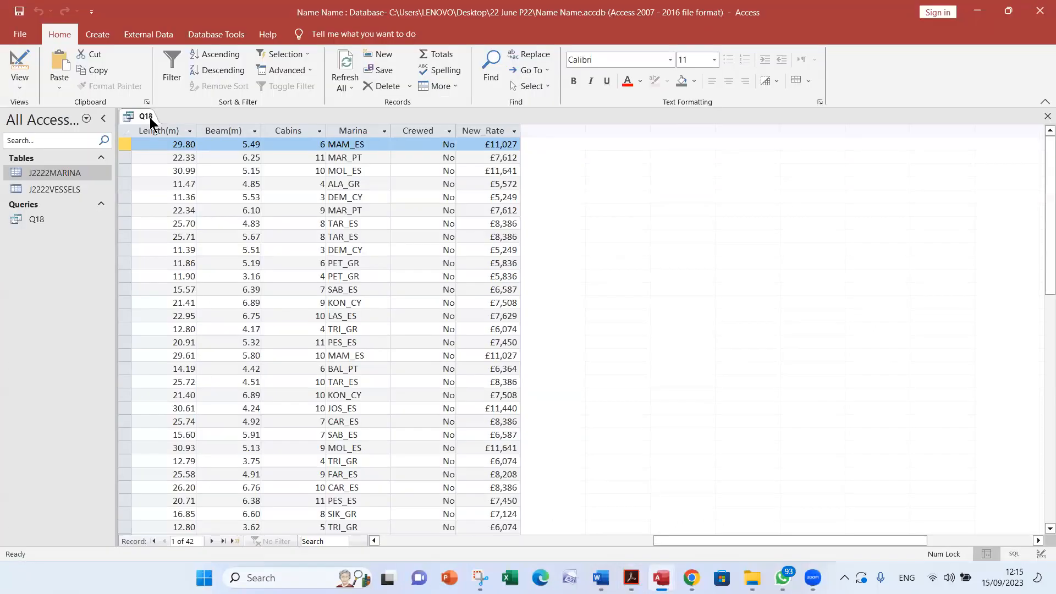
Close query Q18 and start the Report Wizard with Q18 as the source
click(1047, 117)
click(74, 219)
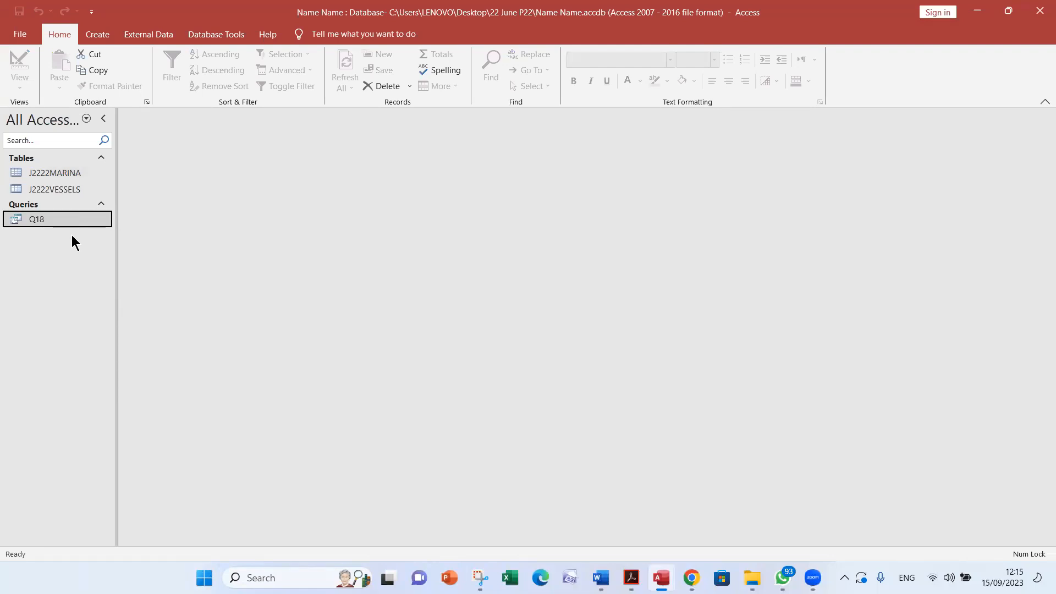
click(97, 36)
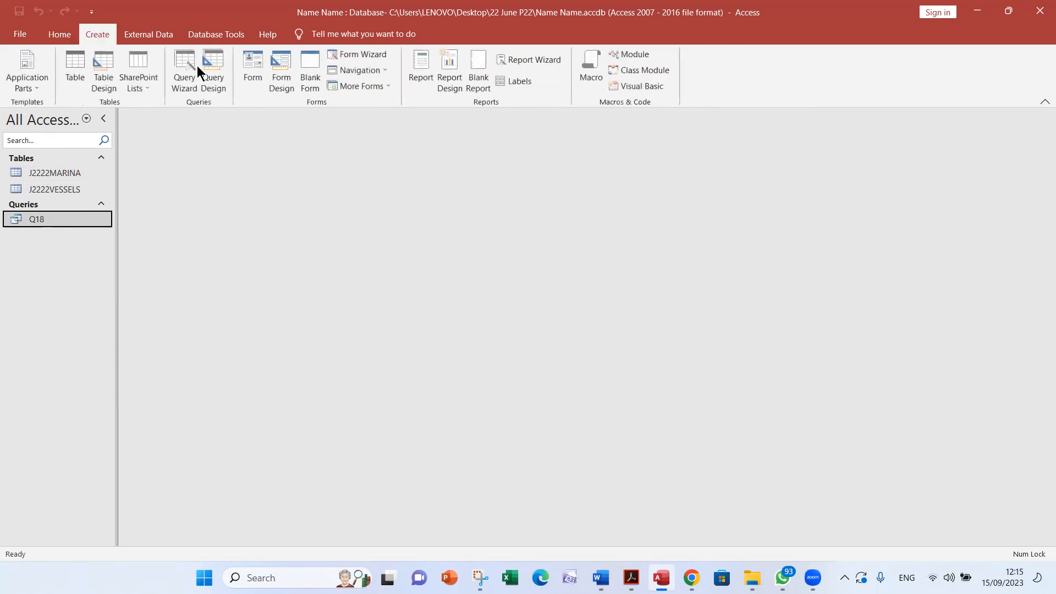
click(534, 60)
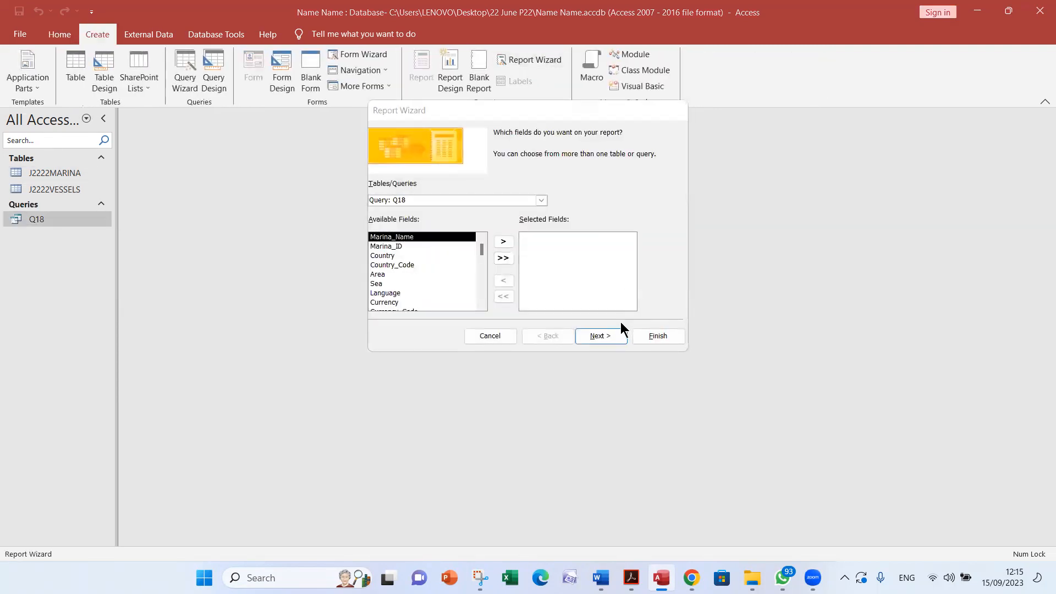
key(alt+Tab)
double_click(536, 112)
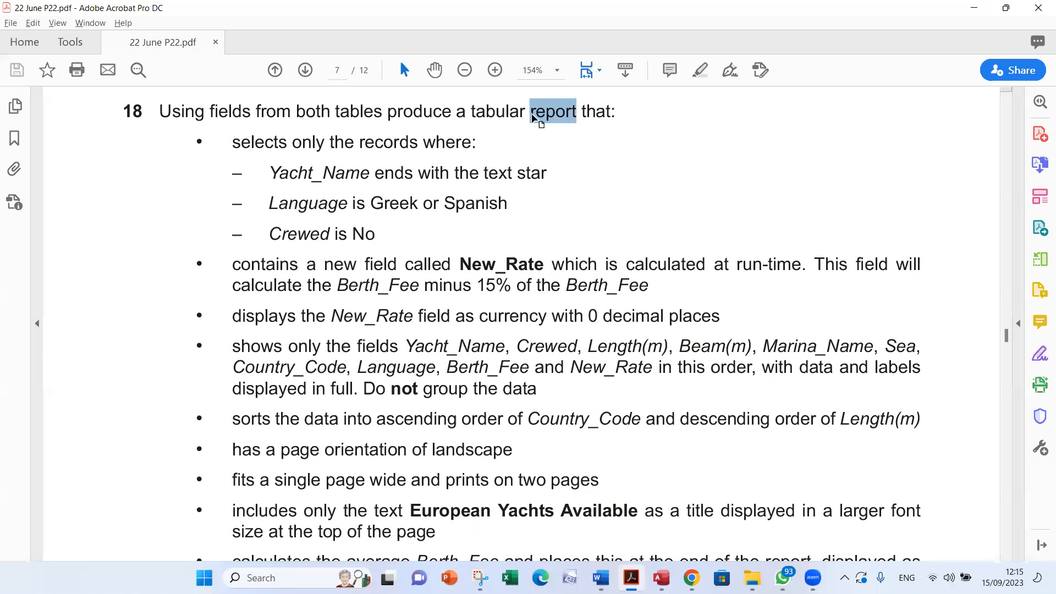
key(alt+Tab)
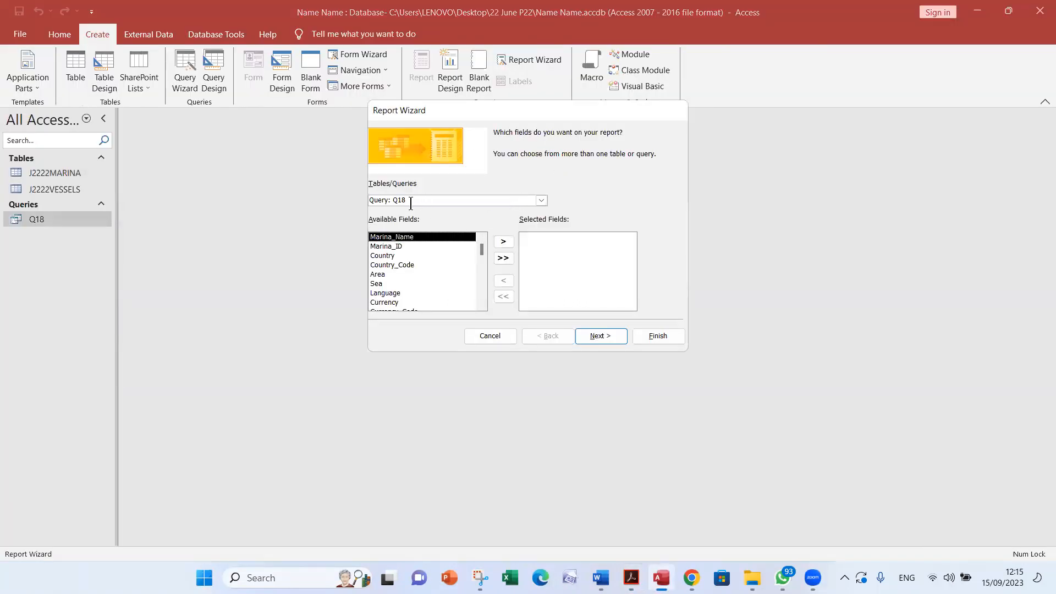
Review the report requirements in the task PDF and add Yacht_Name and Crewed to the report's selected fields
key(alt+Tab)
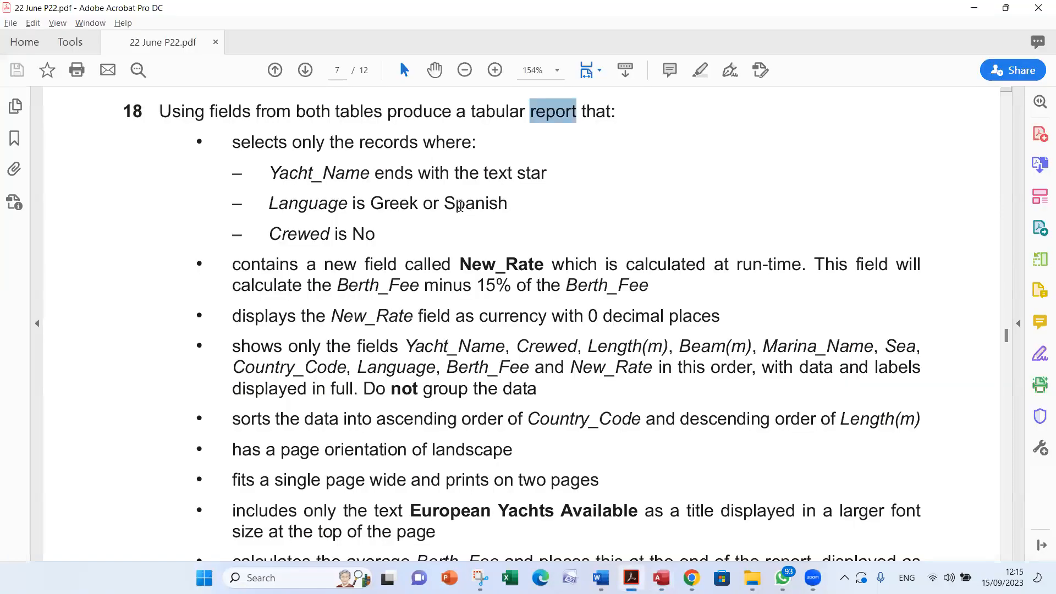
scroll(459, 236, down, 6)
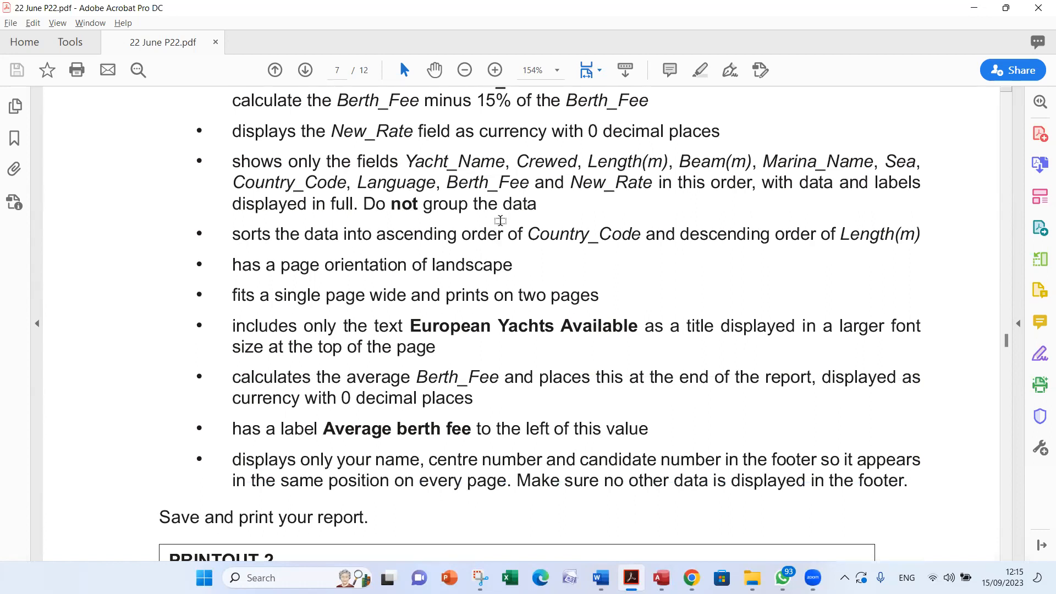
key(alt+Tab)
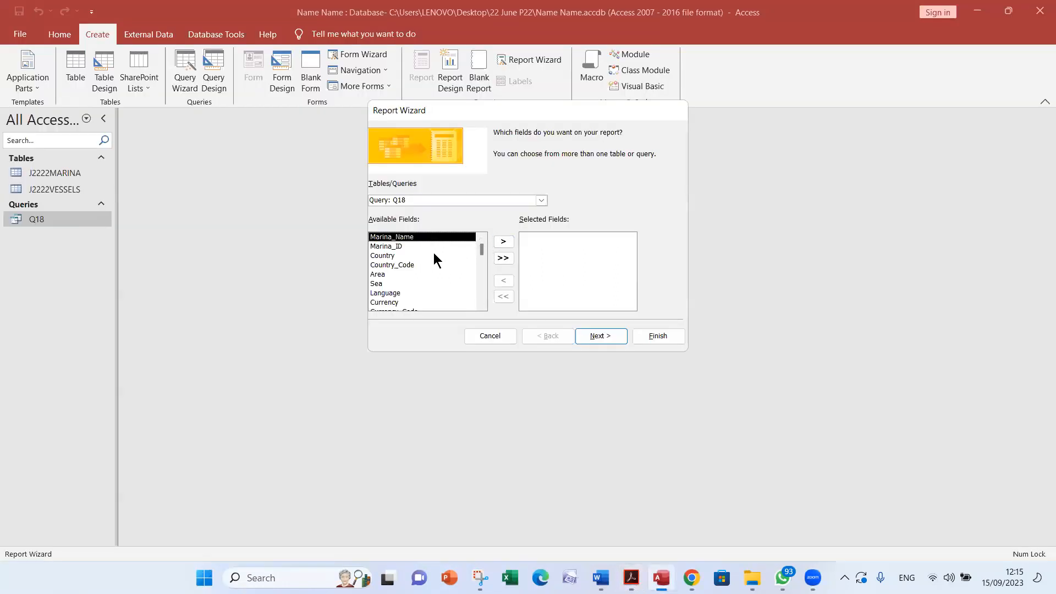
scroll(433, 256, down, 4)
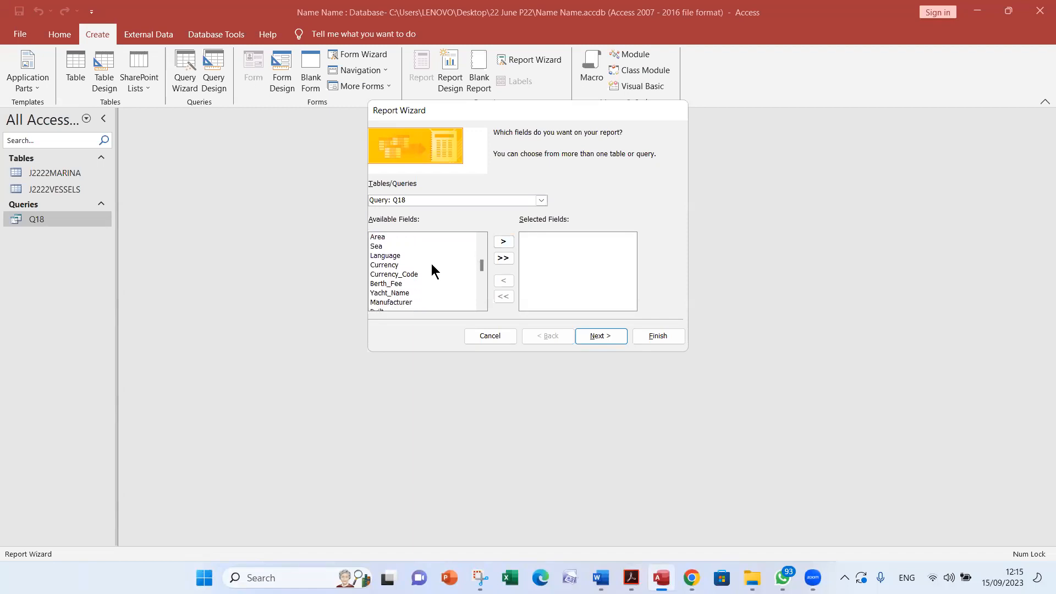
double_click(408, 293)
scroll(411, 283, down, 6)
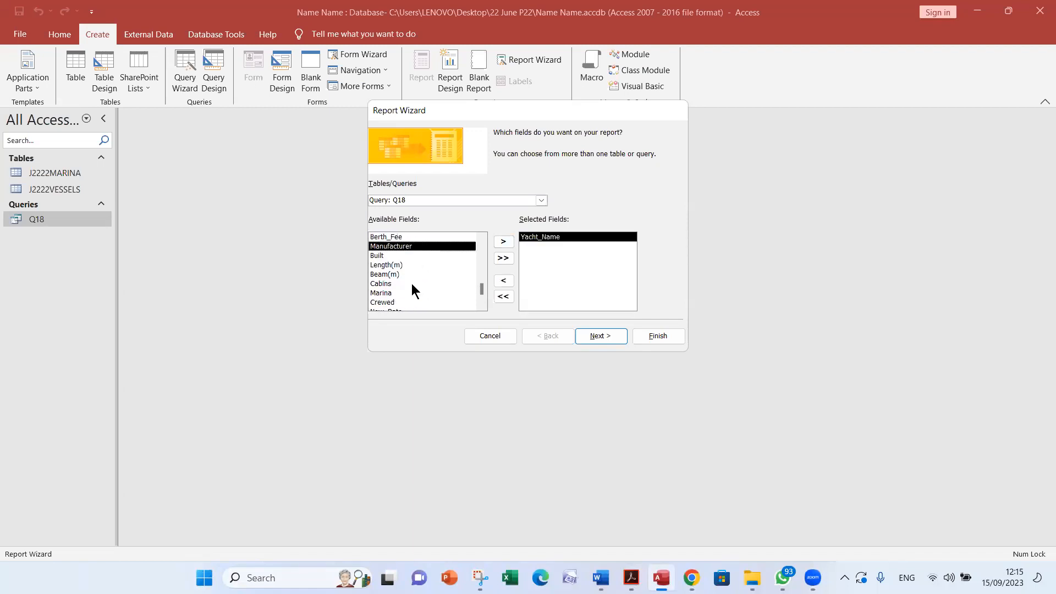
double_click(400, 292)
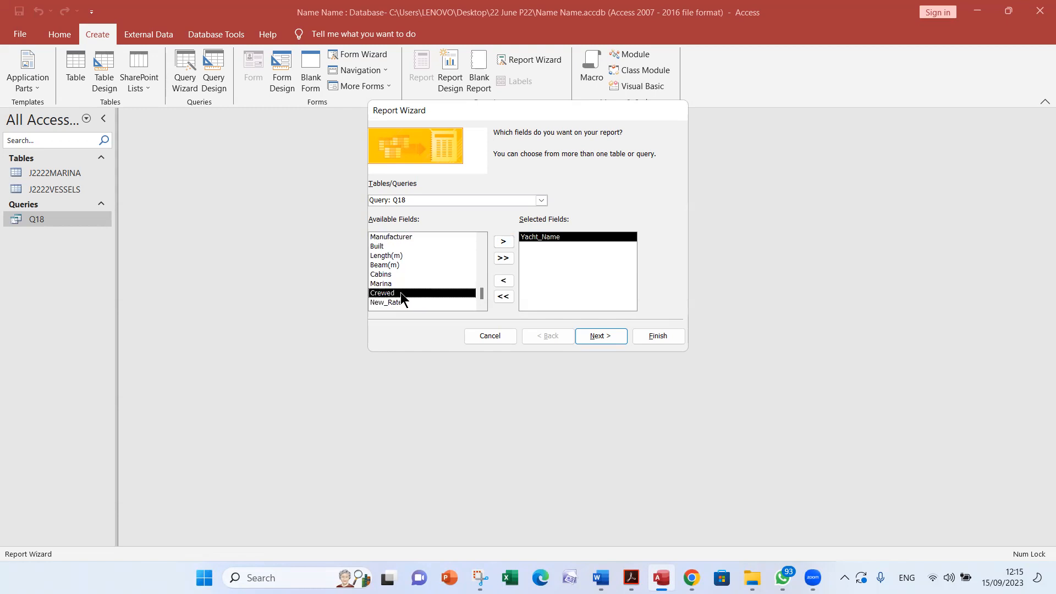
Check the required field order in the task PDF and add Length(m) to the report's selected fields
key(alt+Tab)
double_click(421, 161)
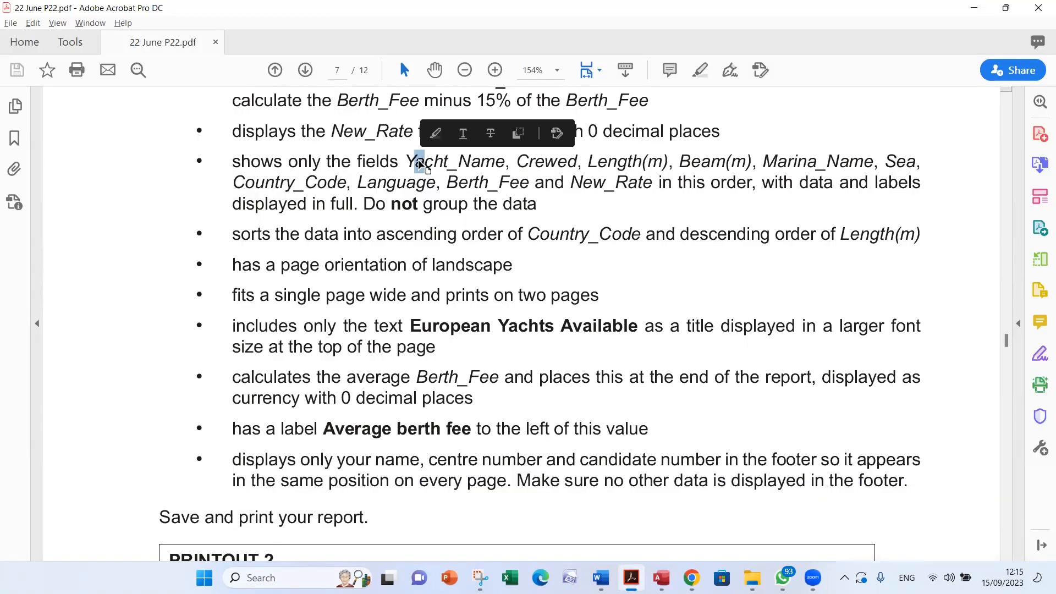
double_click(547, 161)
click(601, 161)
double_click(604, 161)
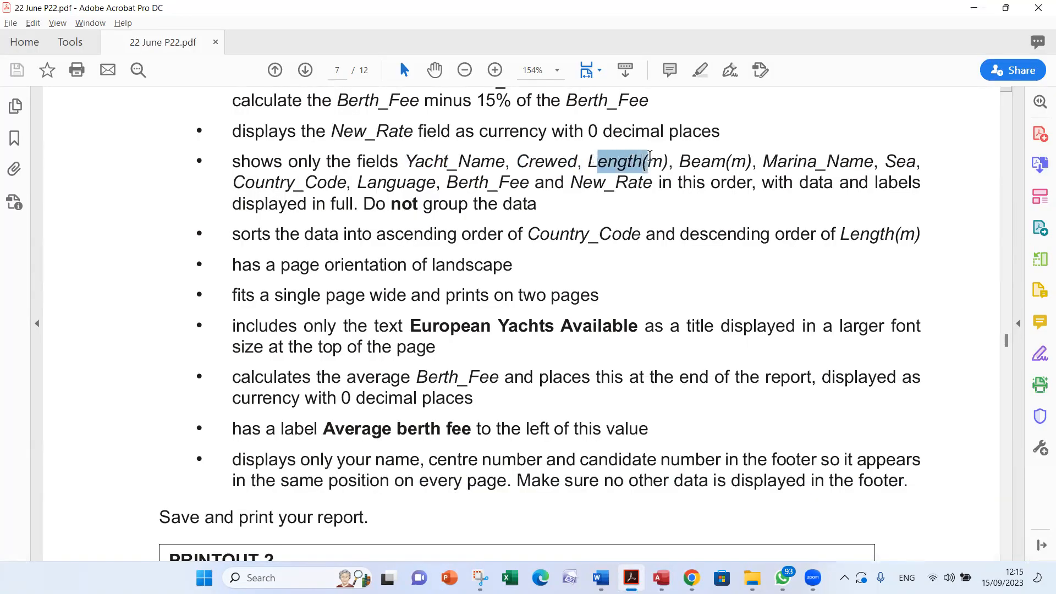
key(alt+Tab)
scroll(467, 248, up, 2)
scroll(463, 252, up, 2)
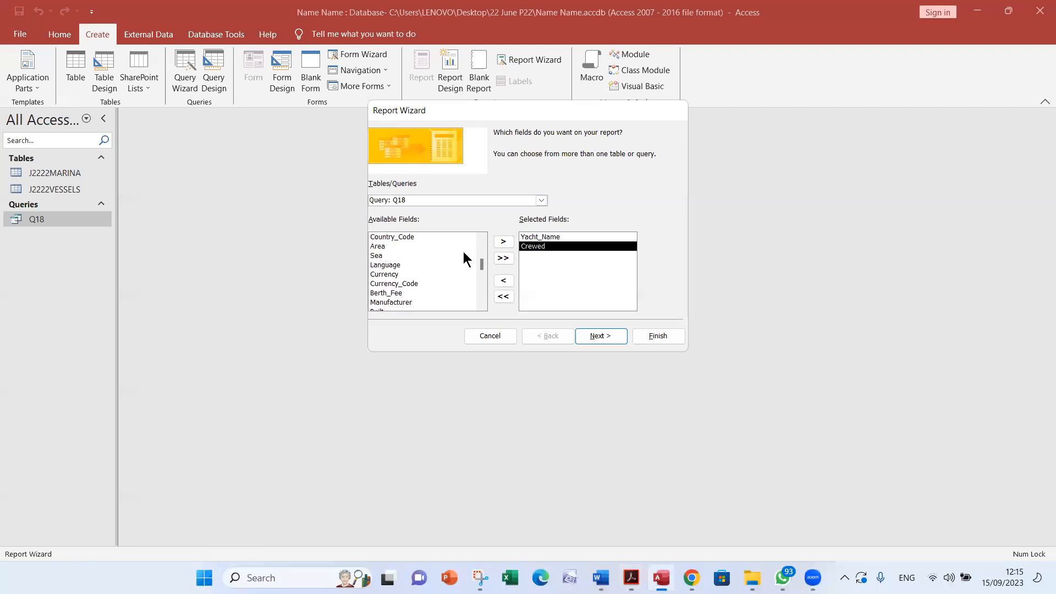
scroll(456, 252, down, 1)
scroll(456, 252, down, 1)
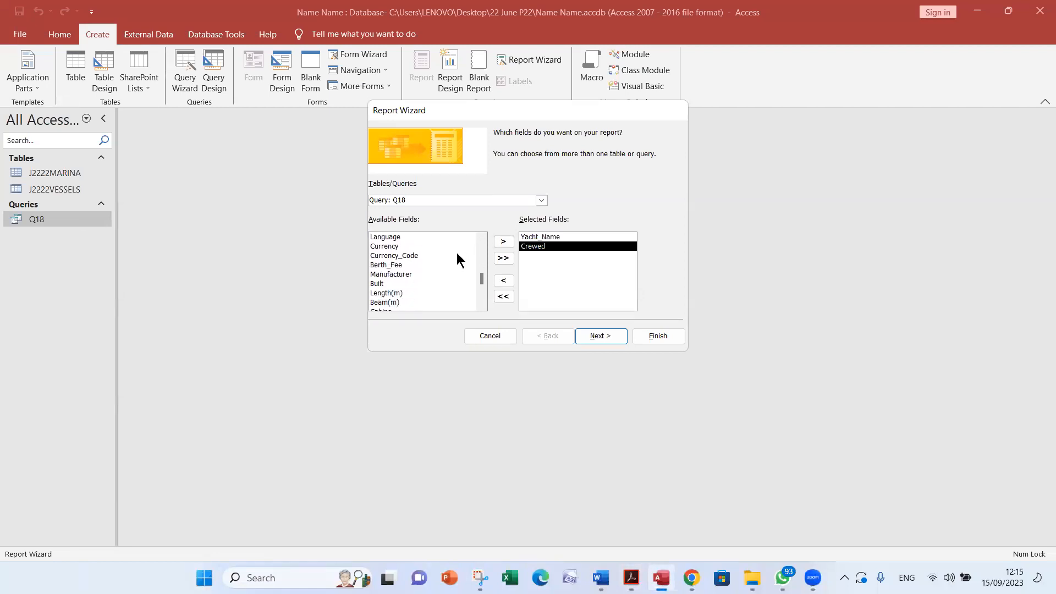
scroll(457, 252, down, 1)
double_click(397, 273)
Following the order in the task PDF, add Beam(m) and Marina_Name to the report's selected fields
key(alt+Tab)
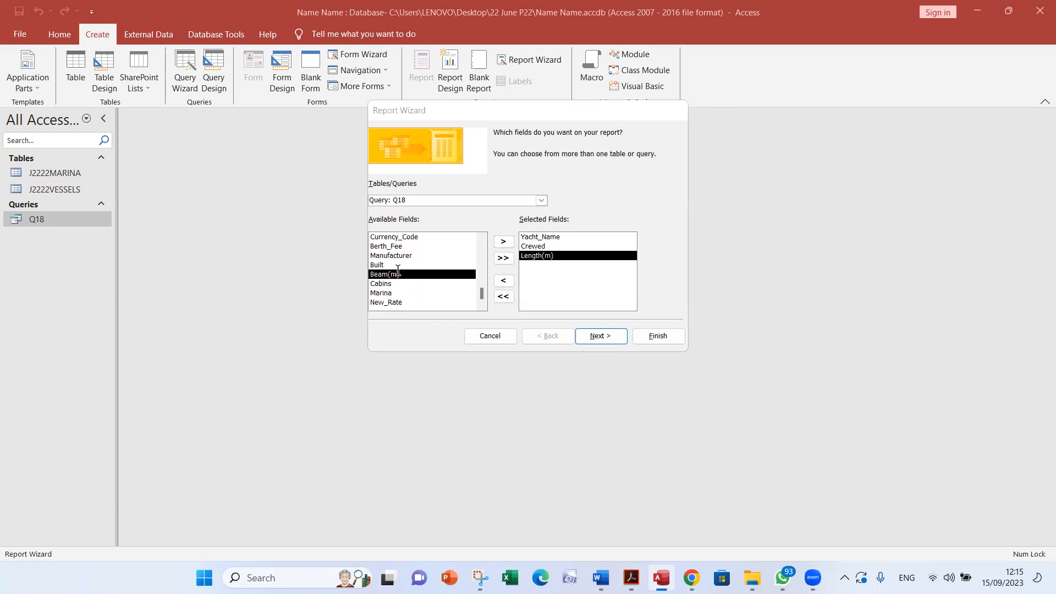
double_click(702, 161)
key(alt+Tab)
double_click(409, 273)
key(alt+Tab)
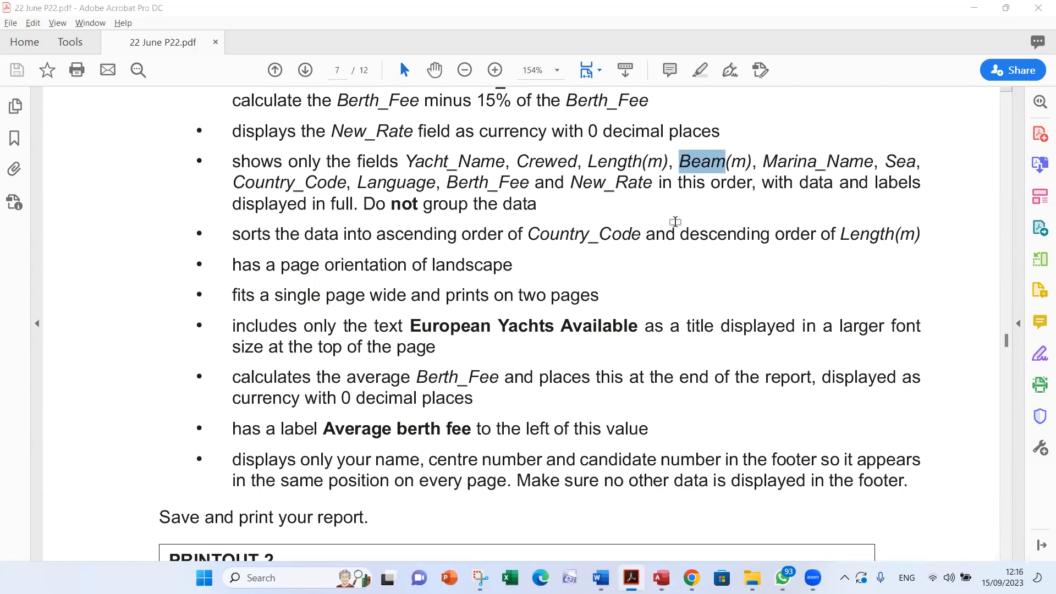
key(alt+Tab)
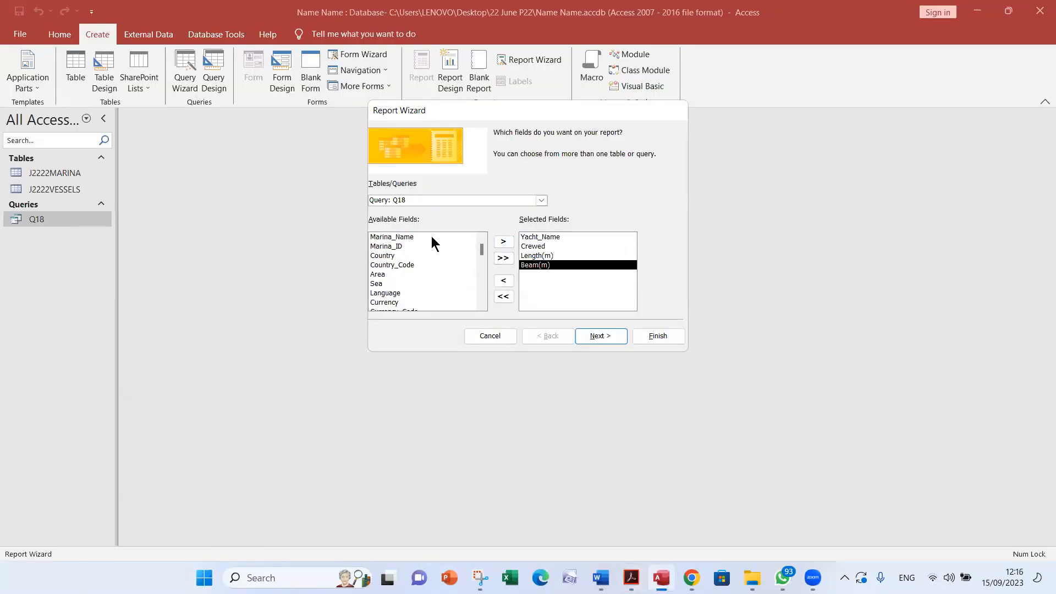
double_click(431, 236)
Add Sea and Country_Code to the report's selected fields, checking the order against the task PDF
key(alt+Tab)
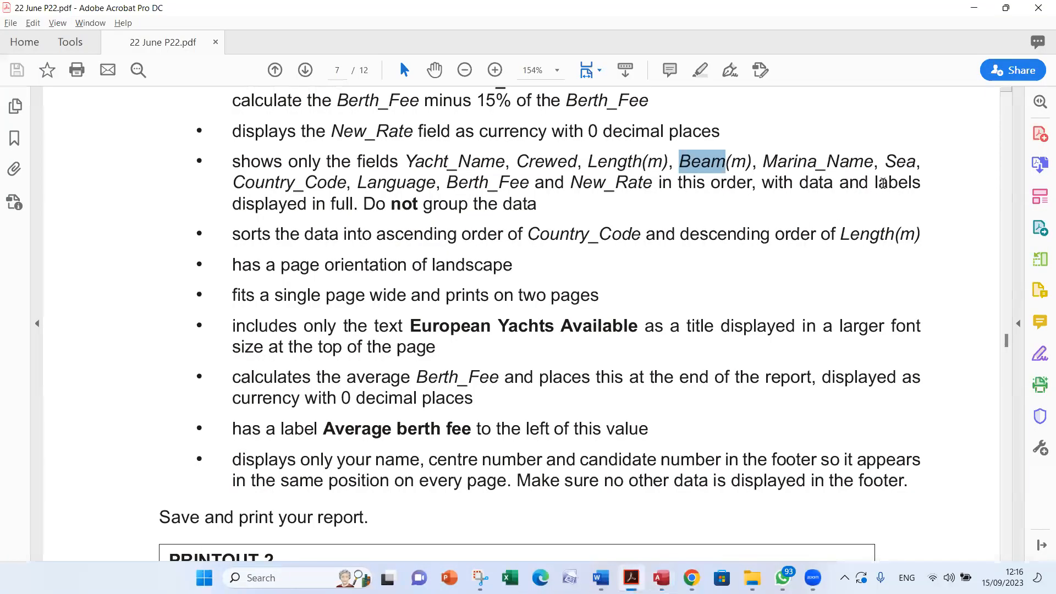
key(alt+Tab)
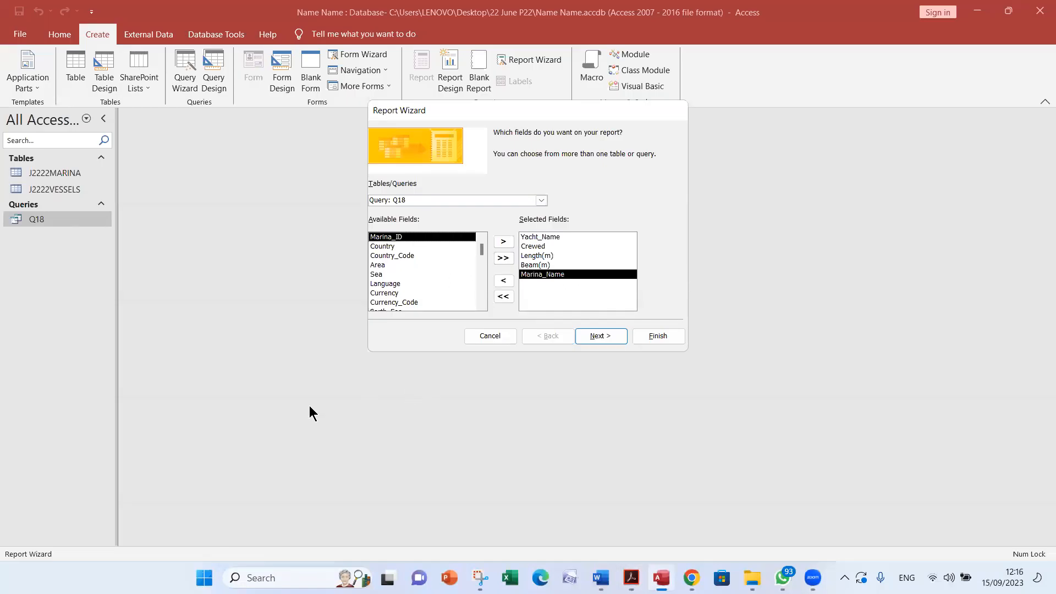
double_click(403, 275)
key(alt+Tab)
drag(278, 182, 282, 187)
double_click(282, 185)
key(alt+Tab)
double_click(421, 254)
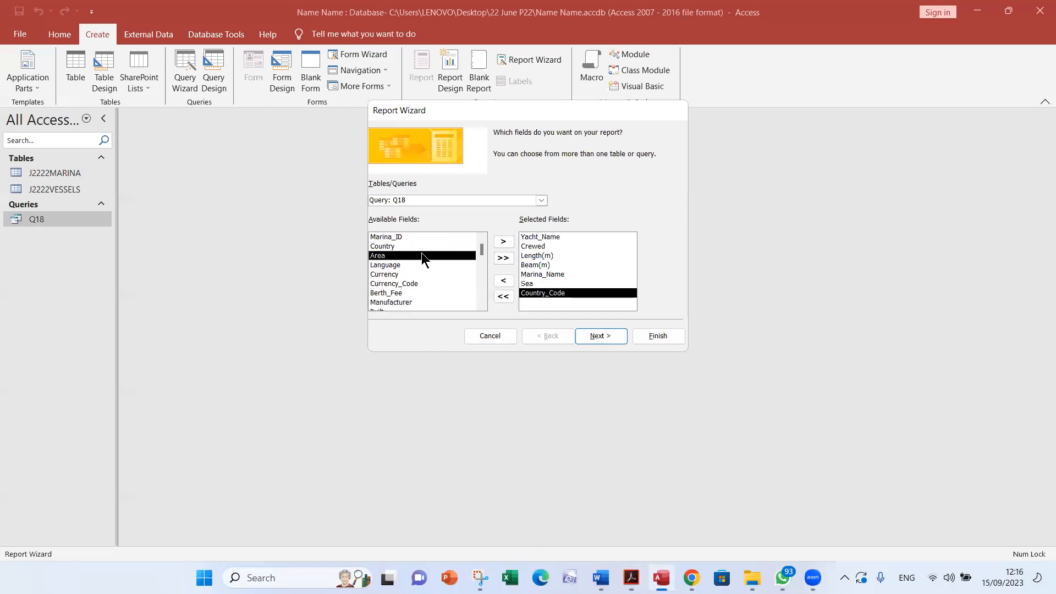
Look up the fields required after Country_Code in the task PDF and add Language and Berth_Fee to the report
key(alt+Tab)
drag(399, 187, 501, 192)
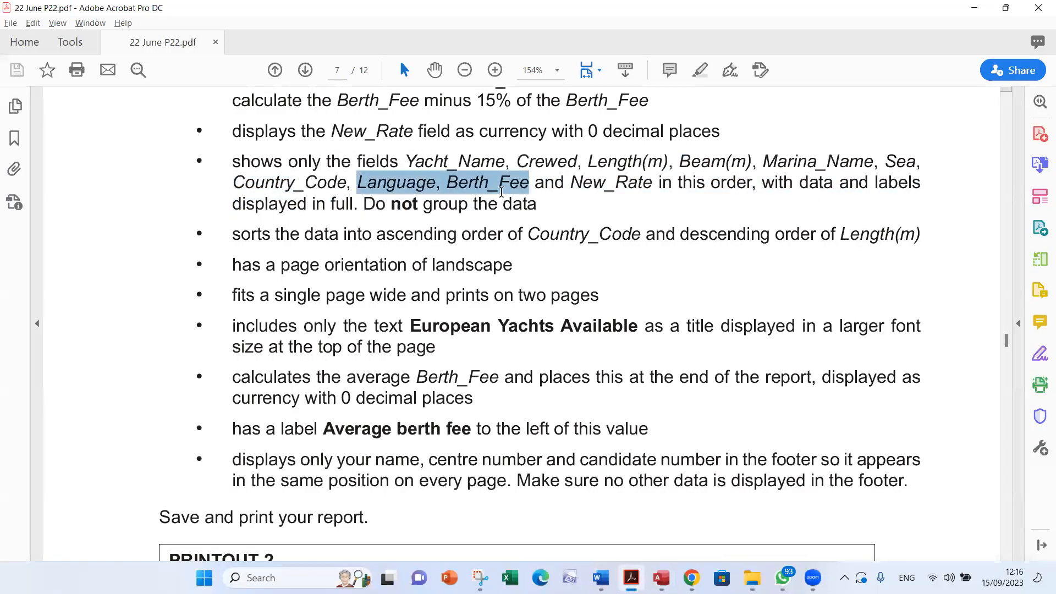
key(alt+Tab)
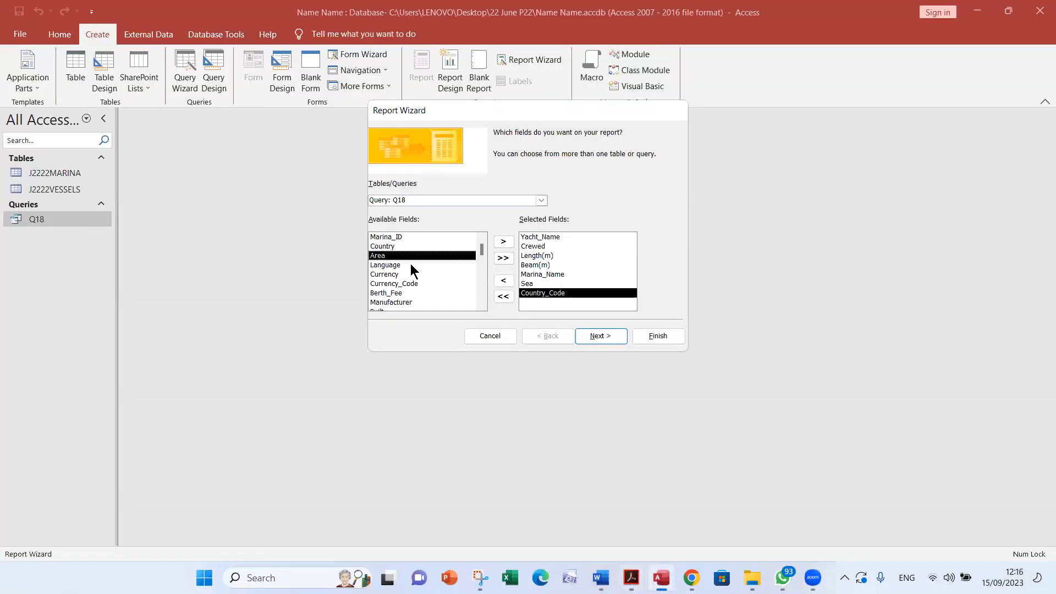
double_click(410, 264)
scroll(412, 265, down, 1)
double_click(413, 253)
Add New_Rate as the report's last selected field and return to the task PDF for the remaining requirements
key(alt+Tab)
click(567, 183)
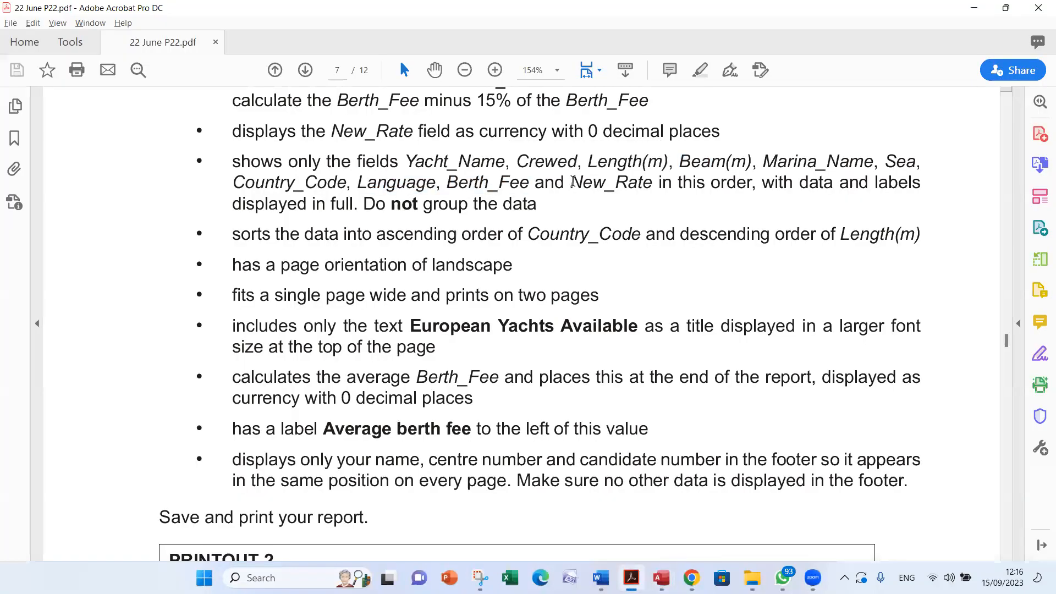
key(alt+Tab)
click(396, 302)
double_click(396, 302)
key(alt+Tab)
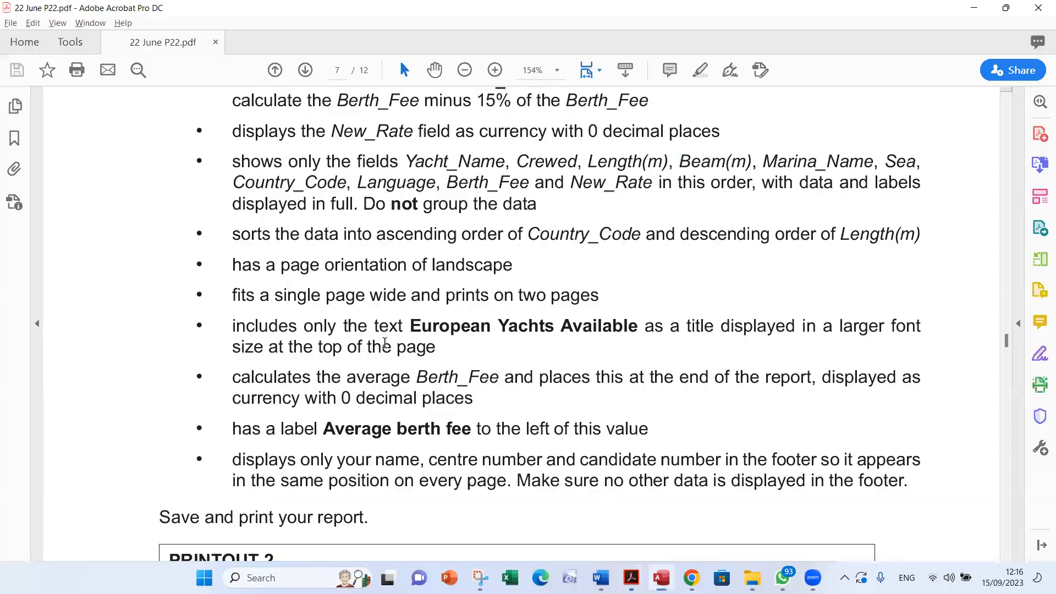
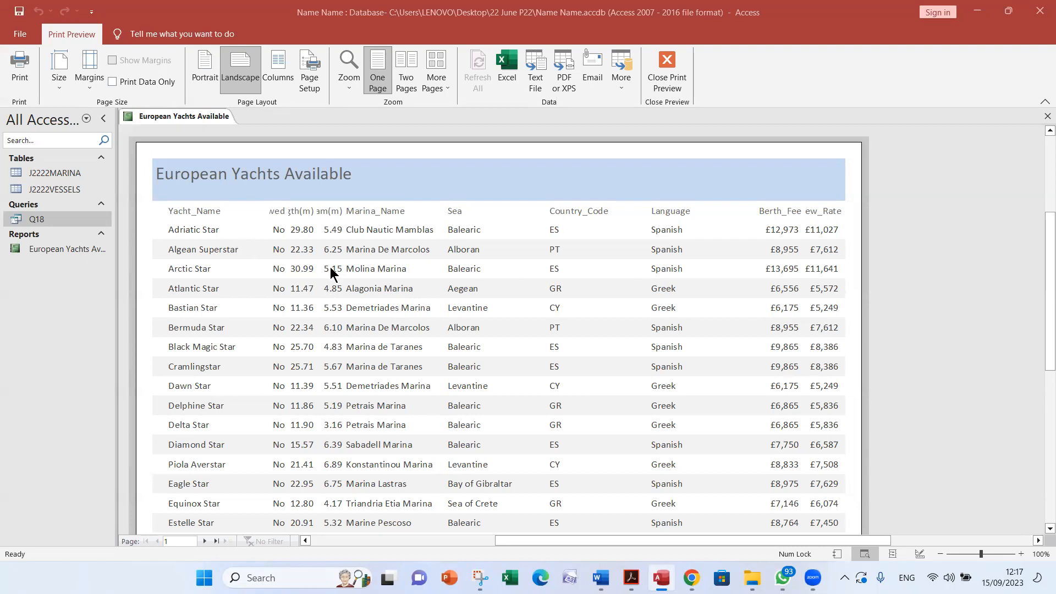
Check the first page of the European Yachts Available preview, close the preview and open the report in Layout View
scroll(333, 270, down, 6)
scroll(337, 271, up, 2)
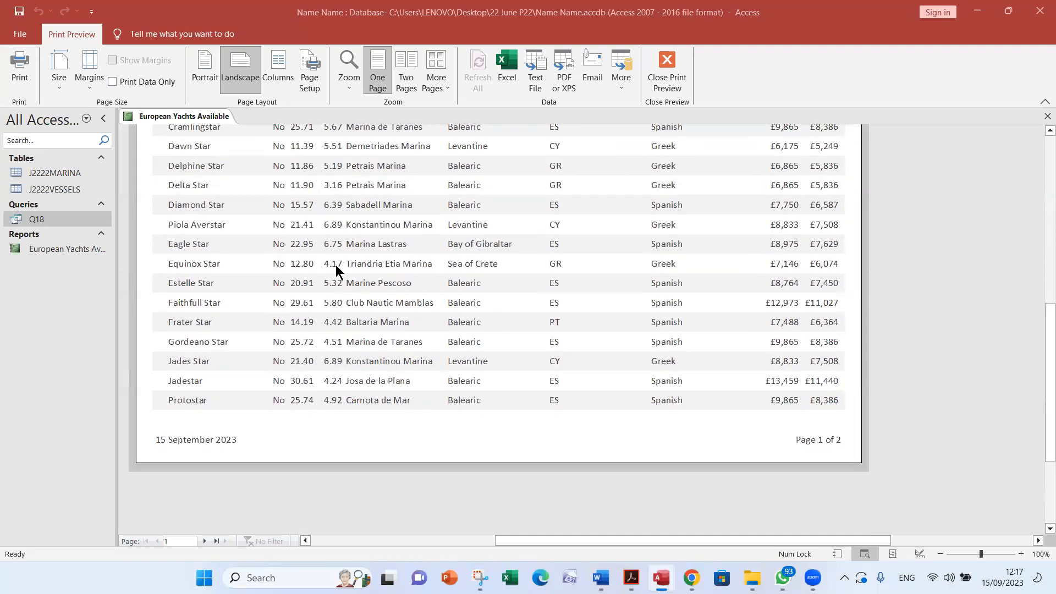
scroll(337, 271, up, 5)
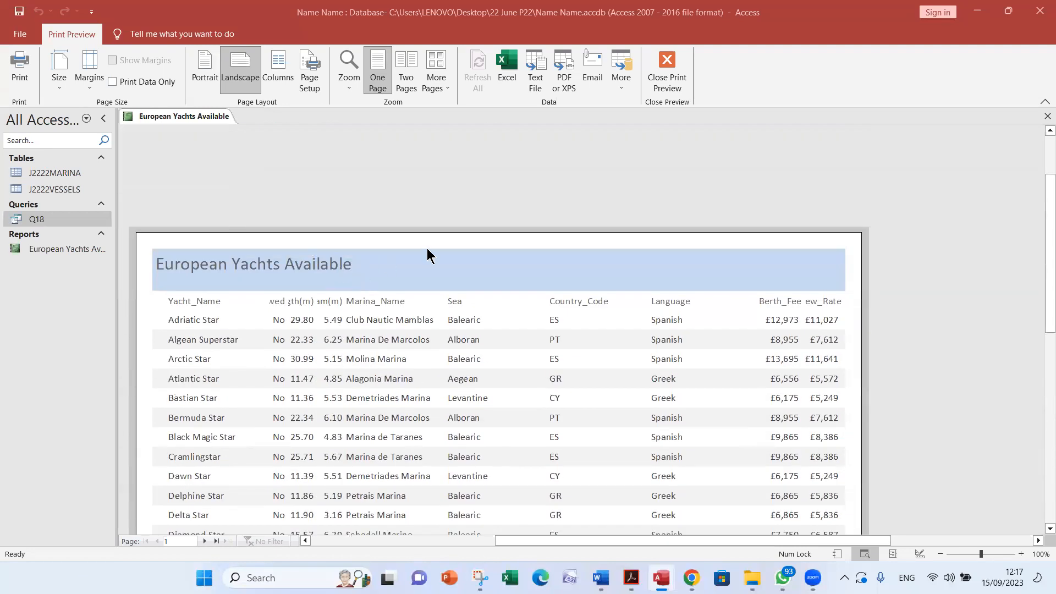
click(667, 71)
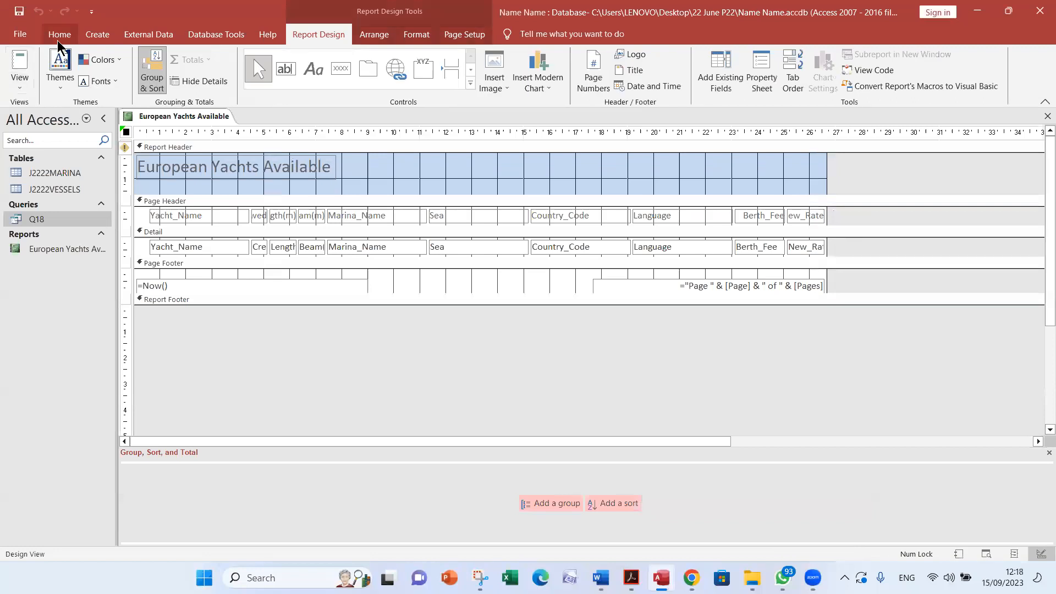
click(58, 41)
click(28, 82)
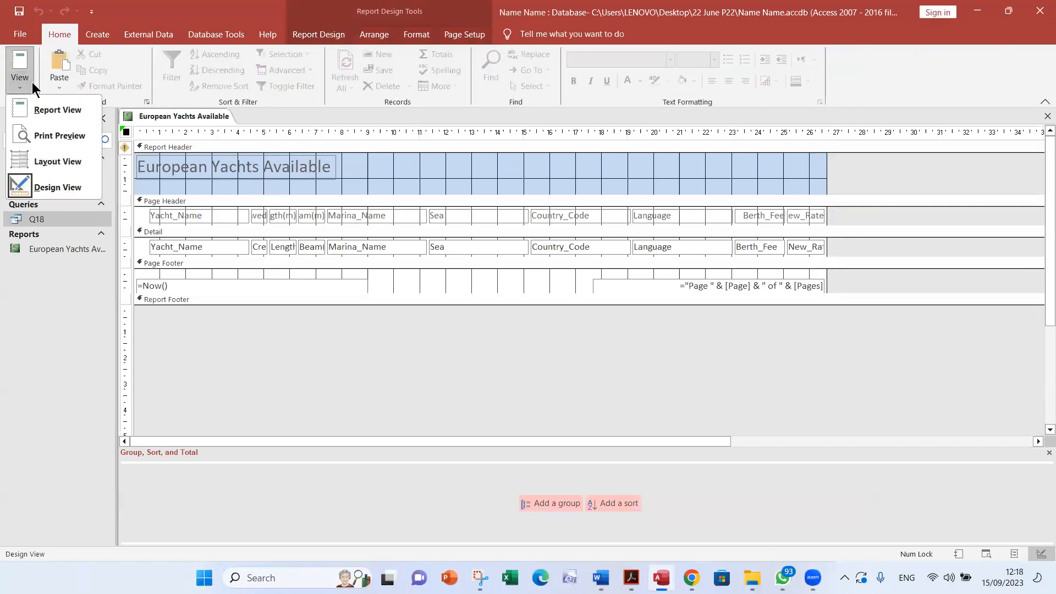
click(72, 164)
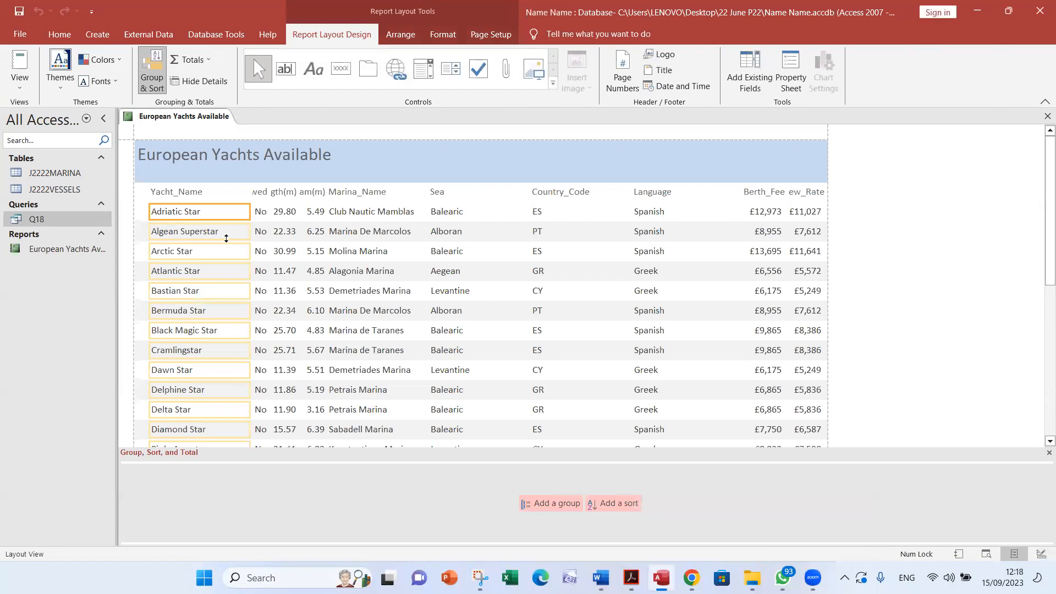
Extend the Yacht_Name label and data column to the report's left margin and narrow it from the right to fit the longest name
click(200, 193)
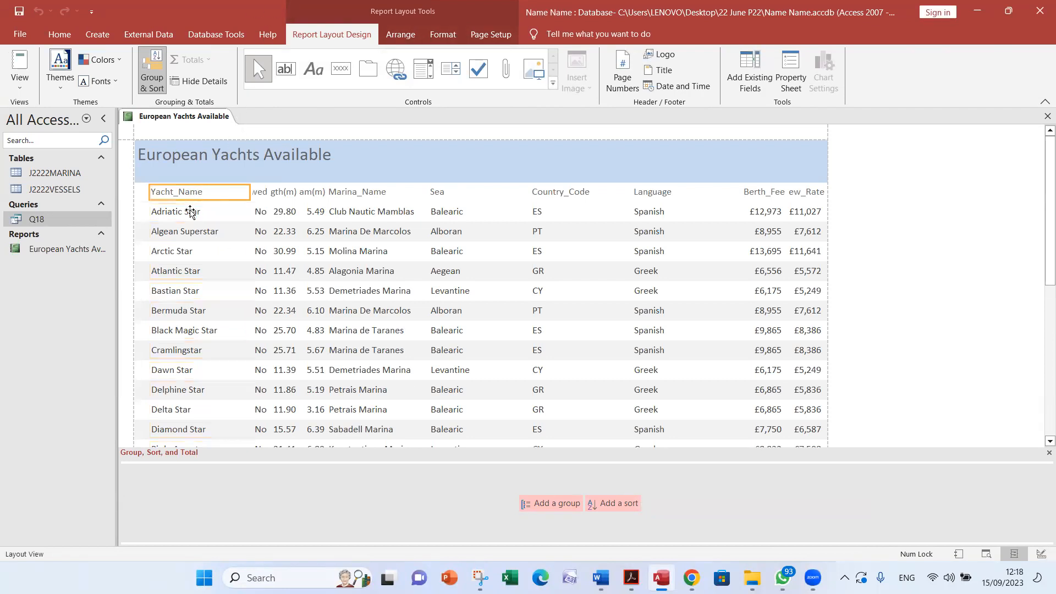
ctrl+click(189, 212)
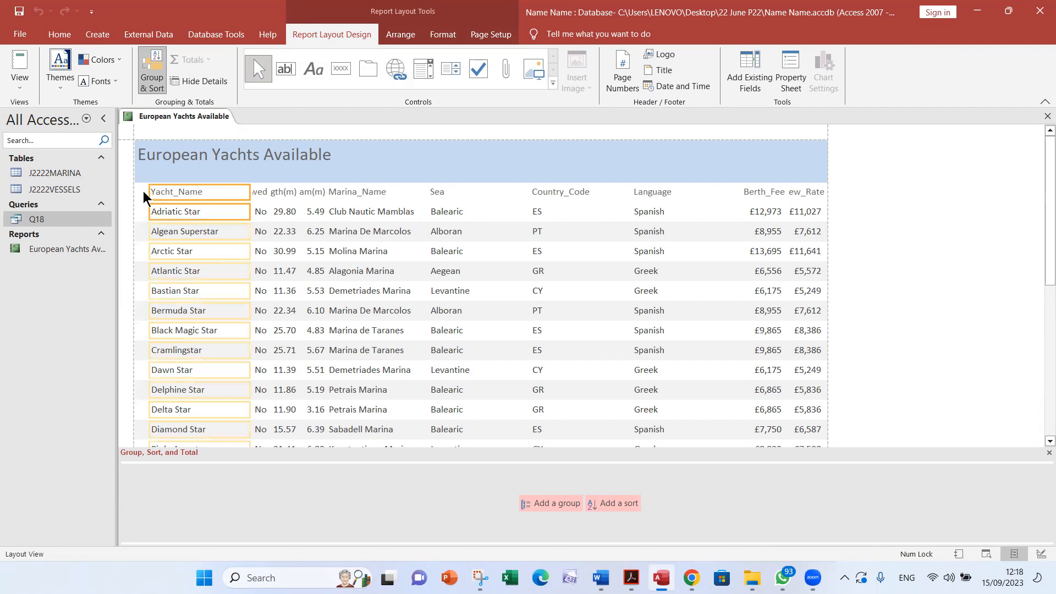
drag(148, 191, 140, 191)
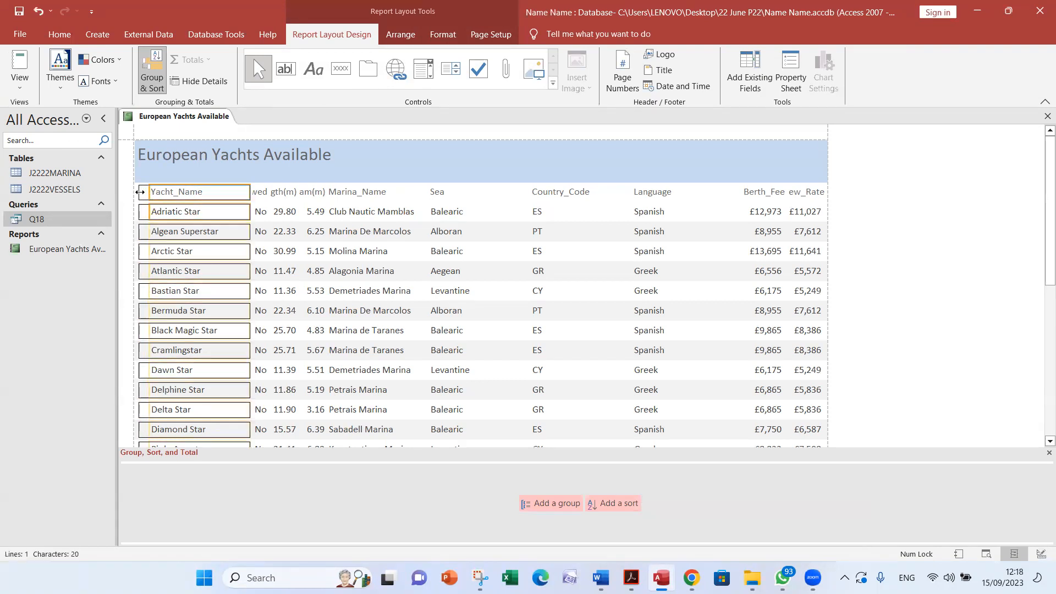
scroll(219, 229, down, 10)
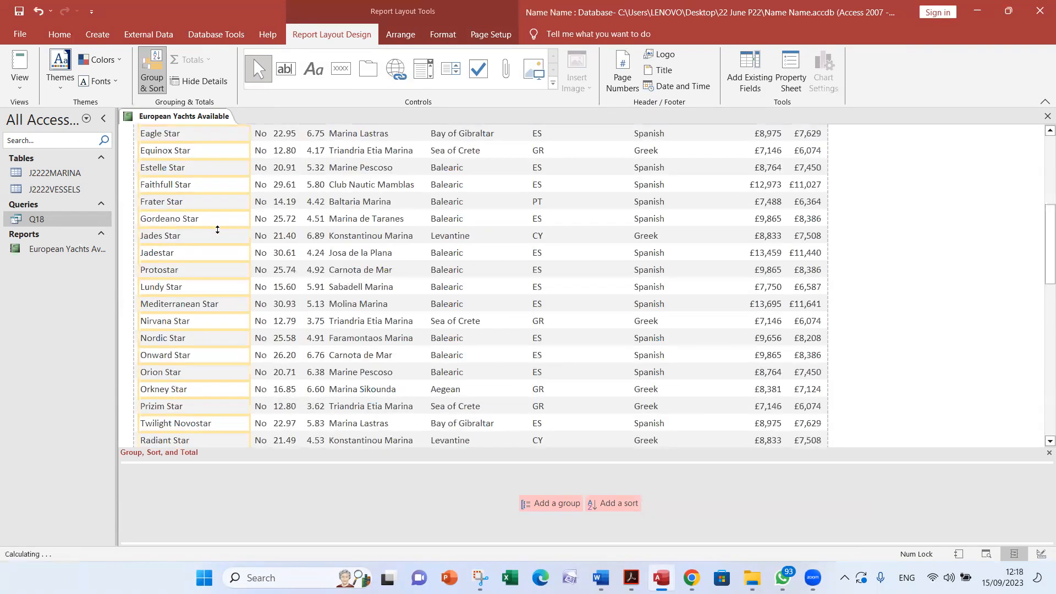
drag(249, 302, 229, 300)
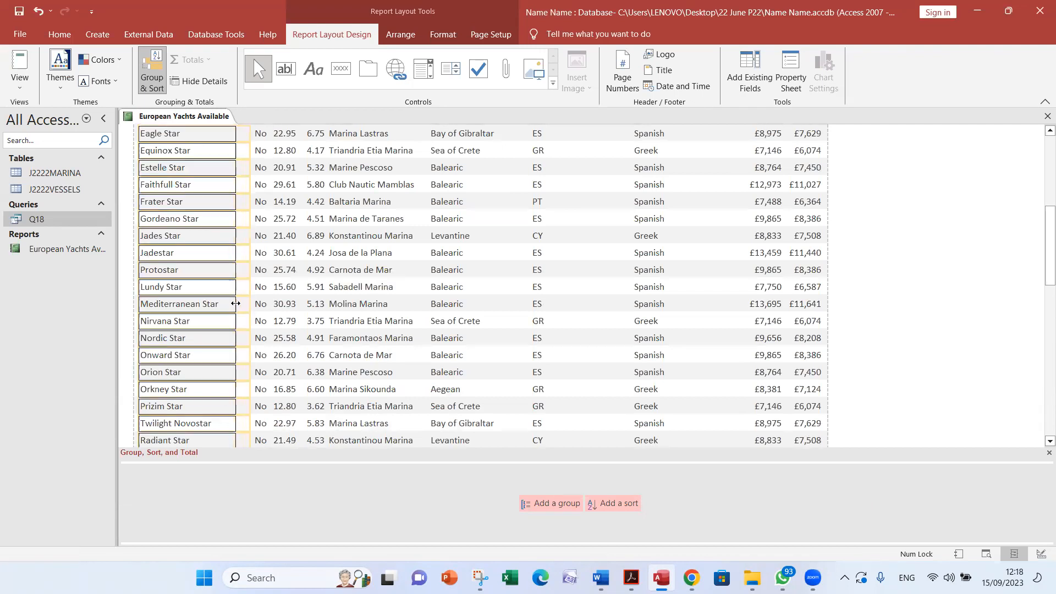
Widen the Crewed label and data column leftwards into the space freed beside Yacht_Name, and check the yacht names down the report
scroll(235, 279, up, 2)
scroll(234, 272, up, 4)
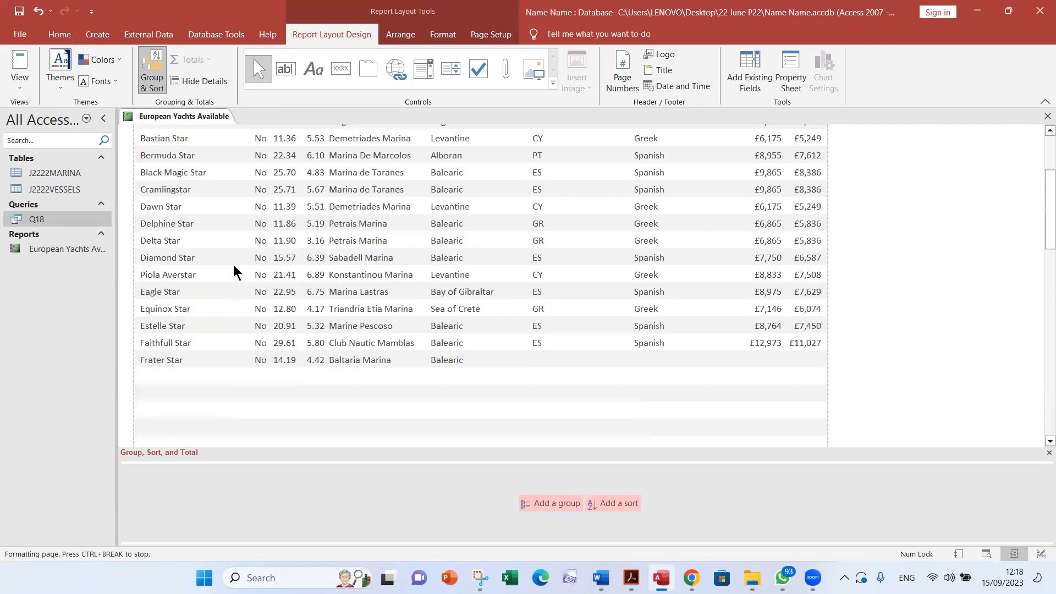
click(254, 177)
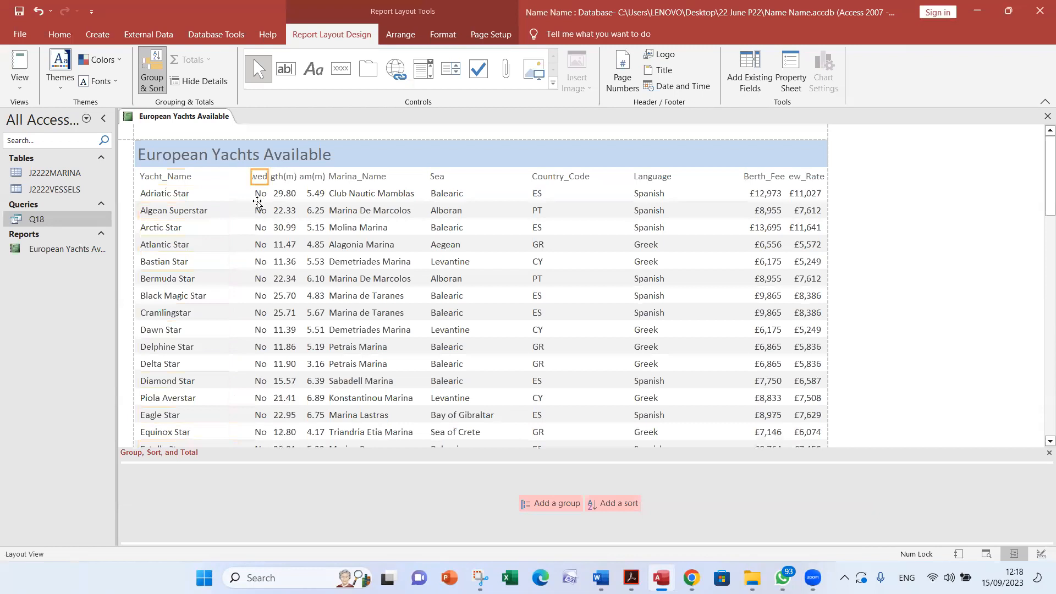
shift+click(257, 195)
drag(253, 176, 225, 176)
scroll(213, 240, down, 5)
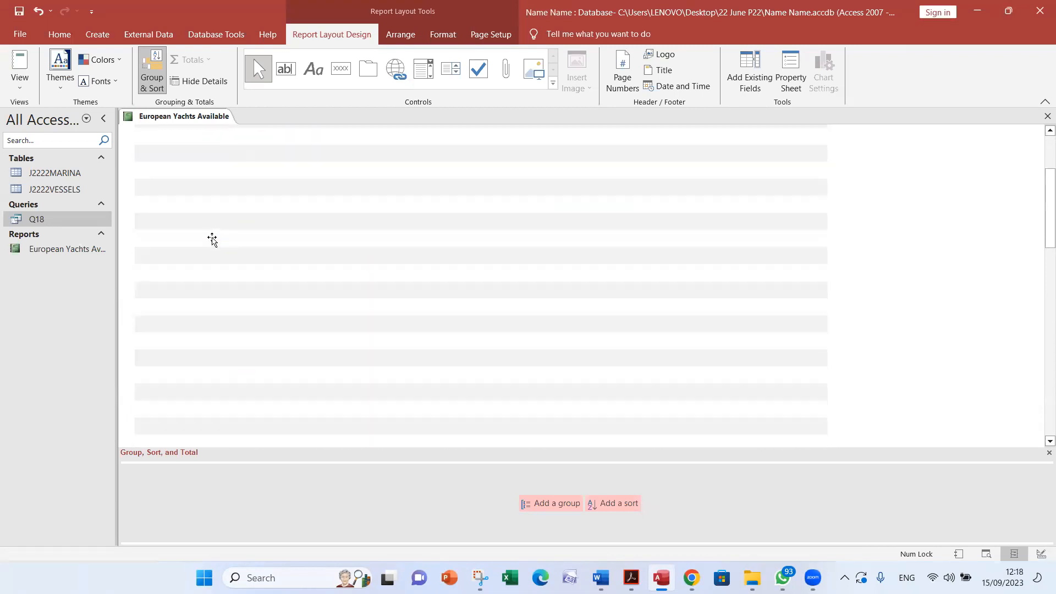
scroll(212, 240, down, 5)
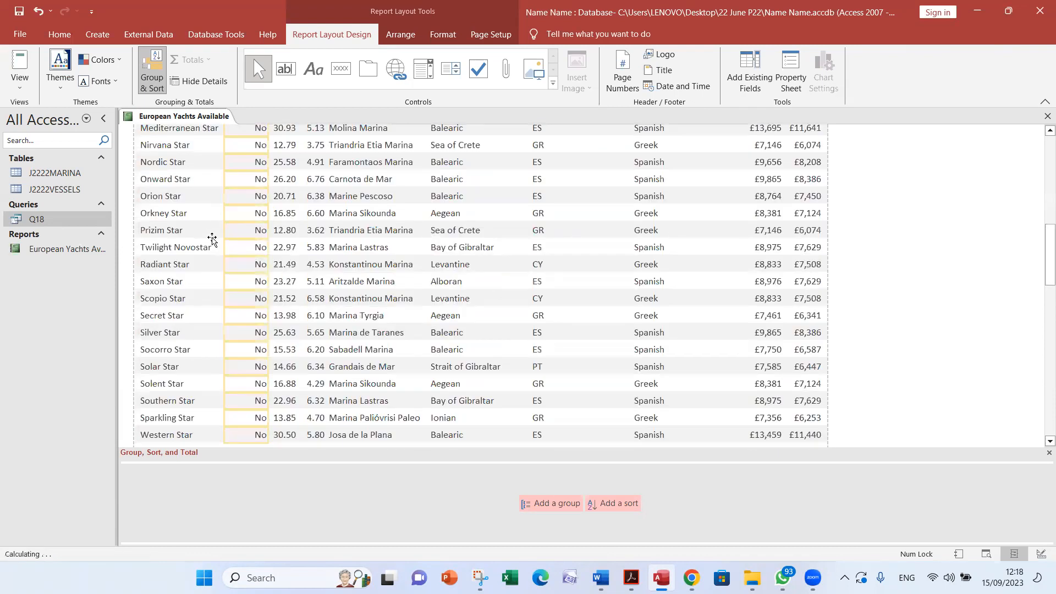
Narrow the Crewed label and data column slightly from its right edge at the start of the report
scroll(214, 241, up, 2)
scroll(214, 241, up, 10)
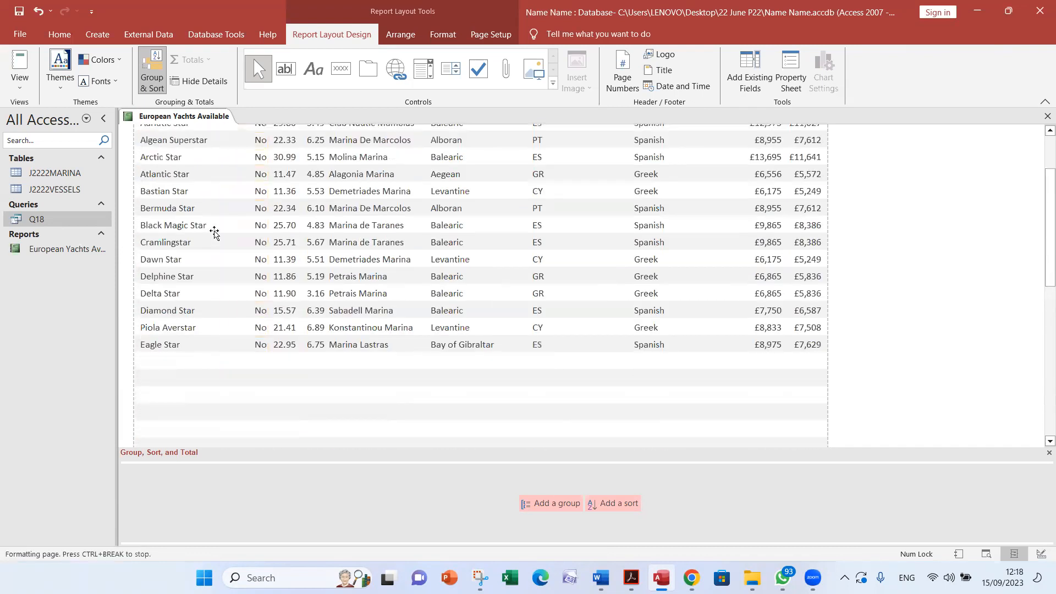
drag(266, 176, 264, 176)
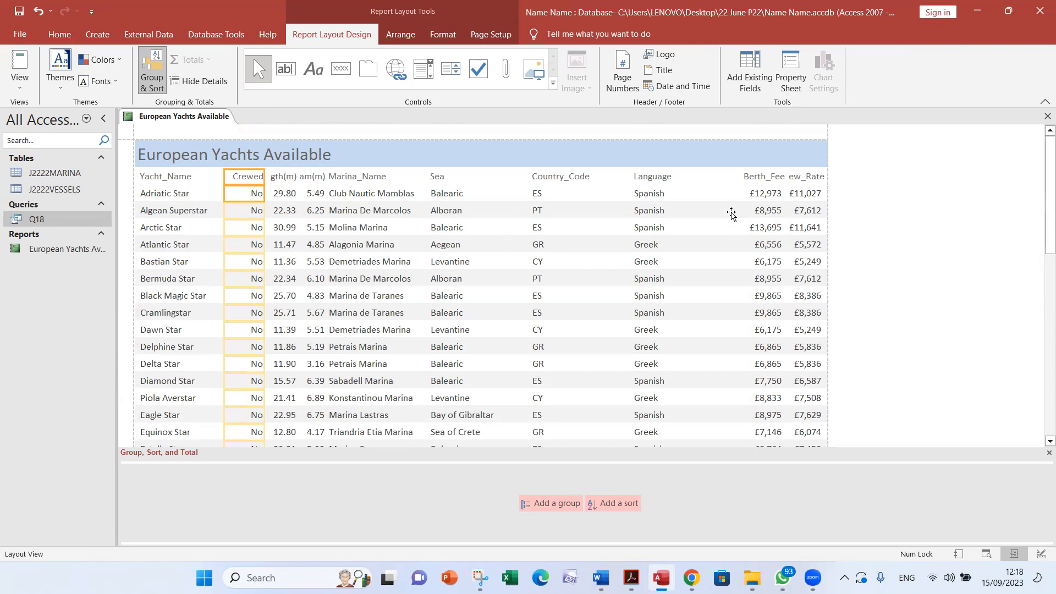
Extend the Berth_Fee label and data leftwards, trim their right edge, and widen New_Rate leftwards to show its label in full
click(763, 182)
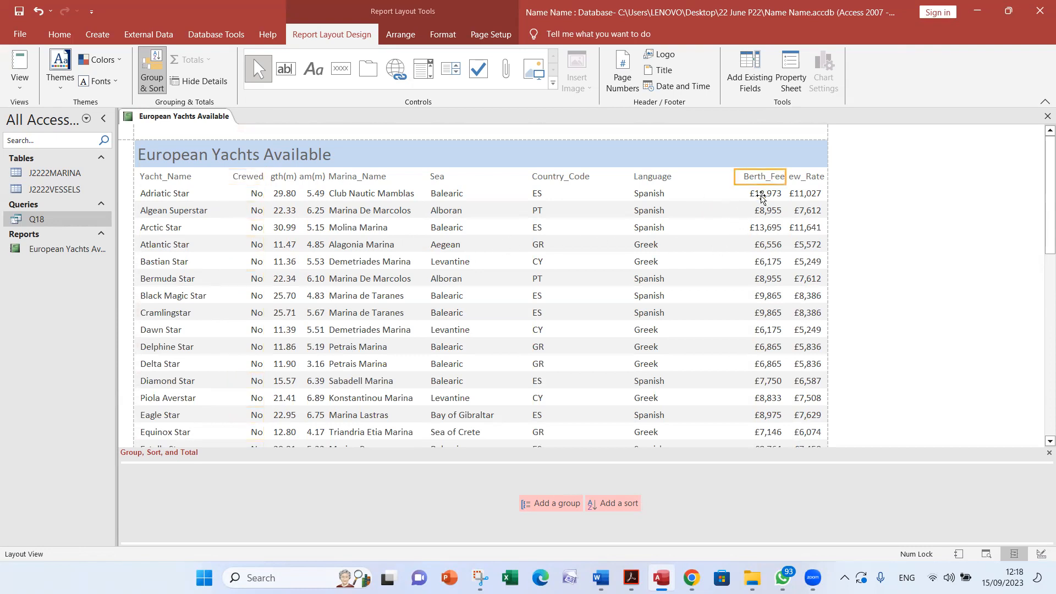
ctrl+click(759, 193)
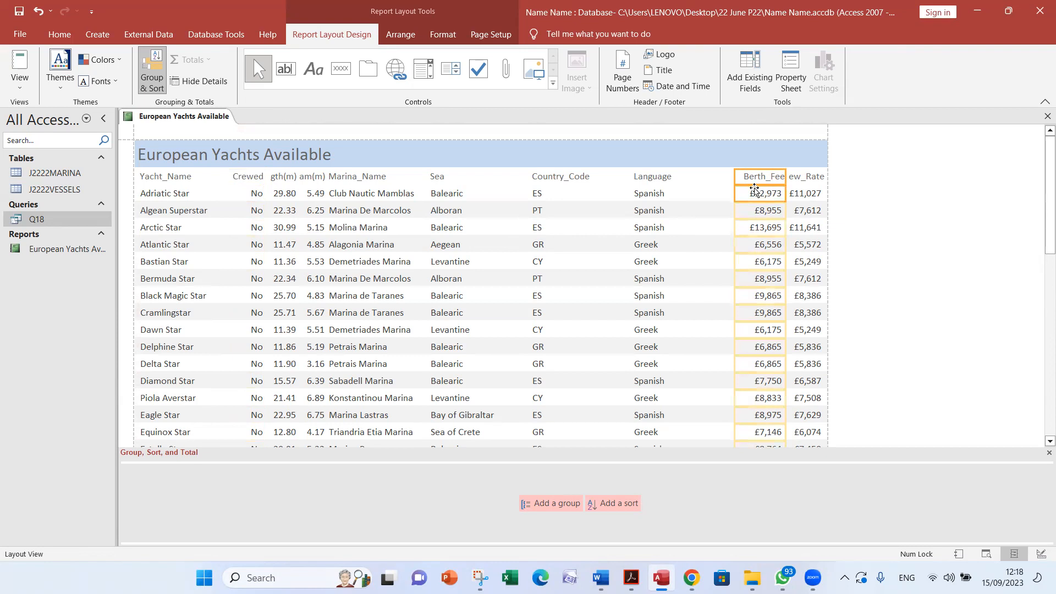
drag(733, 181, 710, 181)
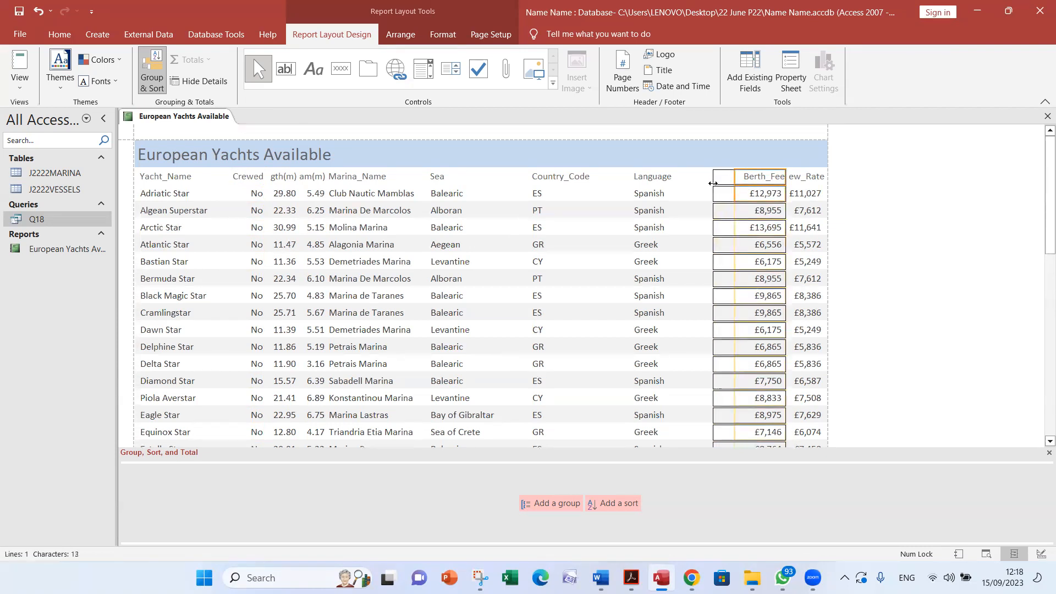
drag(786, 175, 774, 176)
click(794, 180)
ctrl+click(793, 193)
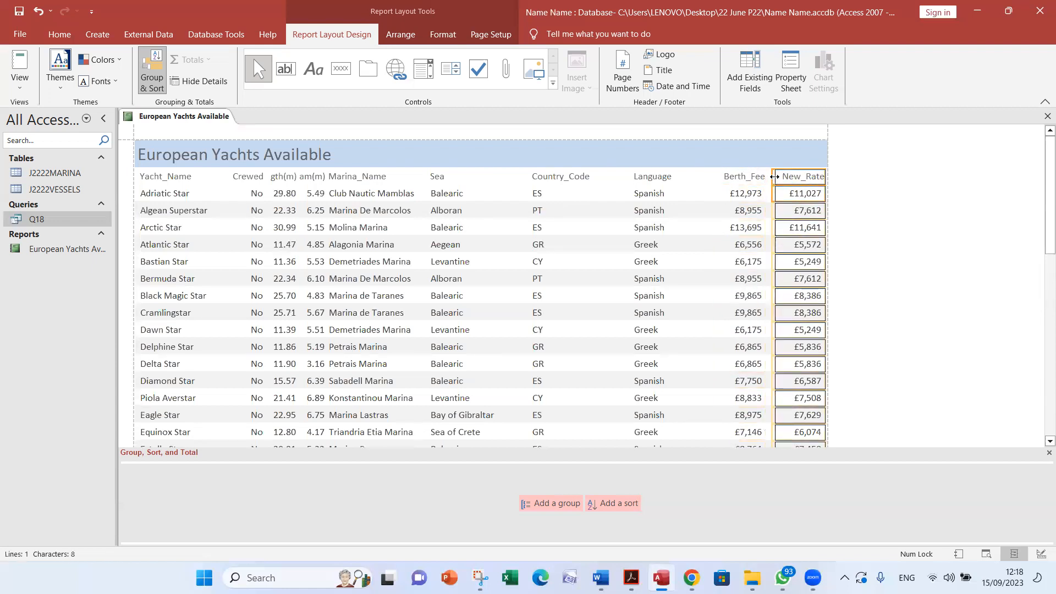
Shift the Berth_Fee label and data column right so it sits directly beside New_Rate
click(751, 177)
ctrl+click(751, 190)
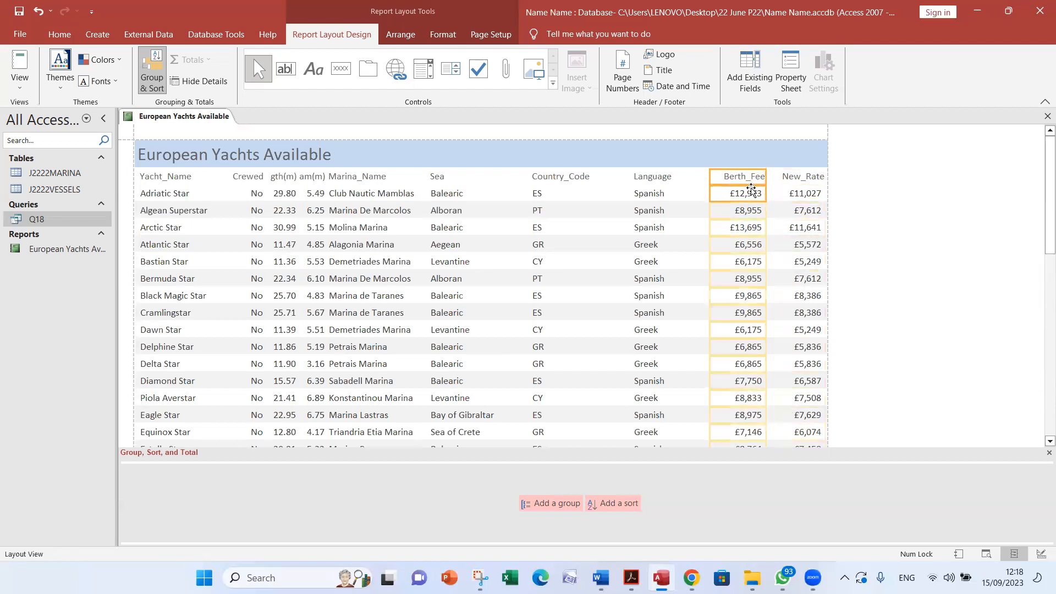
key(Right)
key(Right)
key(Right)
key(Right)
key(Right)
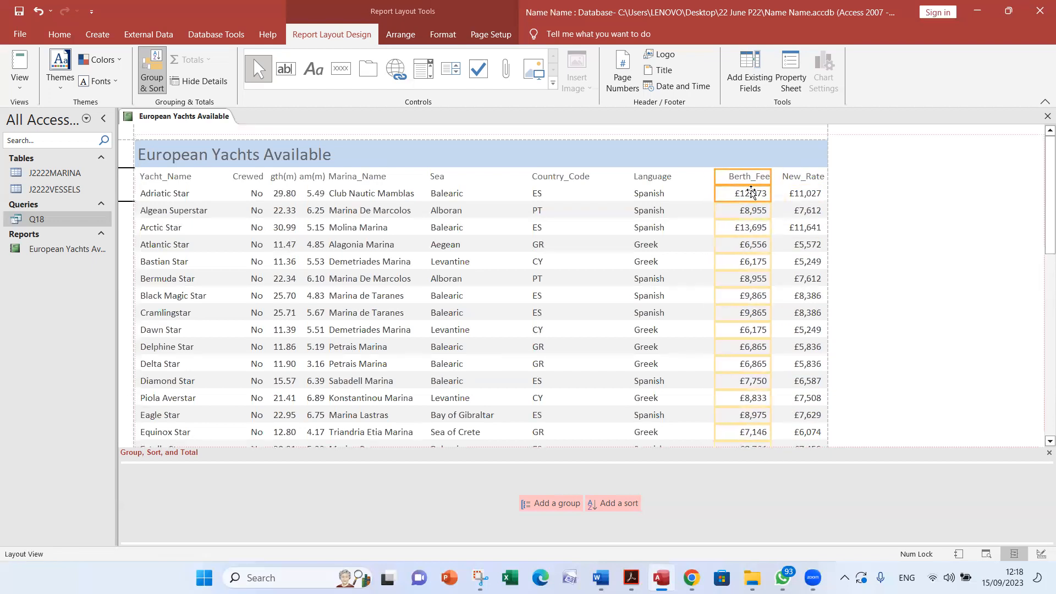
Narrow the Language label and data column from the left so it just fits its contents
click(665, 177)
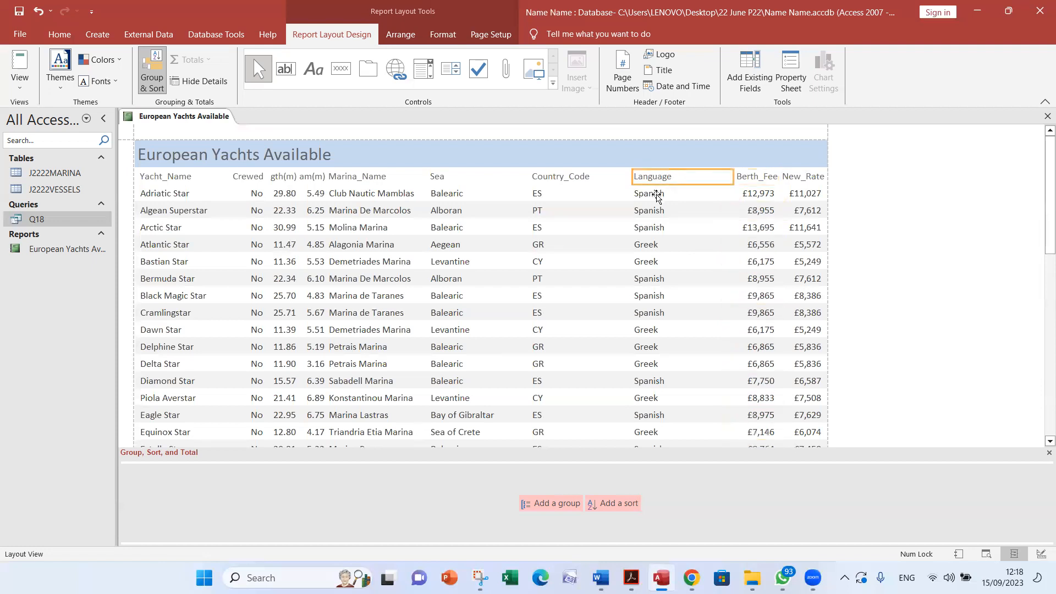
ctrl+click(656, 190)
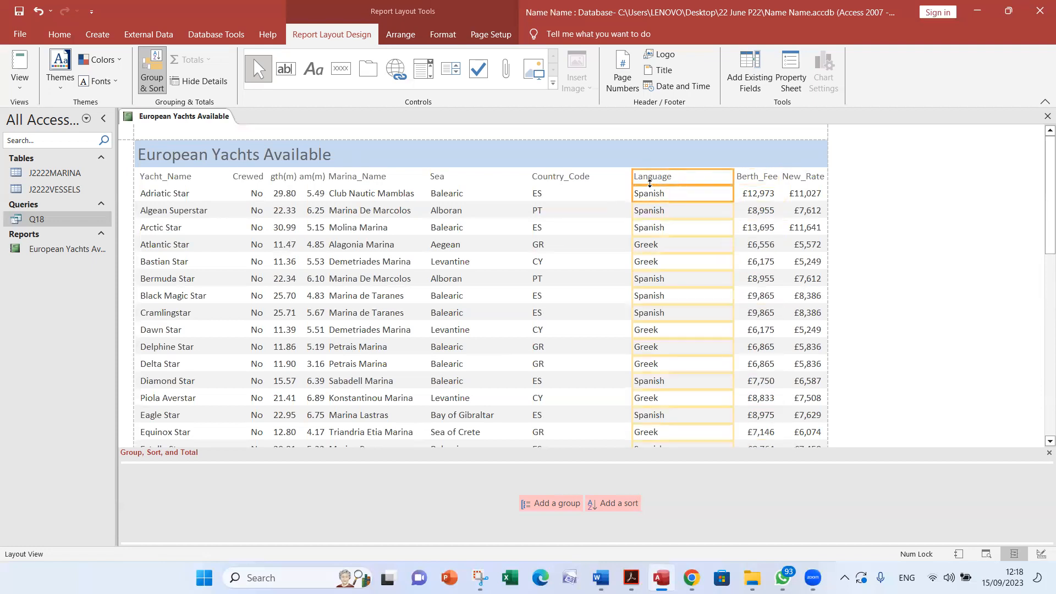
drag(632, 180, 678, 179)
scroll(674, 210, down, 1)
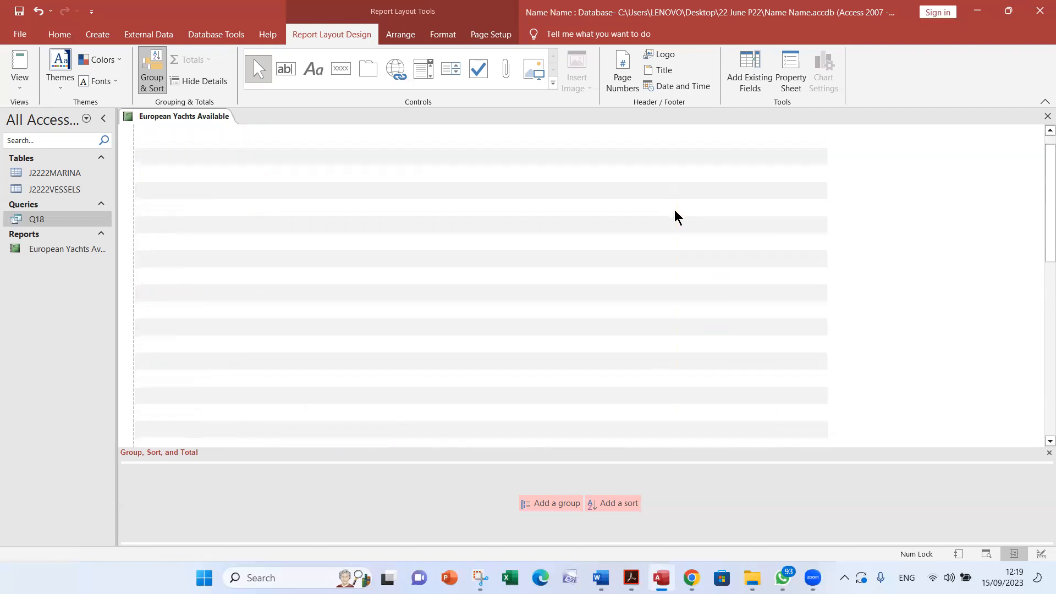
scroll(672, 213, up, 2)
Narrow the Country_Code label and data column from the left to the width of its label
click(548, 177)
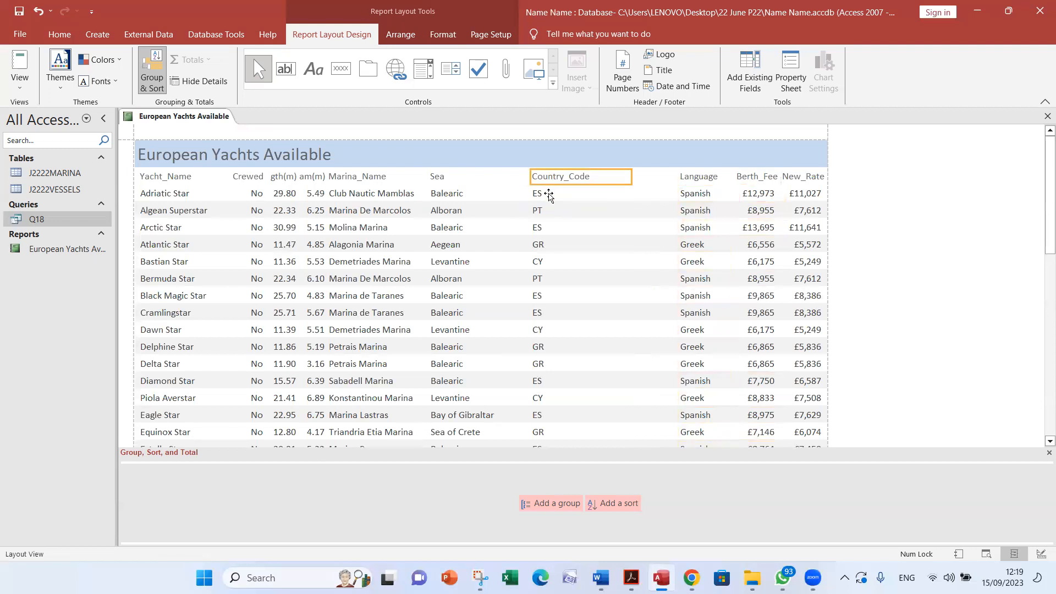
click(550, 192)
drag(531, 177, 608, 178)
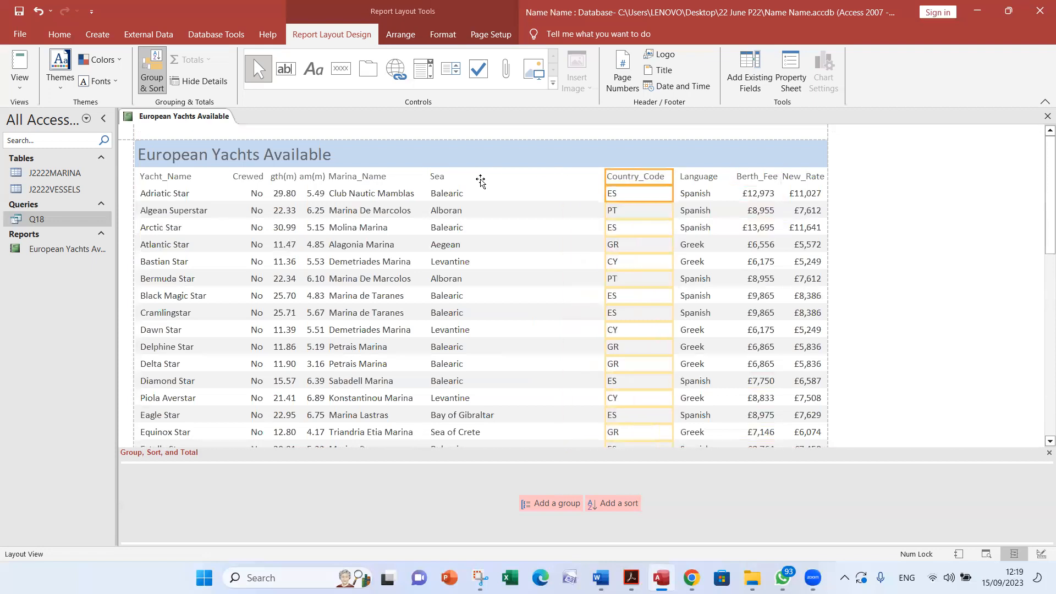
Extend the Sea column right to Country_Code, narrow it from the left to fit the longest sea name, and check its values
drag(473, 181, 453, 188)
click(448, 185)
shift+click(451, 193)
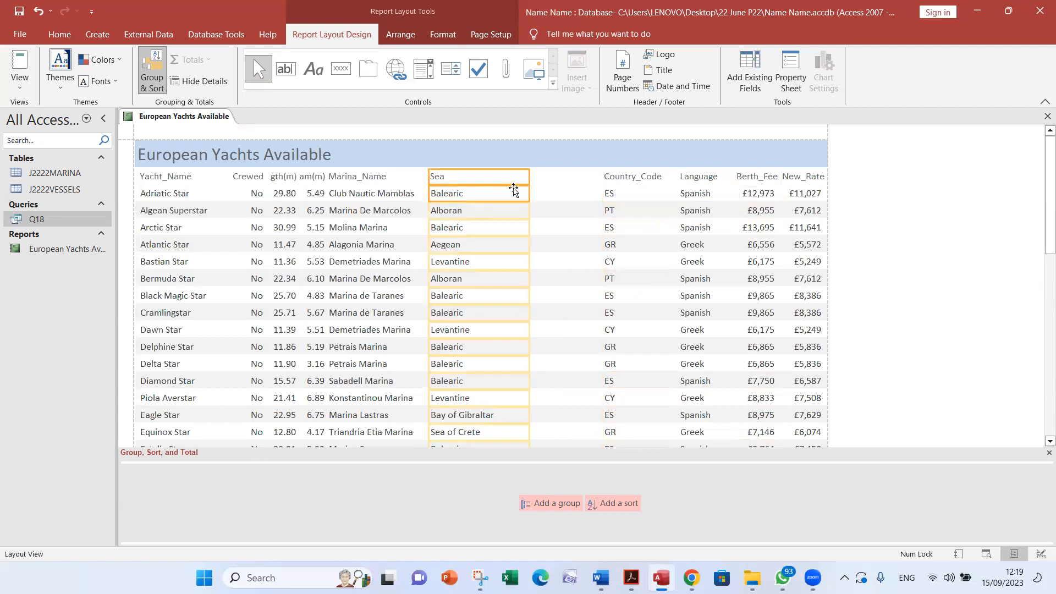
drag(531, 177, 596, 176)
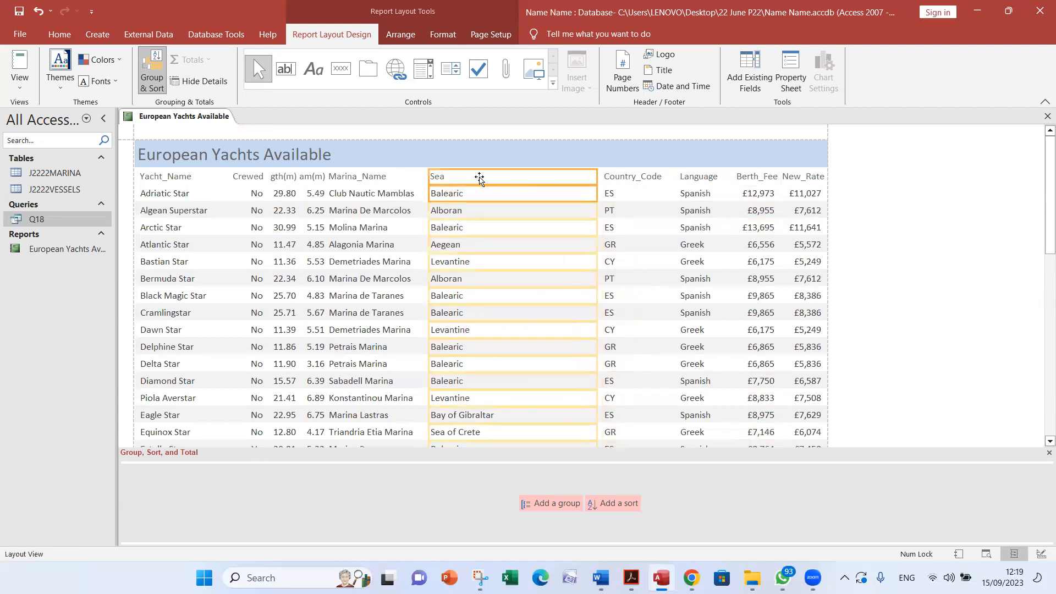
drag(429, 176, 512, 175)
scroll(557, 222, down, 8)
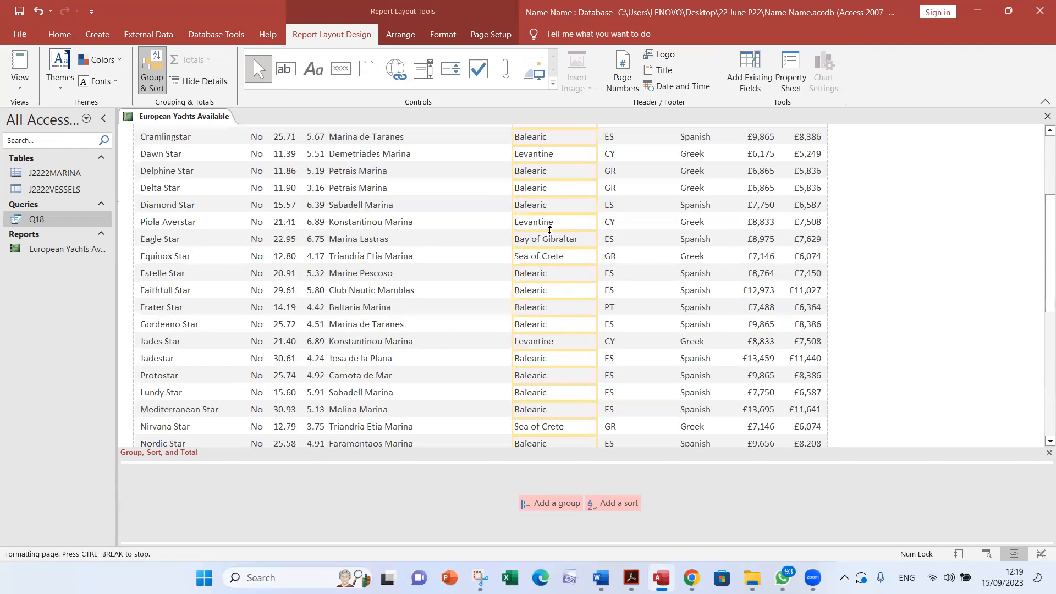
scroll(546, 237, down, 3)
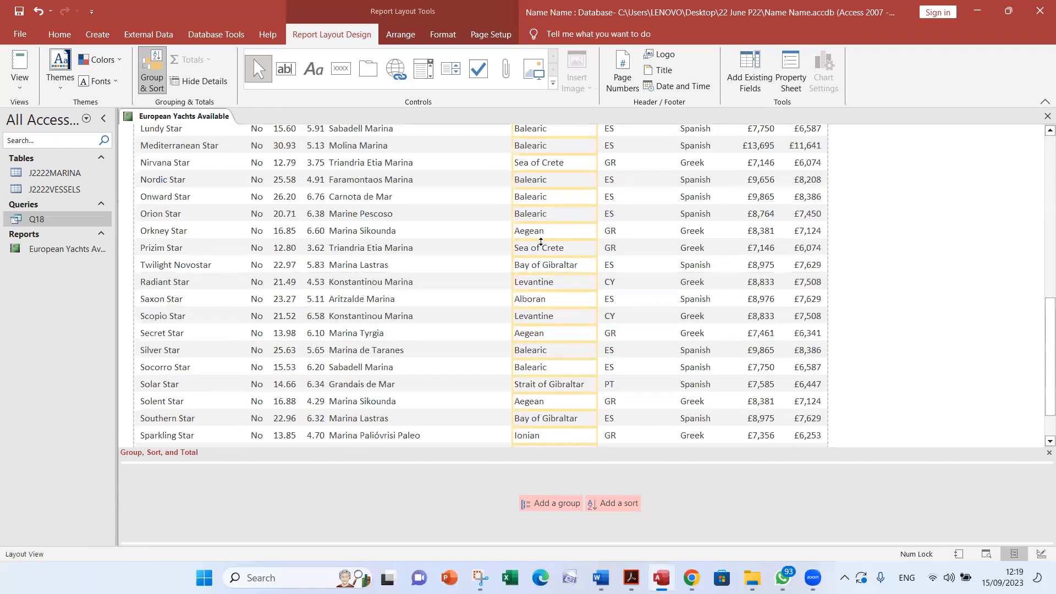
scroll(542, 240, down, 3)
scroll(528, 242, up, 5)
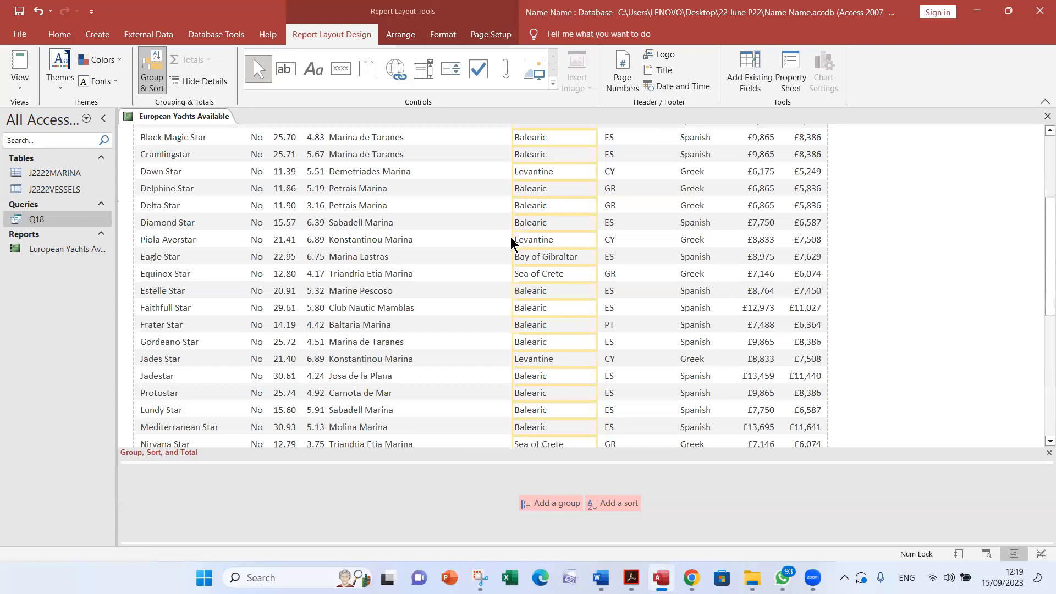
scroll(510, 242, up, 4)
Extend the Marina_Name column right to Sea, narrow it from the left to fit the longest marina name, and check its values
click(394, 177)
shift+click(406, 192)
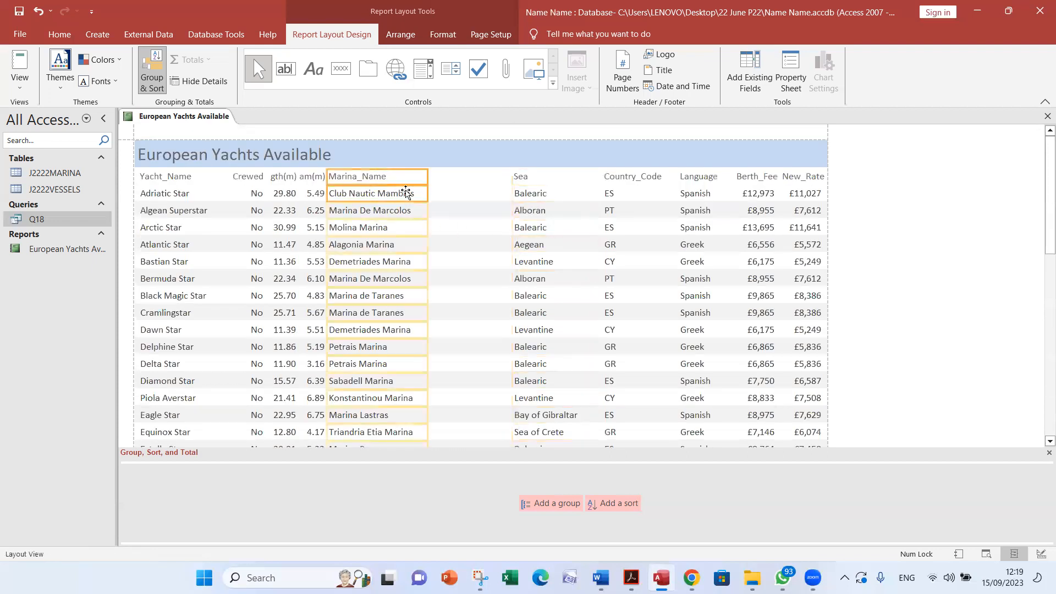
click(430, 179)
drag(395, 180, 392, 181)
shift+click(373, 193)
click(38, 11)
drag(427, 179, 506, 180)
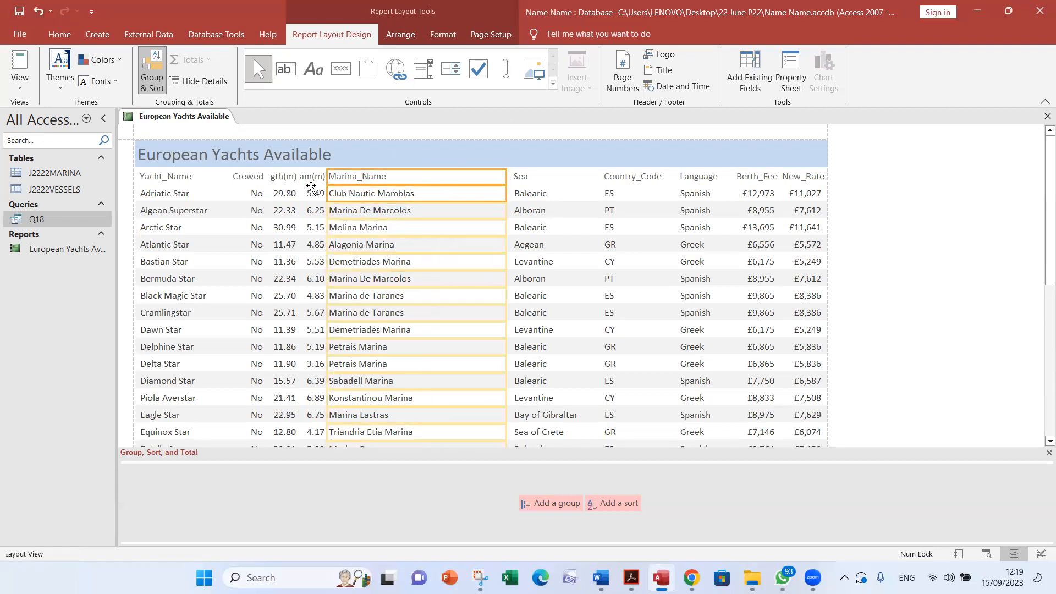
drag(326, 176, 395, 176)
scroll(428, 247, down, 10)
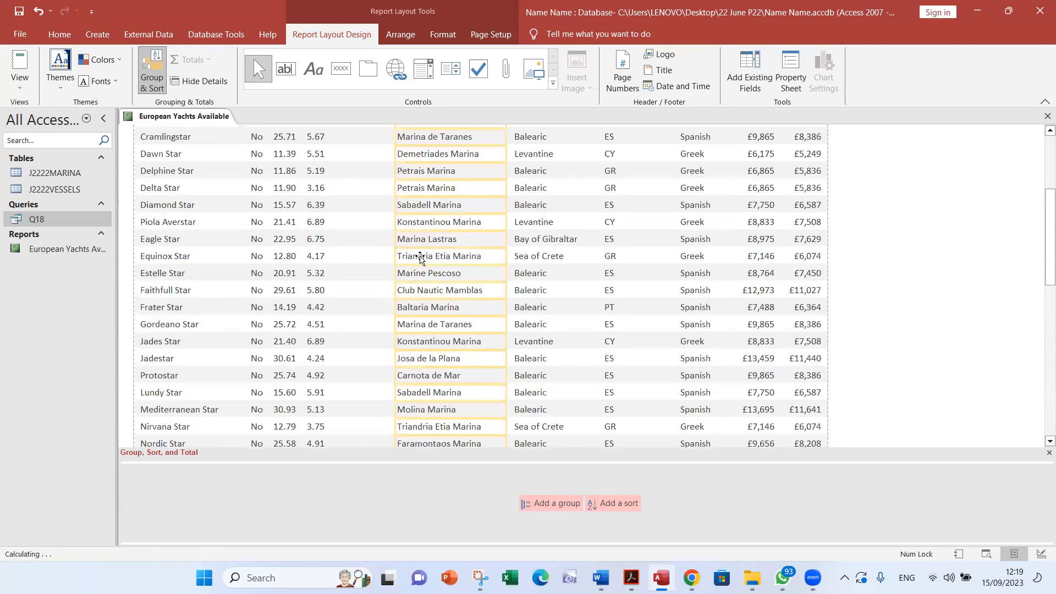
scroll(420, 255, up, 10)
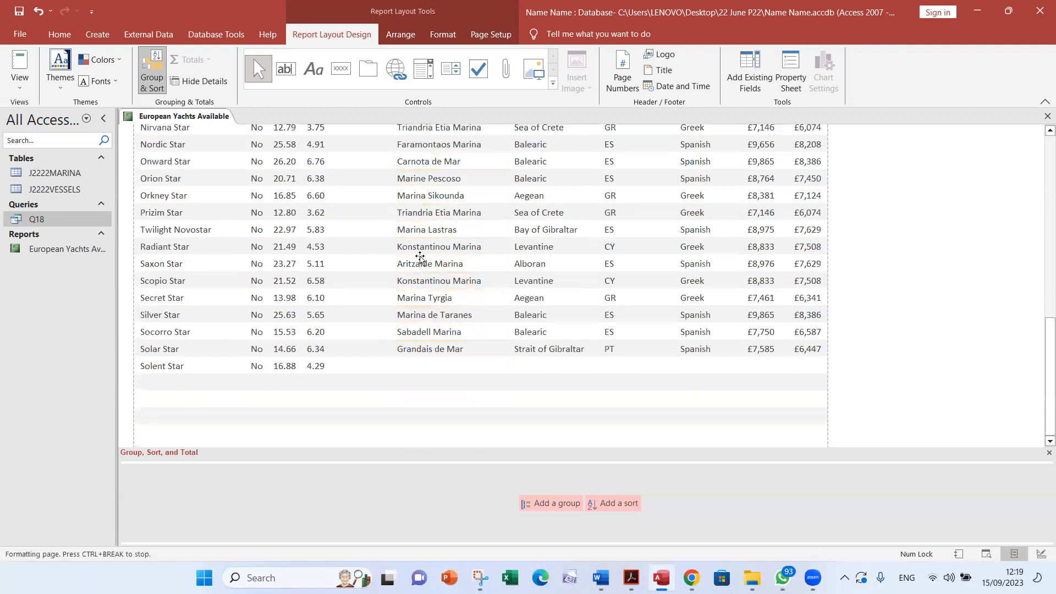
scroll(330, 193, up, 2)
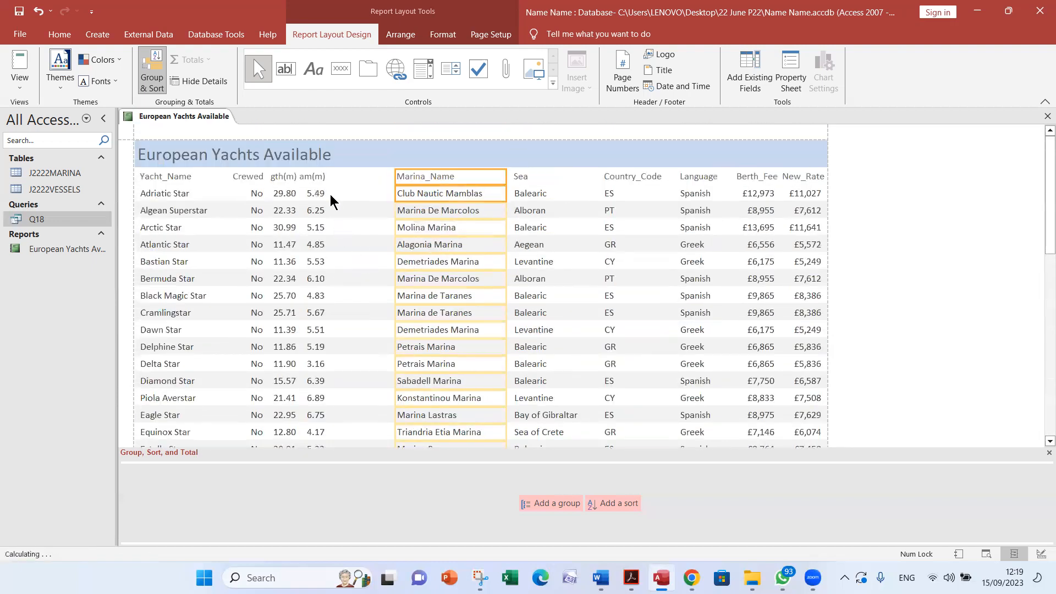
Extend the Beam(m) label and data right towards Marina_Name and trim their left edge, keeping the label in full
click(315, 175)
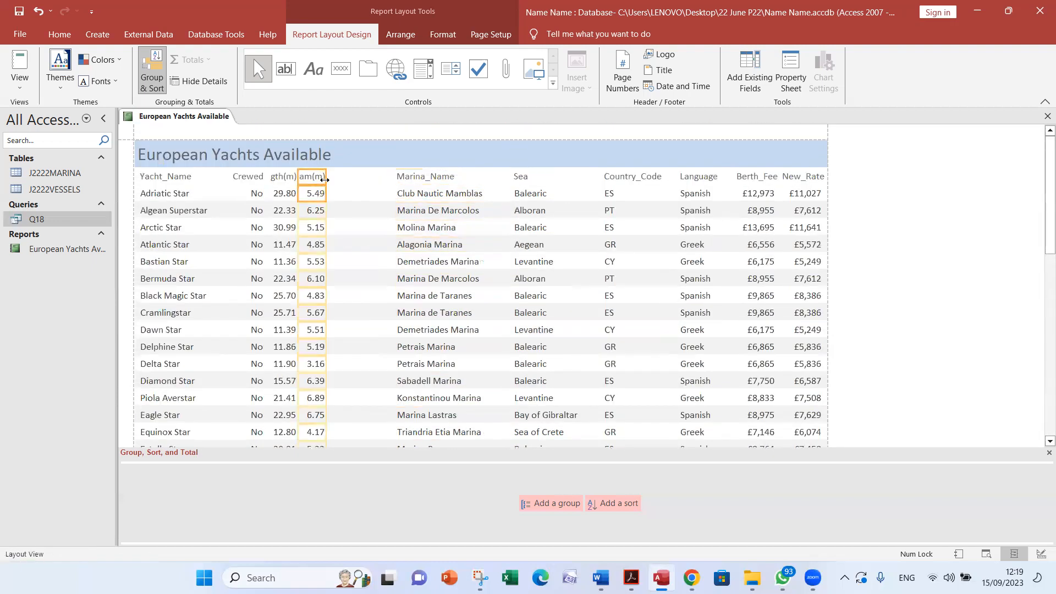
drag(325, 180, 383, 177)
drag(298, 182, 338, 184)
Extend the Length(m) label and data right towards Beam(m) and trim their left edge slightly, keeping the label in full
click(287, 180)
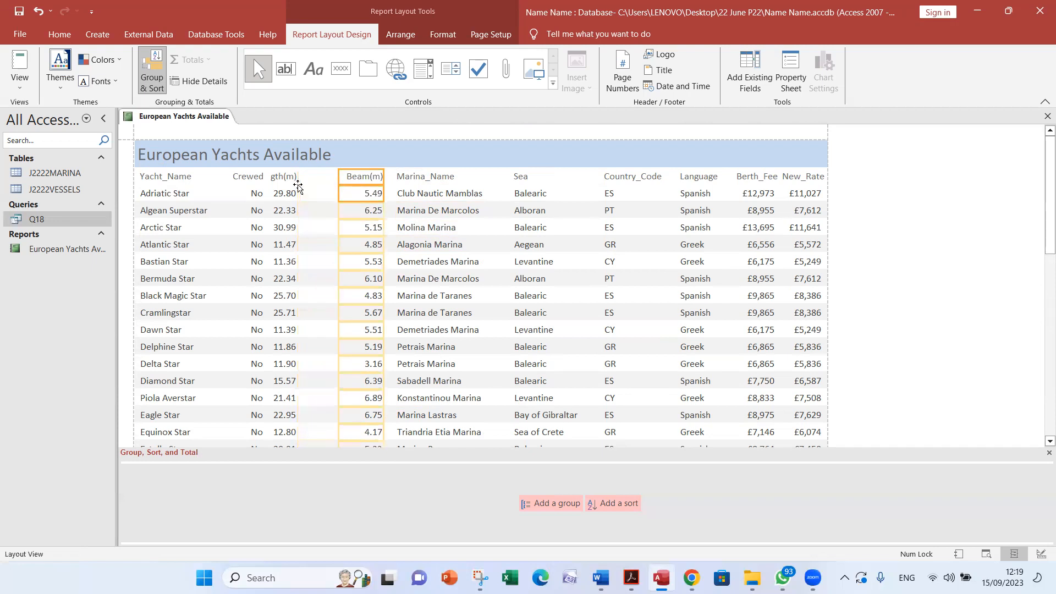
drag(298, 177, 335, 176)
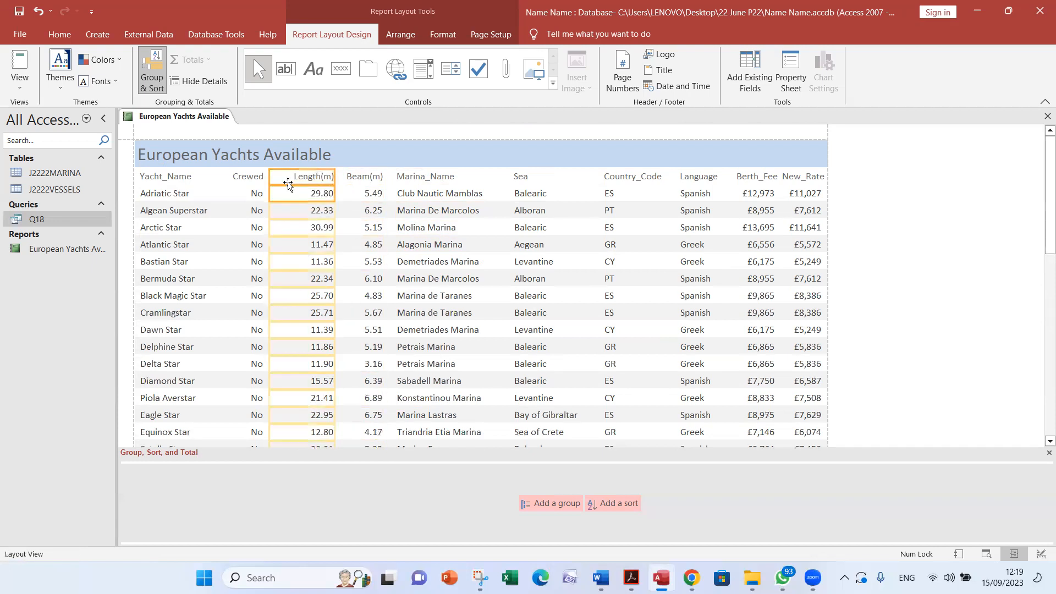
drag(268, 176, 278, 176)
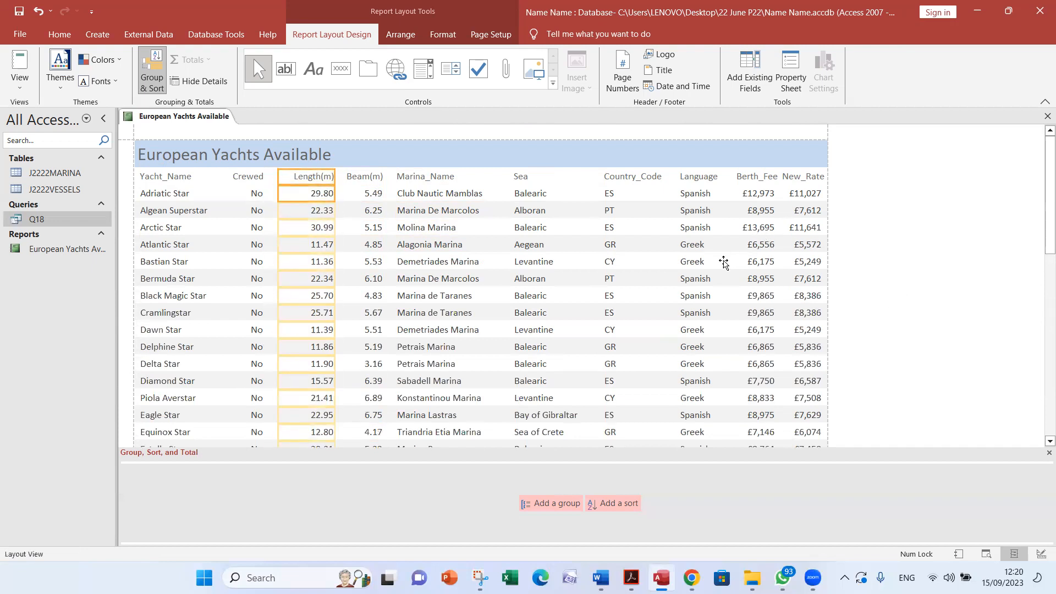
Check that all column data is shown in full down the report and save the report layout
scroll(724, 264, down, 5)
scroll(704, 273, down, 5)
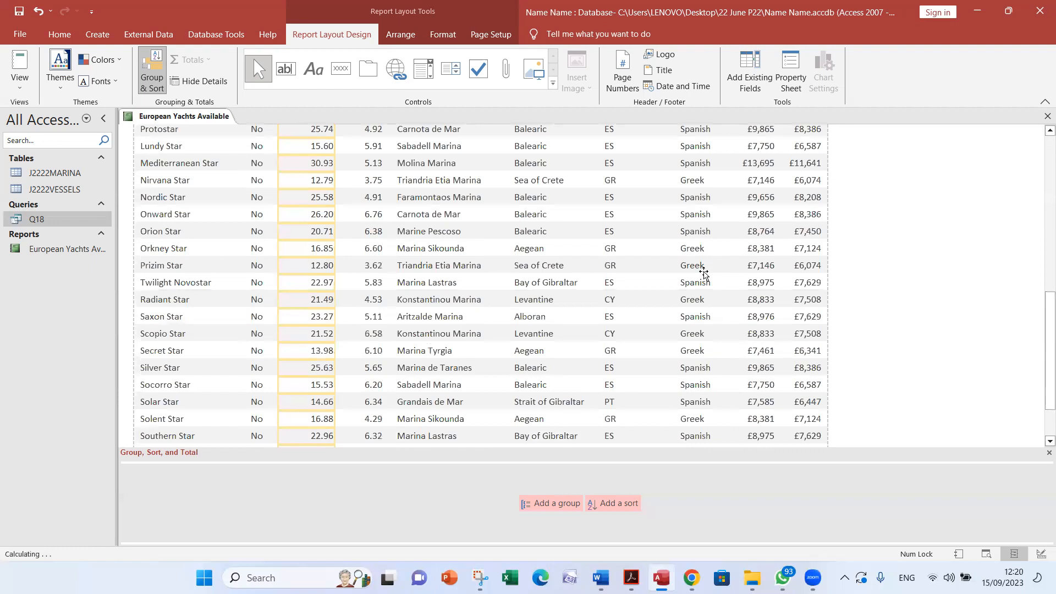
scroll(703, 272, up, 2)
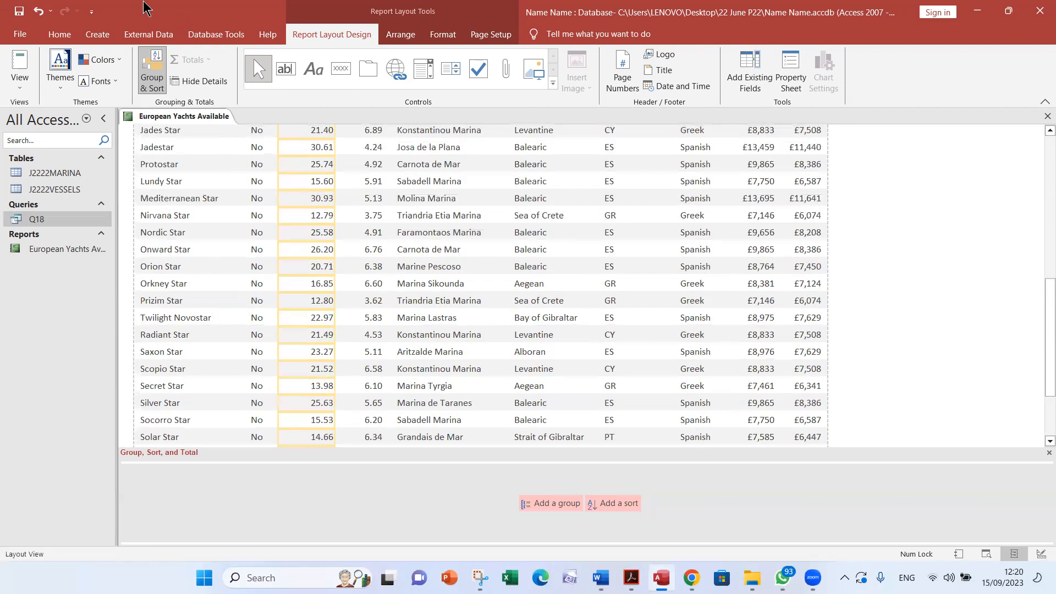
click(19, 13)
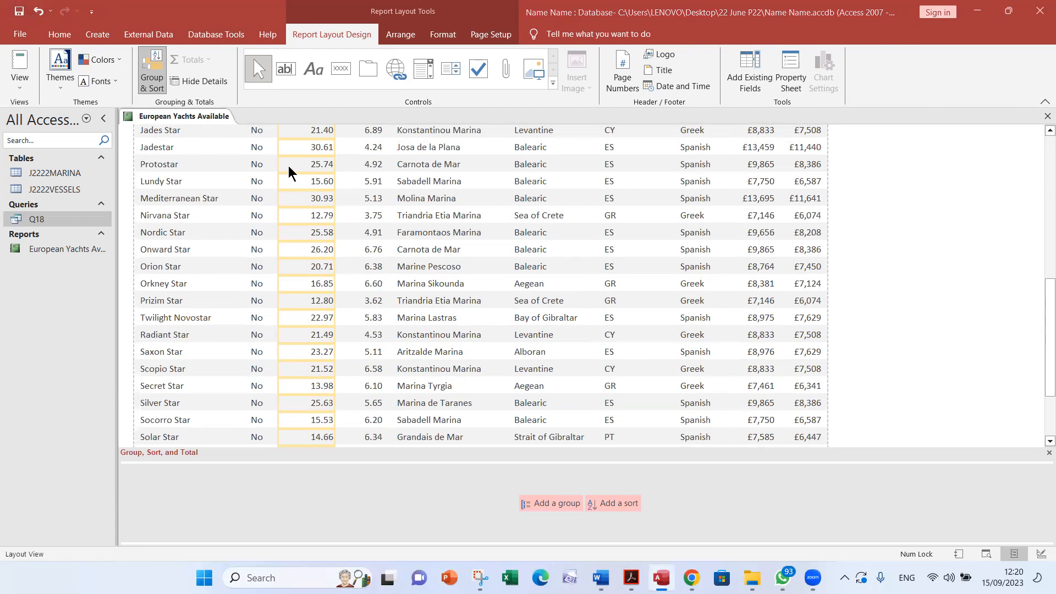
Switch to the task PDF in Acrobat, read the sorting requirement for Country_Code and Length(m), and return to the Access report
key(alt+Tab)
key(alt+Tab)
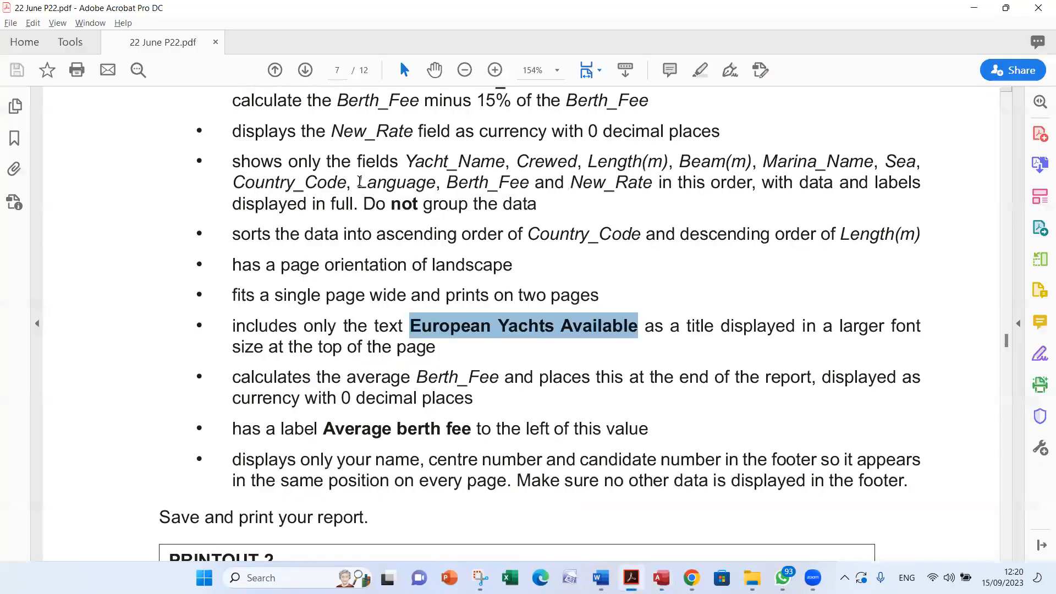
double_click(259, 225)
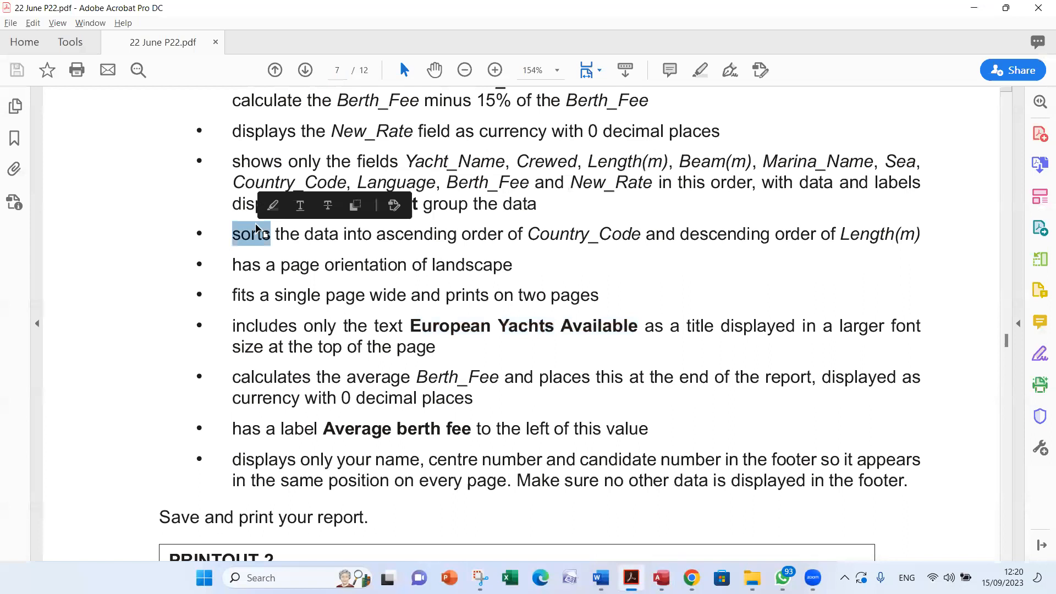
click(362, 234)
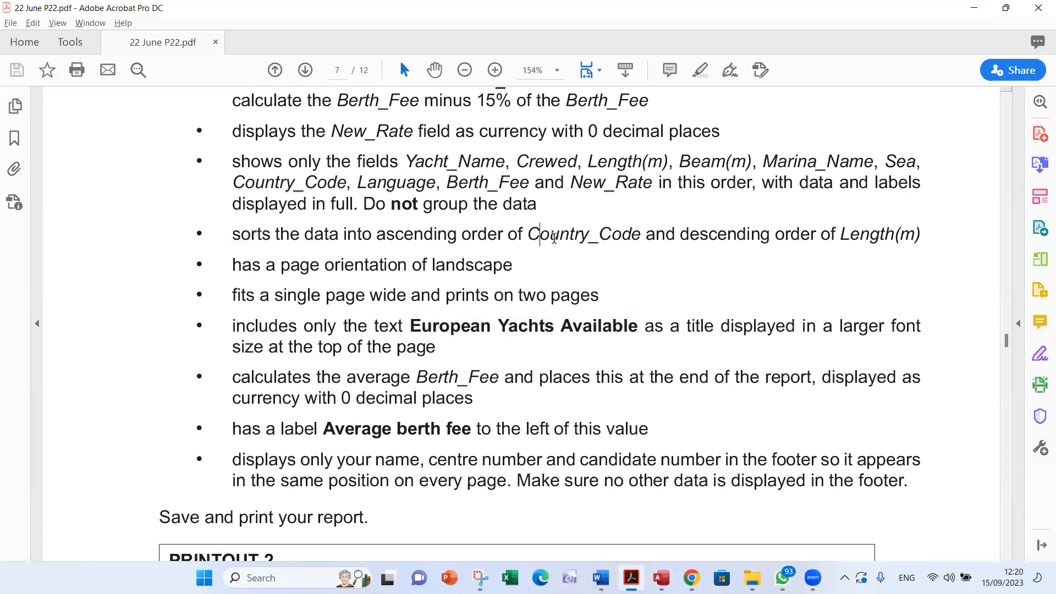
drag(540, 235, 621, 235)
click(737, 228)
double_click(573, 233)
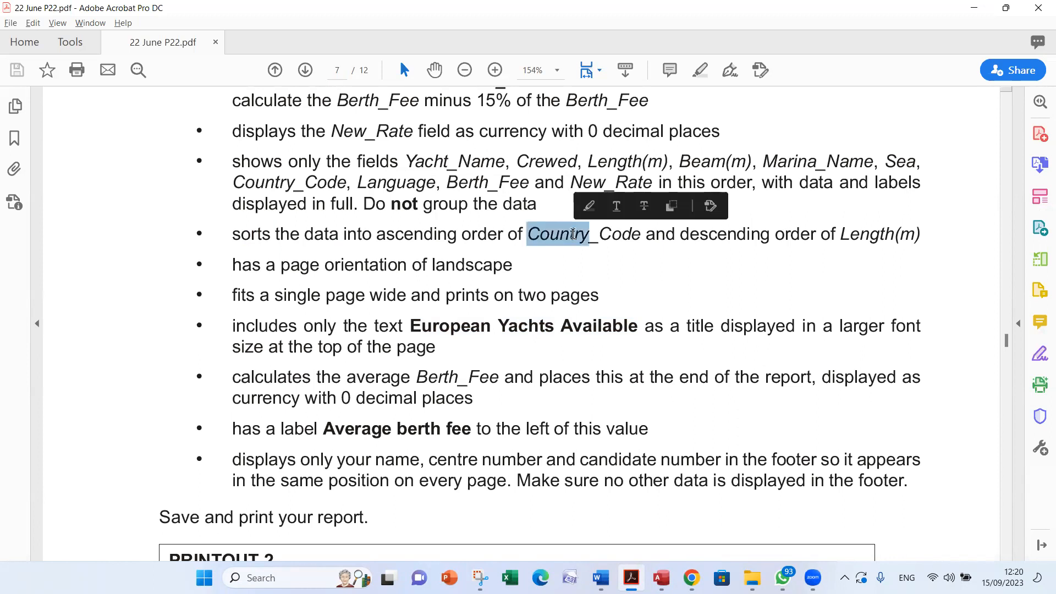
key(alt+Tab)
key(Tab)
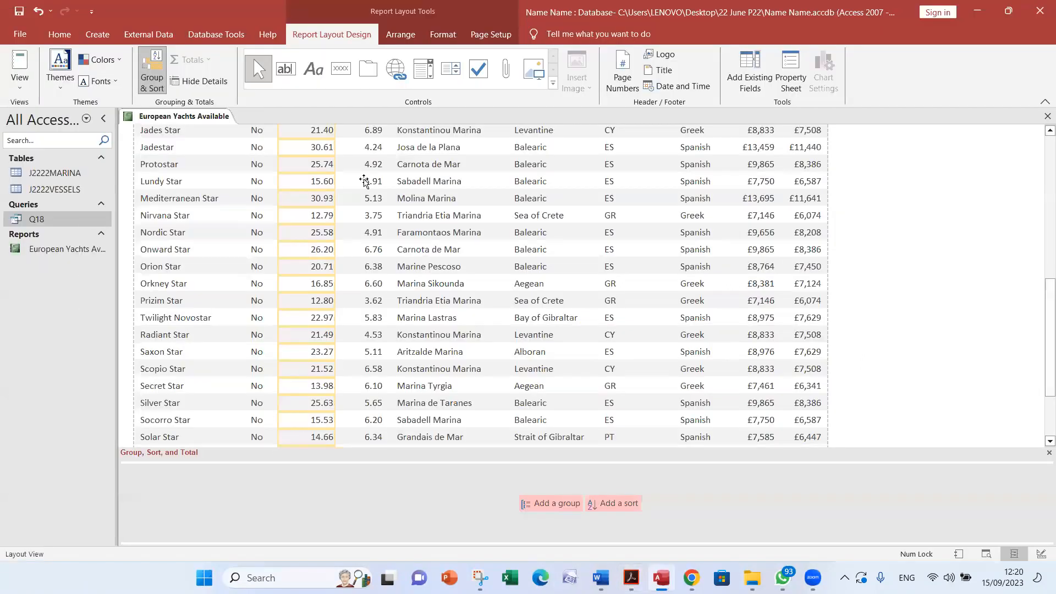
Add a sort to the report on Country_Code in ascending order, with A on top
click(156, 61)
click(154, 62)
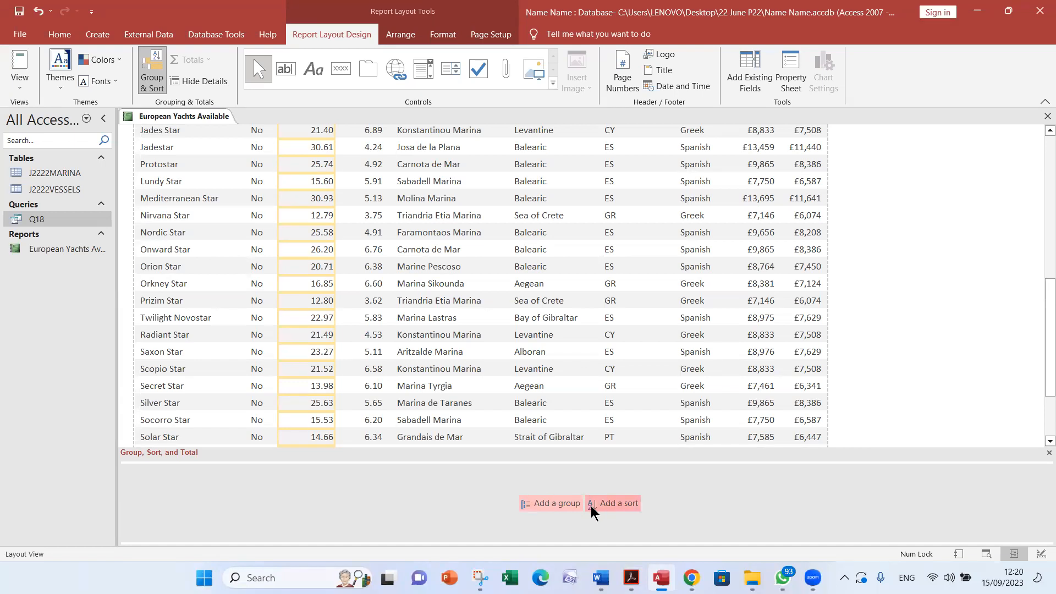
click(630, 504)
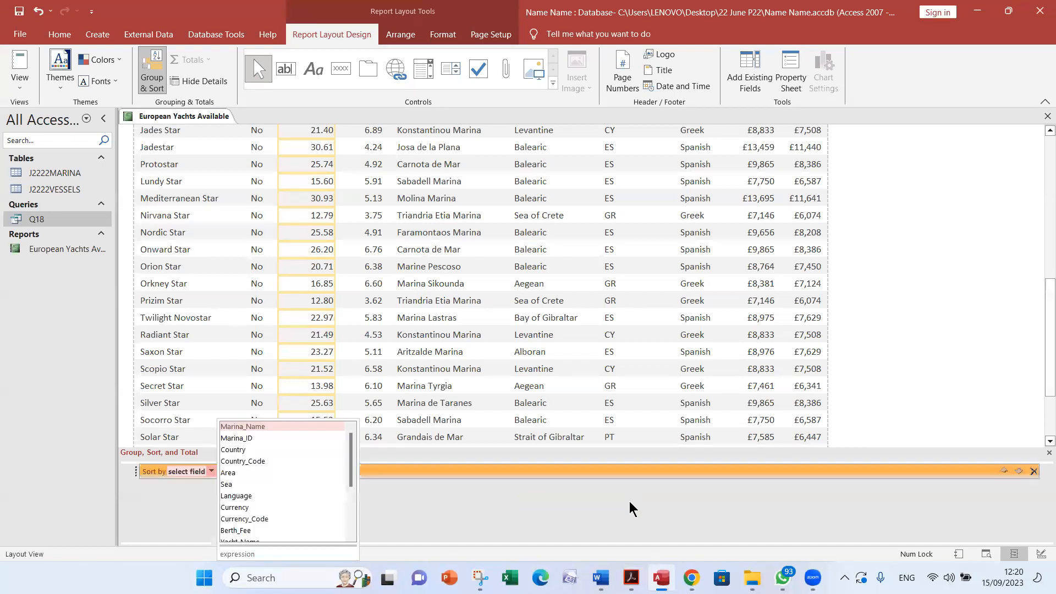
key(alt+Tab)
key(alt+Tab)
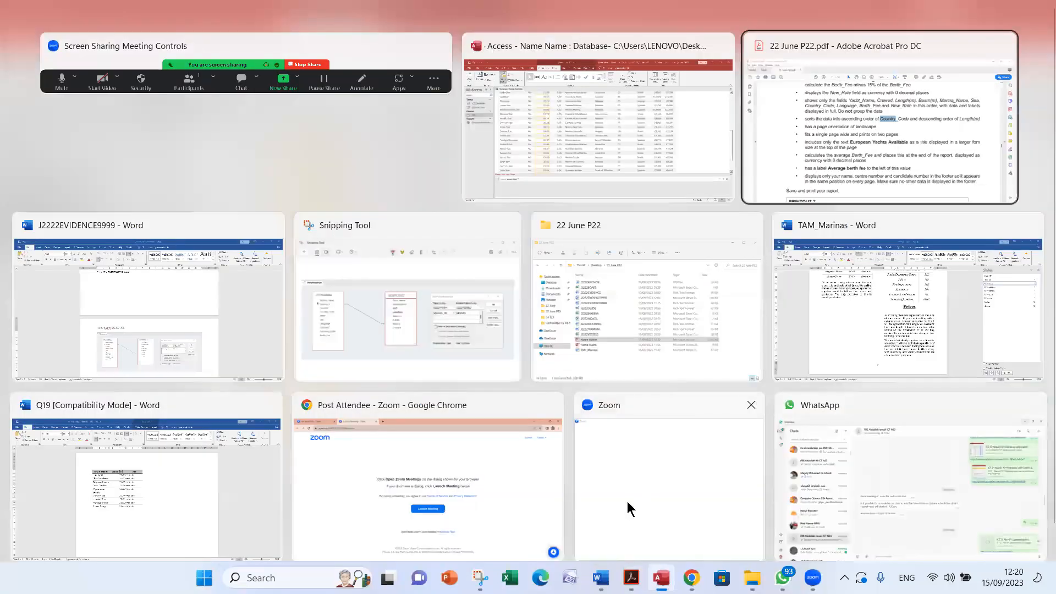
key(alt+Tab)
key(alt+Tab)
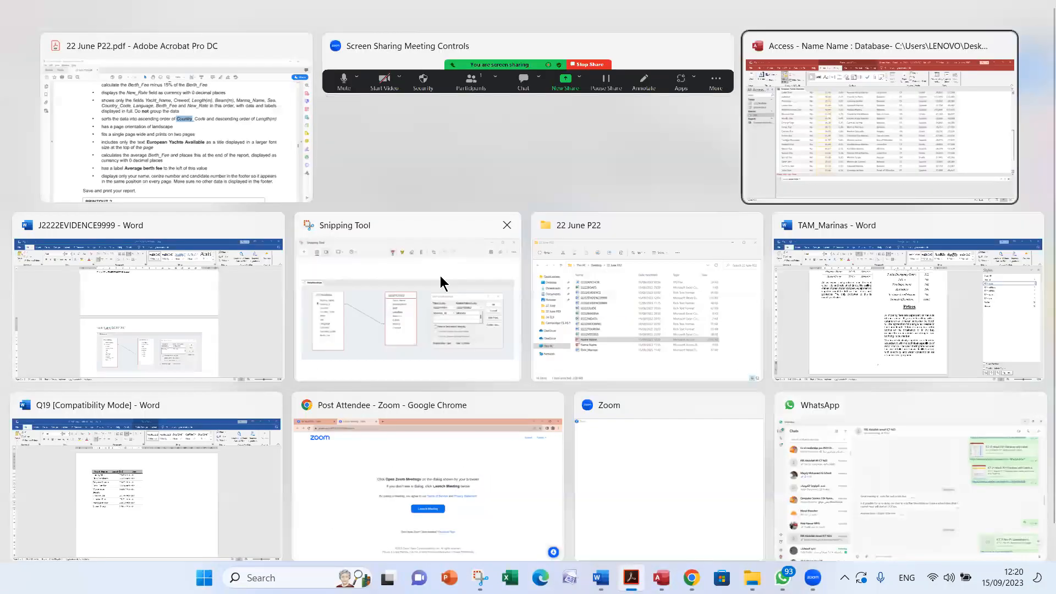
click(211, 470)
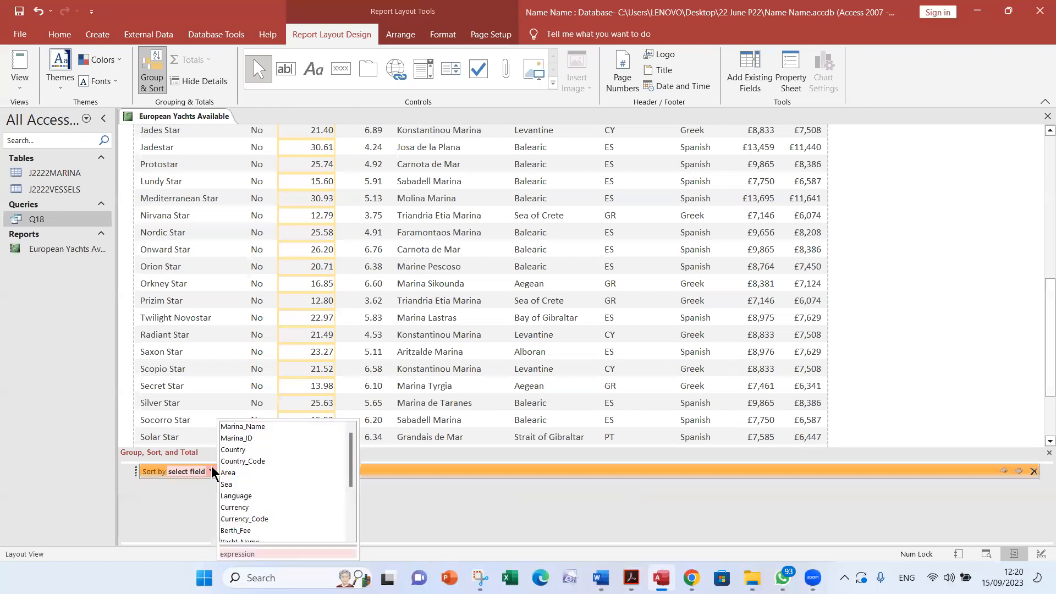
click(302, 459)
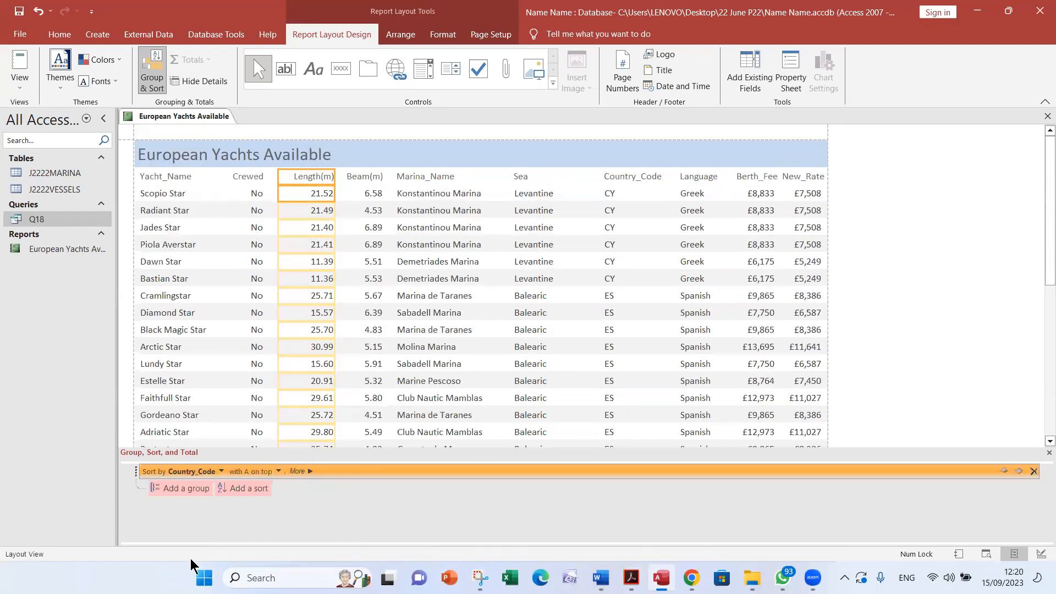
Switch to the task PDF in Acrobat, check the sort order required for Length(m), and return to the Access report
key(alt+Tab)
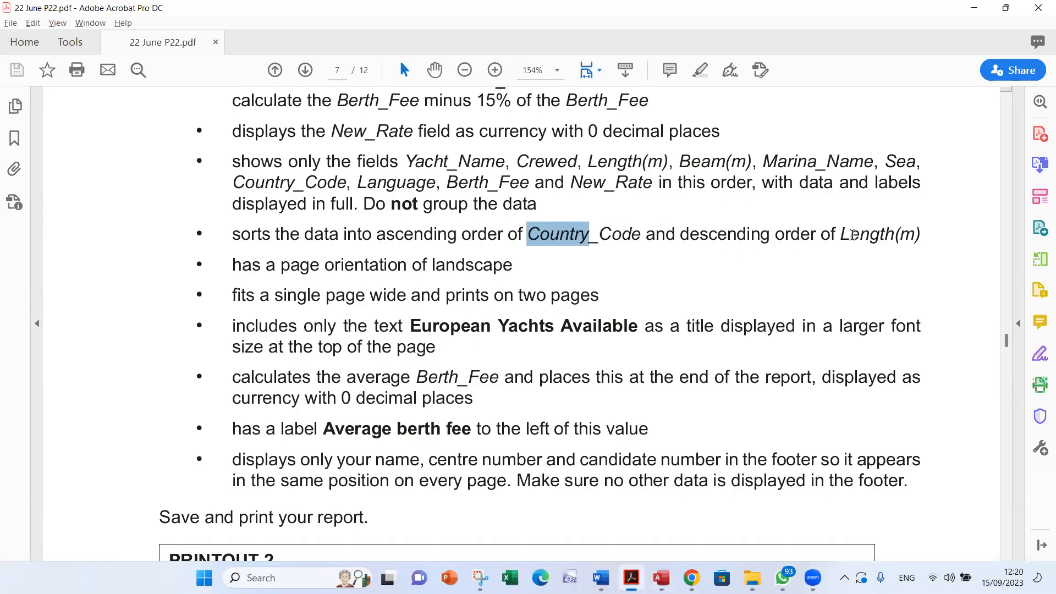
double_click(851, 235)
double_click(693, 233)
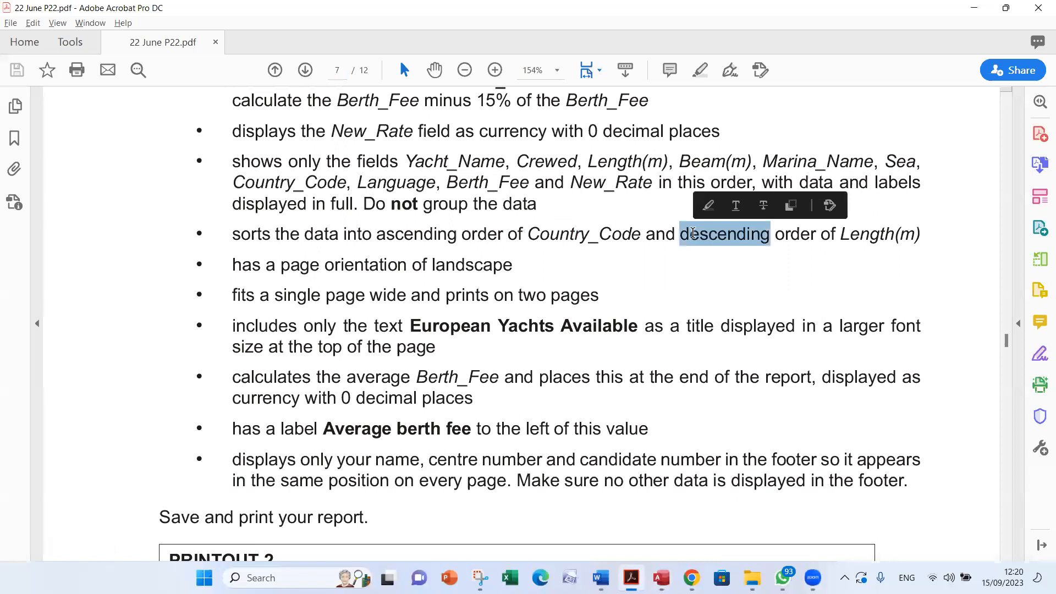
key(alt+Tab)
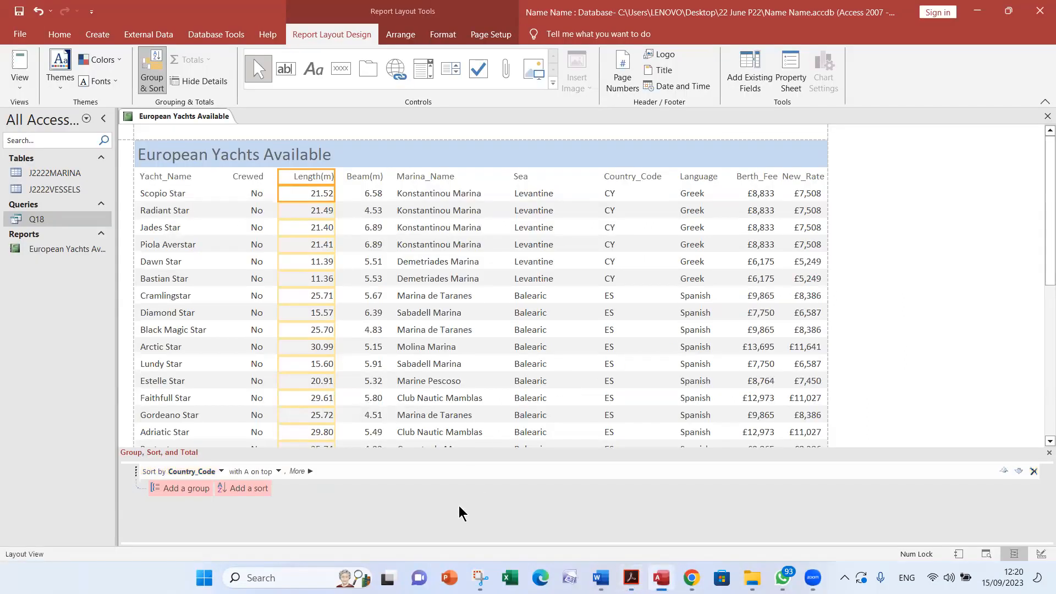
Add a second sort below Country_Code on Length(m), ordered from largest to smallest
click(242, 488)
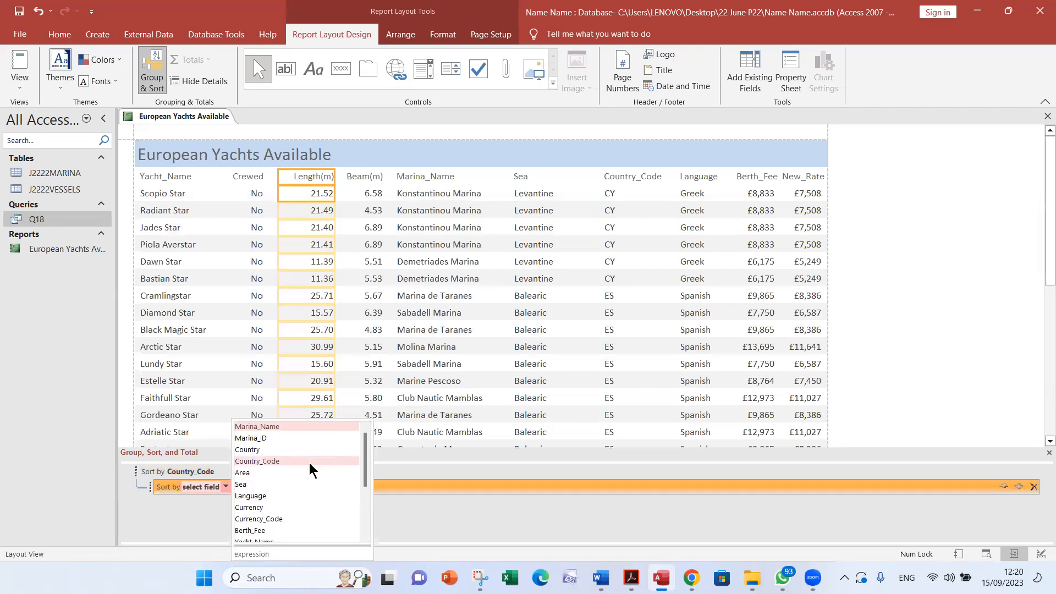
scroll(309, 463, down, 3)
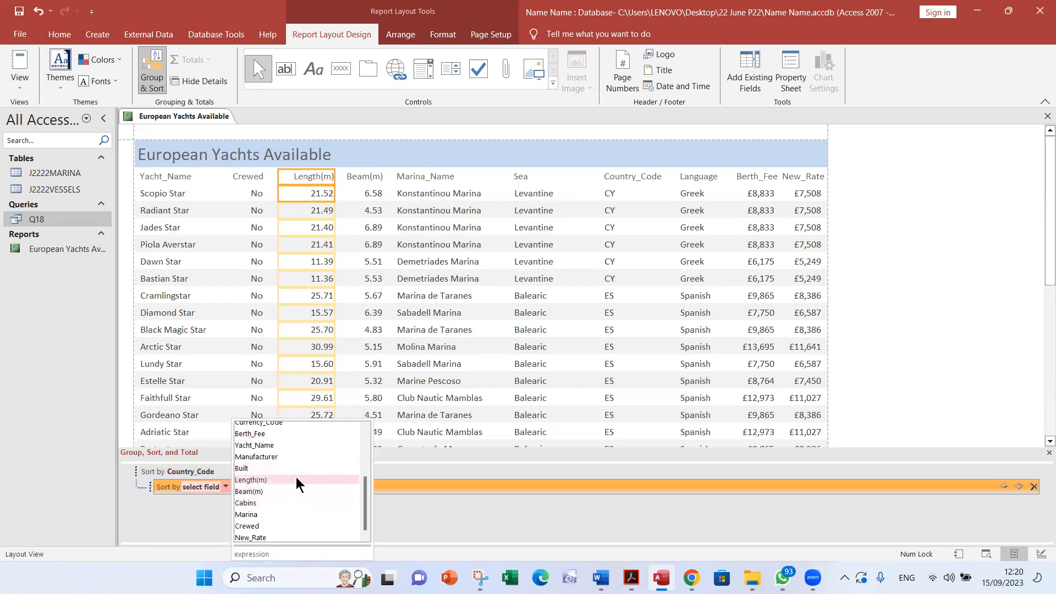
click(295, 479)
click(316, 486)
click(292, 511)
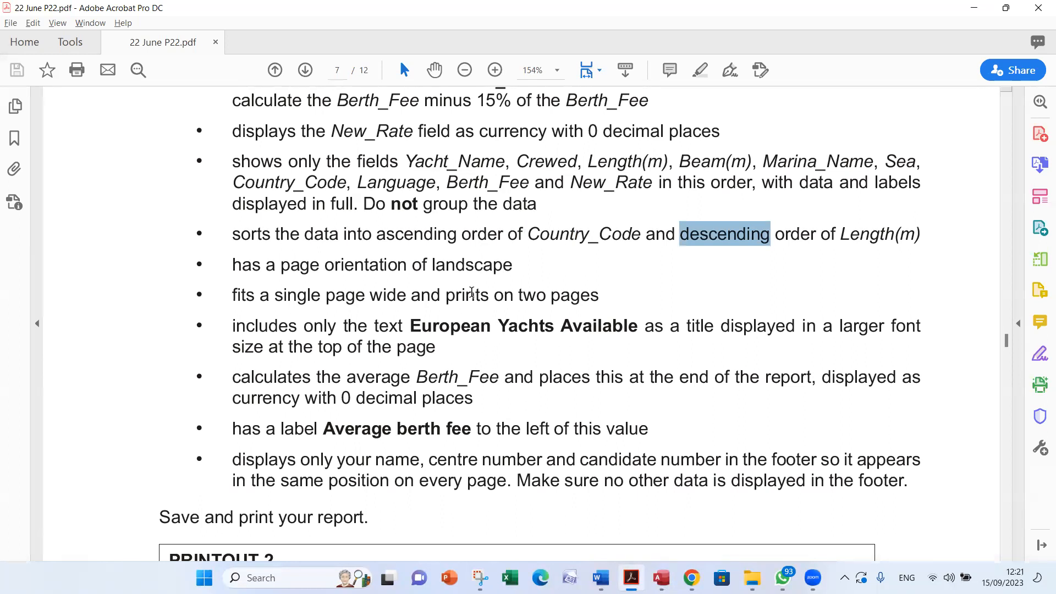
Read the requirement for the average Berth_Fee in the Acrobat task PDF and return to the Access report
scroll(446, 353, down, 2)
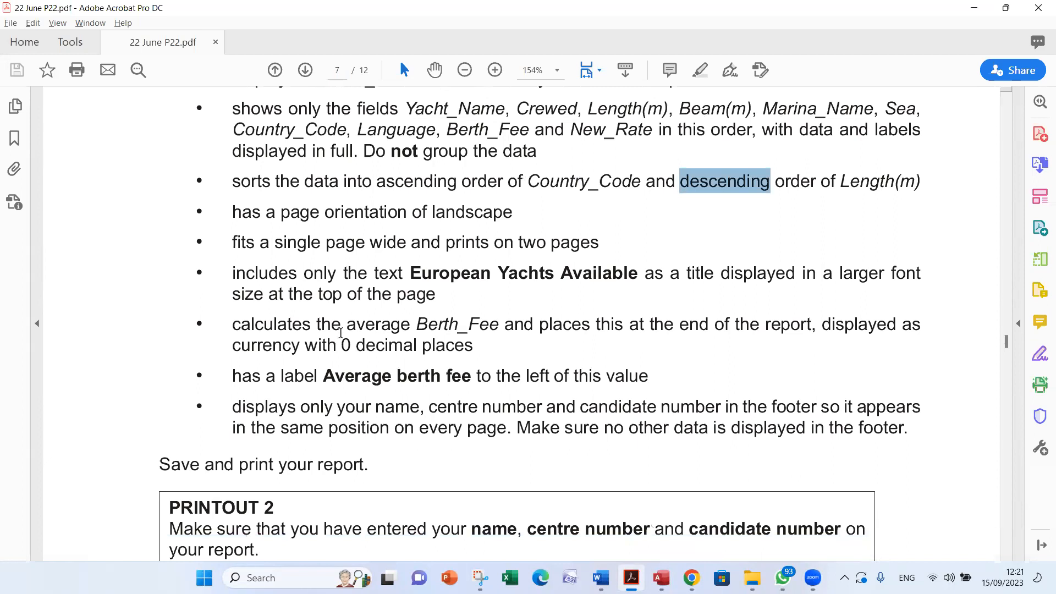
double_click(433, 321)
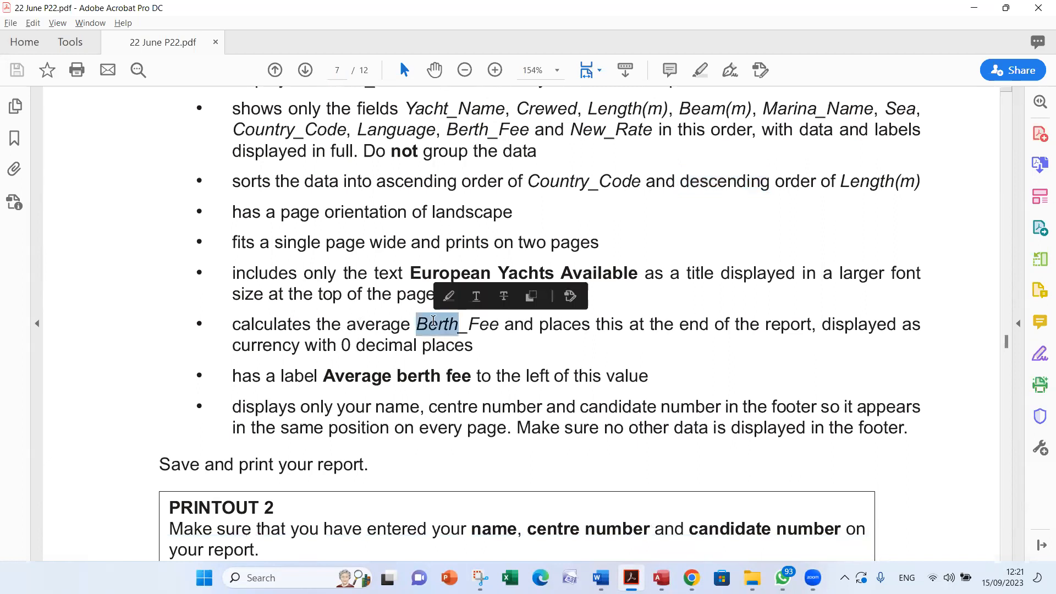
click(485, 326)
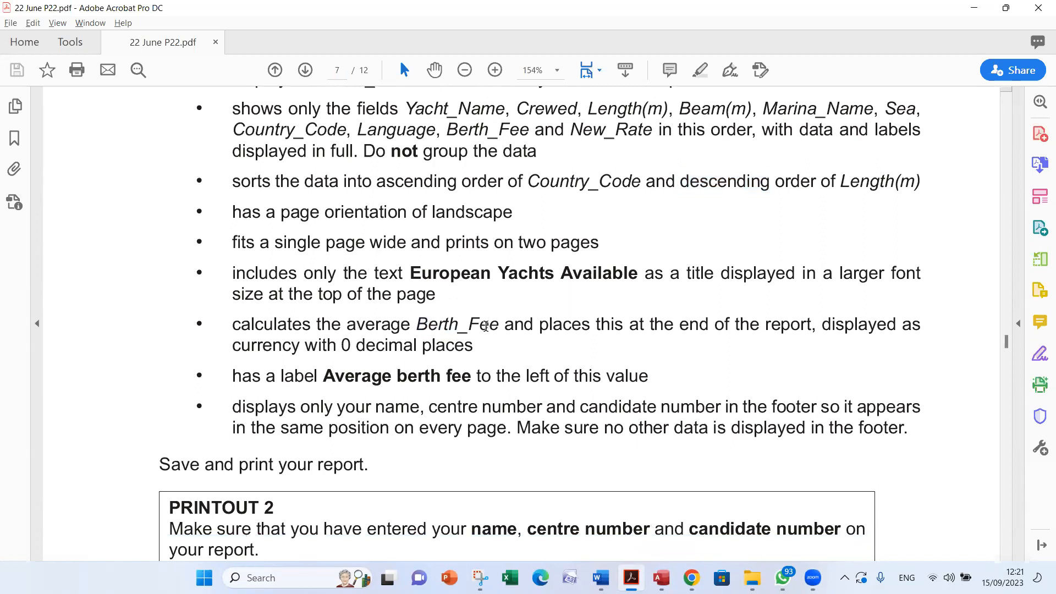
key(alt+Tab)
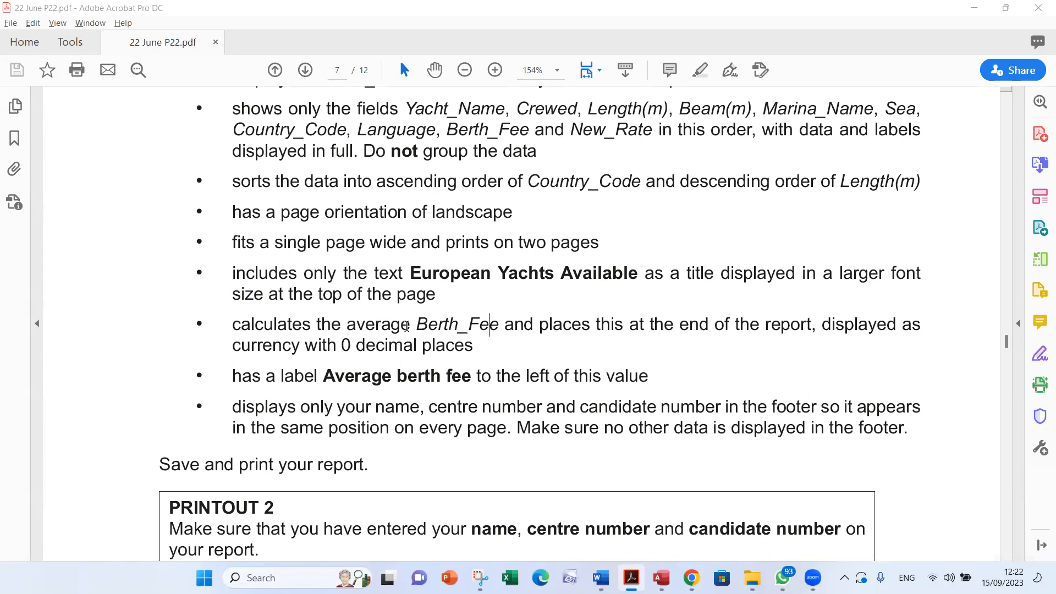
click(428, 326)
double_click(429, 326)
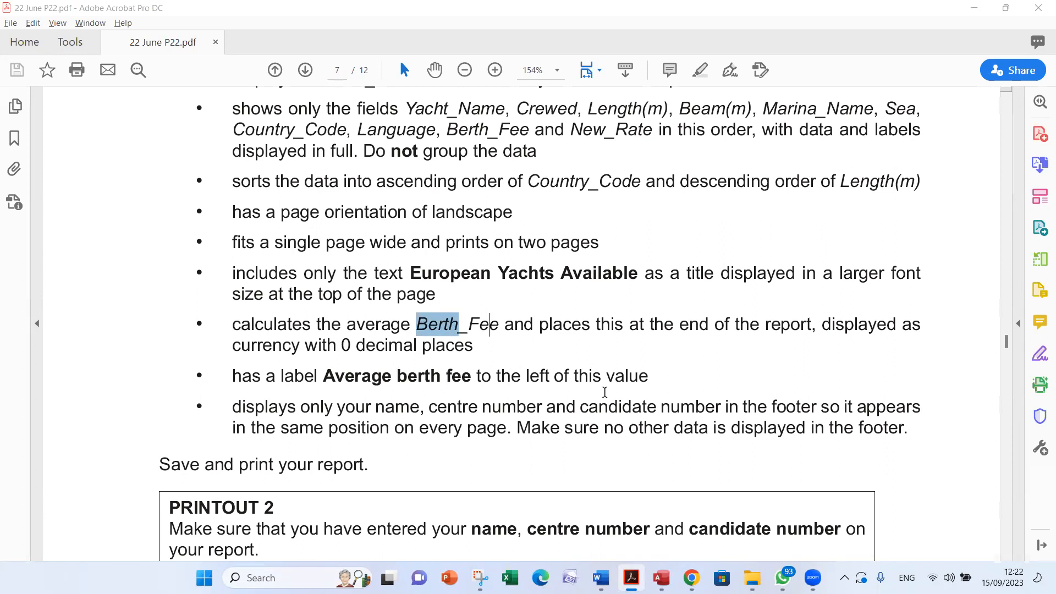
key(alt+Tab)
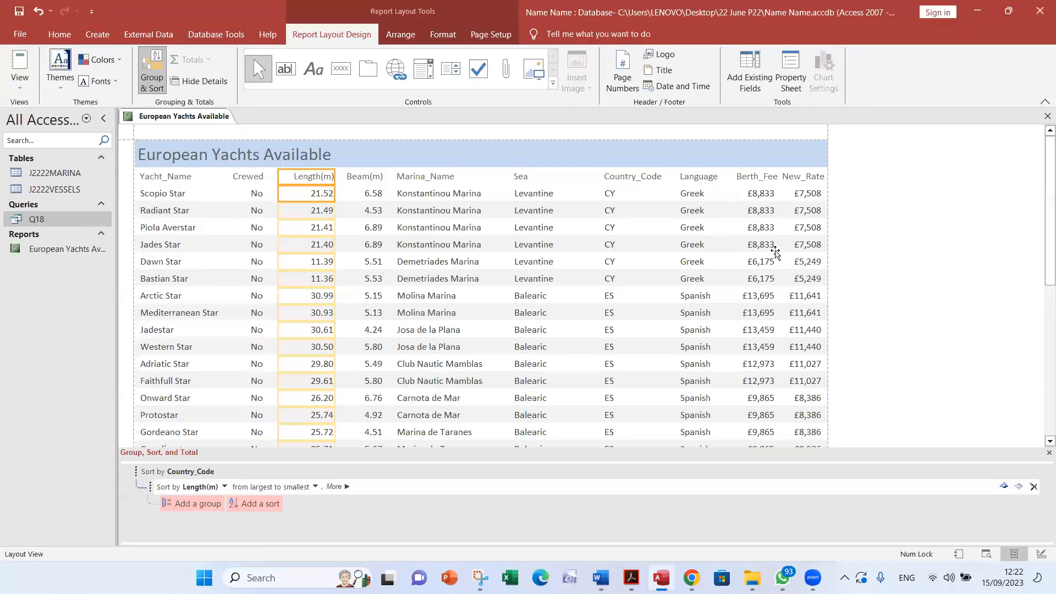
Add an Average total for the Berth_Fee column at the end of the report
click(760, 198)
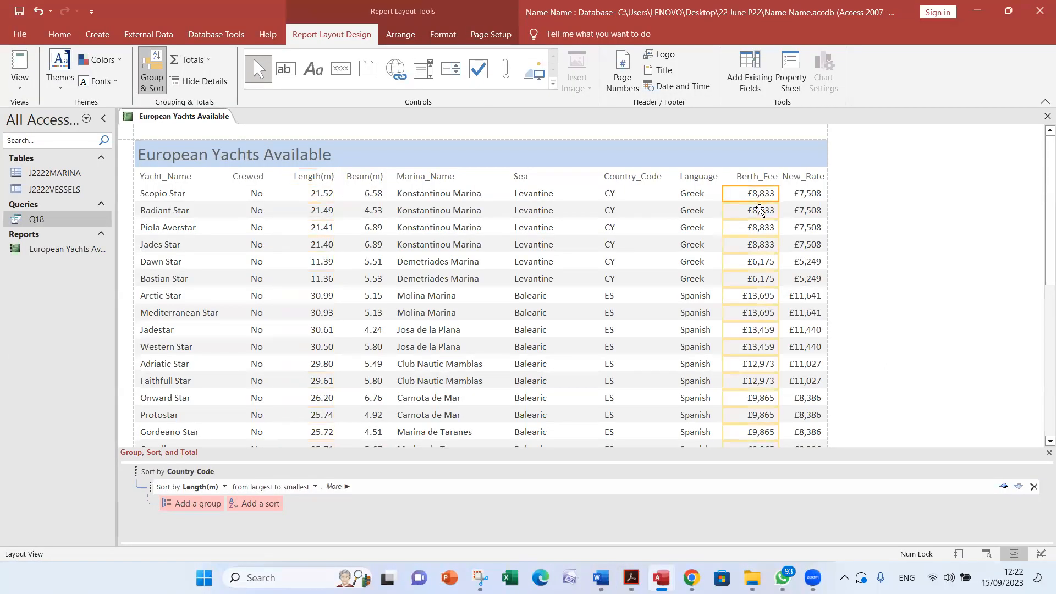
scroll(760, 242, down, 10)
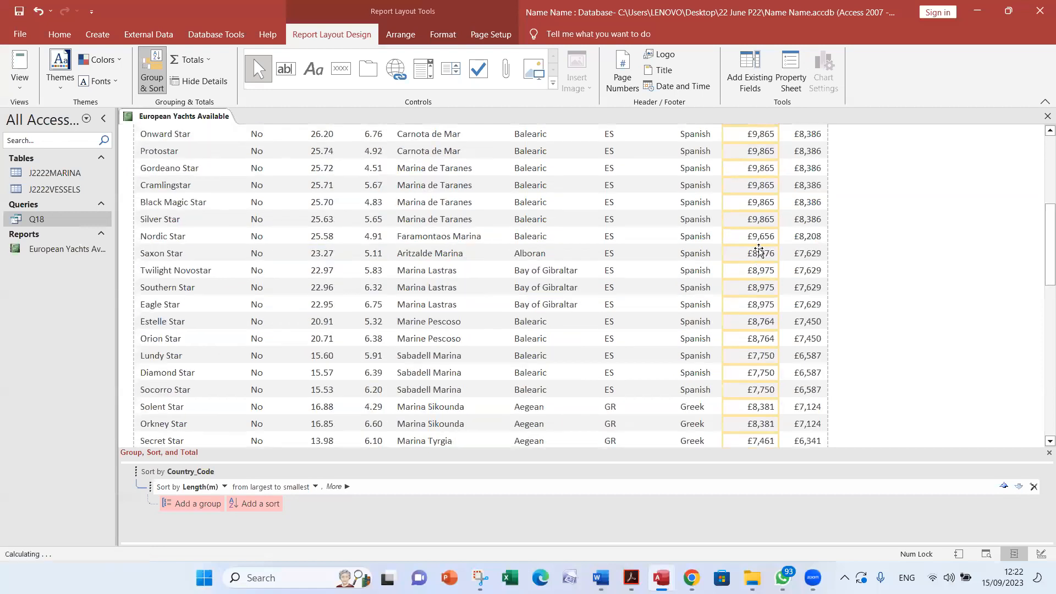
scroll(759, 251, down, 4)
scroll(759, 250, up, 6)
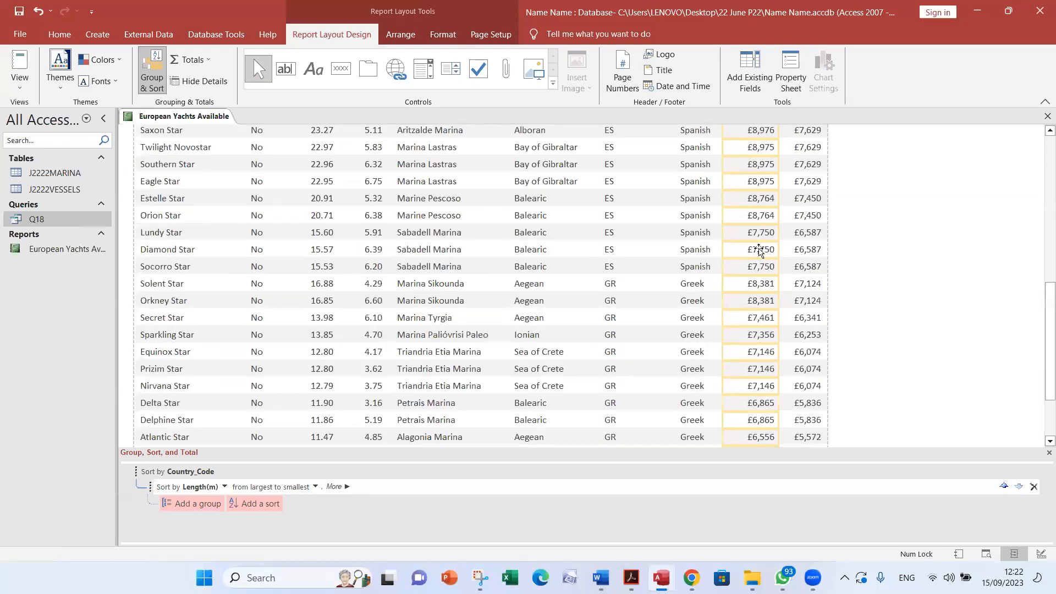
scroll(758, 249, up, 5)
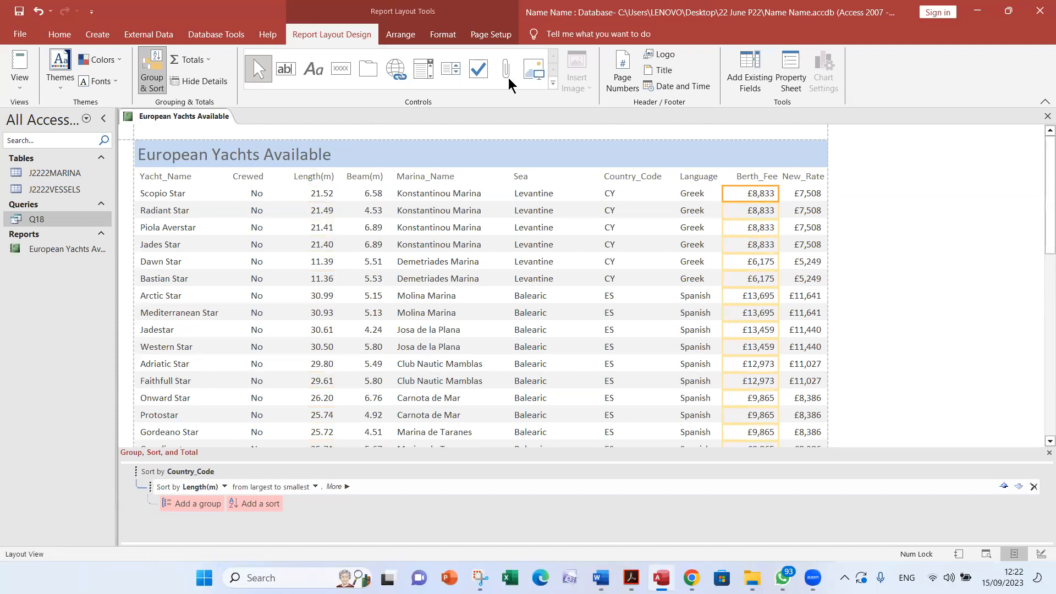
click(201, 61)
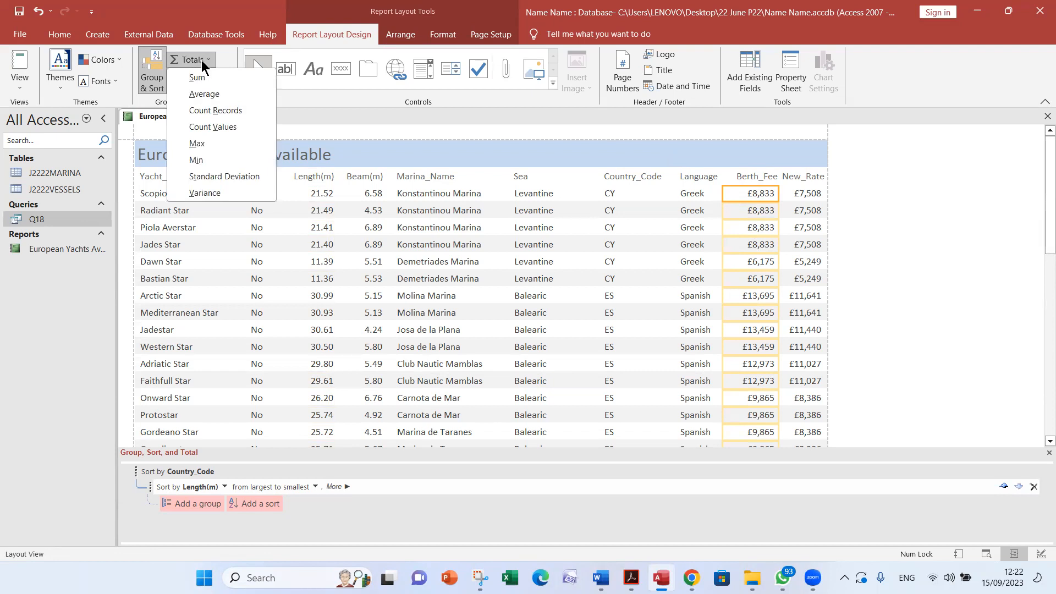
click(219, 92)
scroll(788, 296, down, 15)
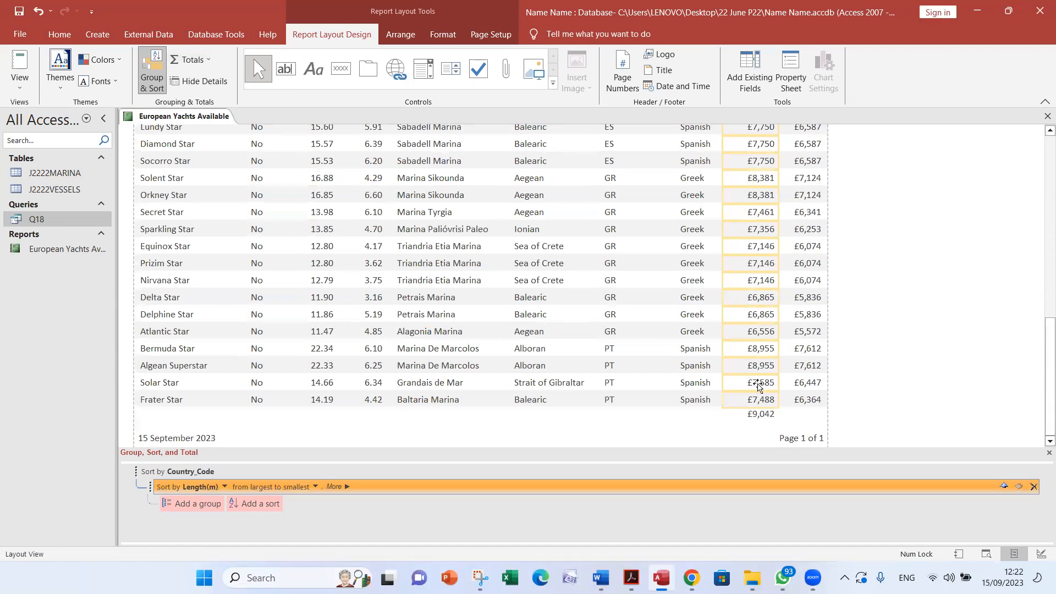
click(755, 381)
Switch to the task PDF in Acrobat, check the display format required for the average Berth_Fee, and return to Access
key(alt+Tab)
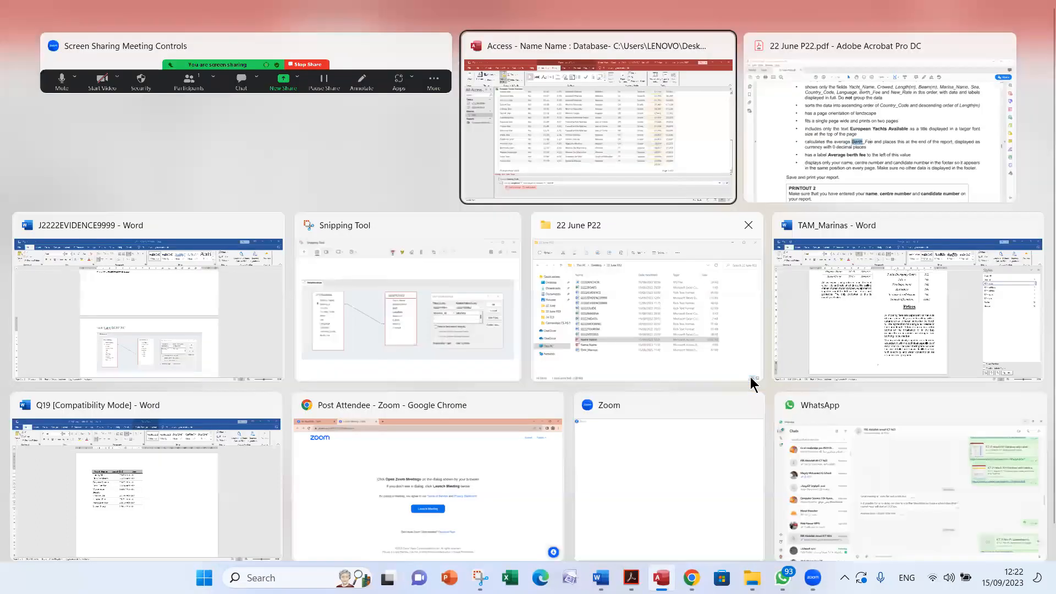
key(alt+Tab)
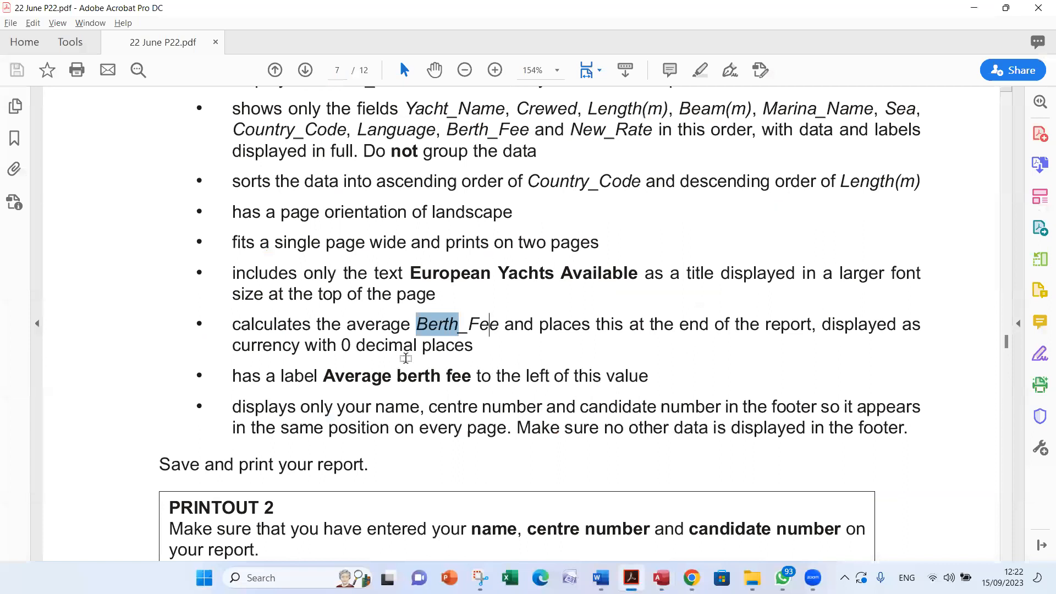
key(alt+Tab)
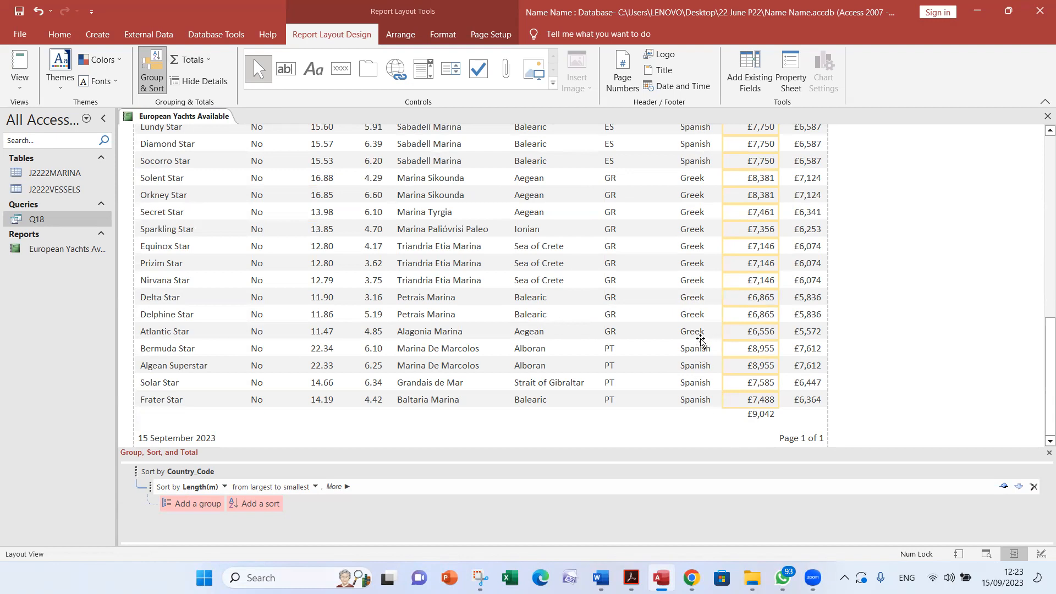
Examine the format and decimal places in the properties of the Berth_Fee average at the report's end, and close the properties
scroll(700, 340, up, 5)
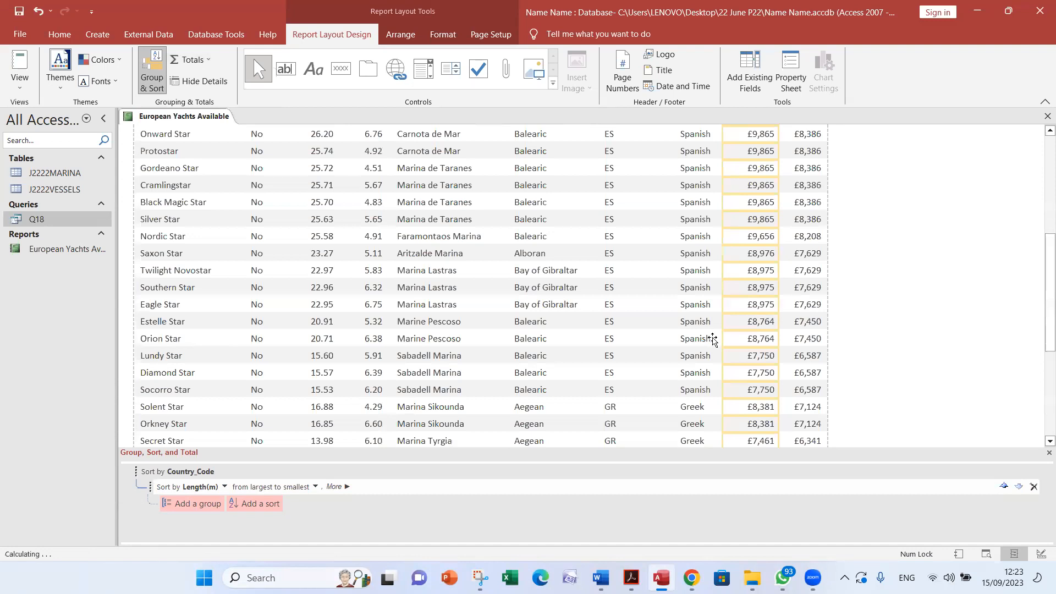
scroll(712, 339, up, 5)
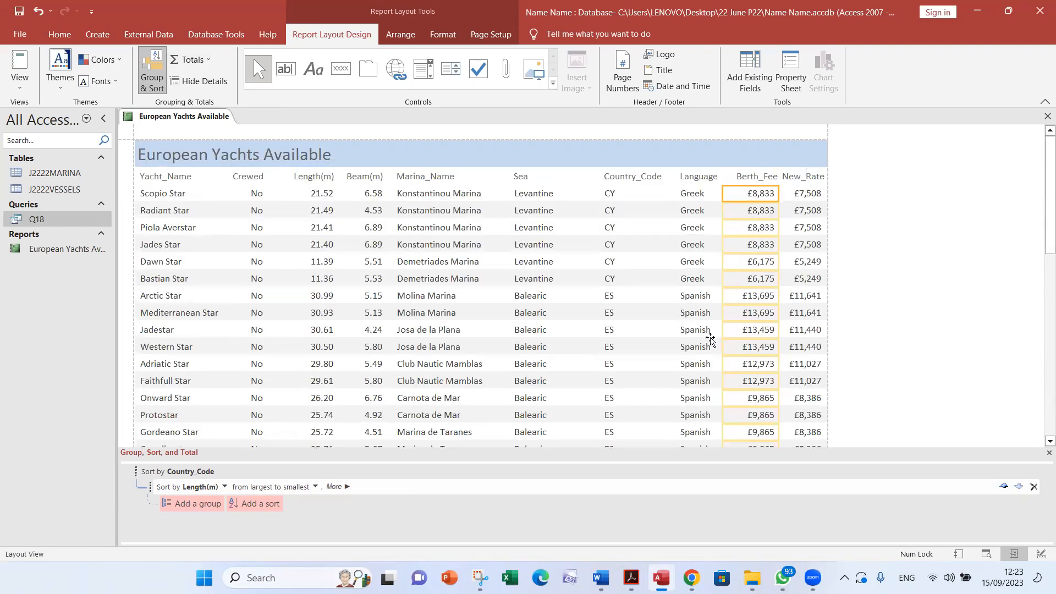
scroll(712, 337, down, 5)
scroll(709, 339, down, 6)
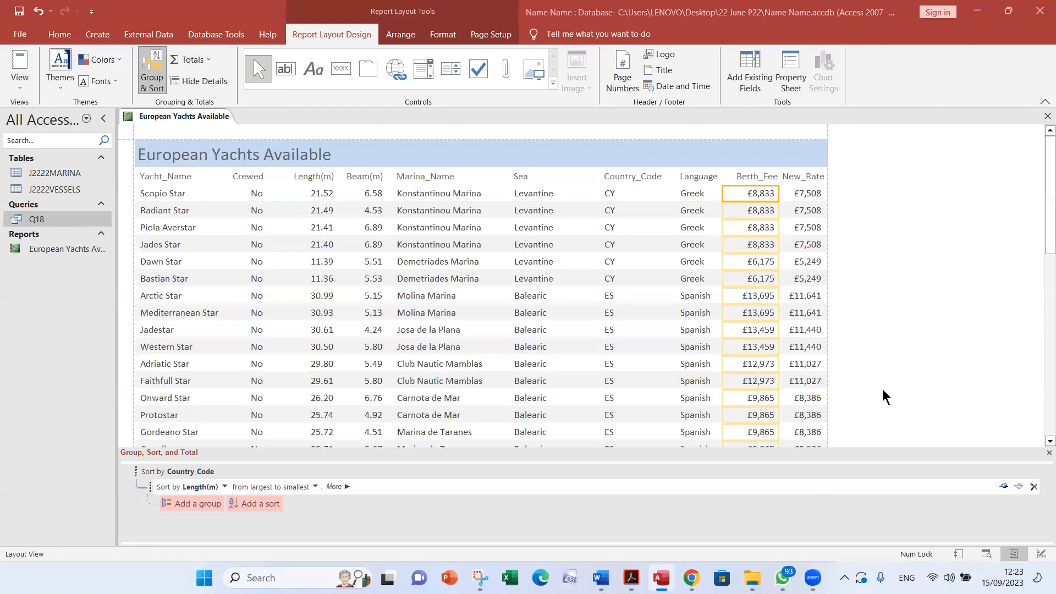
scroll(791, 336, down, 5)
scroll(791, 335, down, 5)
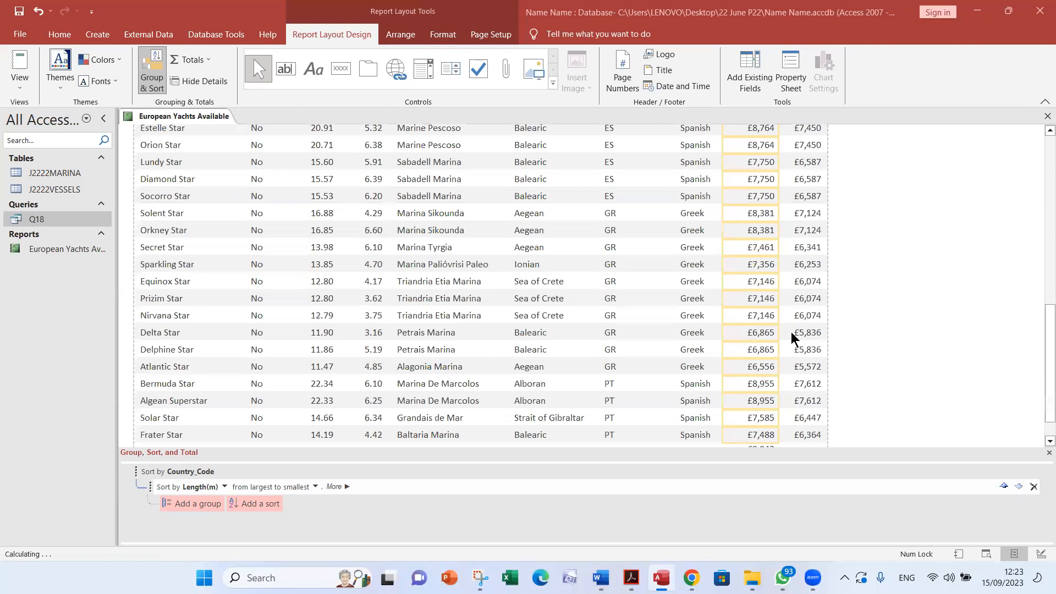
click(758, 414)
right_click(758, 413)
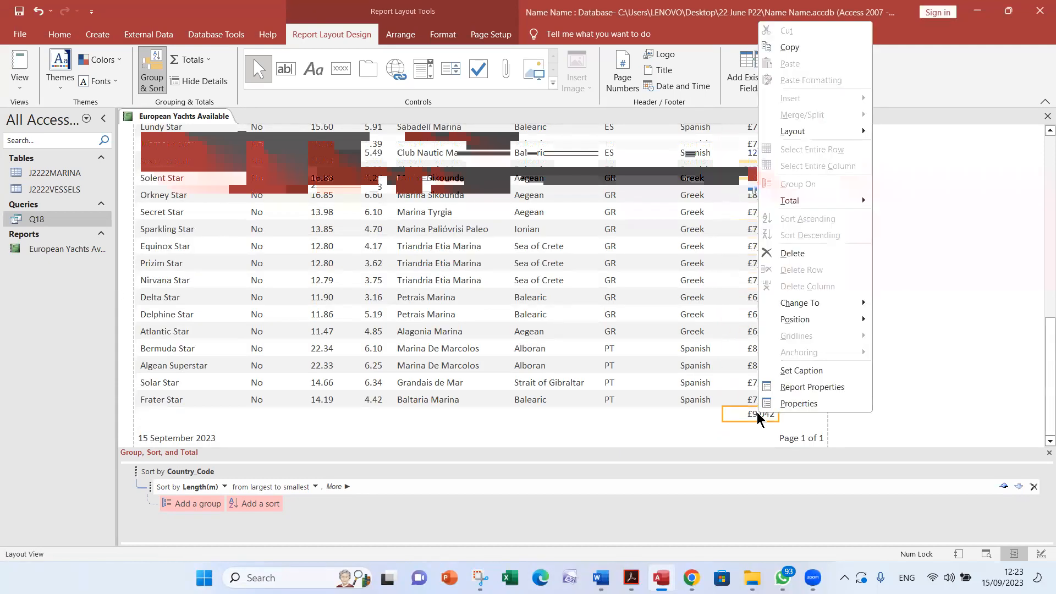
click(792, 403)
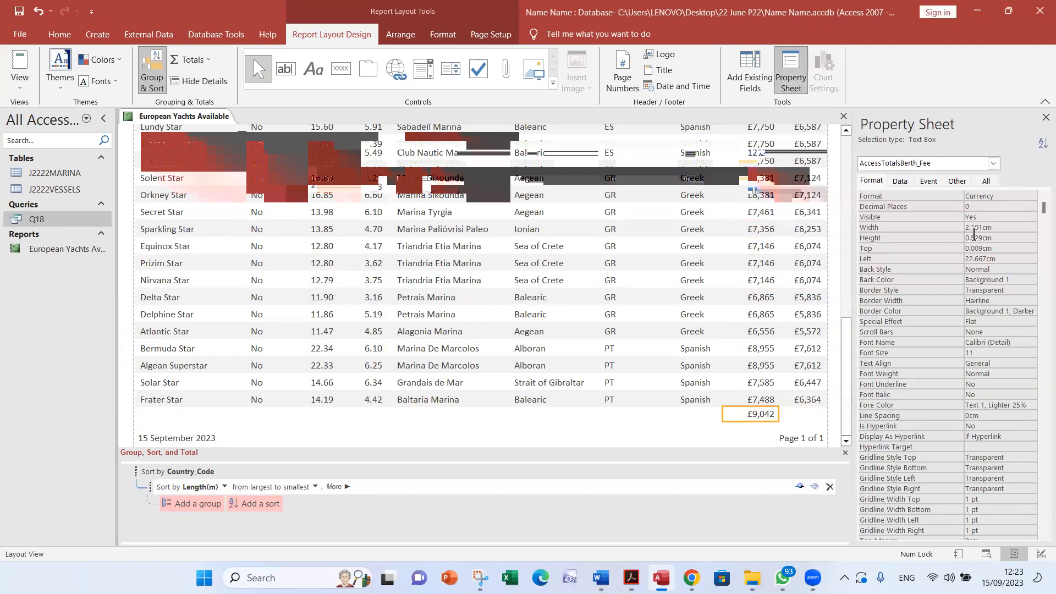
click(1001, 197)
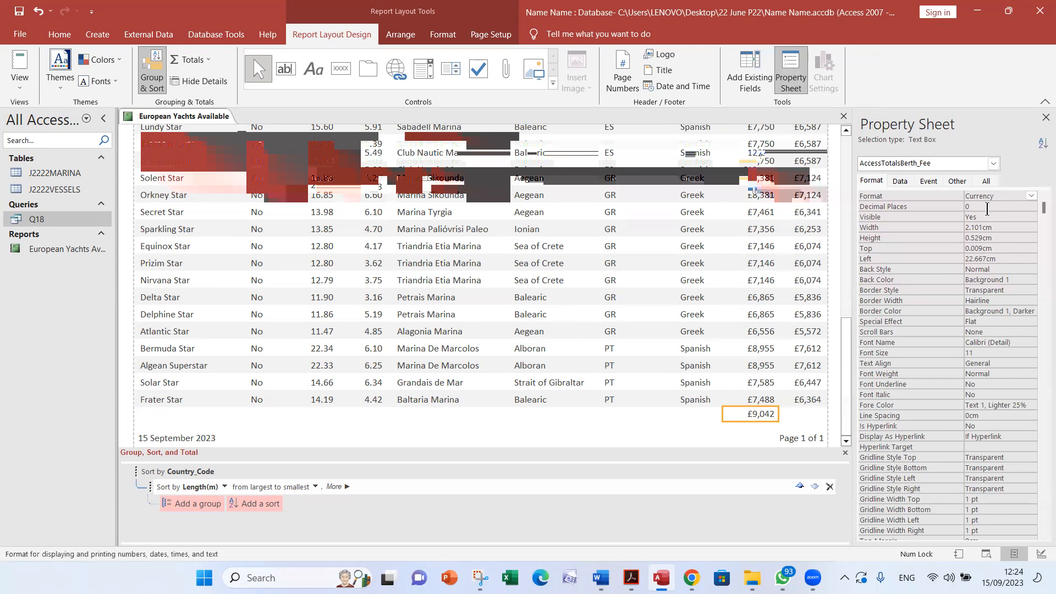
click(1043, 118)
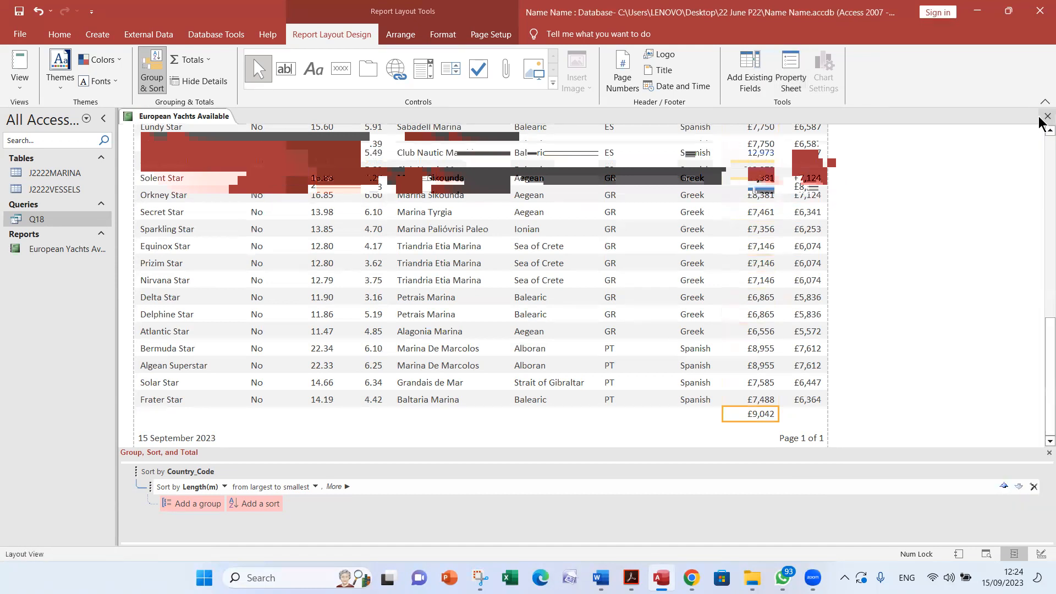
Switch to the task PDF in Acrobat, read the required label text for the average berth fee, and return to the Access report
key(alt+Tab)
click(978, 191)
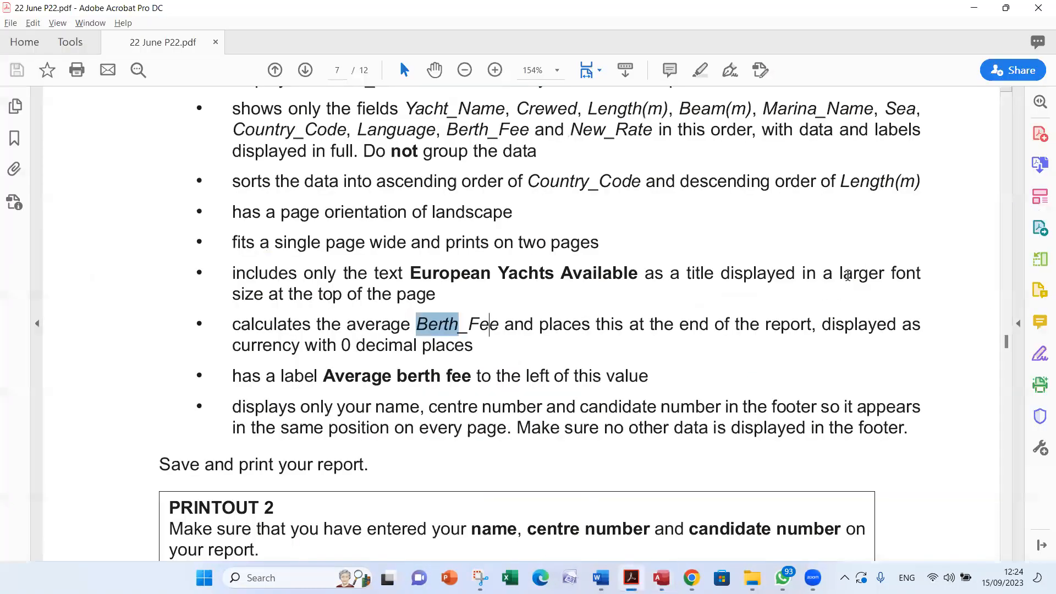
drag(322, 378, 455, 381)
key(alt+Tab)
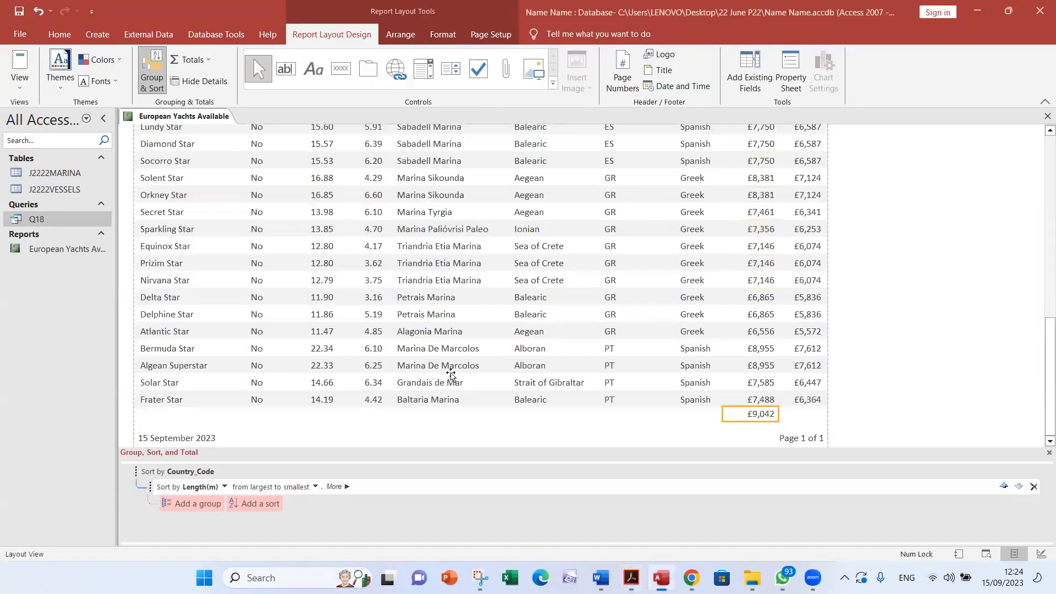
Open the report in Design View, make the Report Footer section slightly taller, and nudge the Berth_Fee average down within it
click(60, 34)
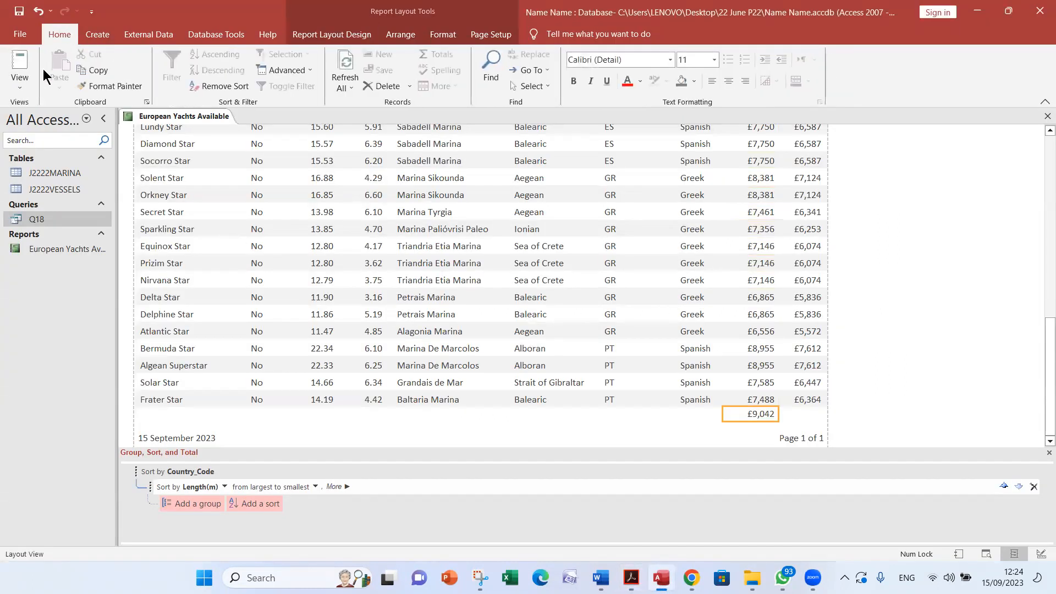
click(23, 91)
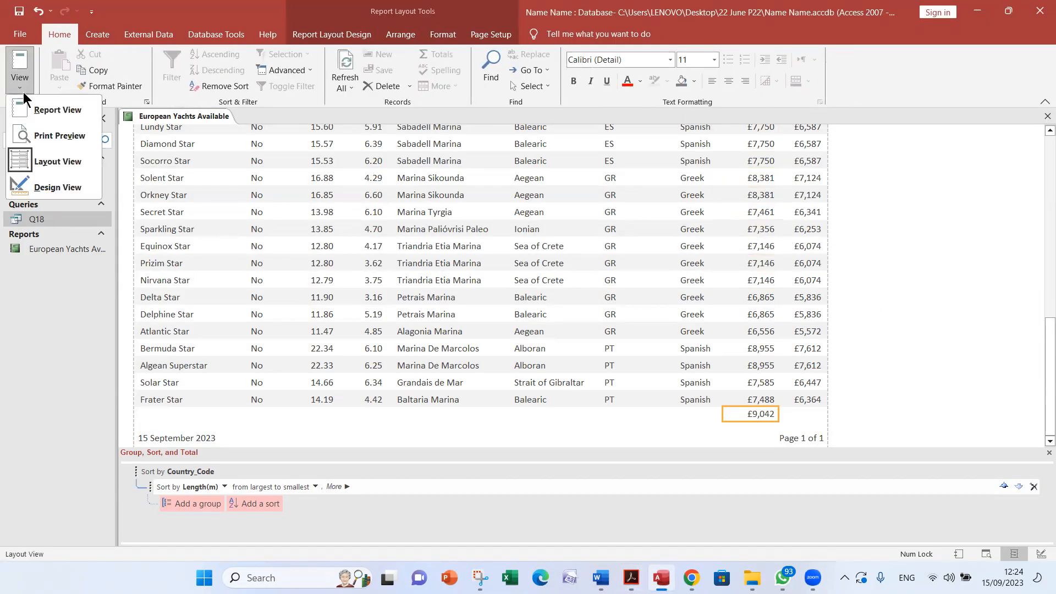
click(55, 186)
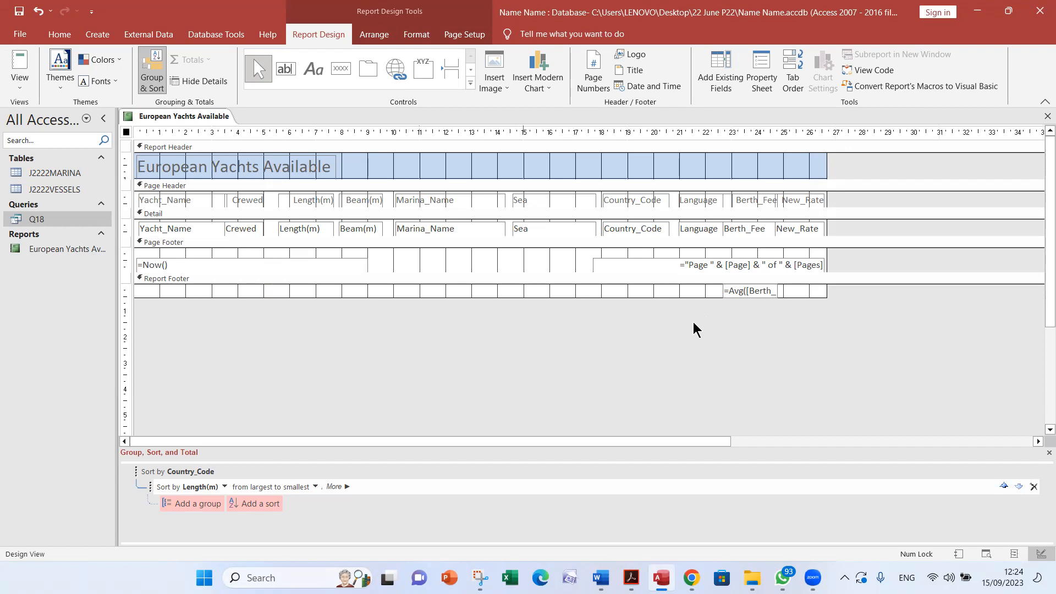
drag(697, 298, 703, 312)
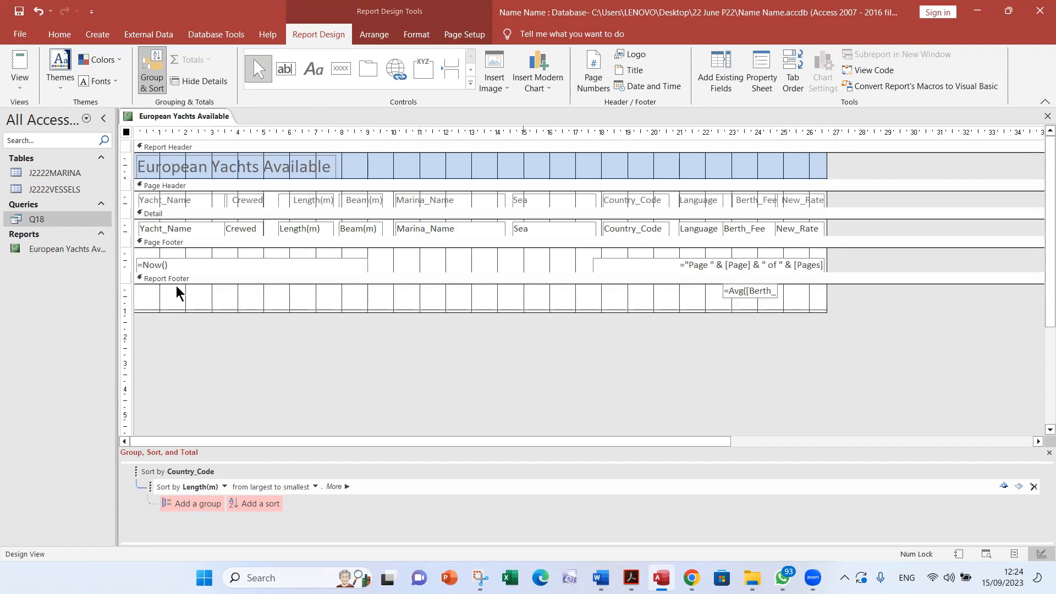
click(749, 296)
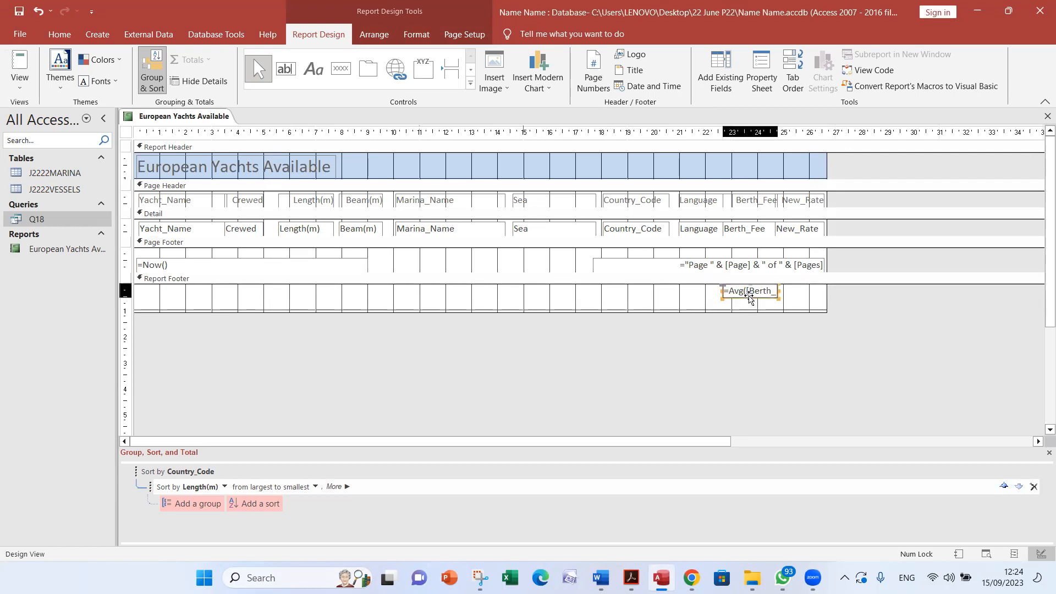
key(Down)
key(Down)
key(Down)
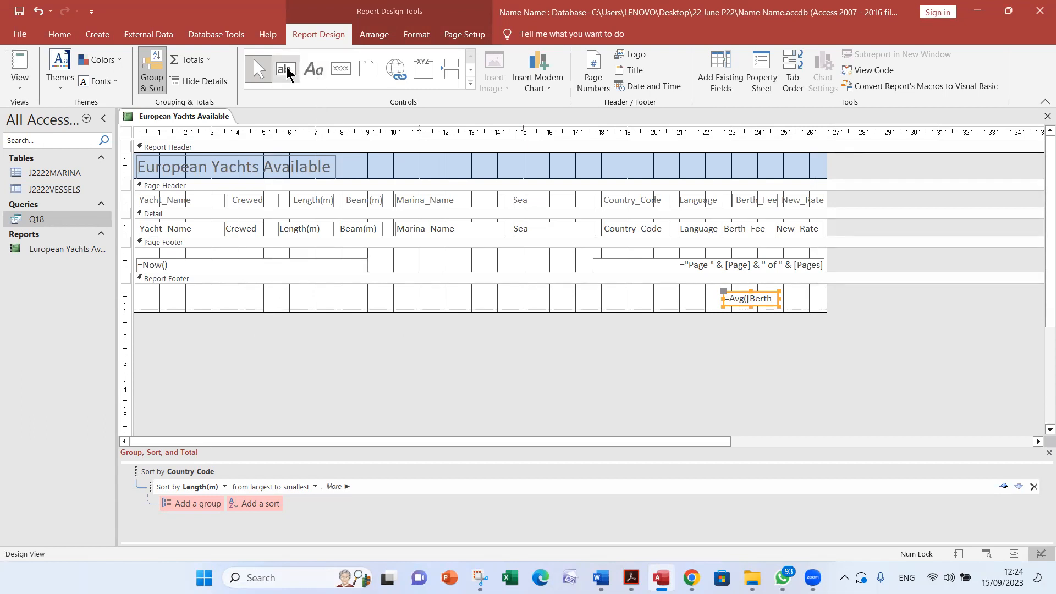
Add a label reading "Average berth fee" in the Report Footer, to the left of the Berth_Fee average
click(318, 71)
mouse_move(523, 288)
mouse_down()
mouse_move(709, 316)
mouse_move(704, 305)
mouse_up()
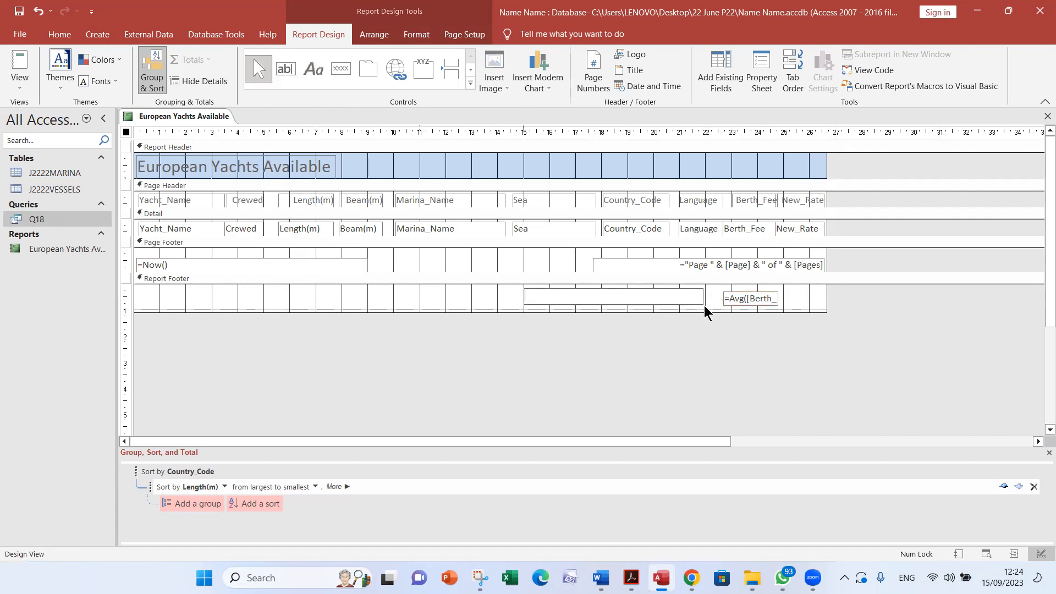
text(Average berth fee)
key(Return)
Check the average berth fee label and value at the end of the report's second page in Print Preview
click(32, 83)
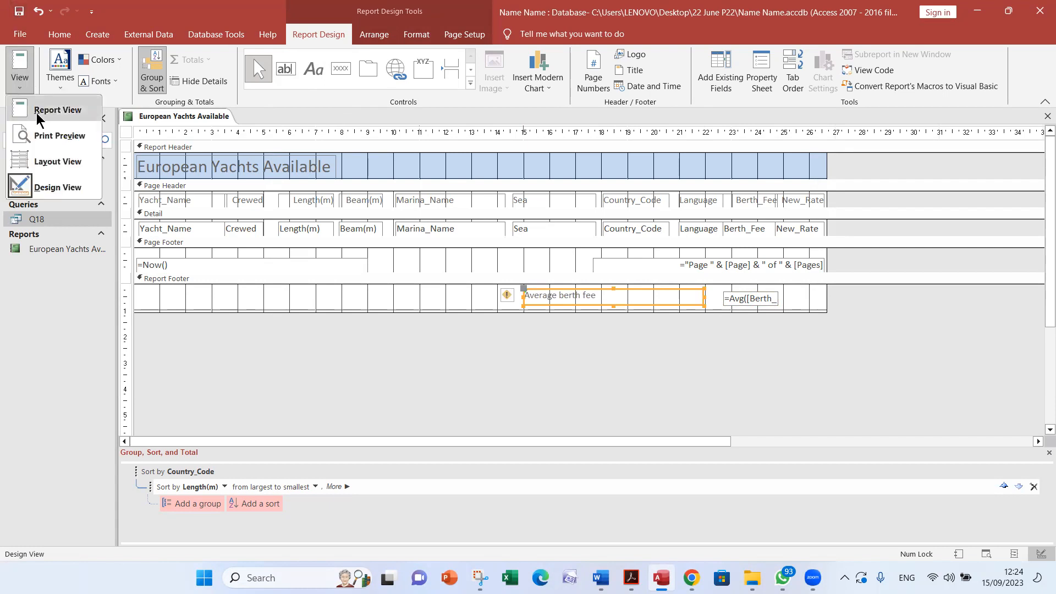
click(44, 137)
scroll(297, 284, down, 6)
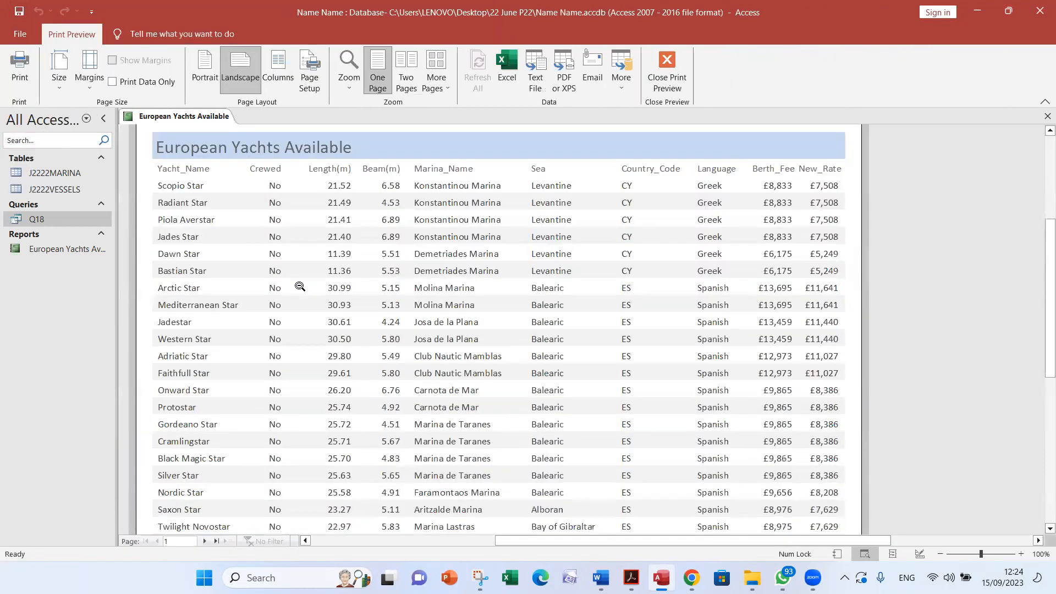
click(205, 541)
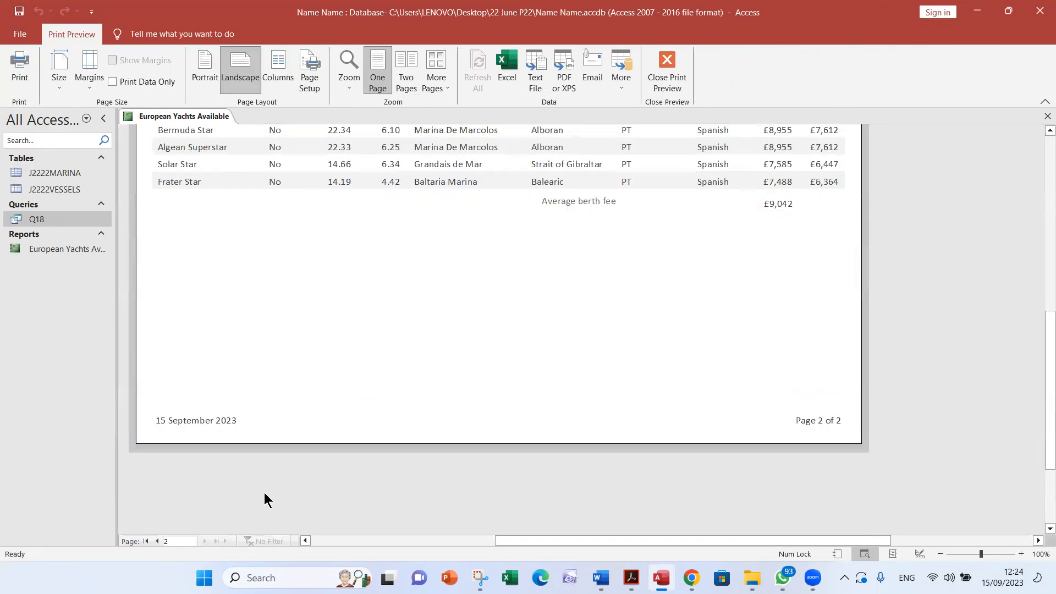
scroll(495, 349, up, 1)
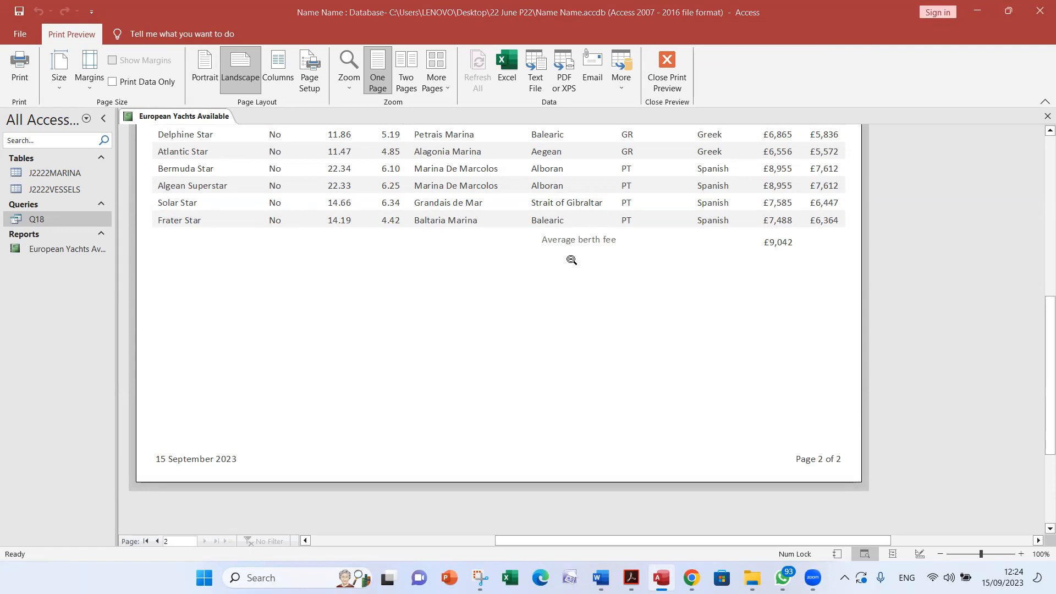
Switch to the task PDF in Acrobat, read the requirements for the report's footer content, and return to Access
key(alt+Tab)
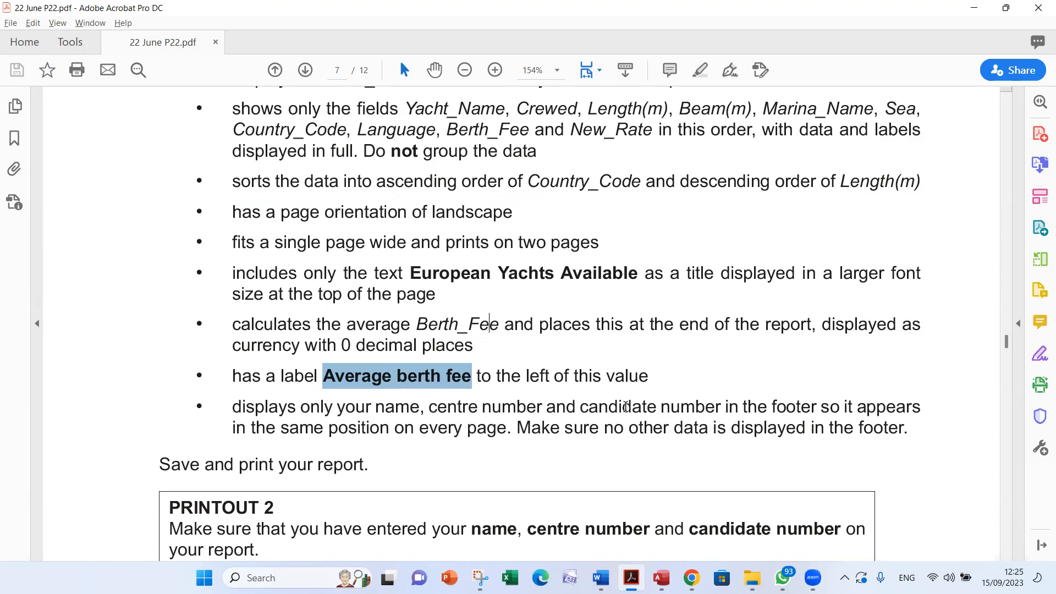
click(626, 407)
double_click(777, 407)
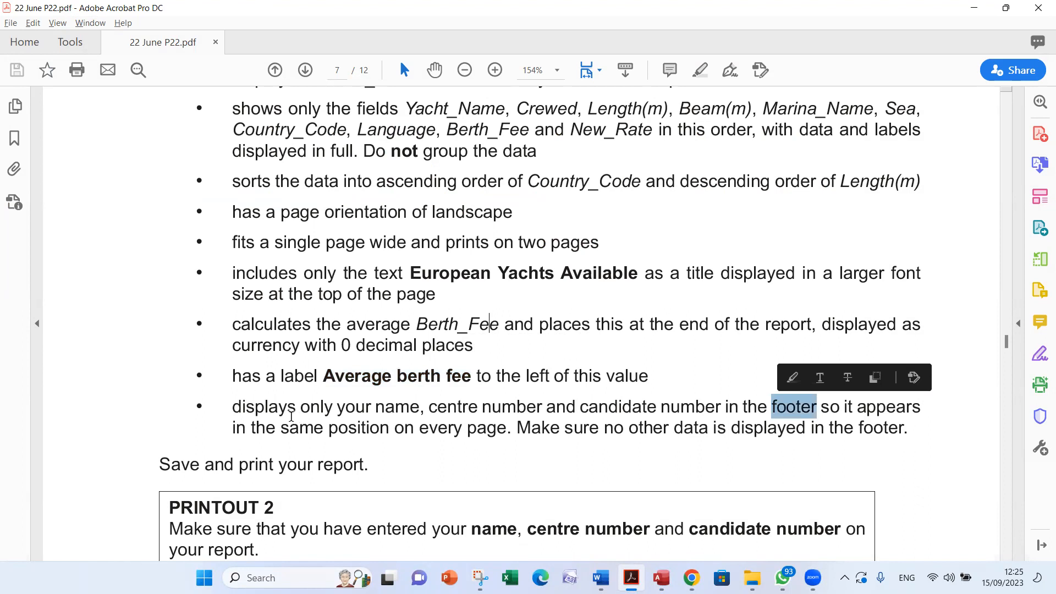
drag(247, 427, 868, 429)
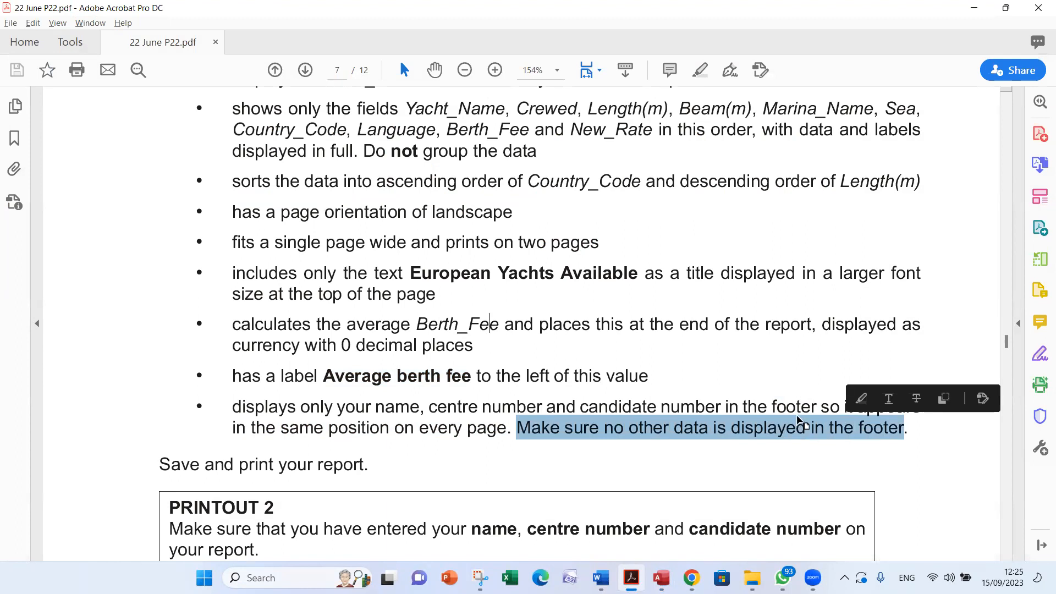
key(super+Tab)
key(Return)
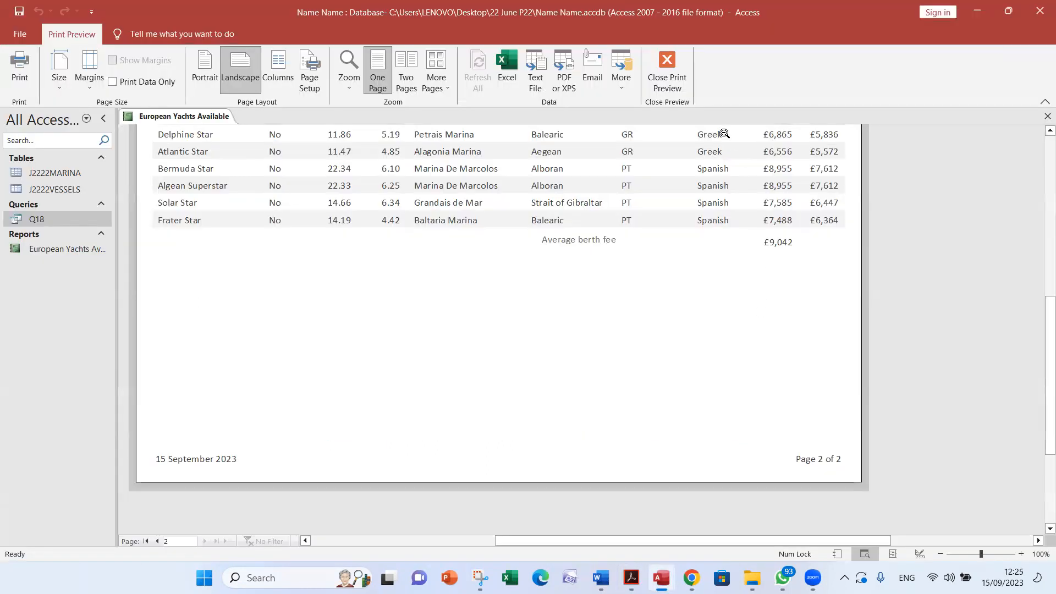
Back in Design View, change the page footer's date field to a label containing the candidate's name, centre number and candidate number
click(677, 78)
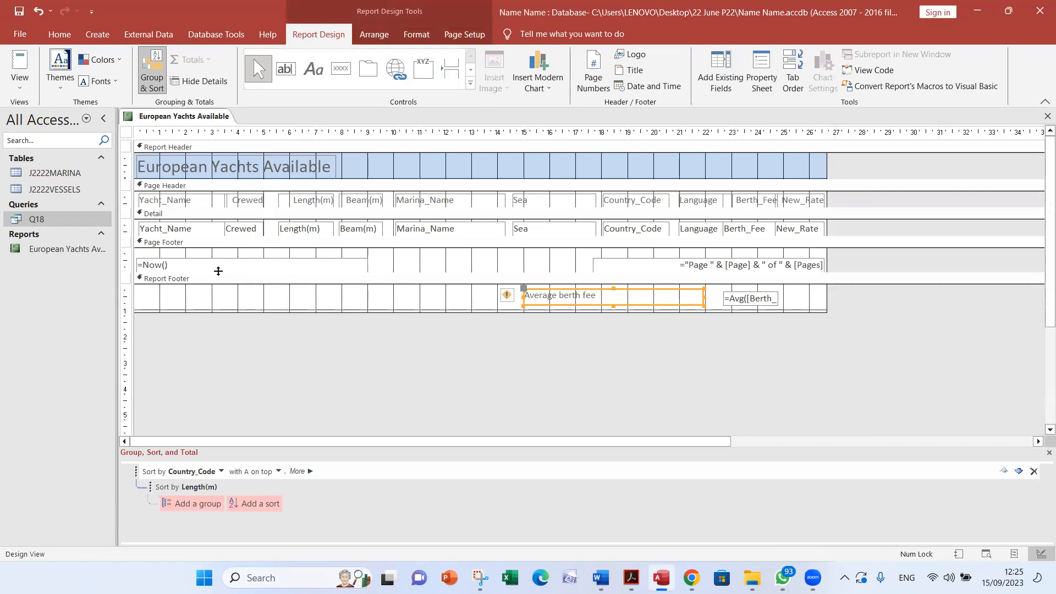
click(214, 264)
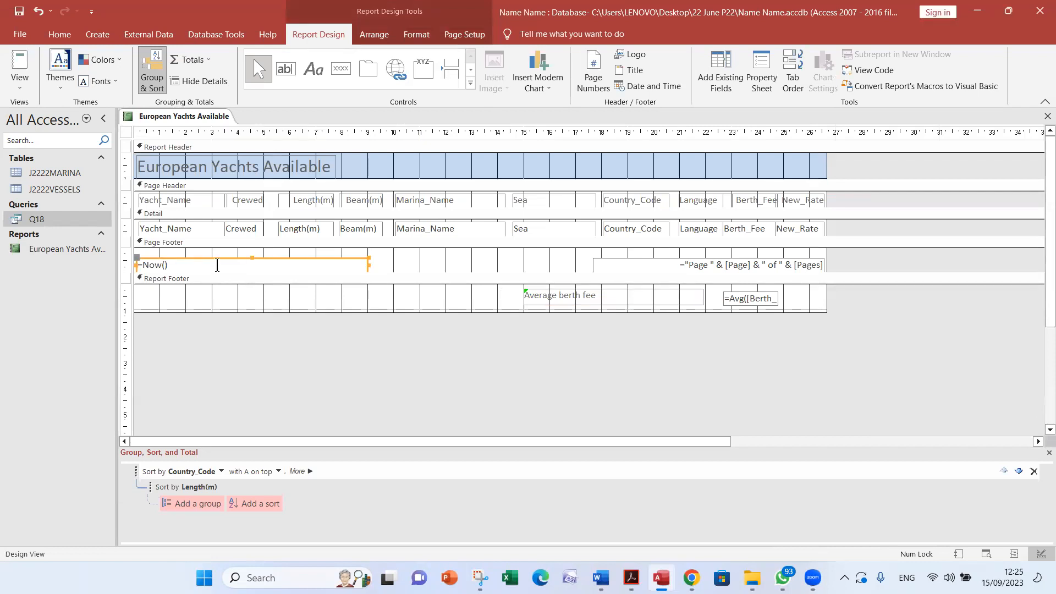
right_click(217, 265)
mouse_move(287, 112)
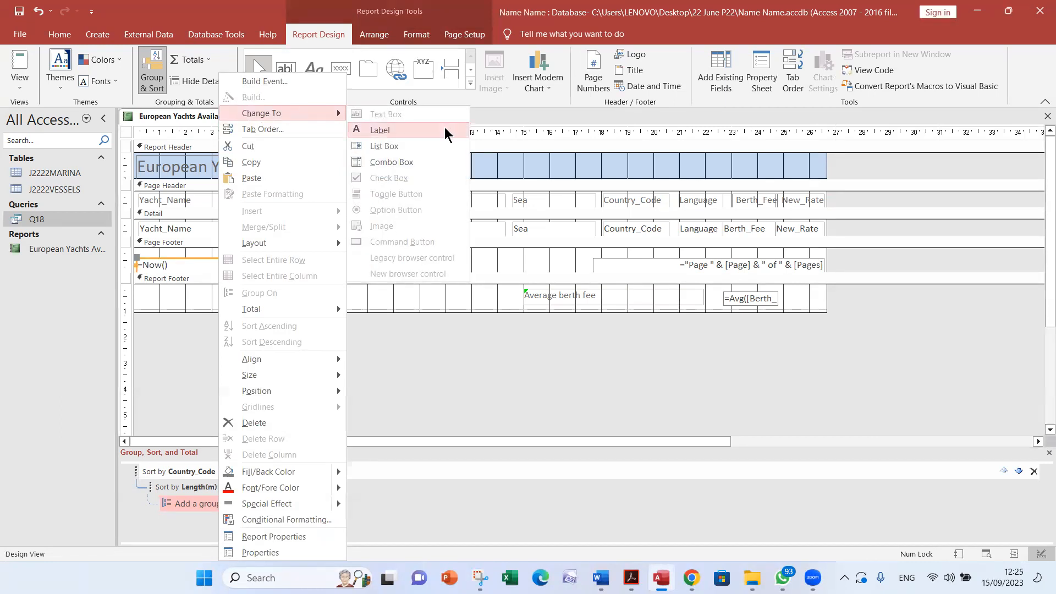
click(444, 129)
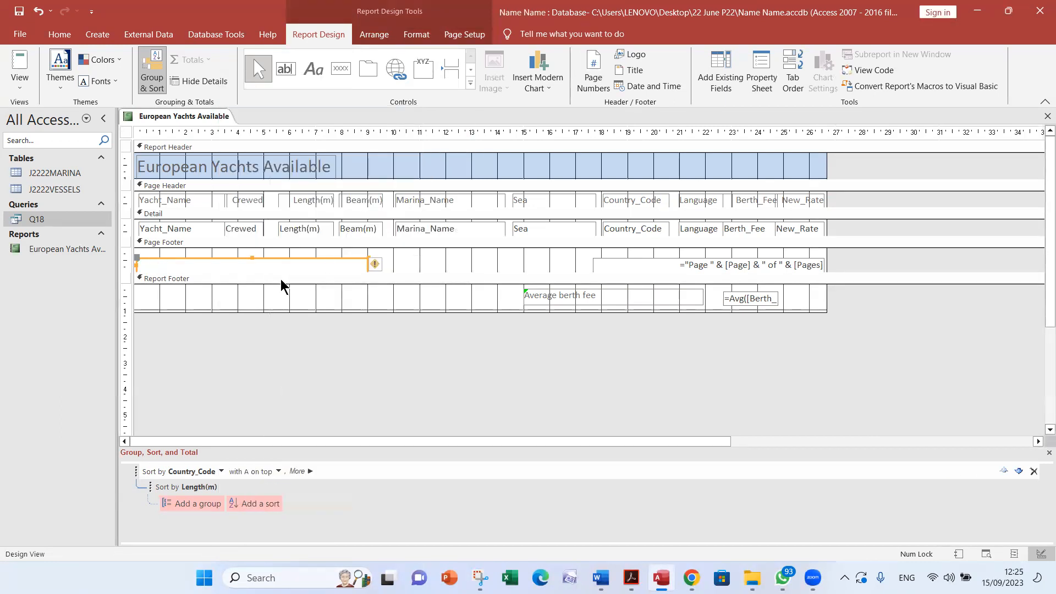
click(277, 268)
text(Name Name EG007 0001)
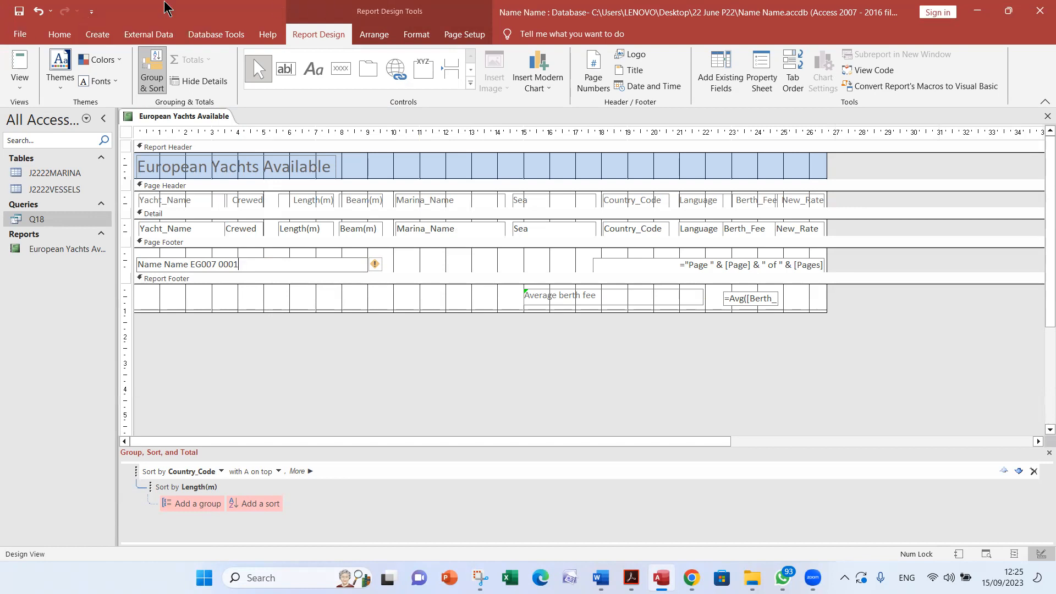
key(Escape)
click(59, 34)
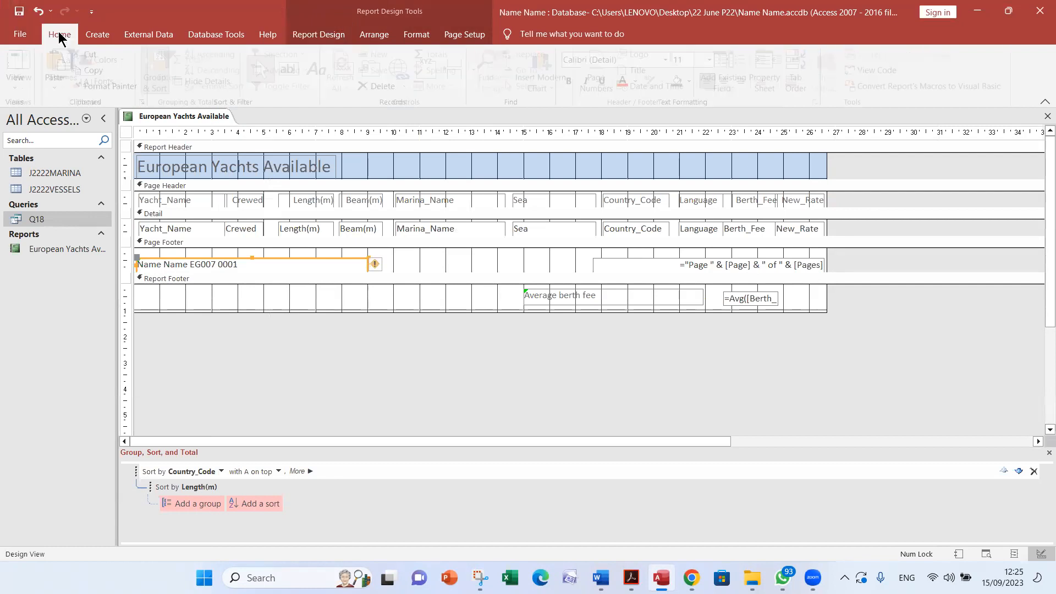
Recheck the footer requirement in the task PDF, delete the page number field from the report's page footer, and save the report
key(alt+Tab)
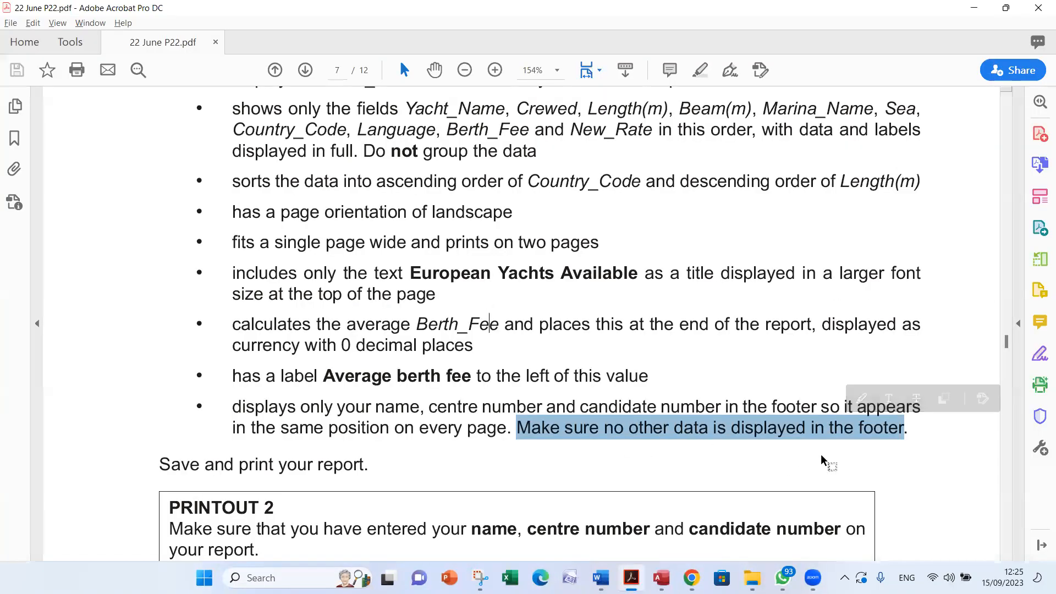
key(alt+Tab)
drag(557, 253, 875, 276)
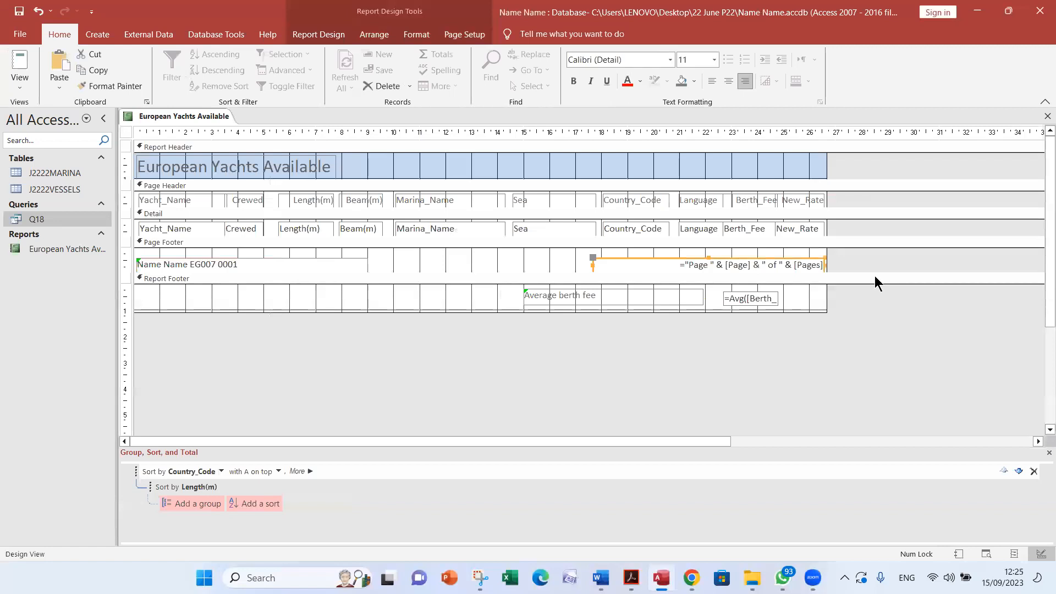
key(Delete)
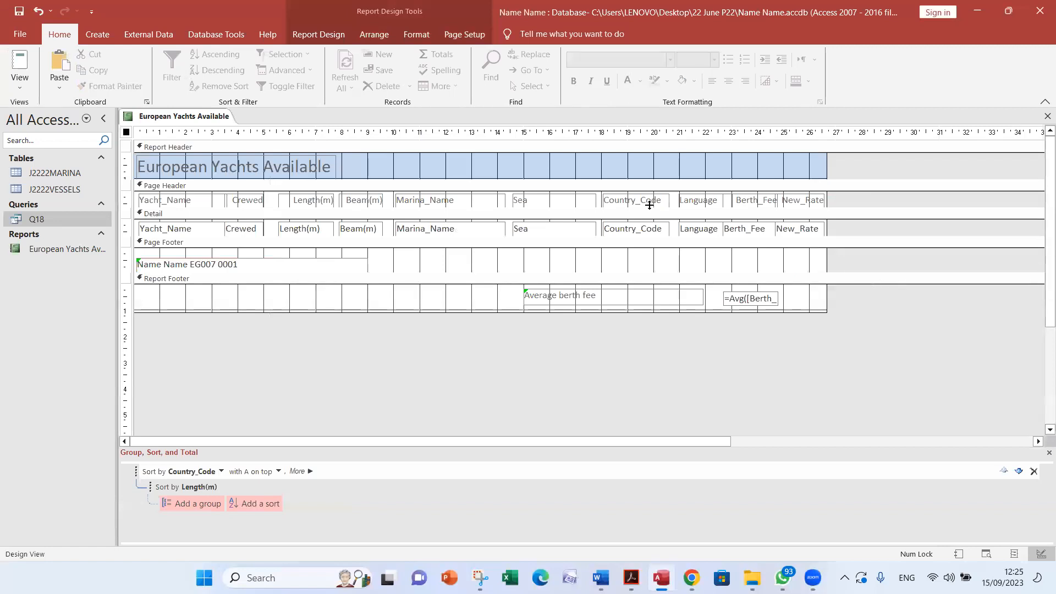
click(19, 12)
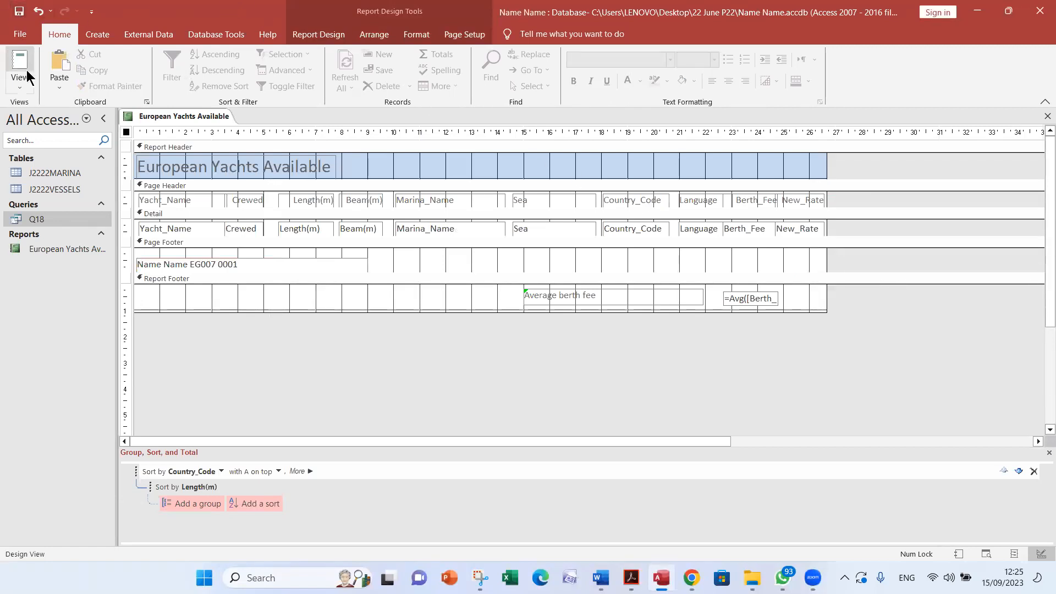
Check the footer and layout of both report pages in Print Preview
click(24, 86)
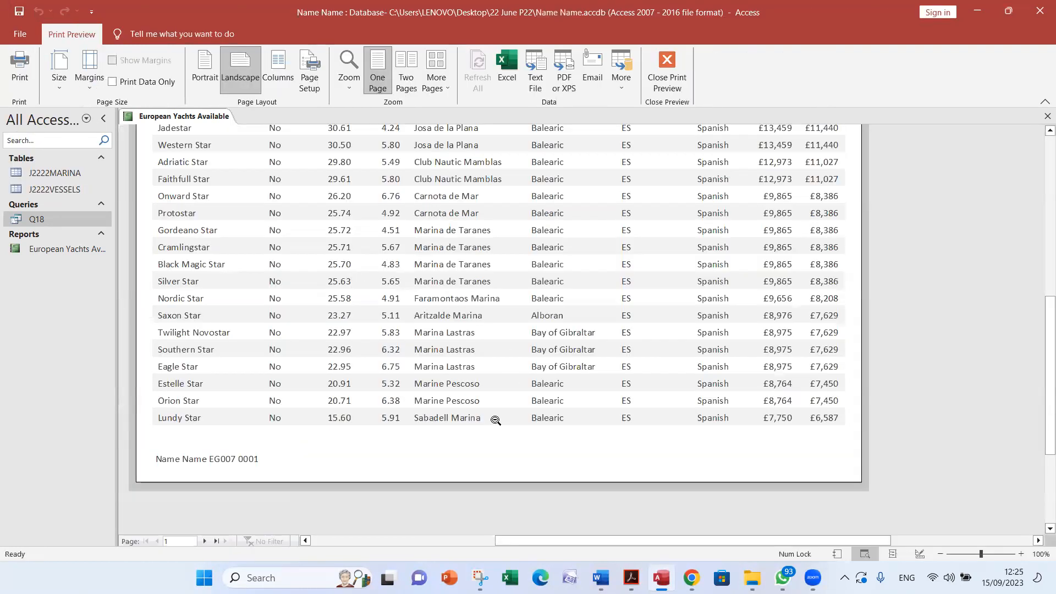
click(527, 374)
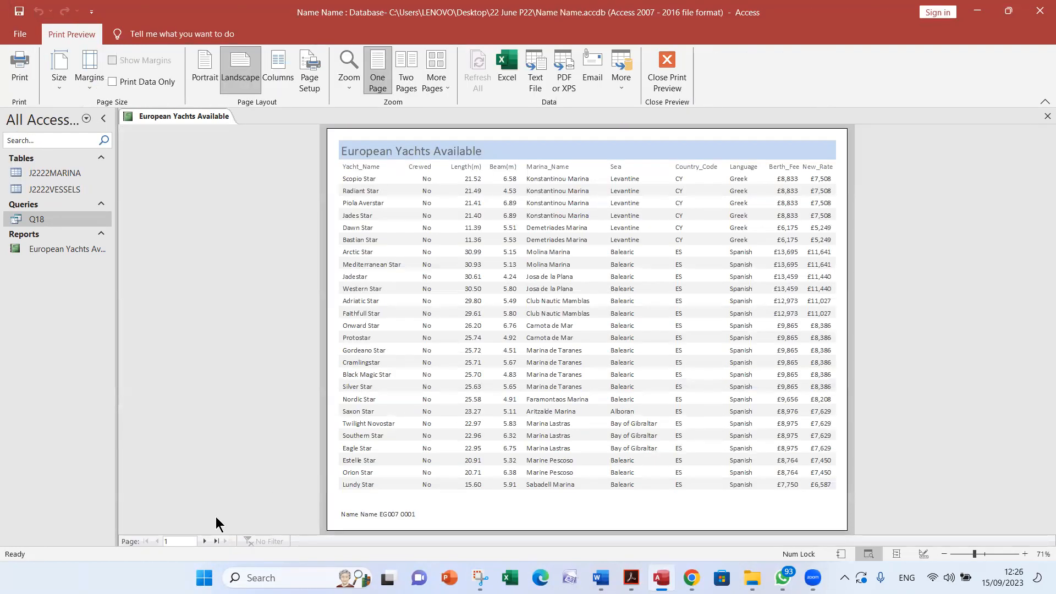
click(205, 541)
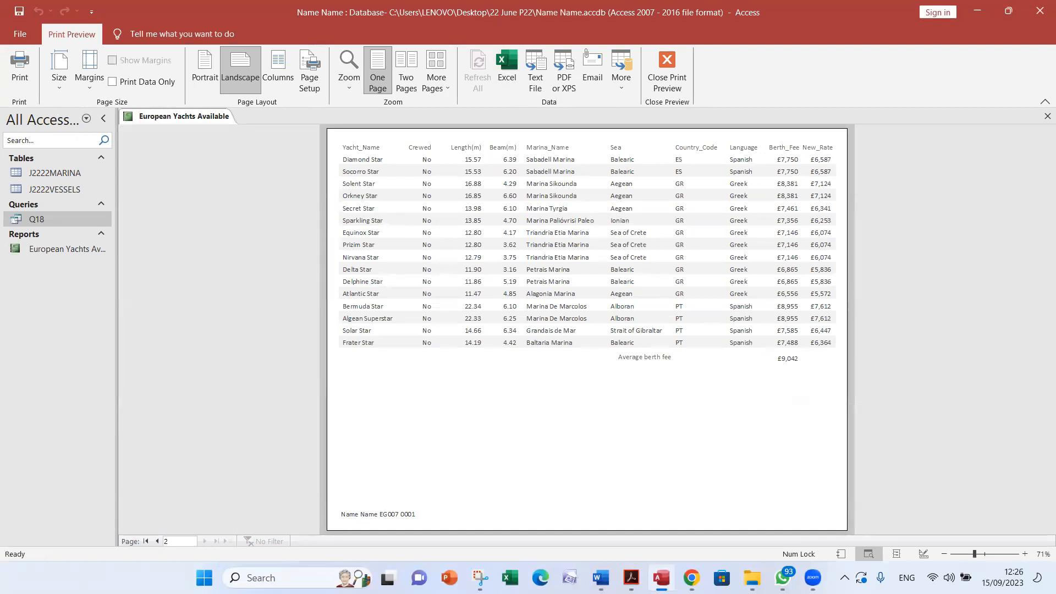
Switch to the task PDF in Acrobat, read the Evidence 7 instructions about the average berth fee formula, and return to Access
key(alt+Tab)
scroll(473, 338, down, 2)
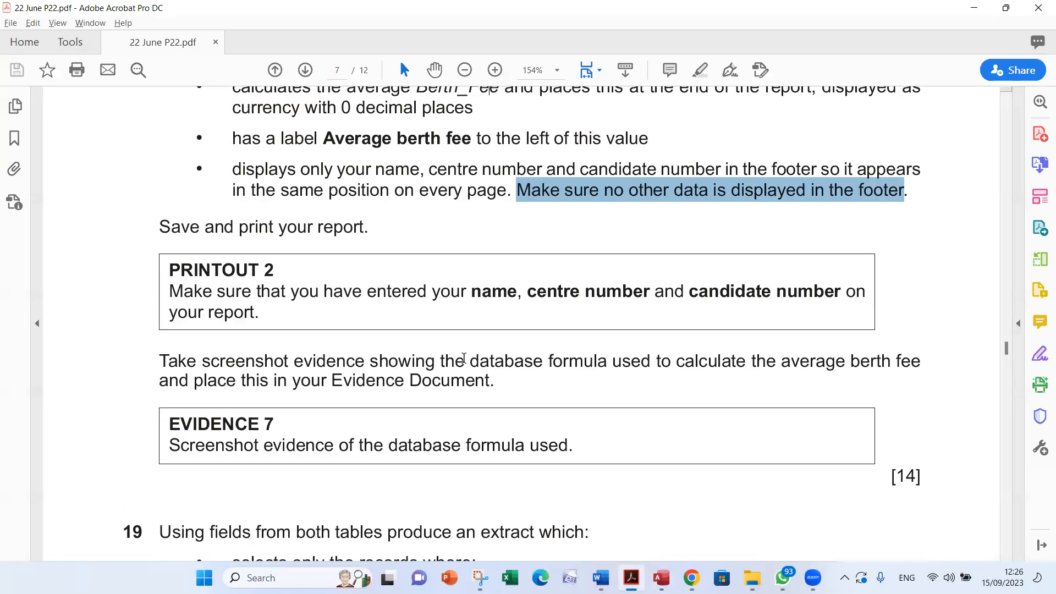
click(515, 361)
drag(516, 360, 572, 361)
drag(660, 361, 890, 374)
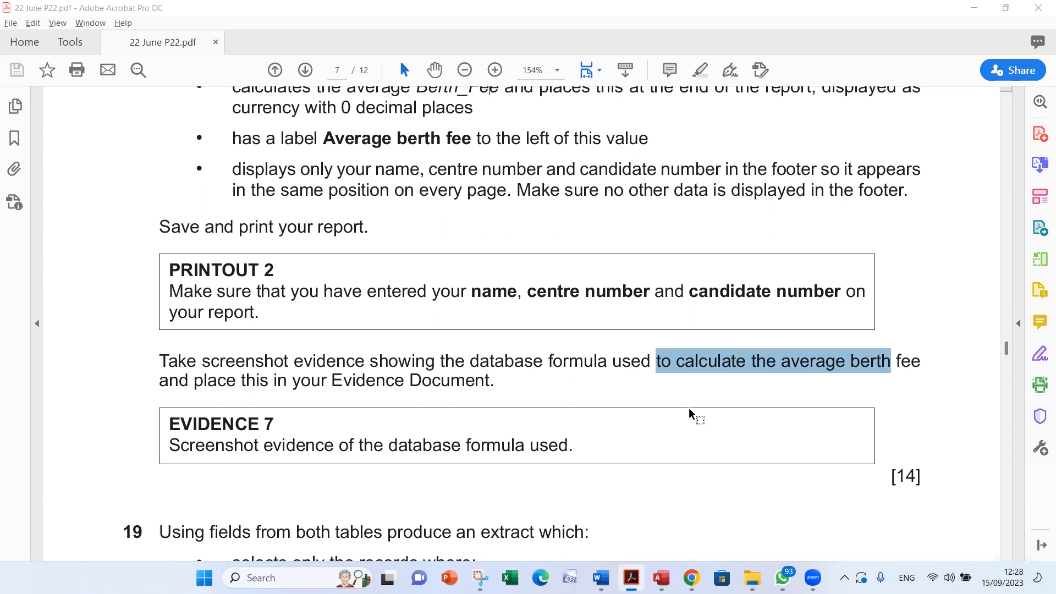
click(661, 578)
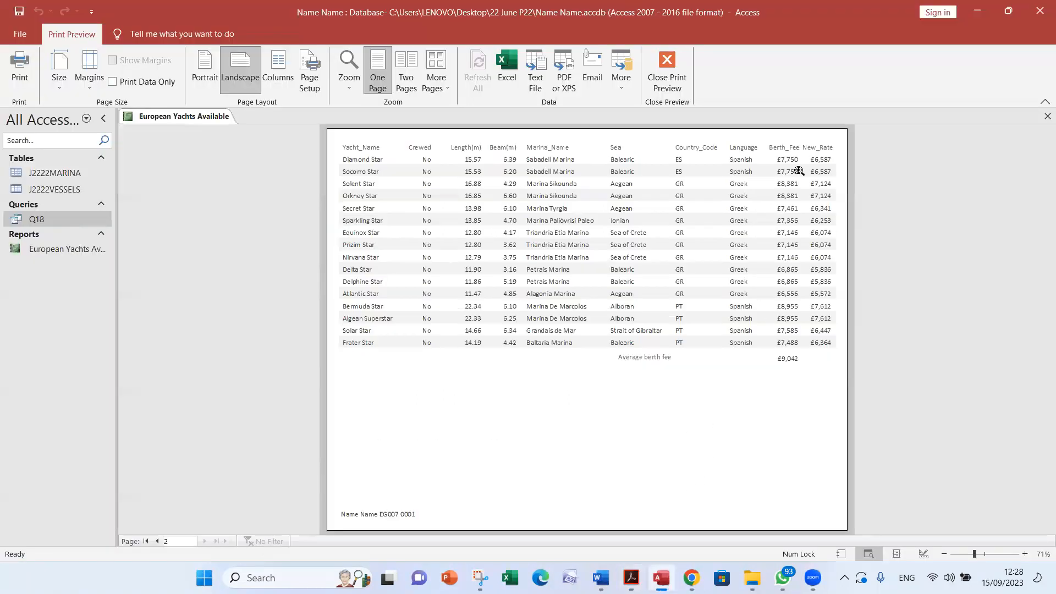
Close Print Preview and widen the Berth_Fee average box in the Report Footer leftward to reveal more of its formula
click(666, 77)
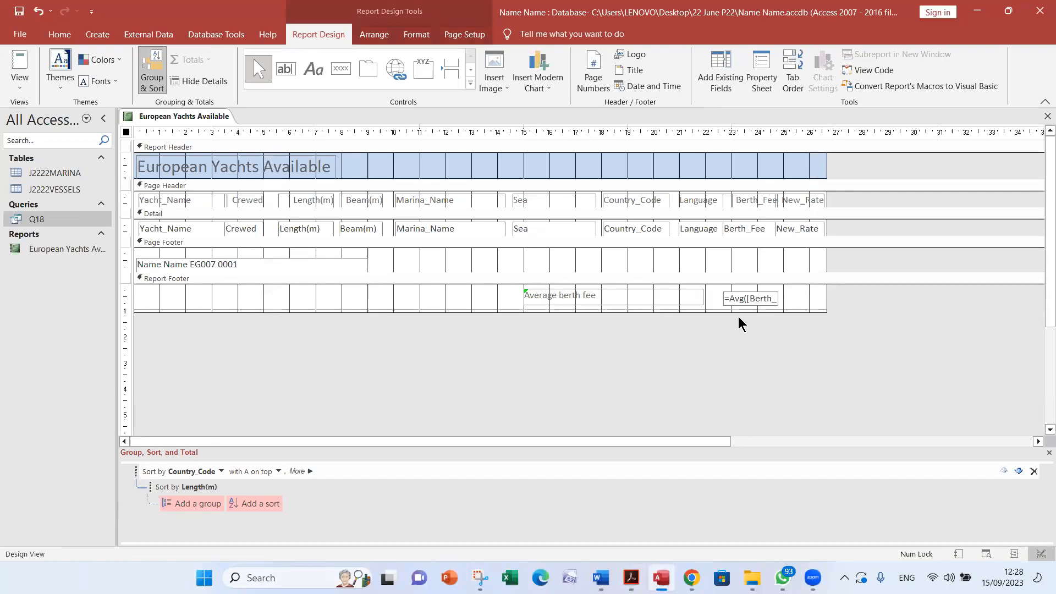
click(743, 299)
drag(722, 297, 705, 297)
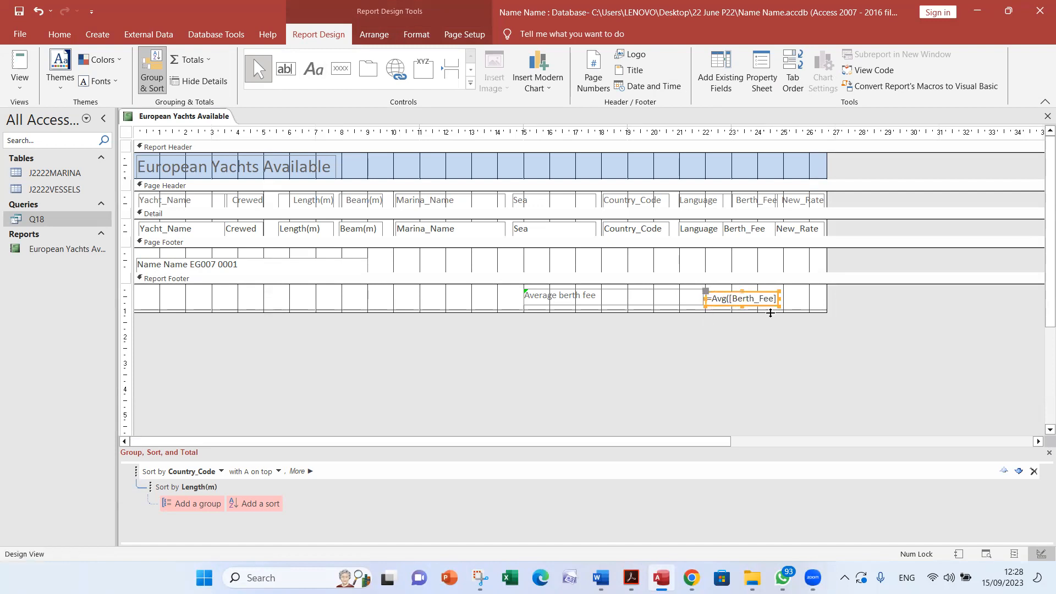
Widen the Berth_Fee average box until its whole formula shows, and capture the Report Footer area with Snipping Tool
drag(704, 297, 697, 297)
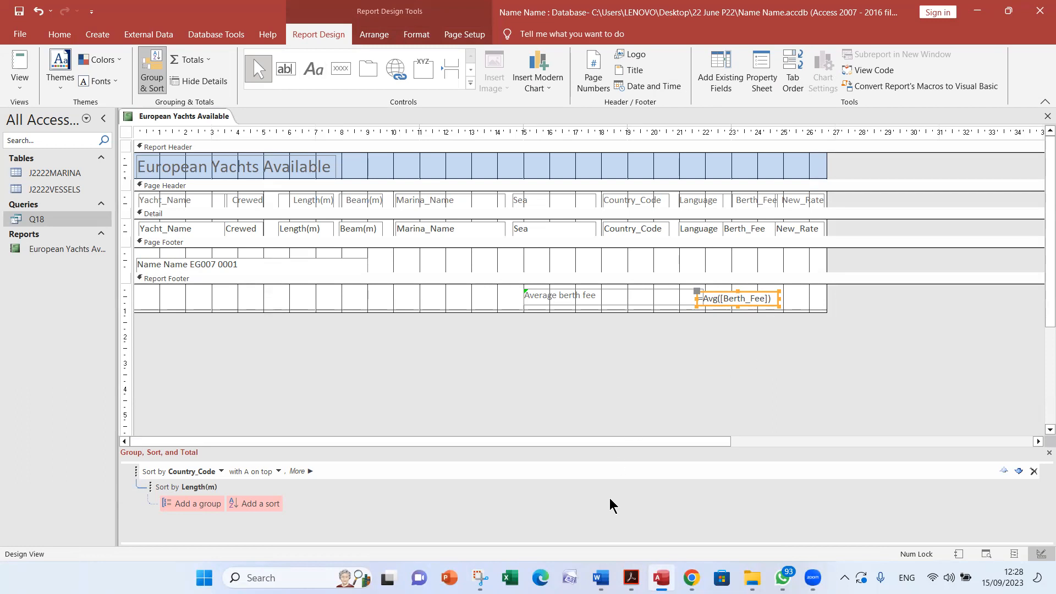
click(481, 577)
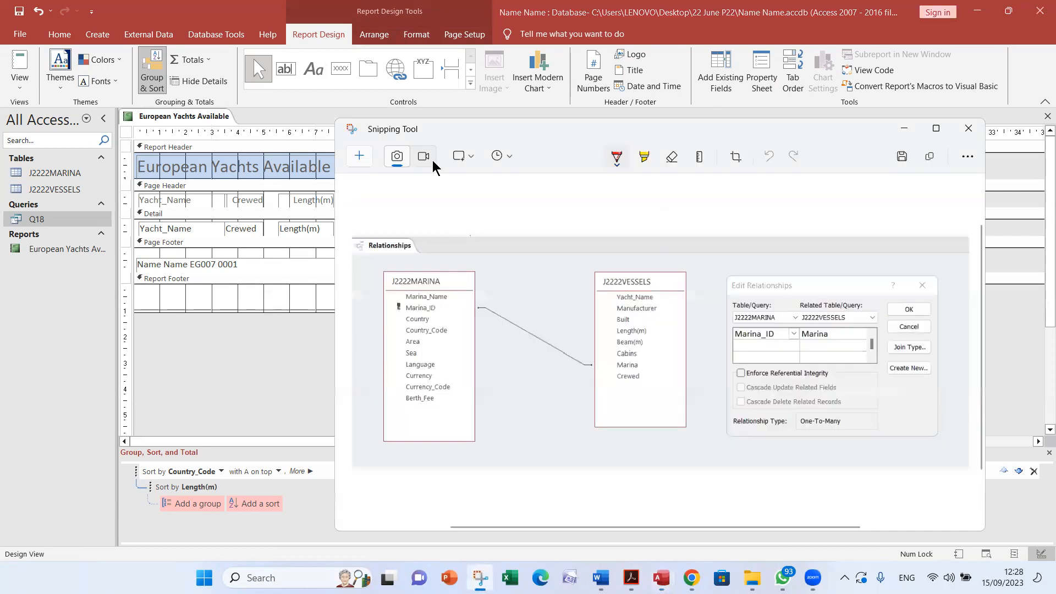
click(367, 159)
drag(445, 234, 847, 341)
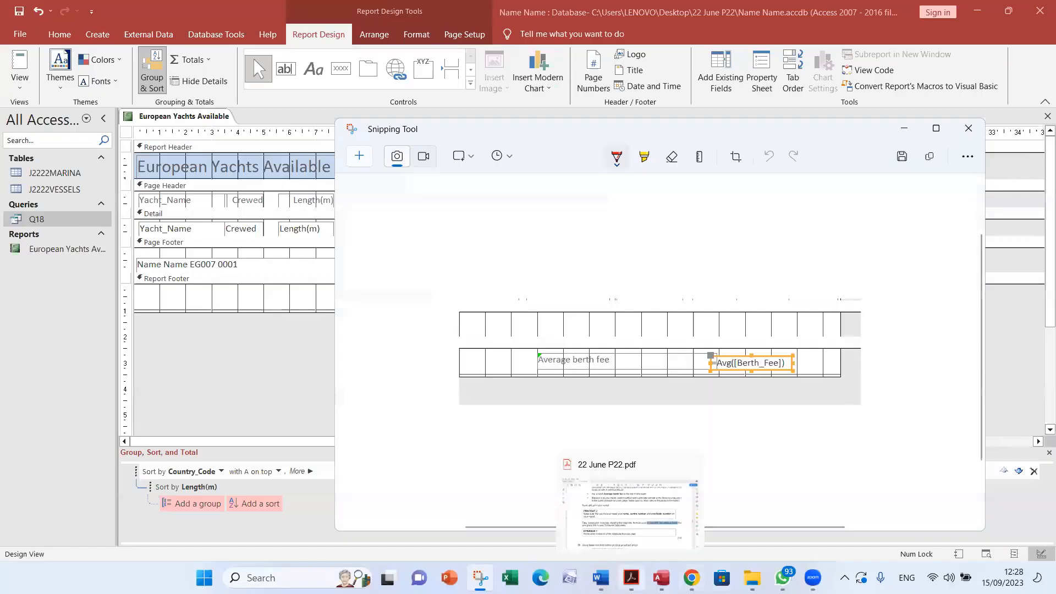
Switch to the J2222EVIDENCE9999 document in Word, paste the formula screenshot under Step 18 - EVIDENCE 7, and save the document
mouse_move(600, 577)
click(478, 484)
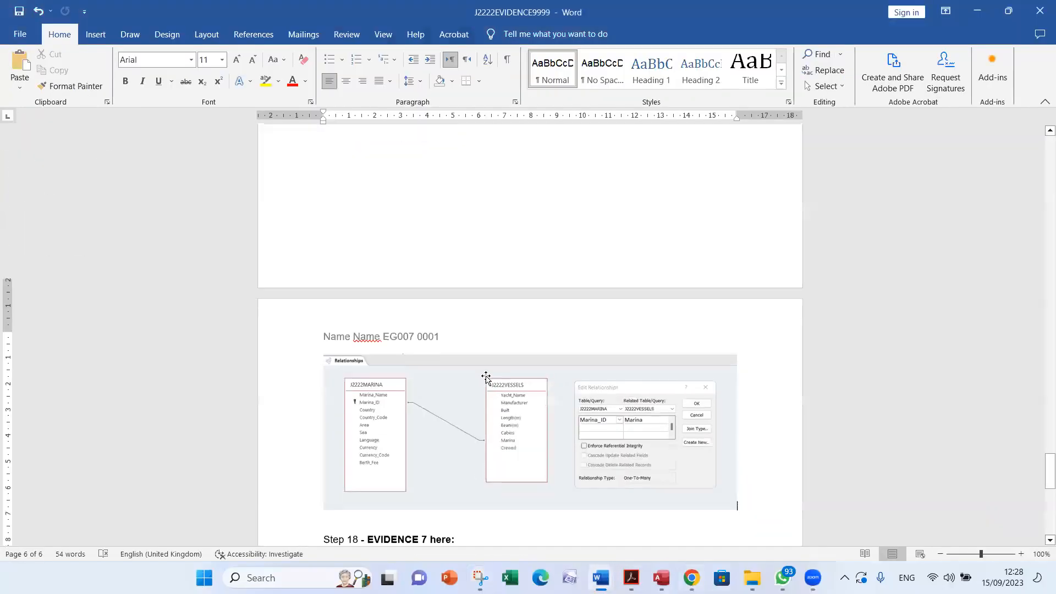
click(392, 348)
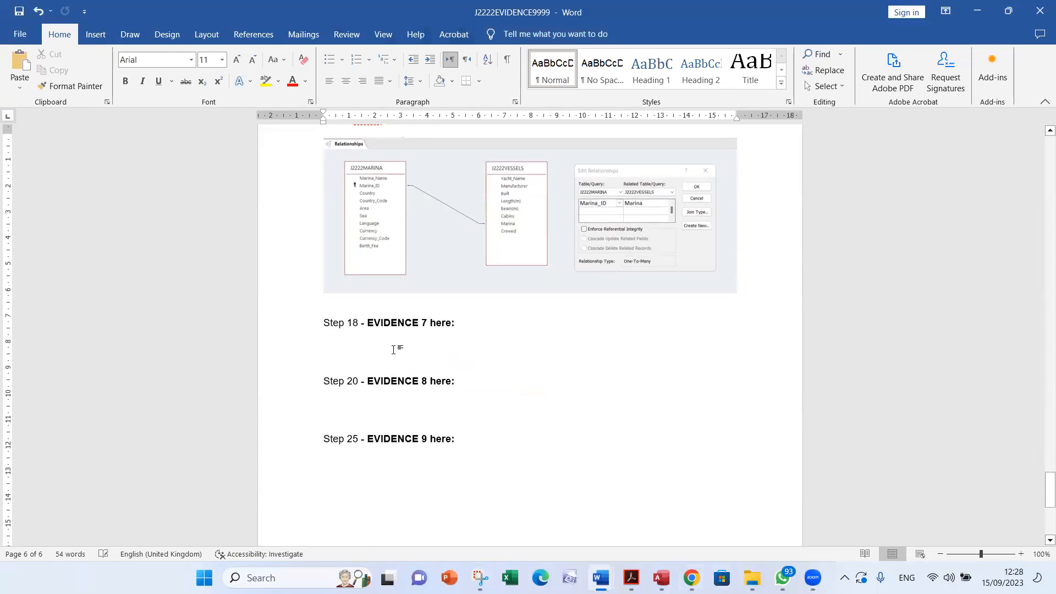
key(ctrl+v)
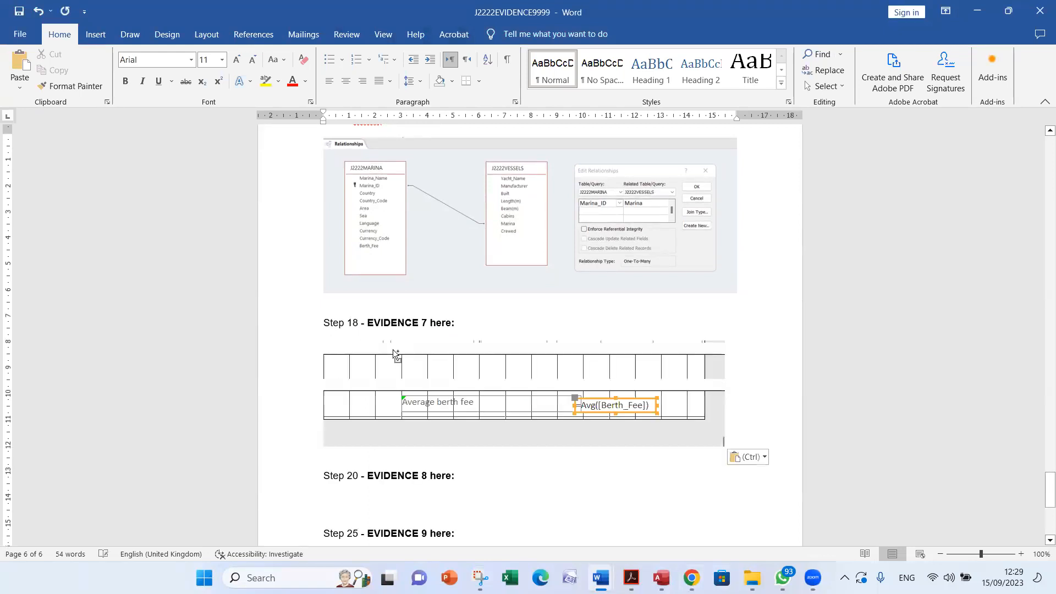
click(19, 11)
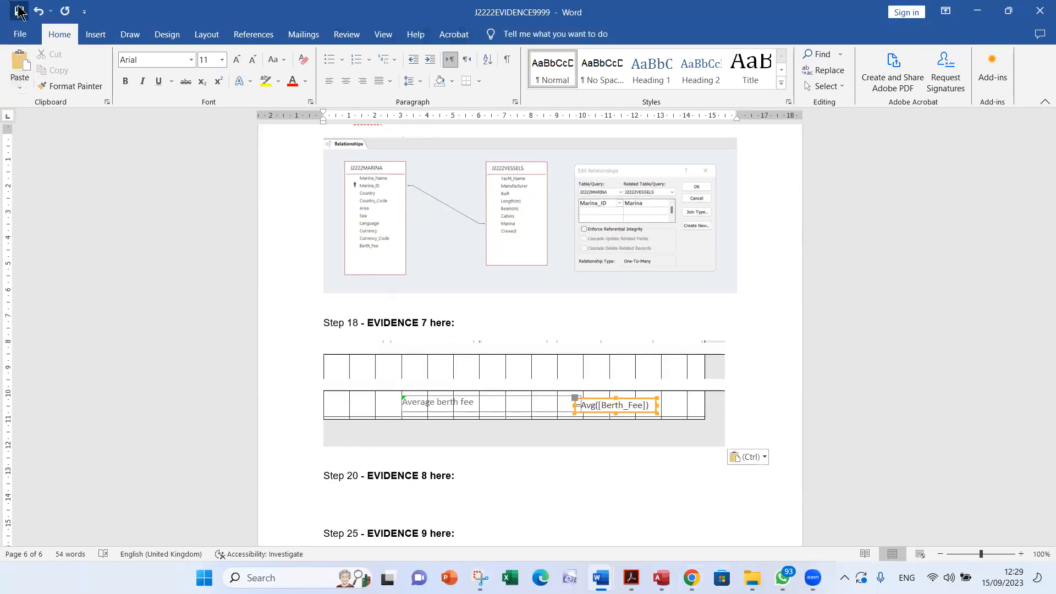
Switch to the task PDF in Acrobat and read the extract requirements of task 19
mouse_move(631, 577)
click(629, 511)
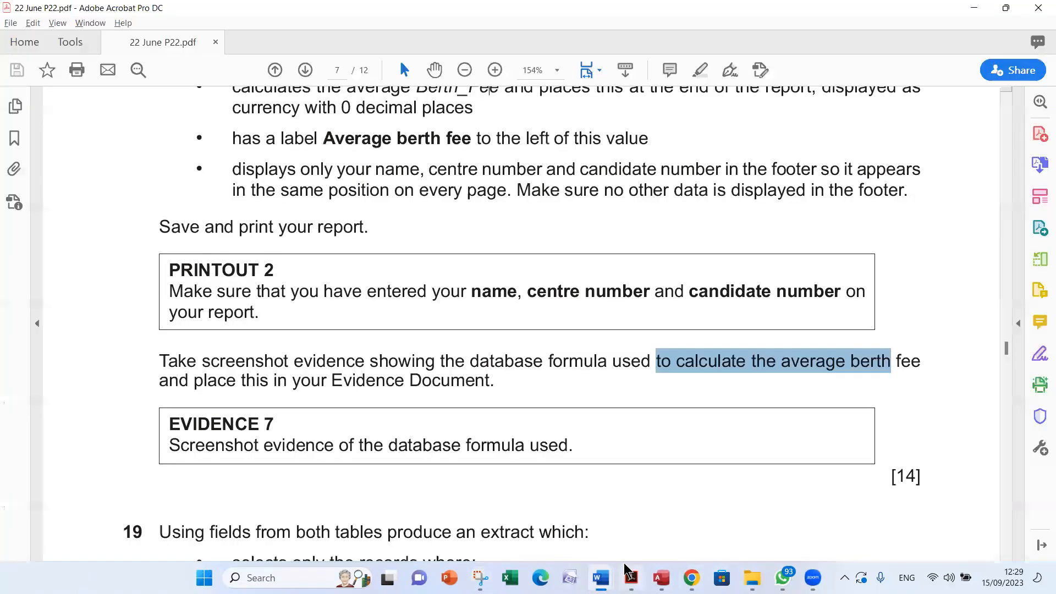
scroll(494, 412, down, 5)
scroll(492, 407, down, 1)
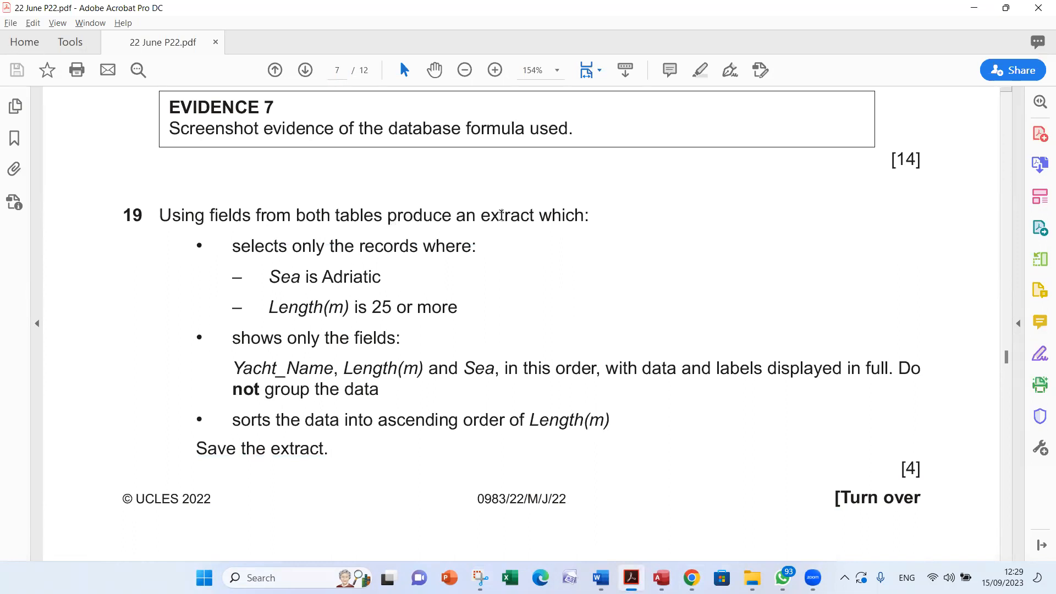
double_click(501, 215)
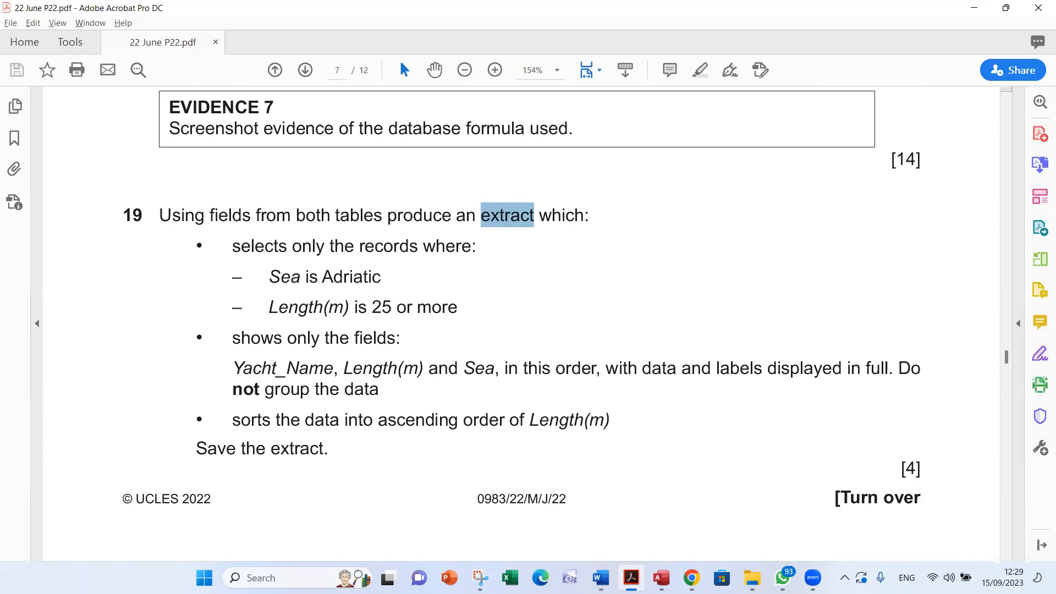
Switch to Access, close the European Yachts Available report with its design changes saved, and recheck task 19 in the PDF
click(661, 578)
click(1047, 116)
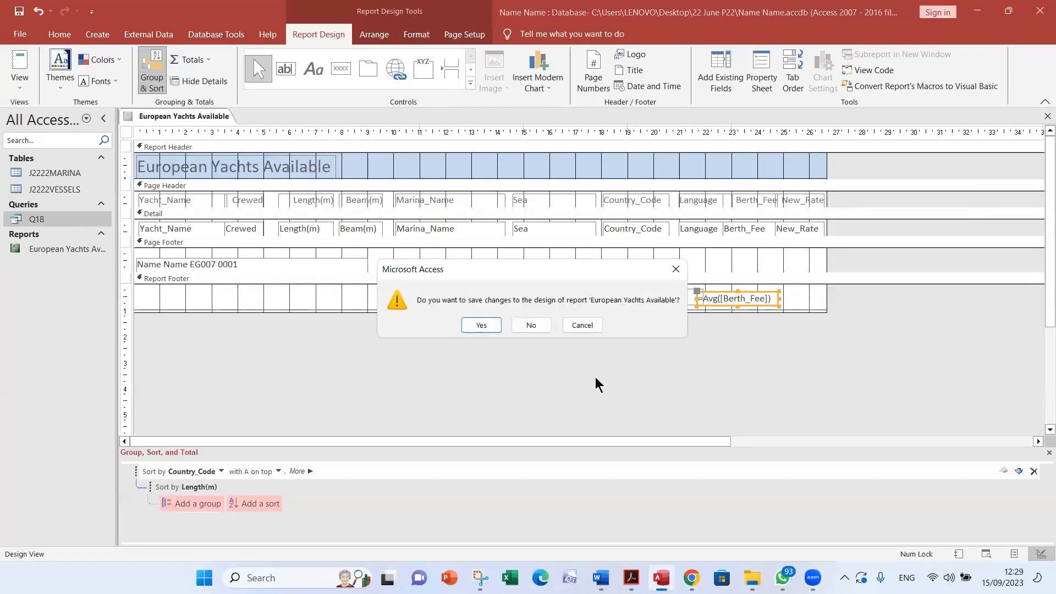
click(481, 325)
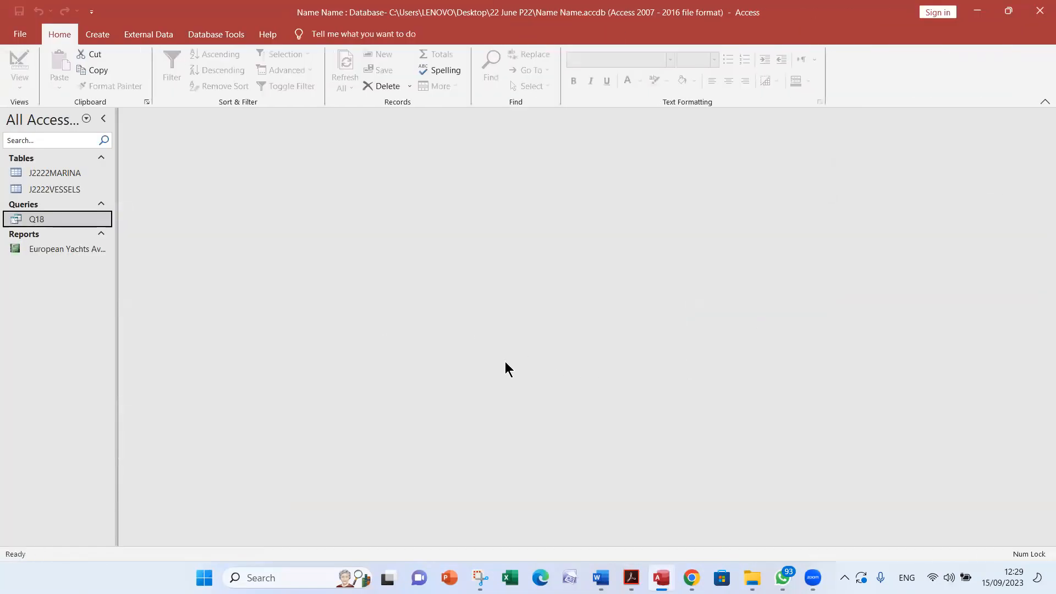
key(alt+Tab)
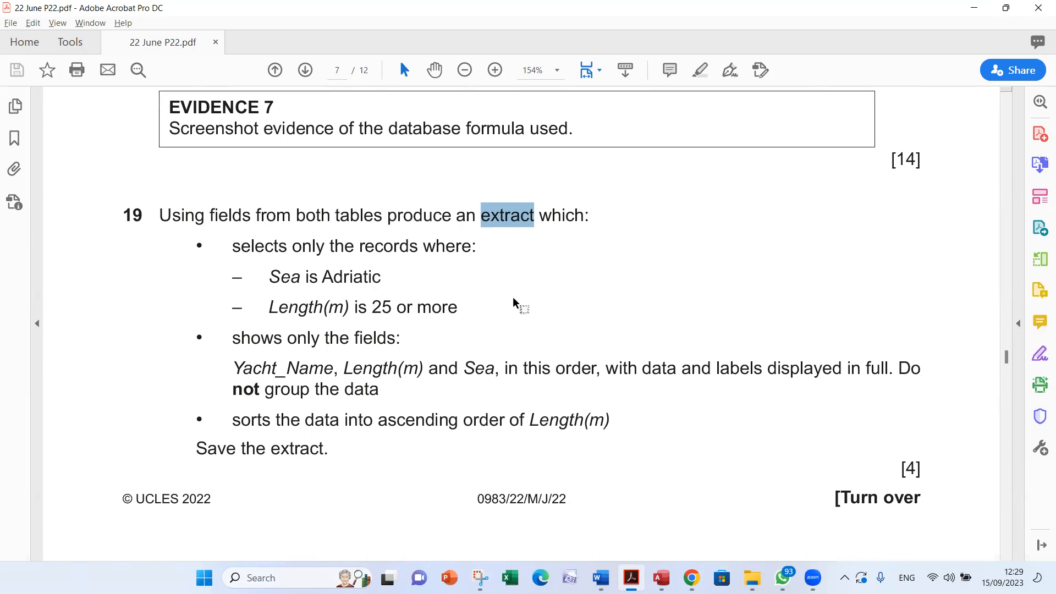
key(alt+Tab)
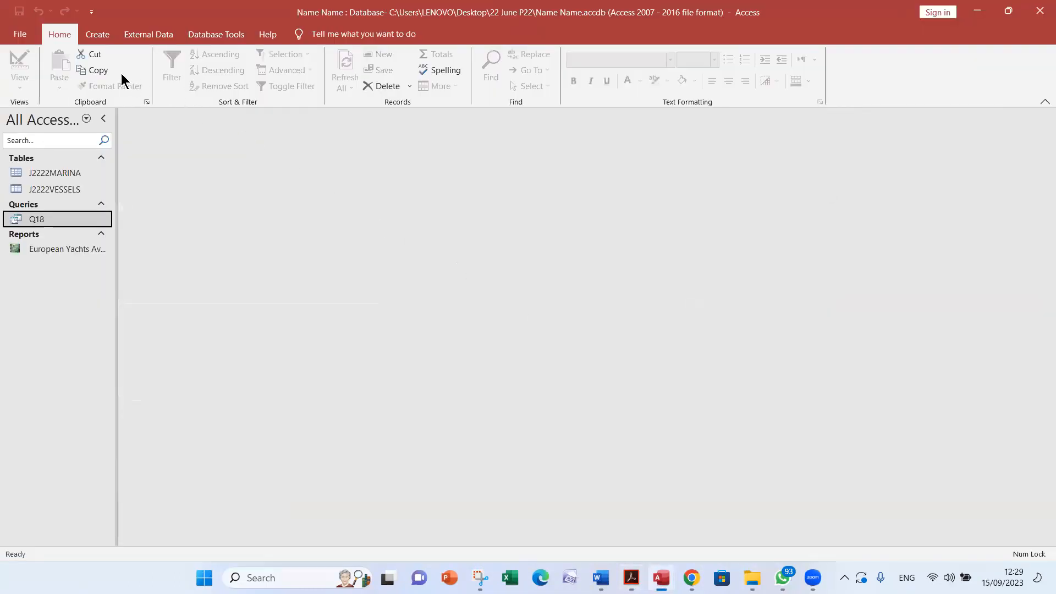
click(106, 36)
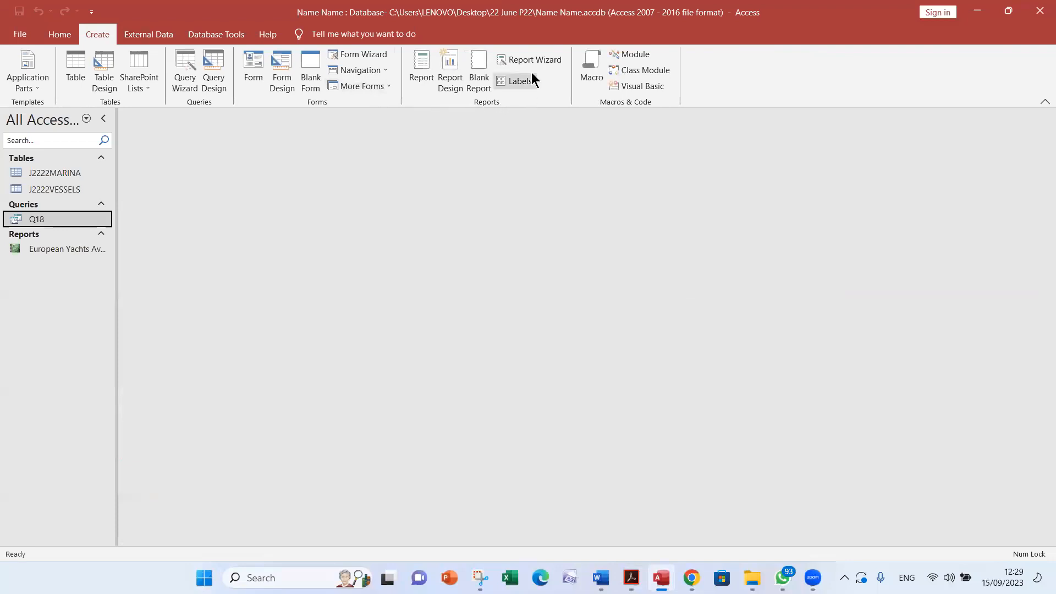
click(189, 88)
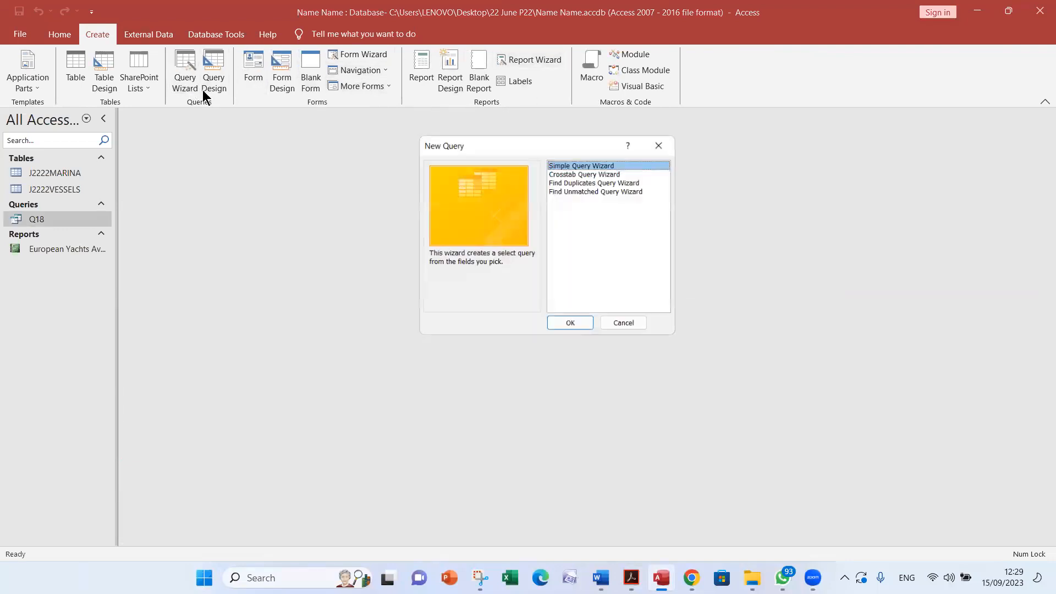
click(576, 323)
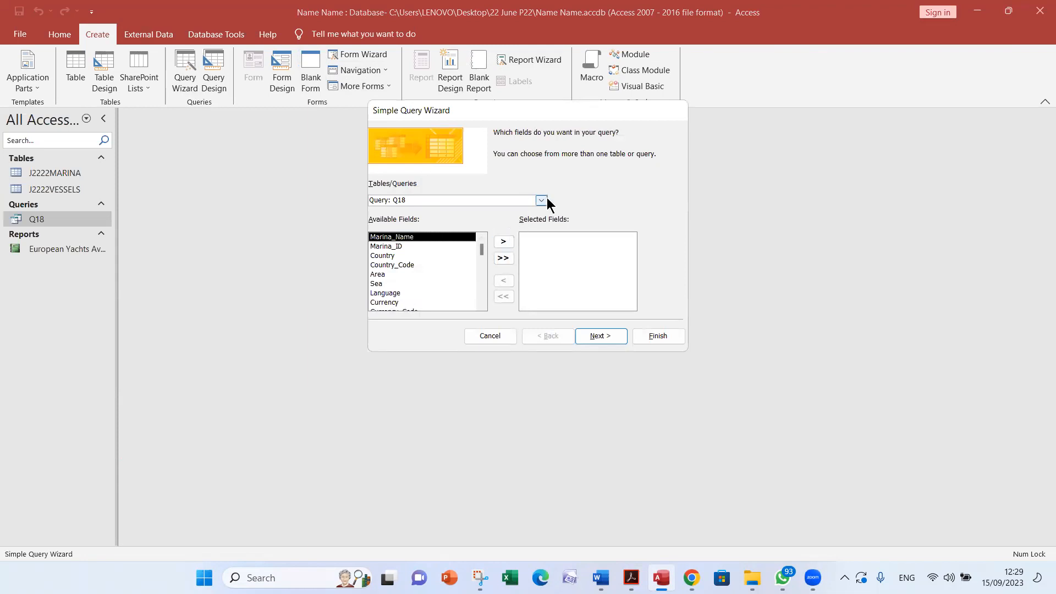
key(Escape)
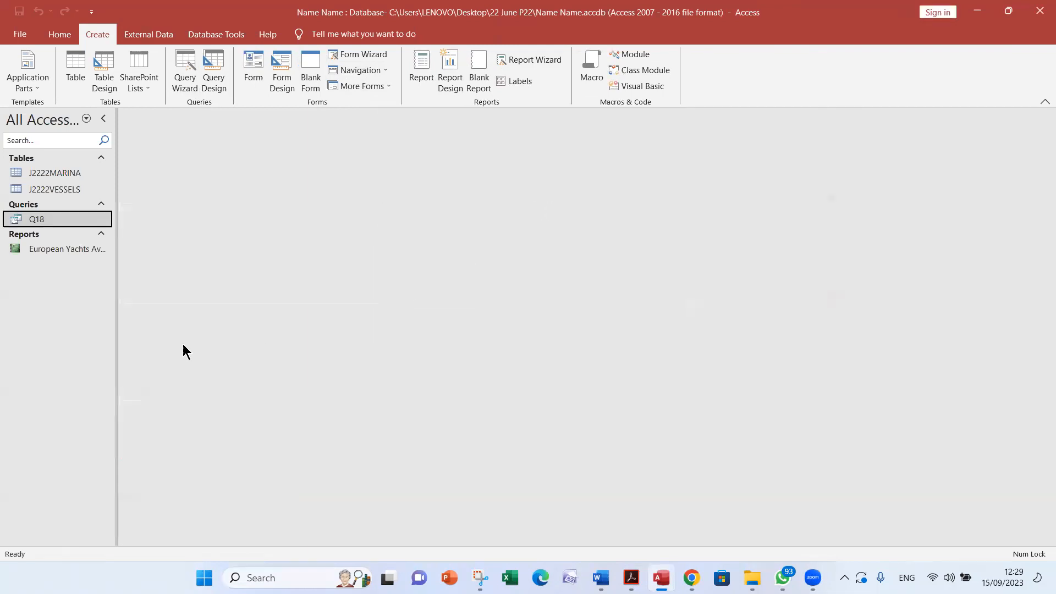
Start a simple query with the Query Wizard and include all fields from the J2222MARINA and J2222VESSELS tables
click(74, 176)
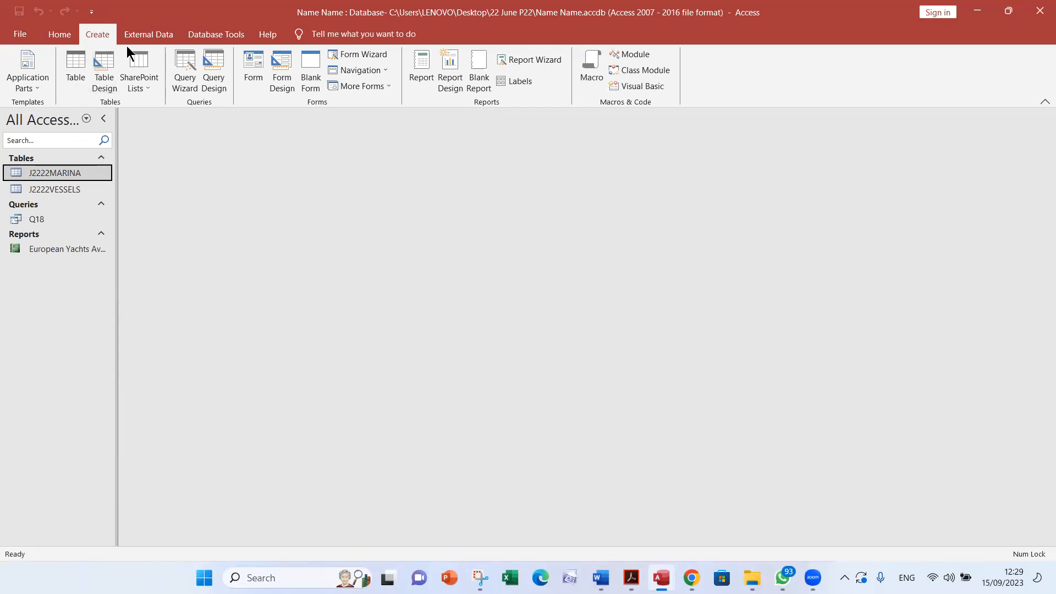
click(184, 71)
click(575, 324)
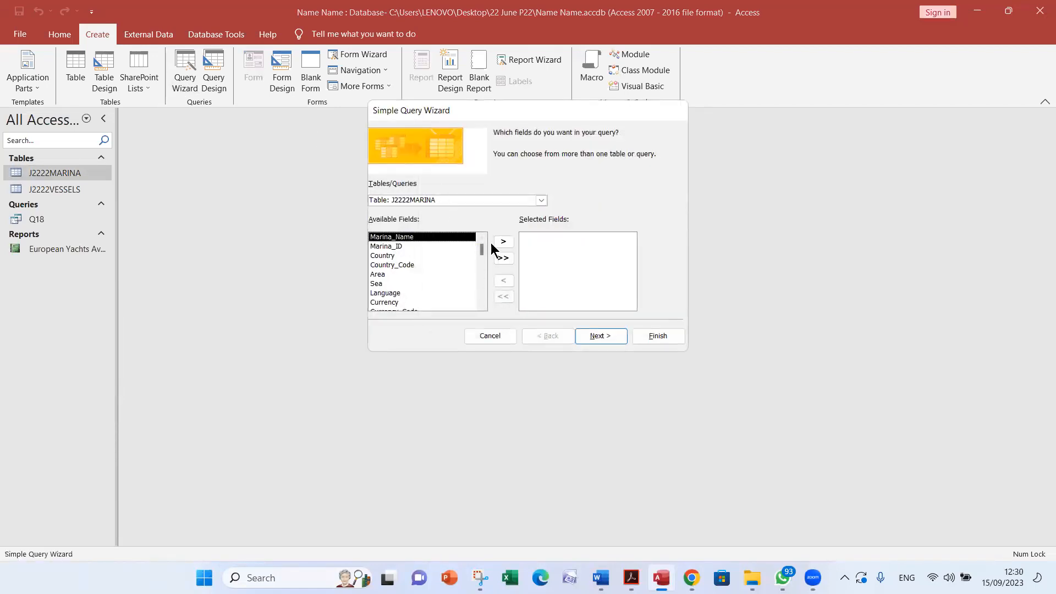
click(509, 258)
click(541, 201)
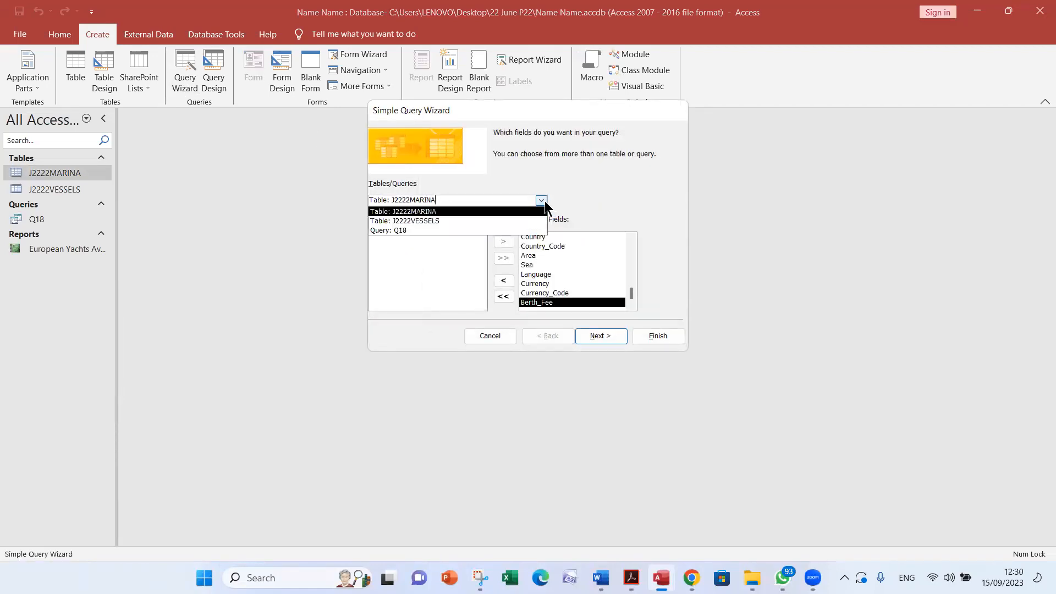
click(479, 221)
click(503, 257)
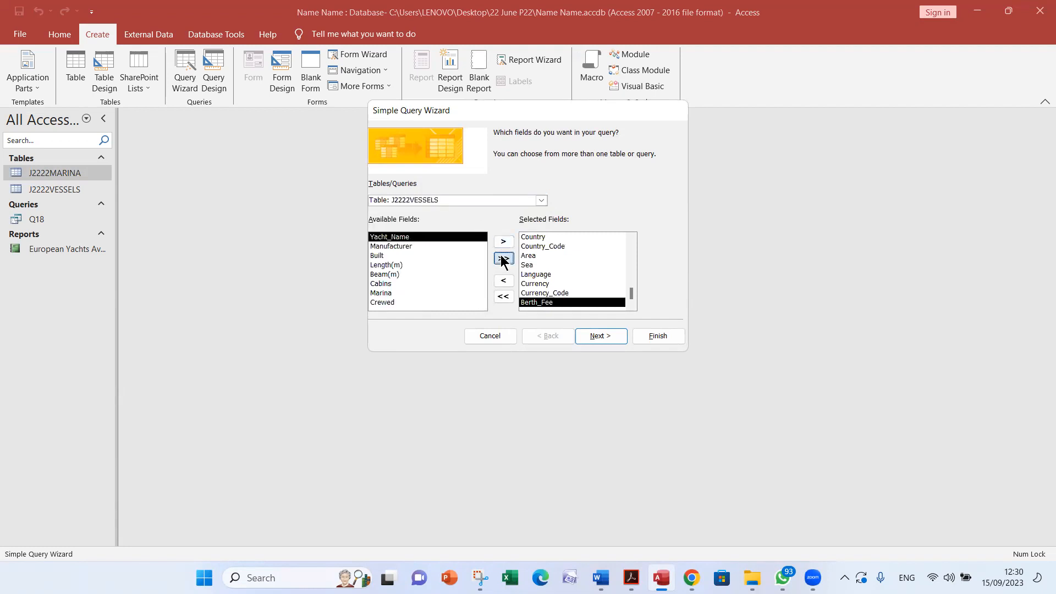
click(537, 202)
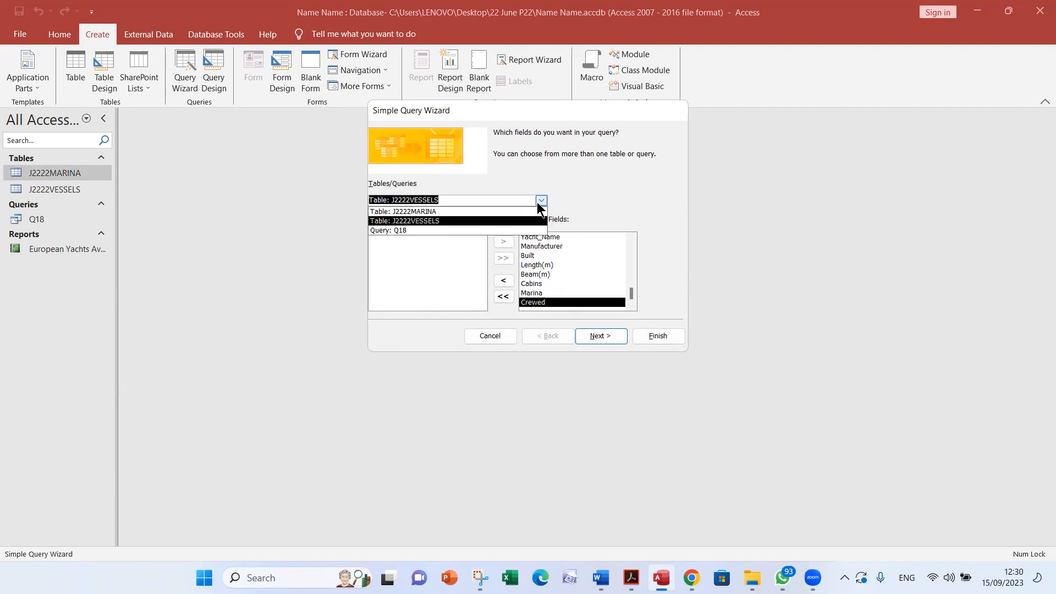
click(580, 183)
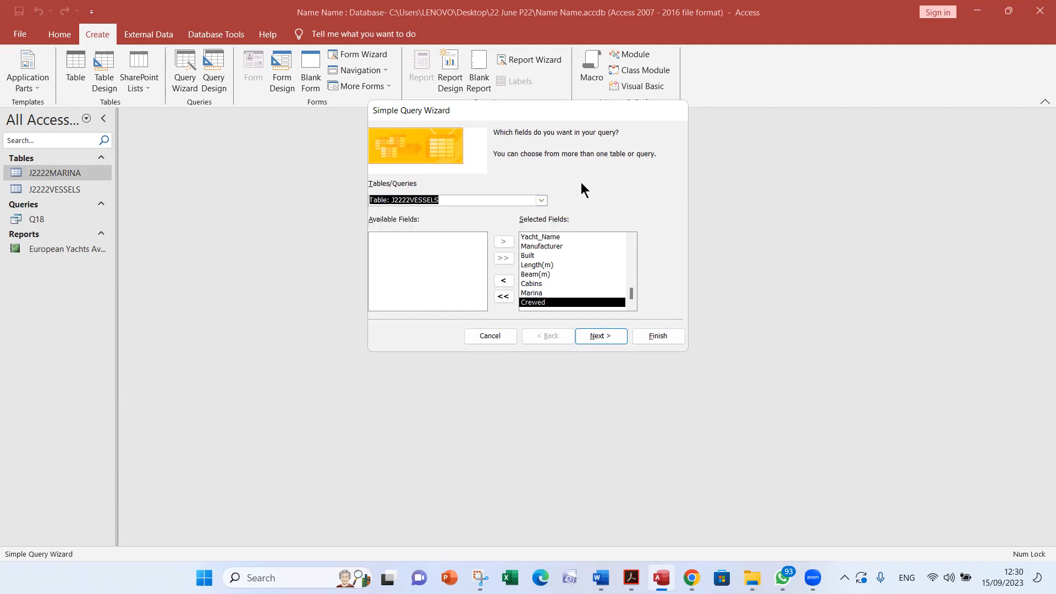
Keep the query as a detail query, check the task number in the PDF, and finish the query with the title Q19
click(612, 335)
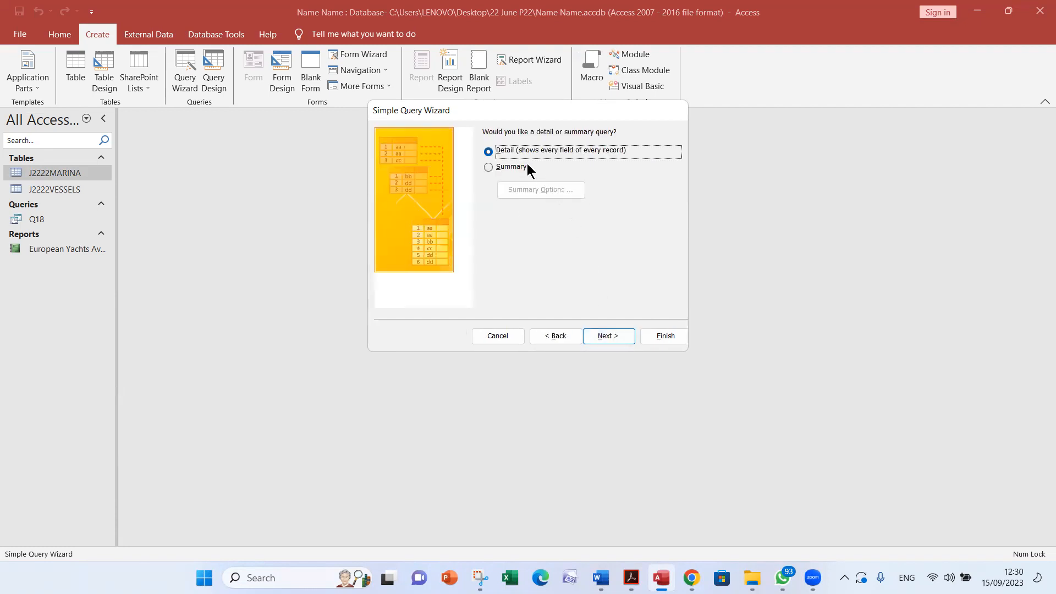
click(620, 338)
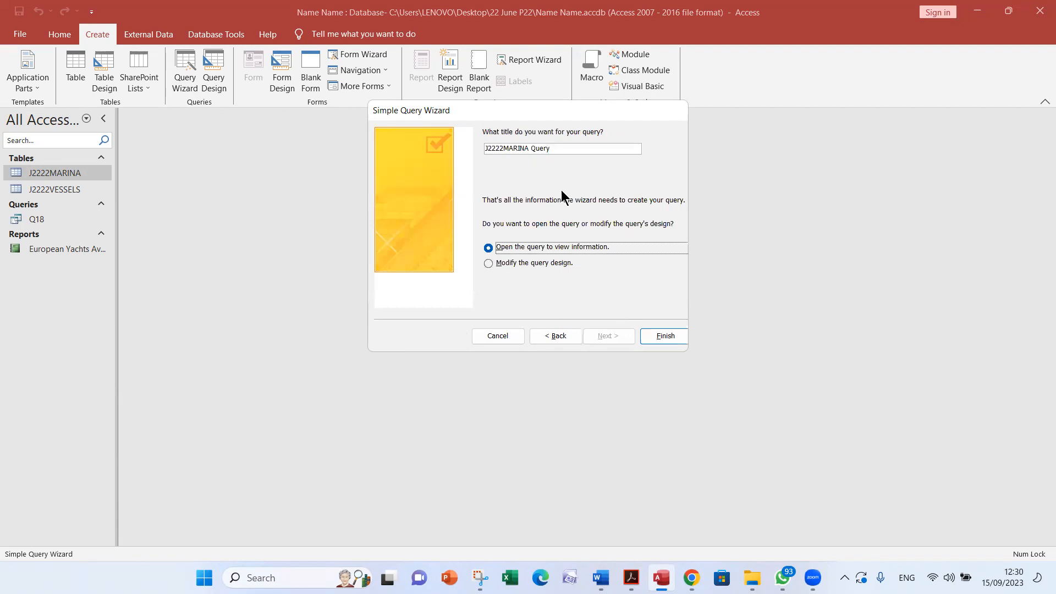
key(alt+Tab)
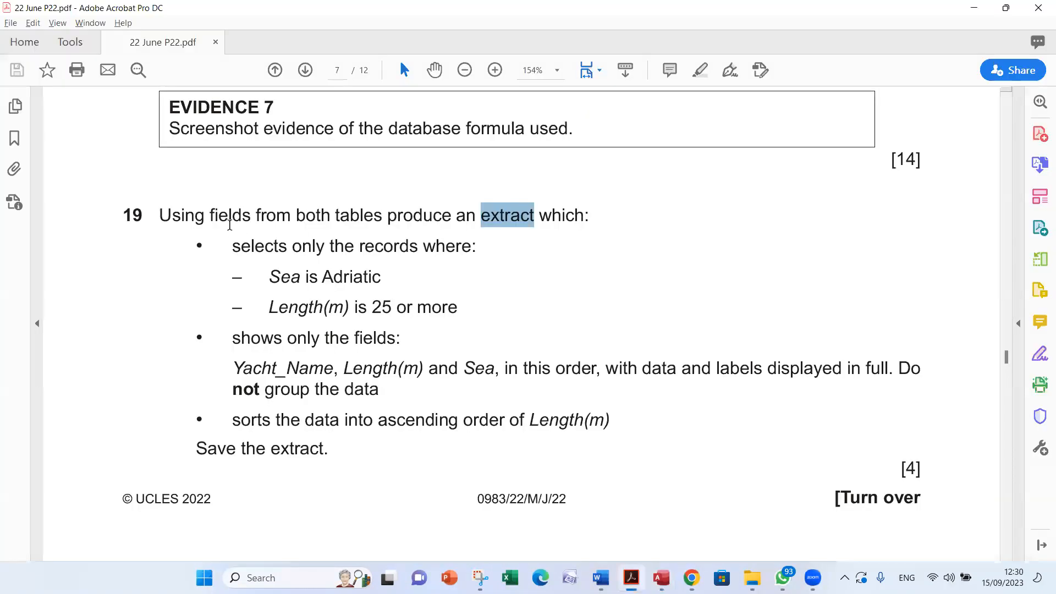
key(alt+Tab)
drag(552, 149, 472, 147)
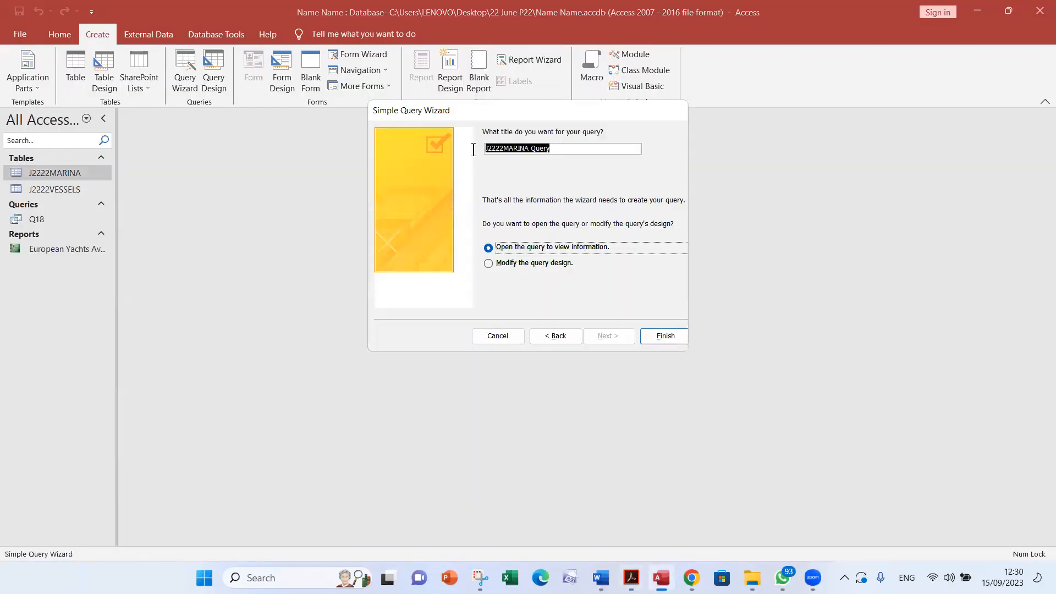
text(Q19)
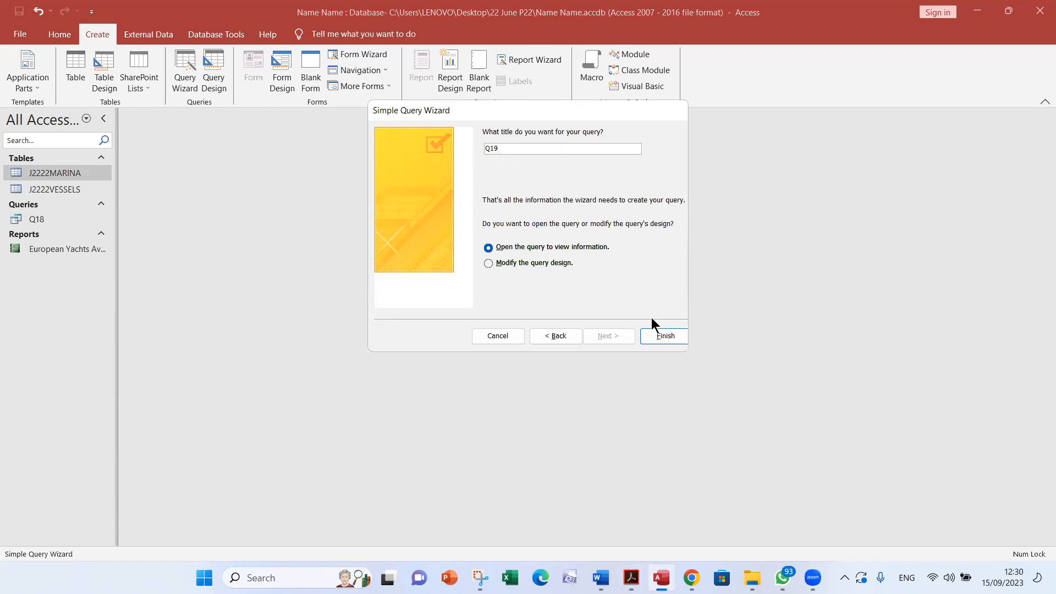
click(665, 337)
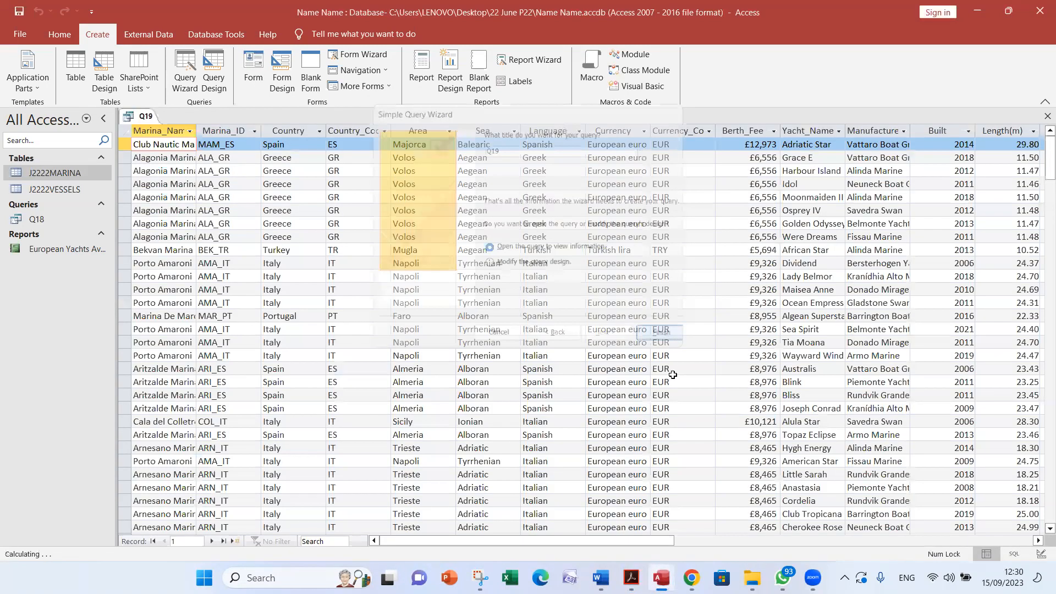
Recheck the Sea criterion for task 19 in the PDF and open query Q19 in Design View
key(alt+Tab)
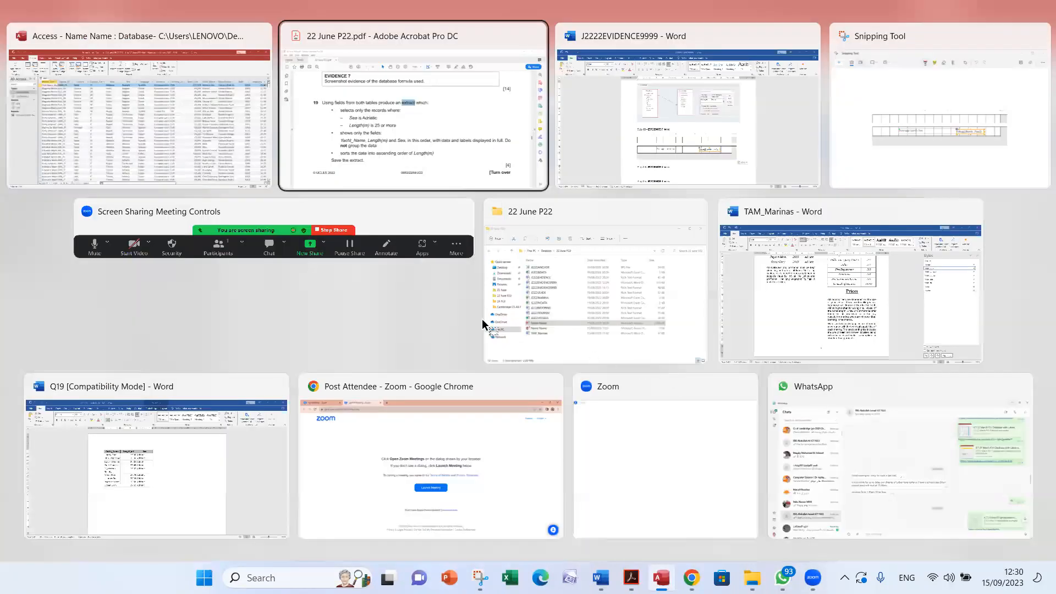
double_click(336, 280)
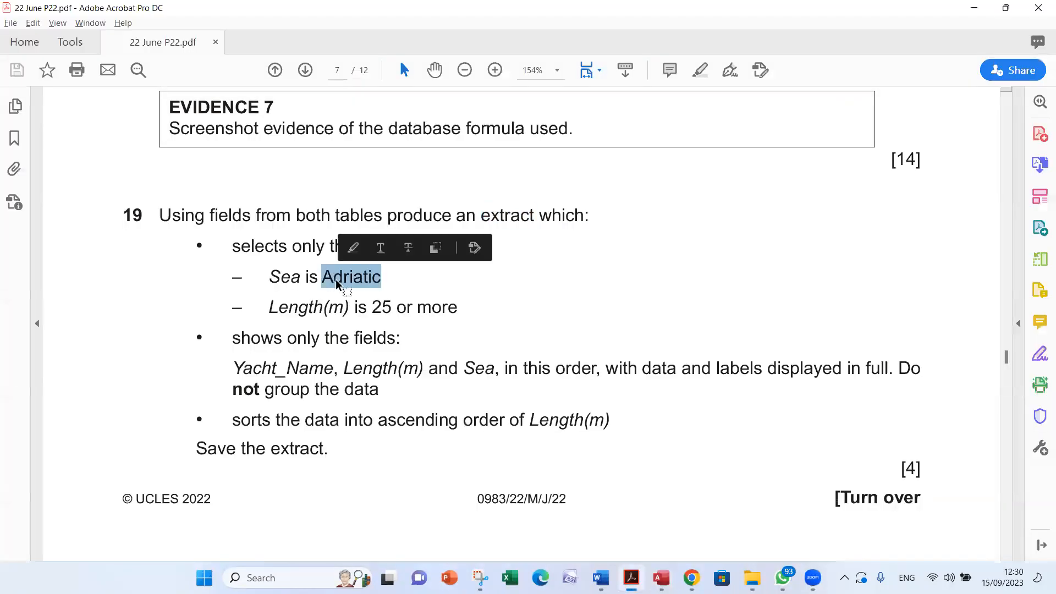
key(alt+Tab)
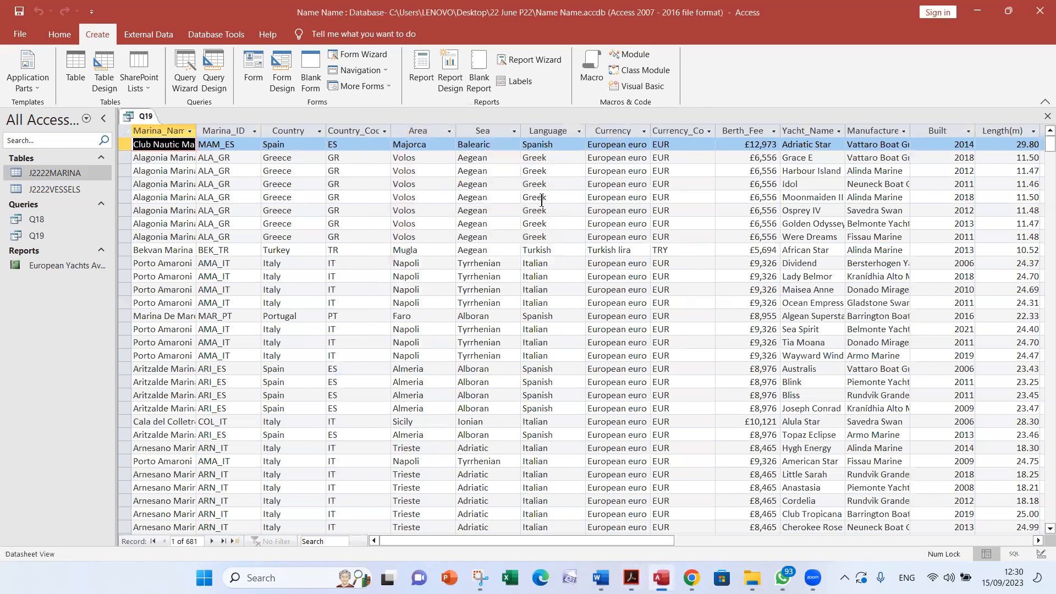
click(493, 145)
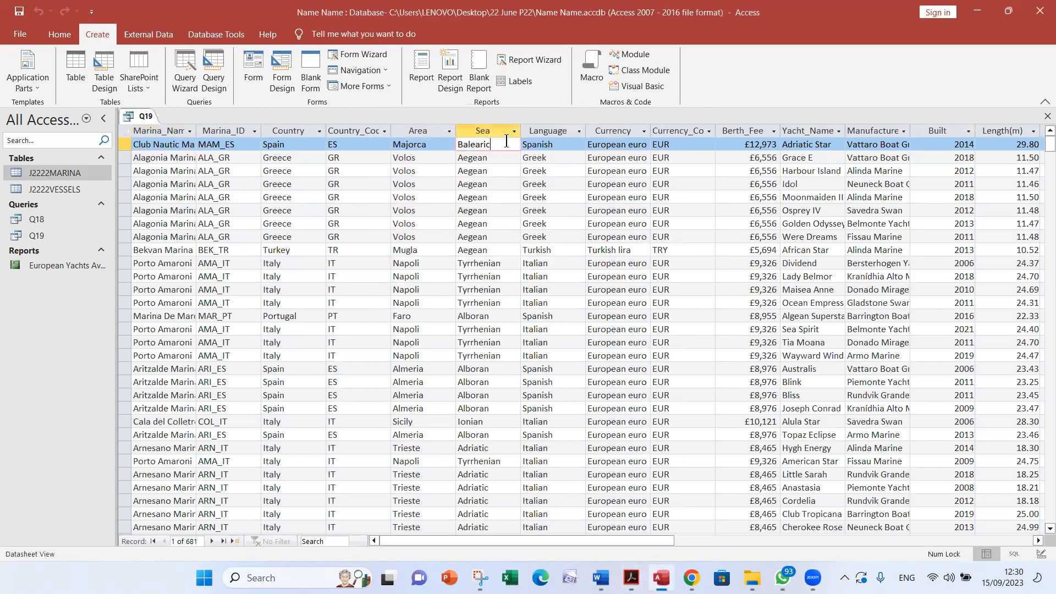
click(63, 36)
click(21, 66)
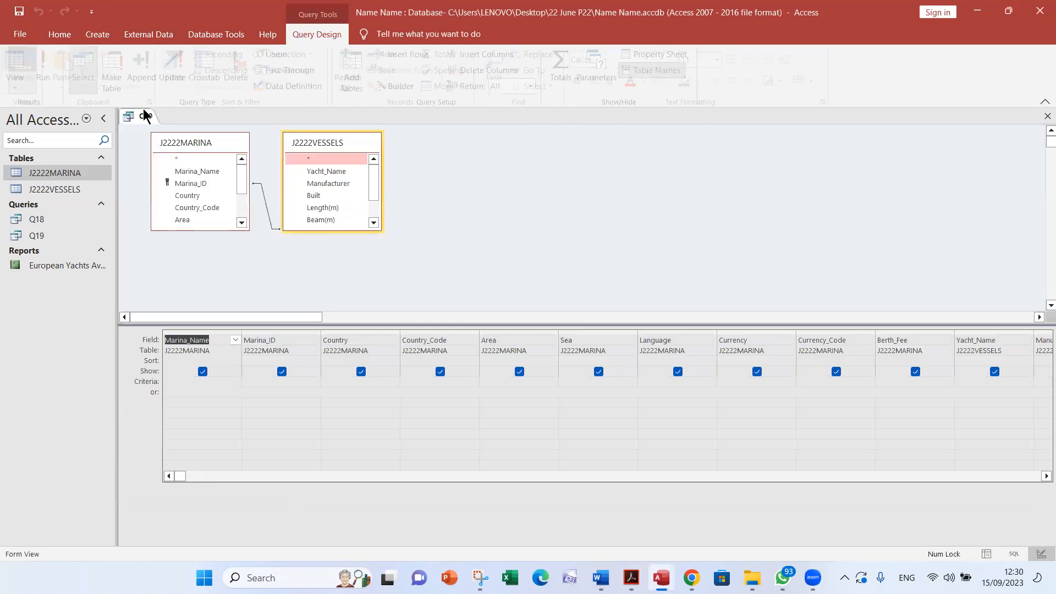
Set the Sea field's criterion to "Adriatic" in query Q19 and run the query
click(573, 382)
text(Adriatic)
click(566, 394)
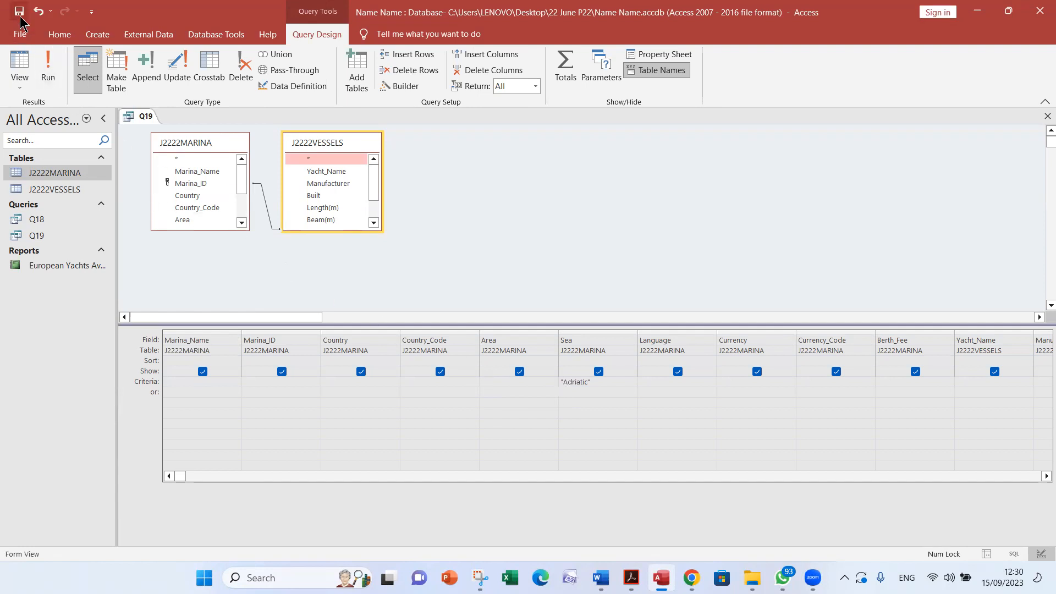
click(47, 66)
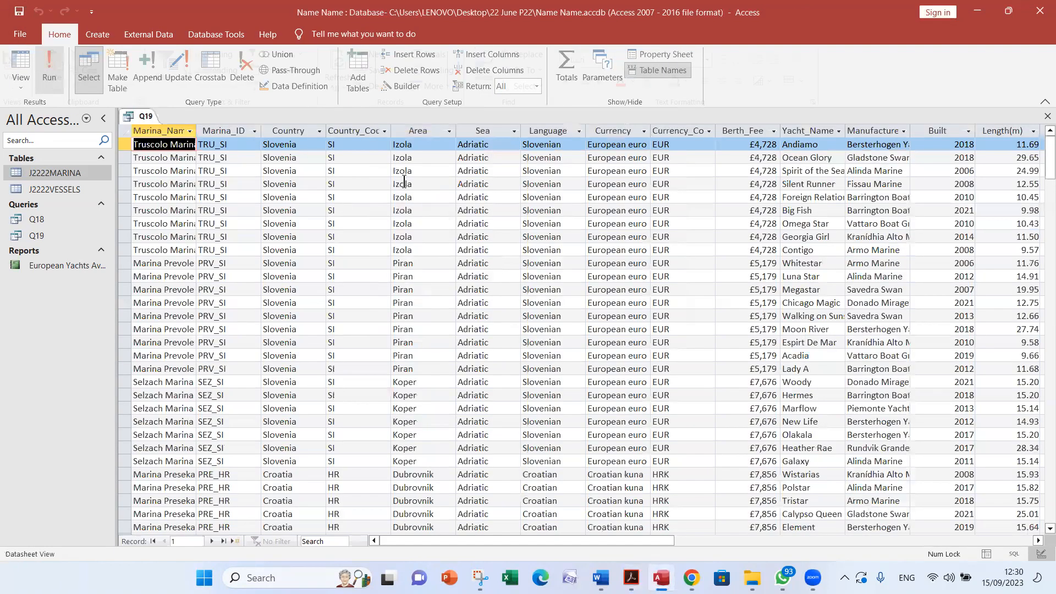
Check the Length(m) criterion for task 19 in the PDF and look through the remaining columns of the Q19 results
key(alt+Tab)
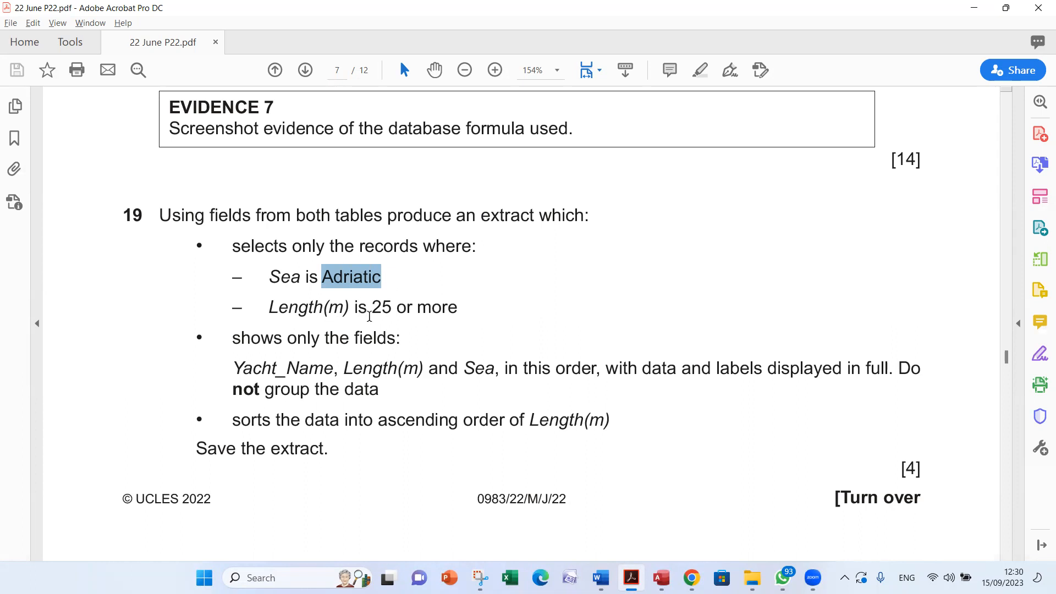
double_click(379, 309)
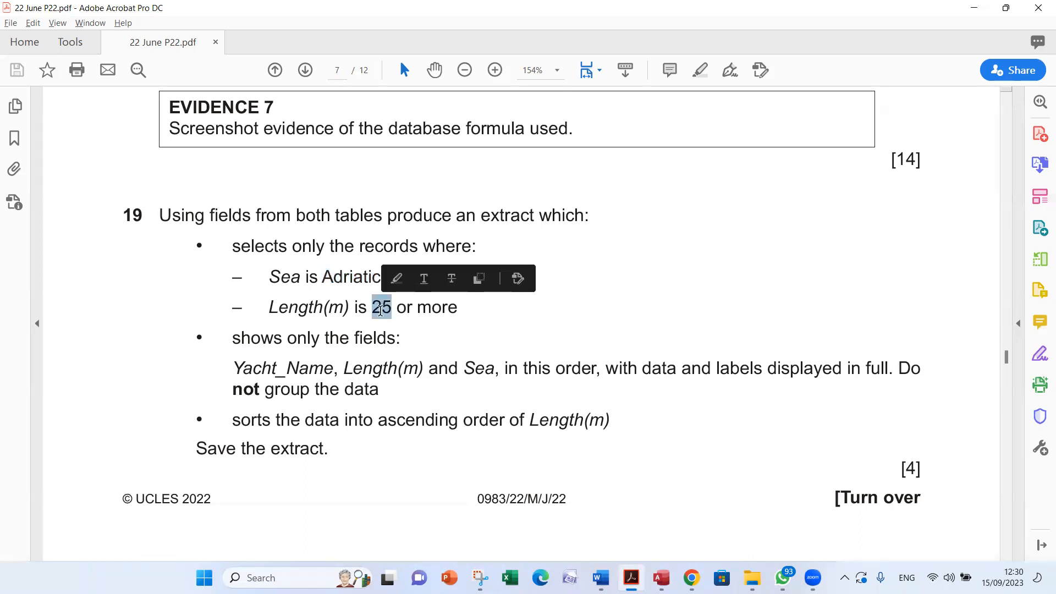
key(alt+Tab)
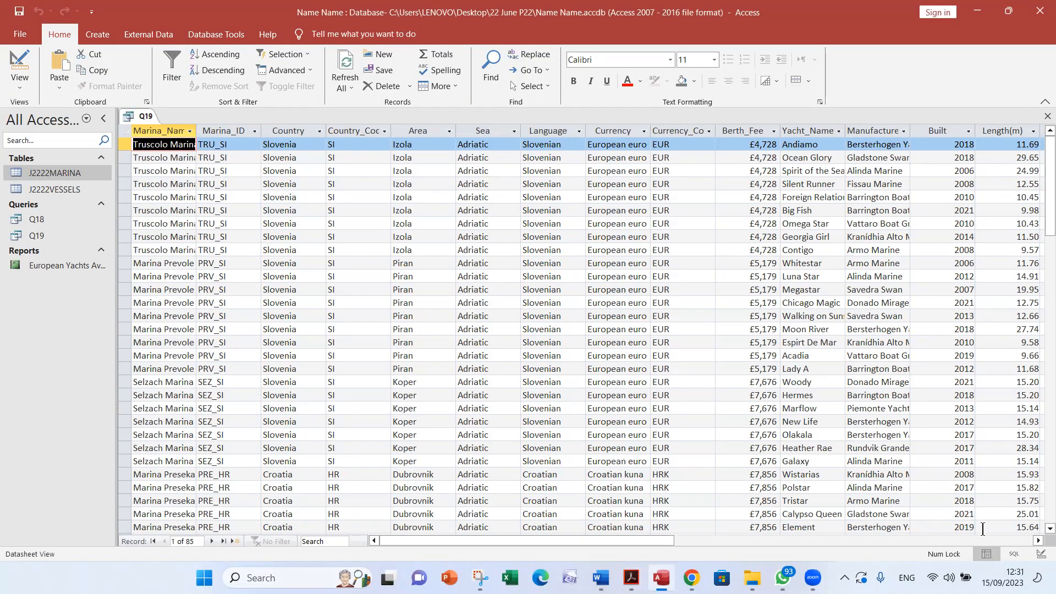
click(1037, 540)
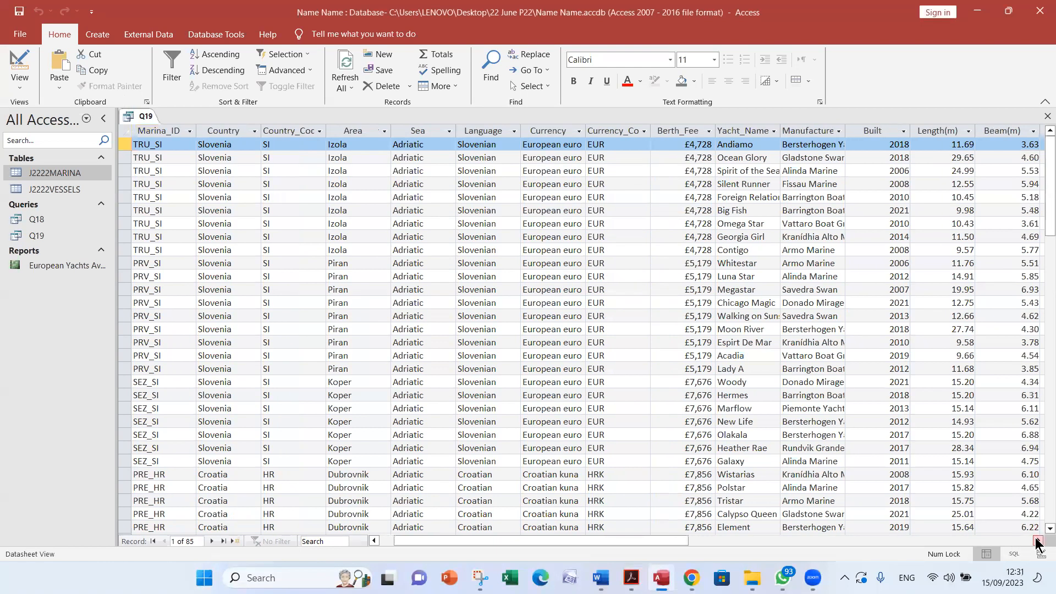
click(1037, 541)
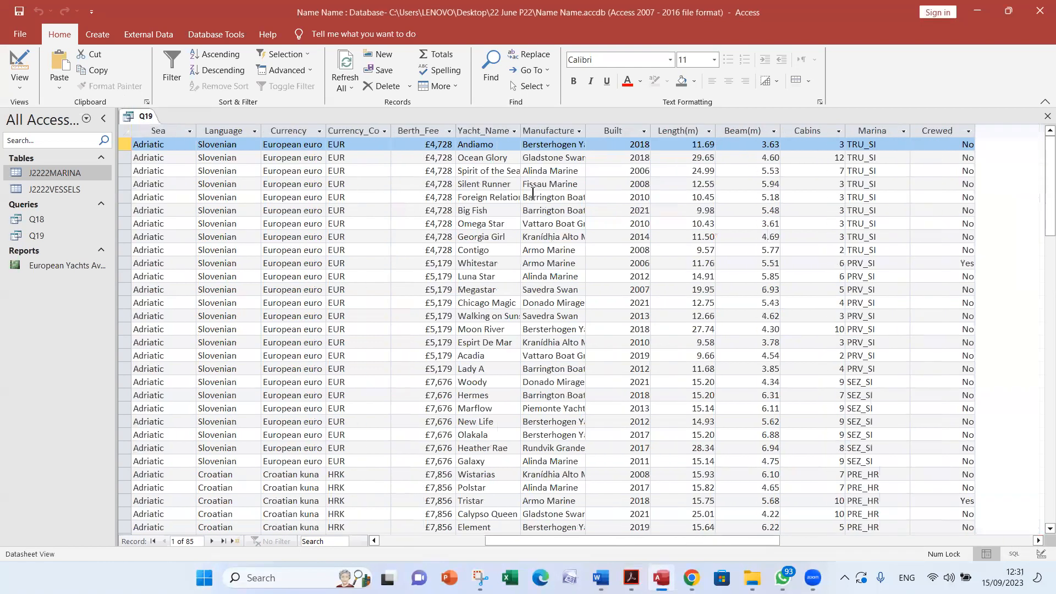
Return Q19 to Design View, set the Length(m) criterion to >=25, and run the query
click(20, 69)
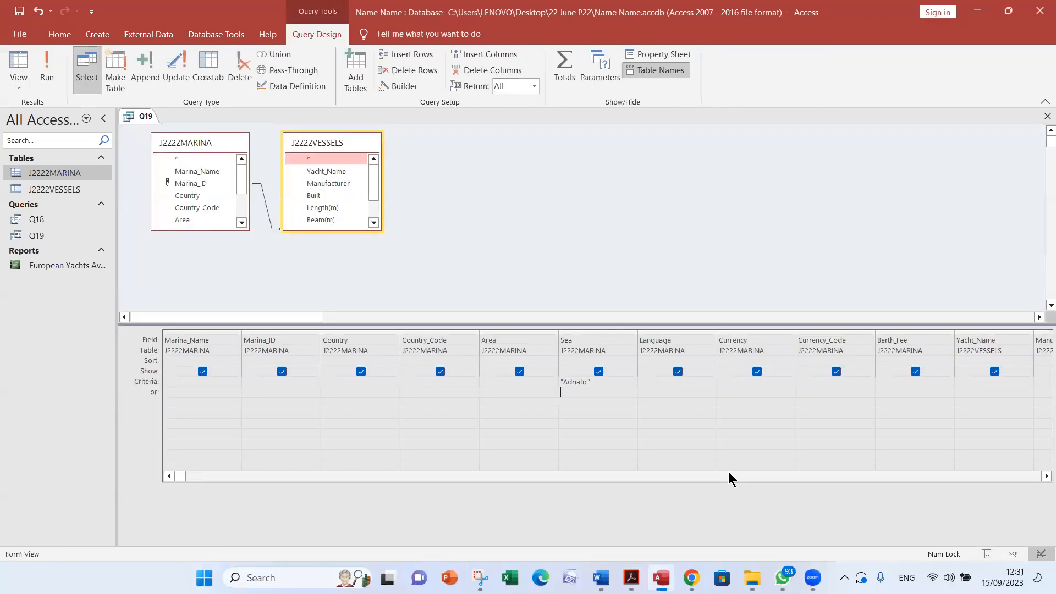
drag(1039, 479, 1041, 479)
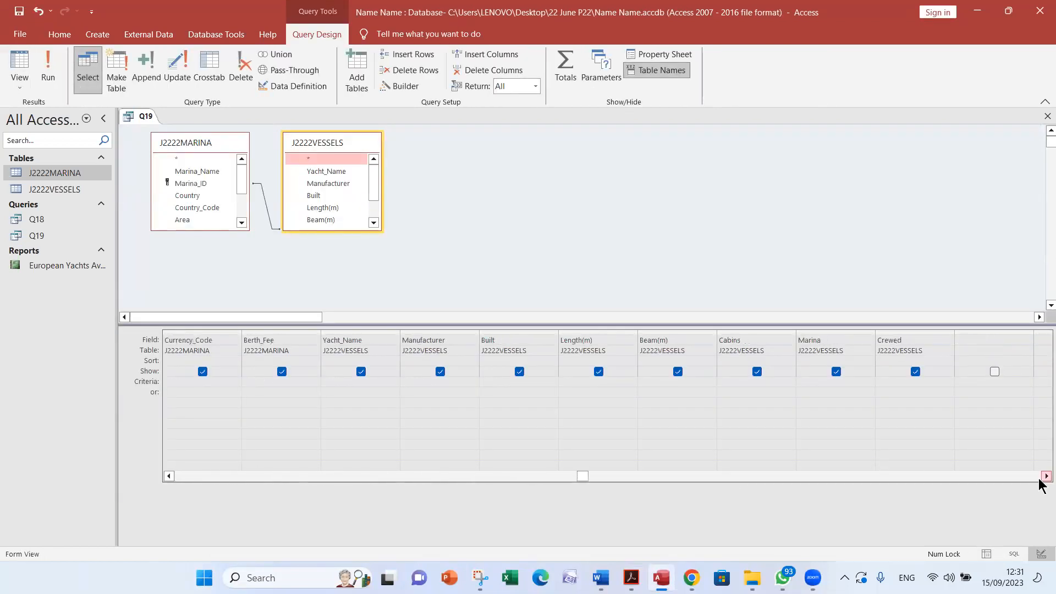
mouse_move(752, 577)
click(573, 381)
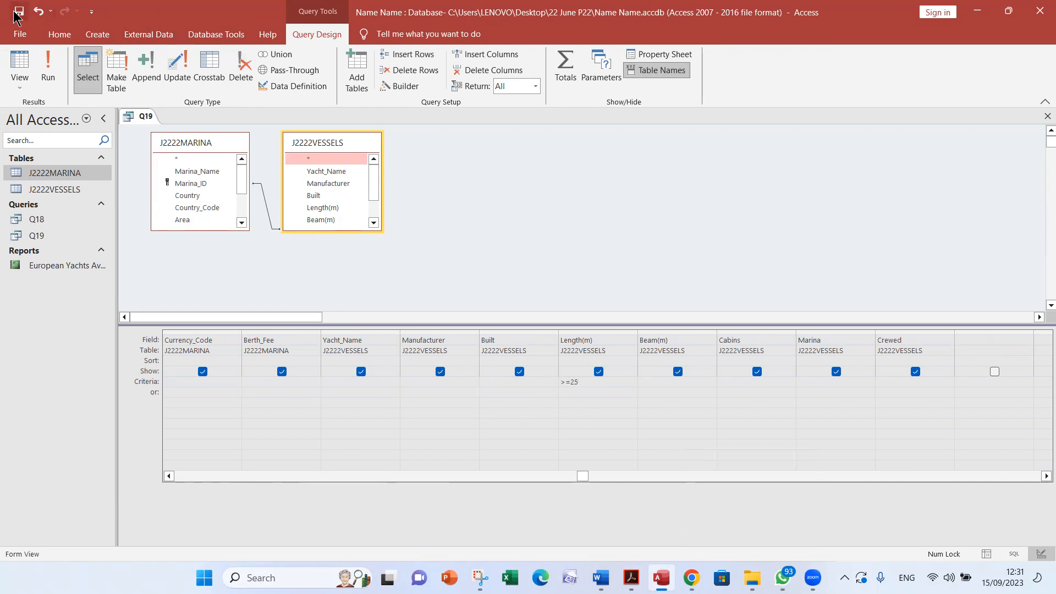
click(48, 69)
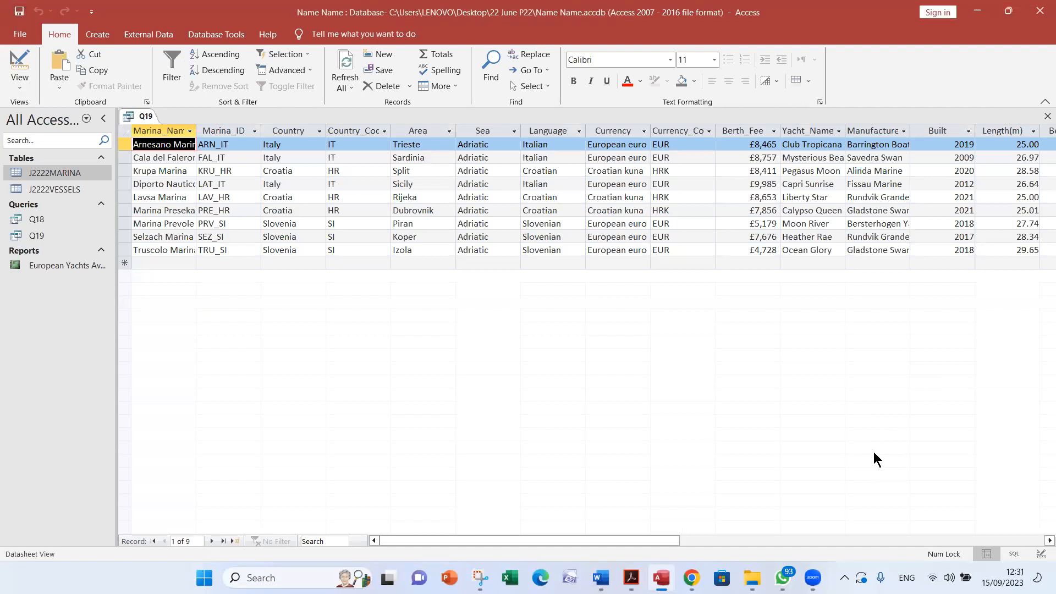
Check in the PDF which fields the task 19 extract must show, and review the first fields of Q19's design grid in Access
key(alt+Tab)
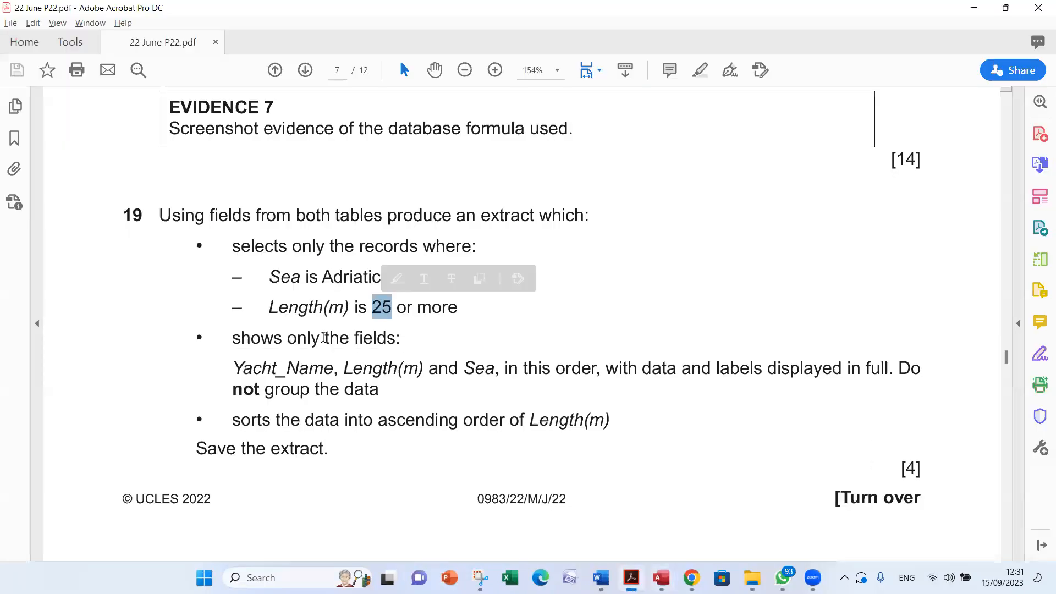
key(alt+Tab)
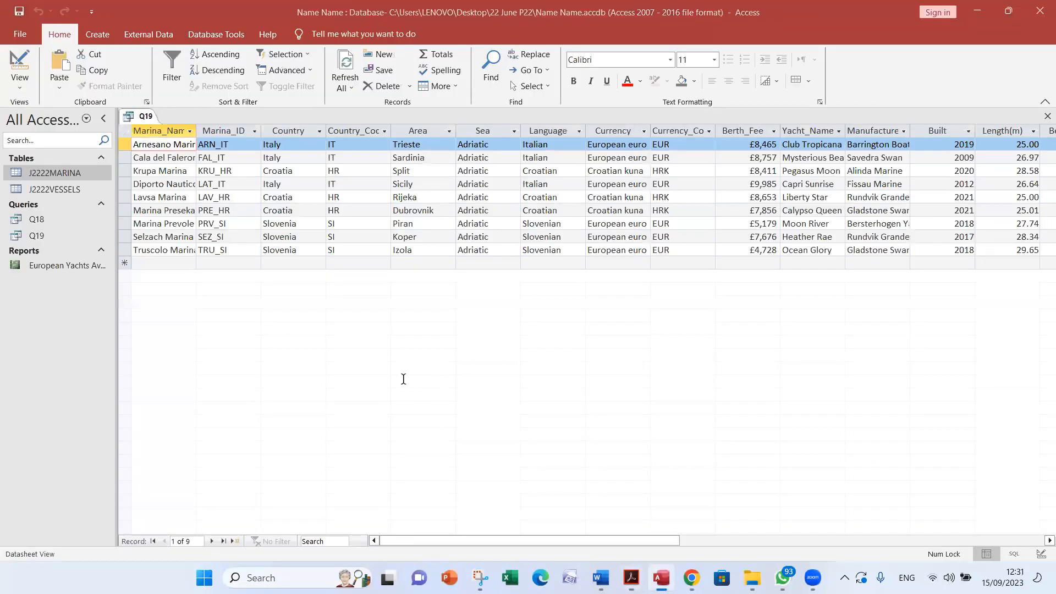
key(alt+Tab)
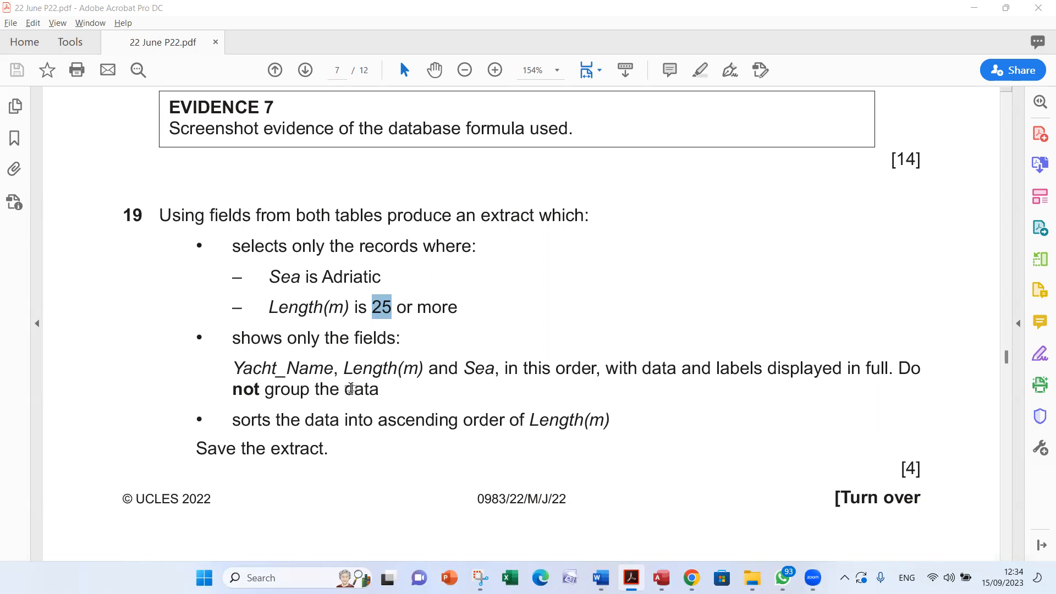
key(alt+Tab)
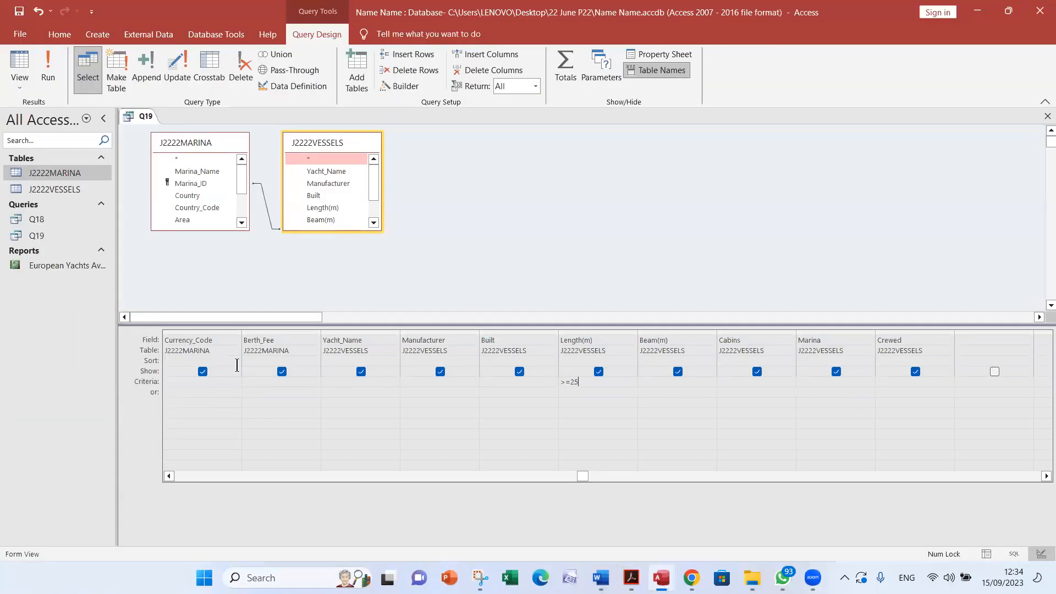
click(192, 473)
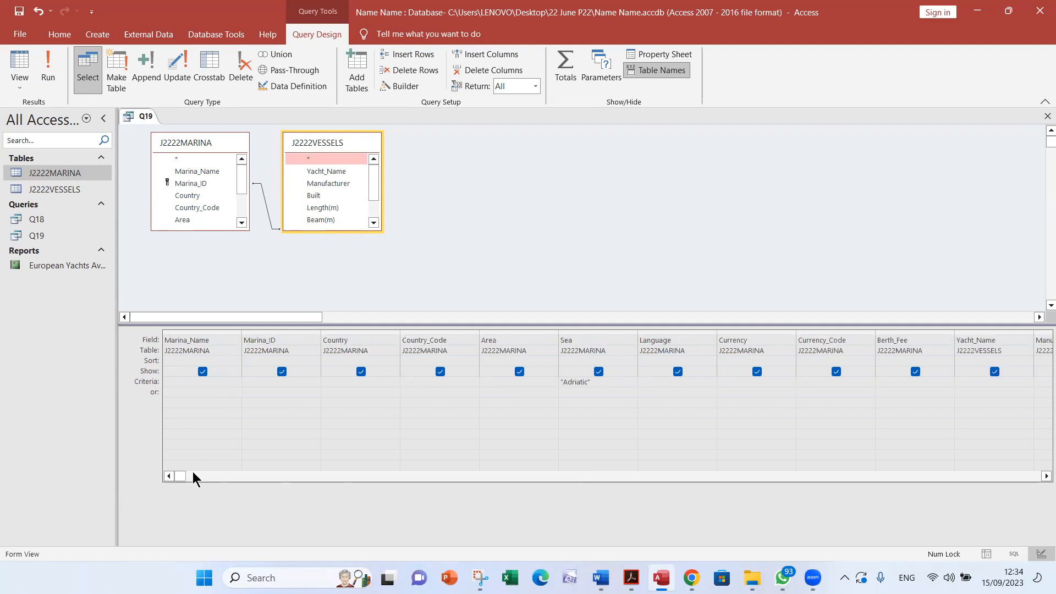
key(alt+Tab)
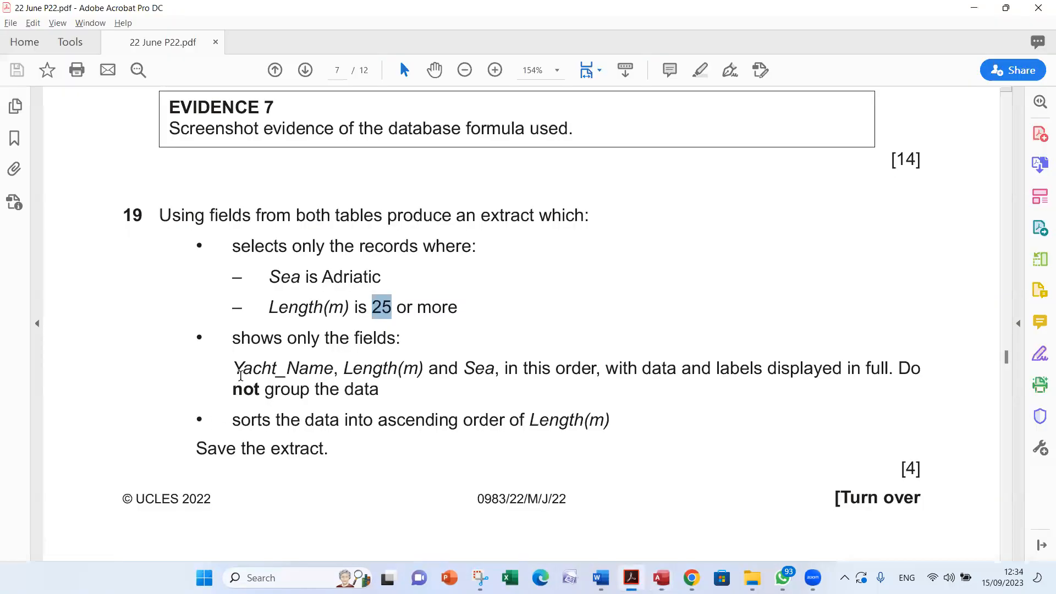
key(alt+Tab)
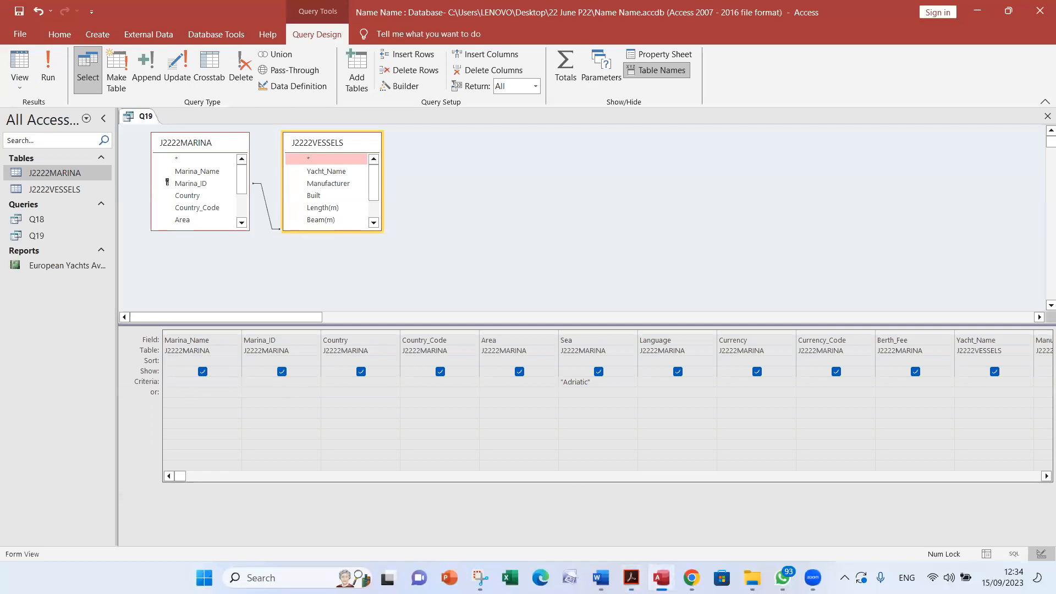
Hide the Marina_Name, Marina_ID and Country fields in Q19, and recheck the required field list in the PDF
click(202, 372)
click(279, 369)
click(363, 373)
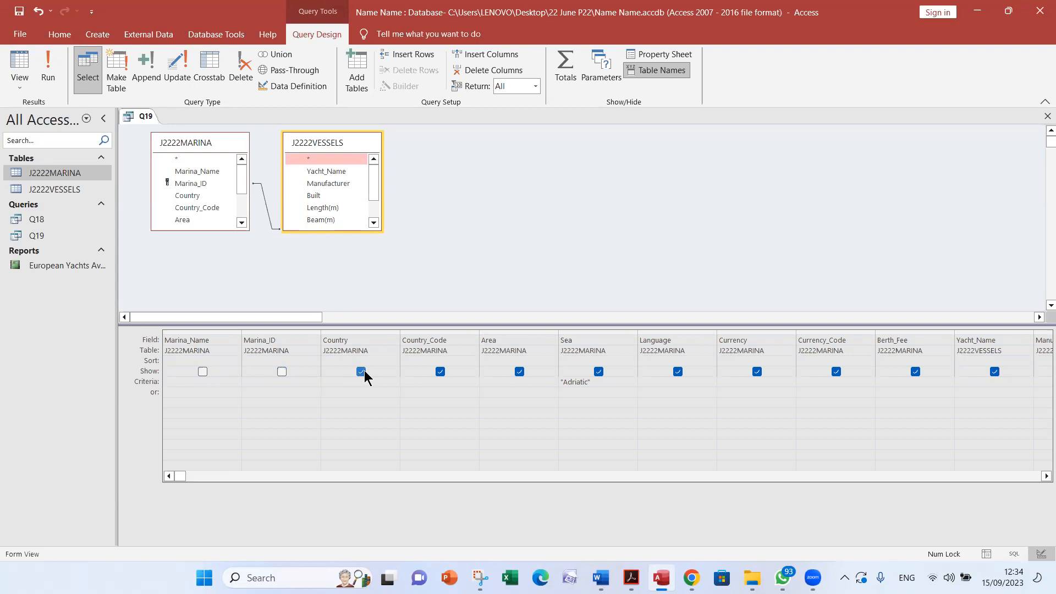
key(alt+Tab)
drag(243, 364, 484, 368)
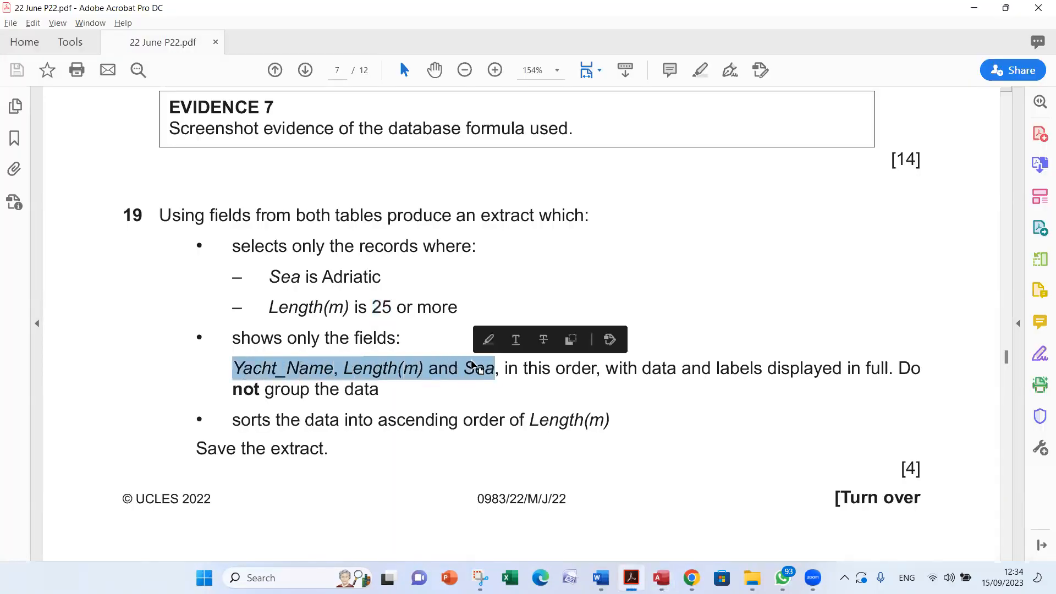
key(alt+Tab)
Hide the Country_Code, Area, Sea, Language, Currency, Currency_Code and Berth_Fee fields from the Q19 output
click(440, 372)
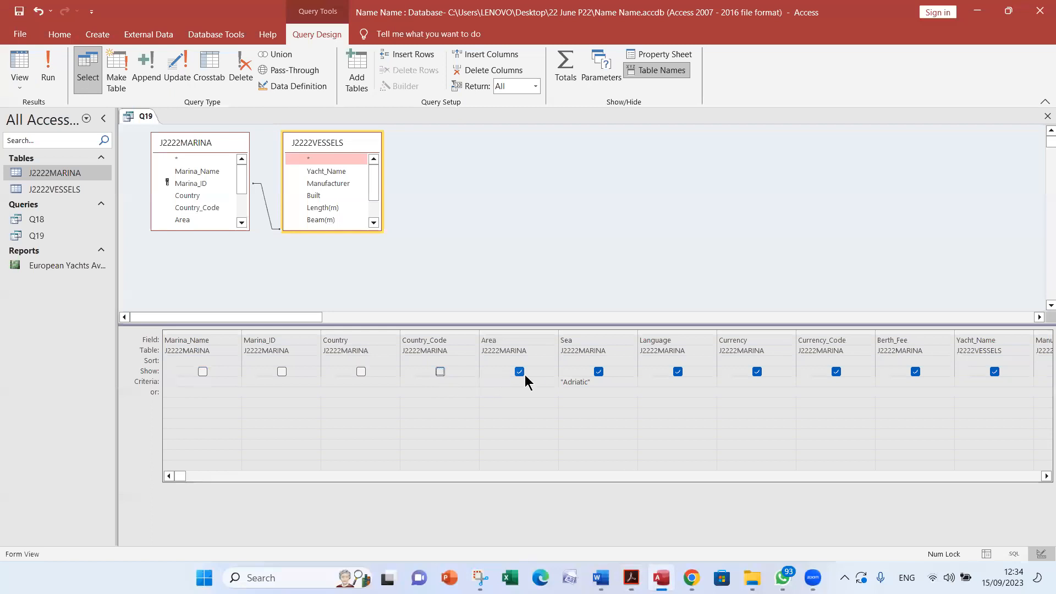
click(518, 372)
click(598, 372)
click(678, 371)
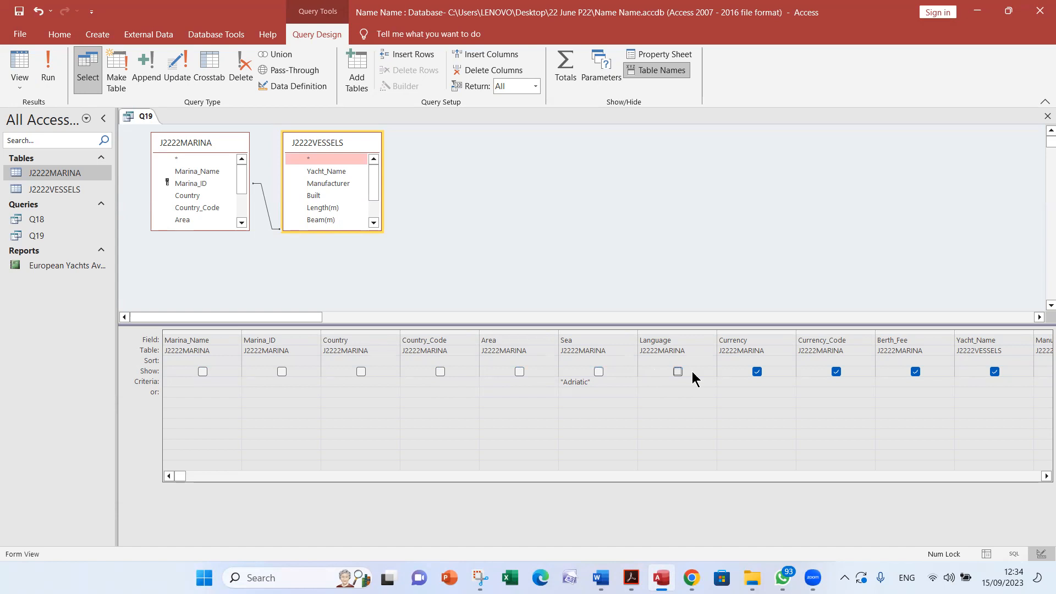
click(762, 376)
click(836, 374)
click(915, 374)
Hide the Manufacturer, Built, Beam(m), Cabins, Marina and Crewed fields, leaving Yacht_Name and Length(m) shown
click(1045, 476)
click(1045, 477)
click(1046, 476)
click(1045, 476)
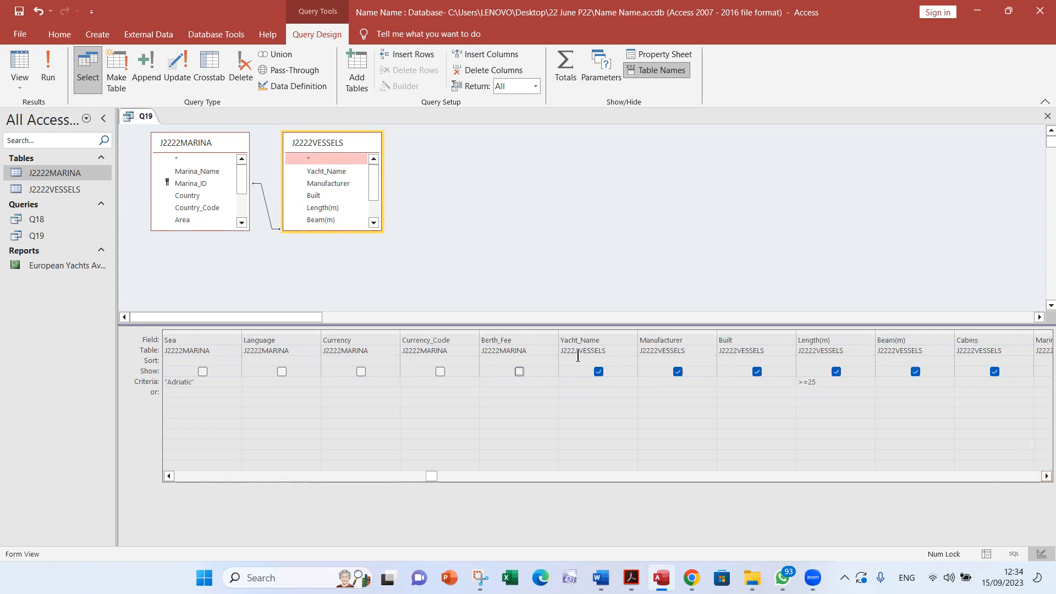
click(678, 372)
click(755, 373)
click(1046, 475)
click(1046, 476)
click(1046, 476)
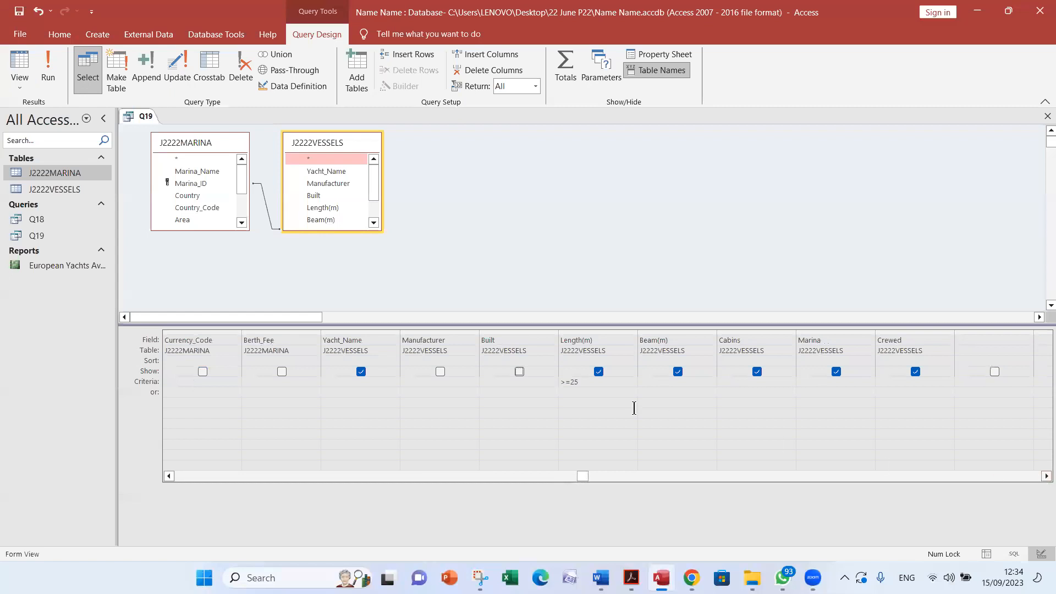
click(678, 370)
click(760, 364)
click(834, 373)
click(915, 372)
Show the Sea field in the Q19 output again and run the query
click(172, 474)
click(173, 474)
click(172, 474)
click(172, 474)
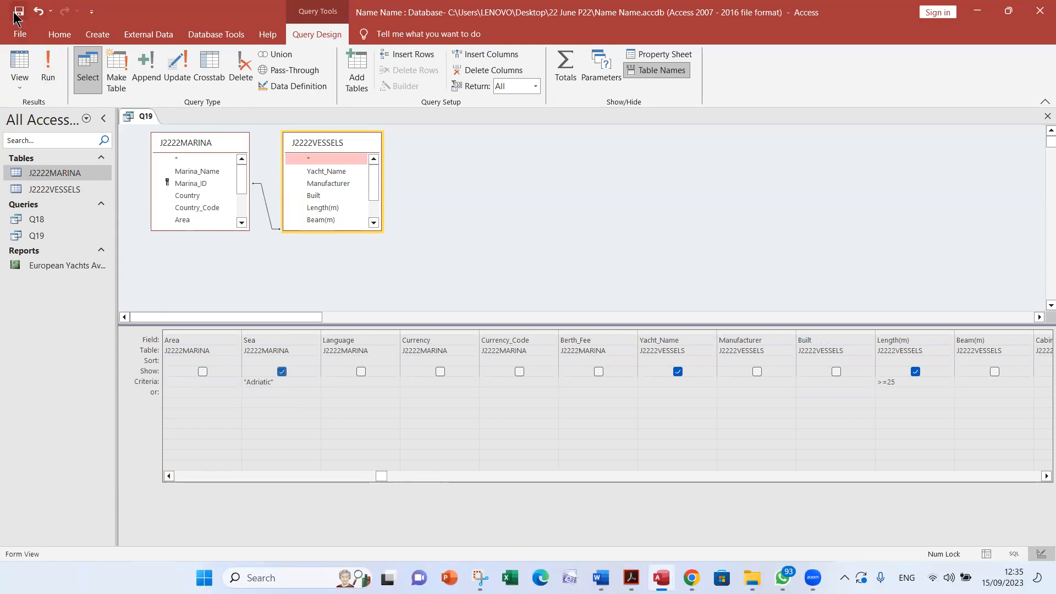
click(40, 58)
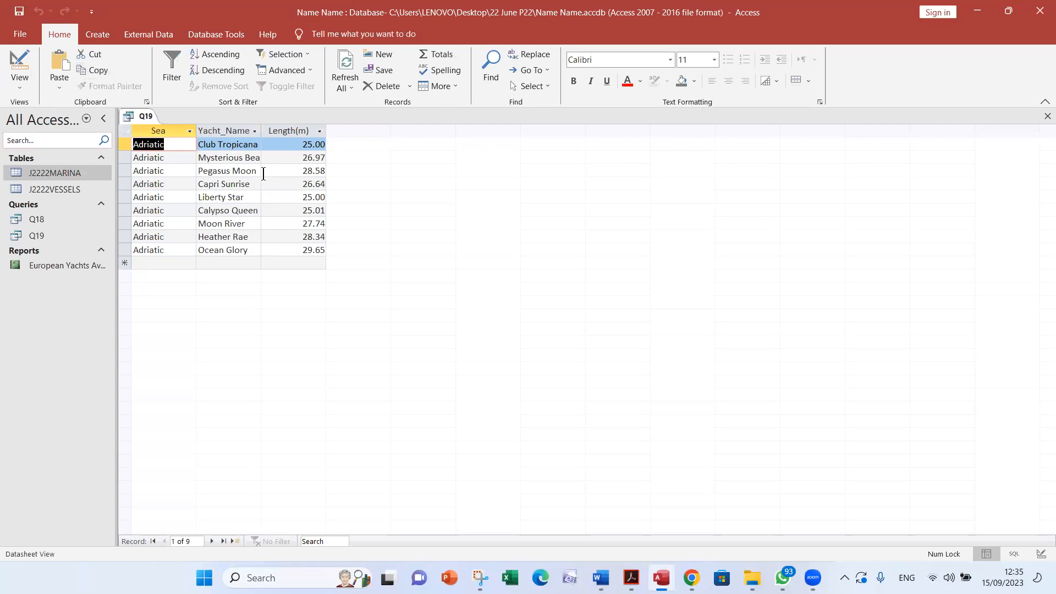
Check the required field order in the PDF and move the Sea column after Length(m) in the Q19 datasheet
key(alt+Tab)
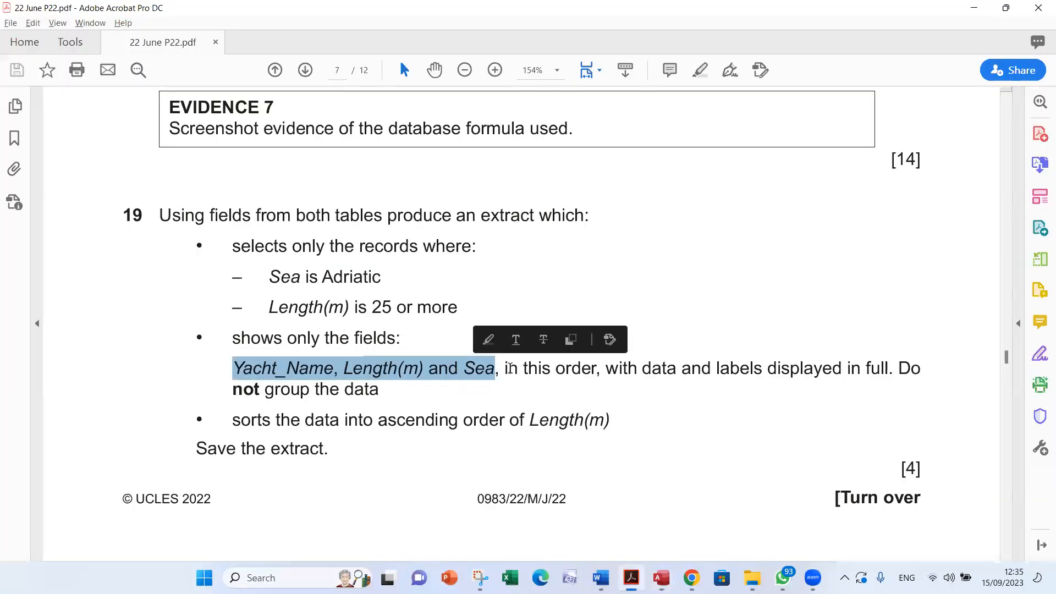
drag(505, 367, 573, 365)
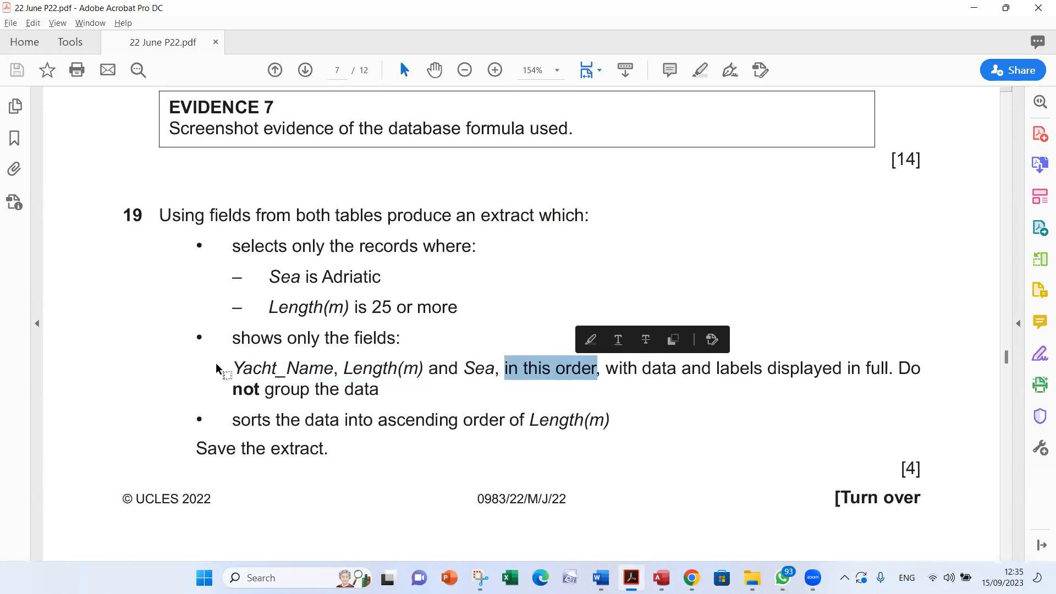
key(alt+Tab)
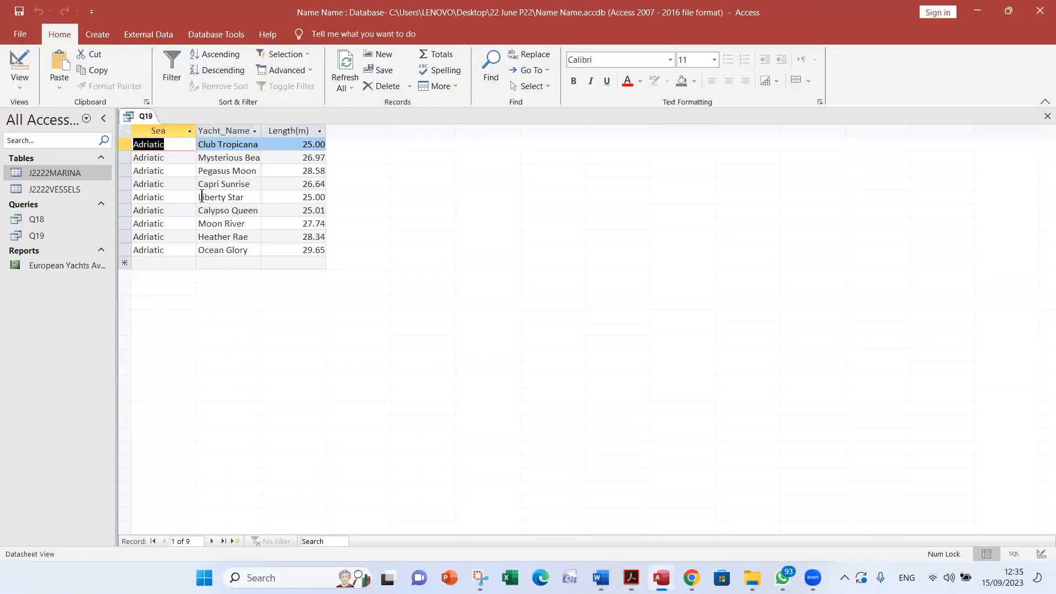
key(alt+Tab)
key(alt+Tab)
click(163, 131)
drag(157, 131, 335, 134)
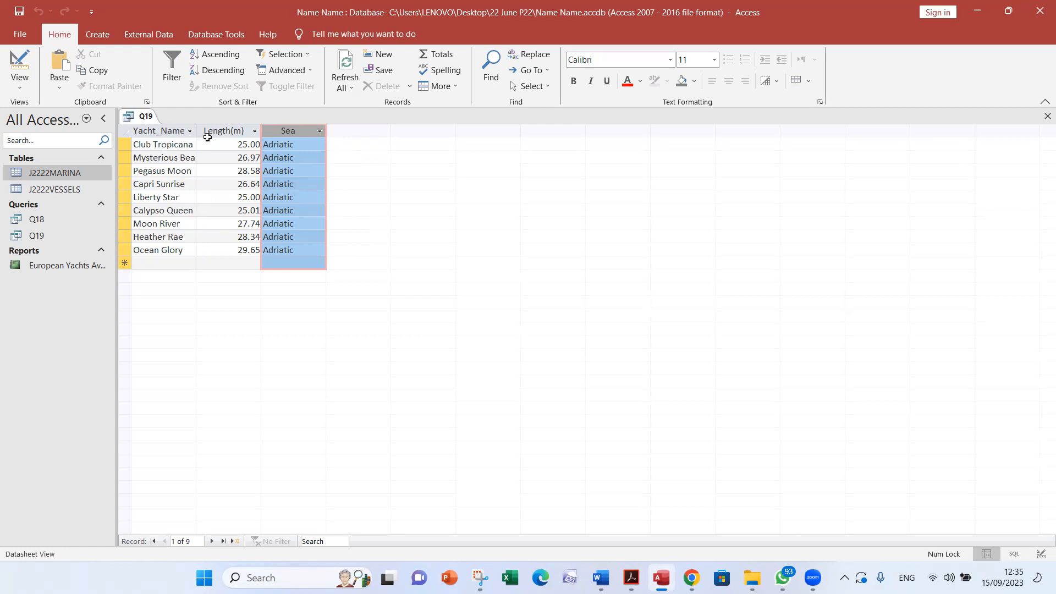
Check the sorting requirement for task 19 in the PDF and switch Q19 back to Design View
key(alt+Tab)
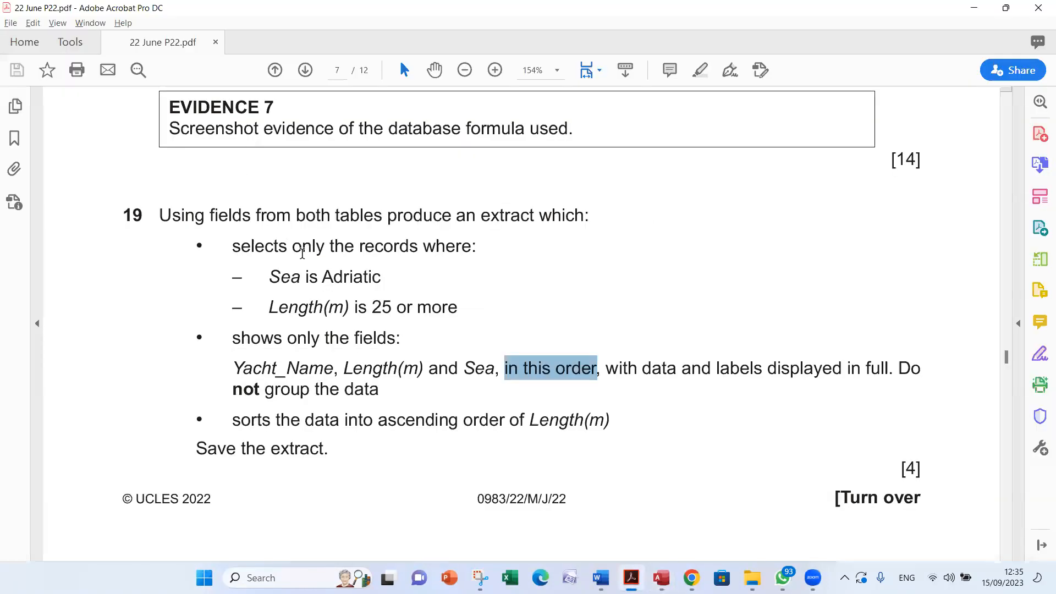
key(alt+Tab)
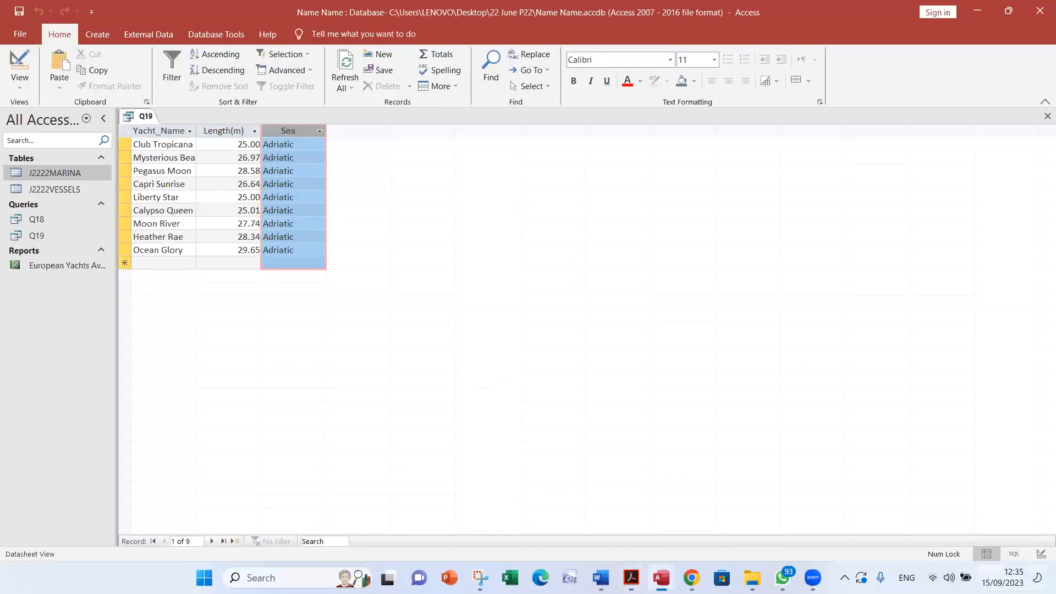
key(alt+Tab)
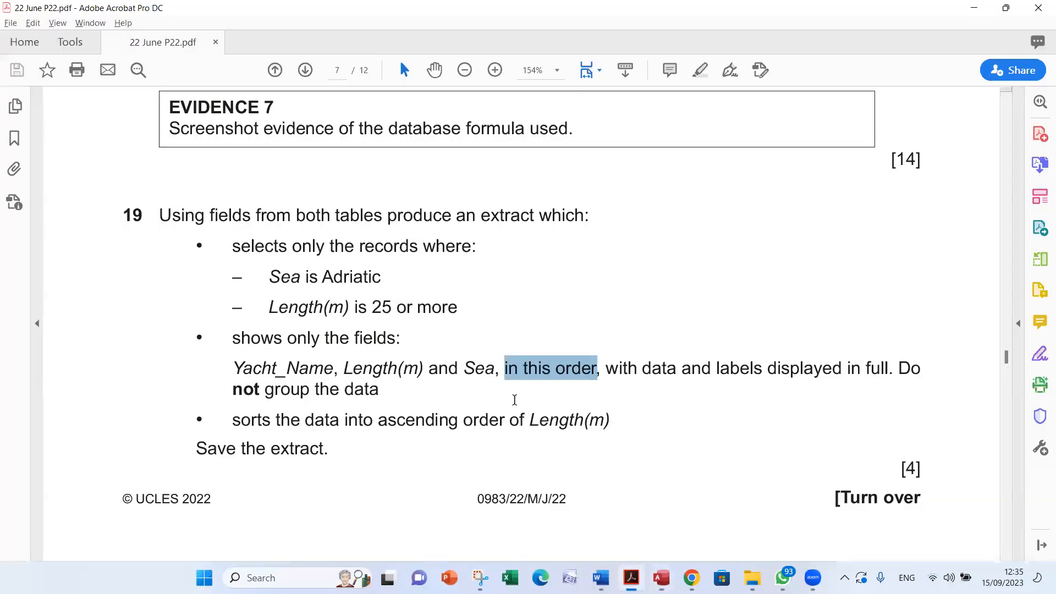
drag(230, 418, 591, 421)
key(alt+Tab)
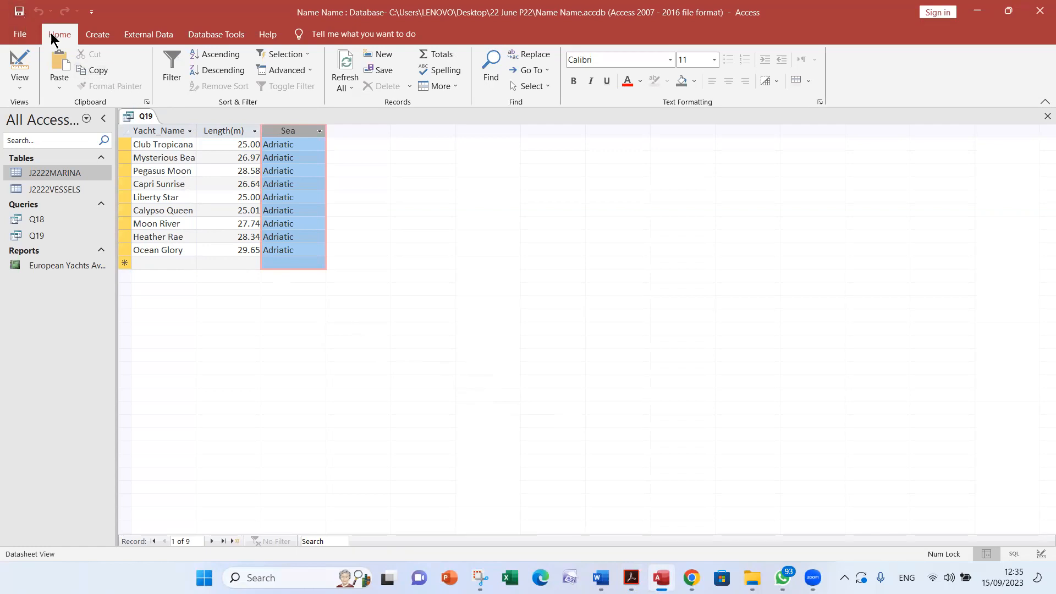
click(21, 59)
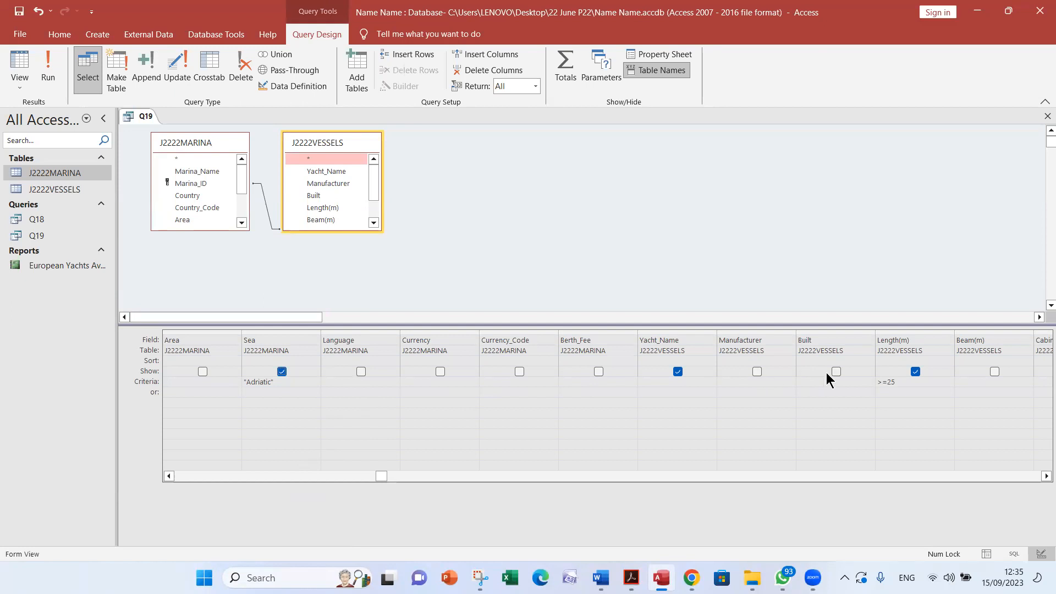
Sort the Length(m) field of Q19 in ascending order, as task 19 in the PDF requires, and run the query
click(886, 362)
key(alt+Tab)
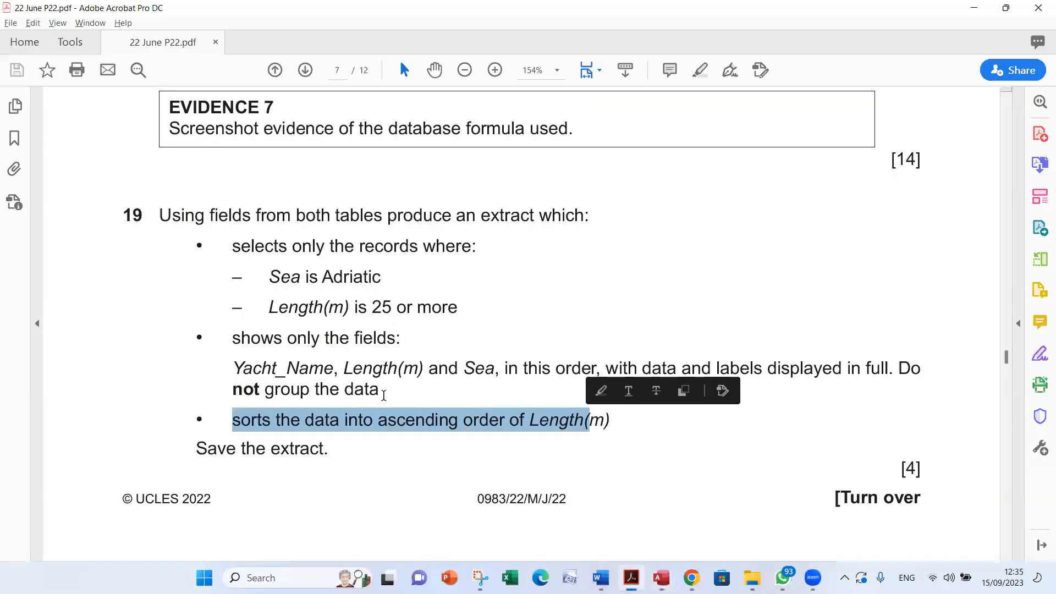
key(alt+Tab)
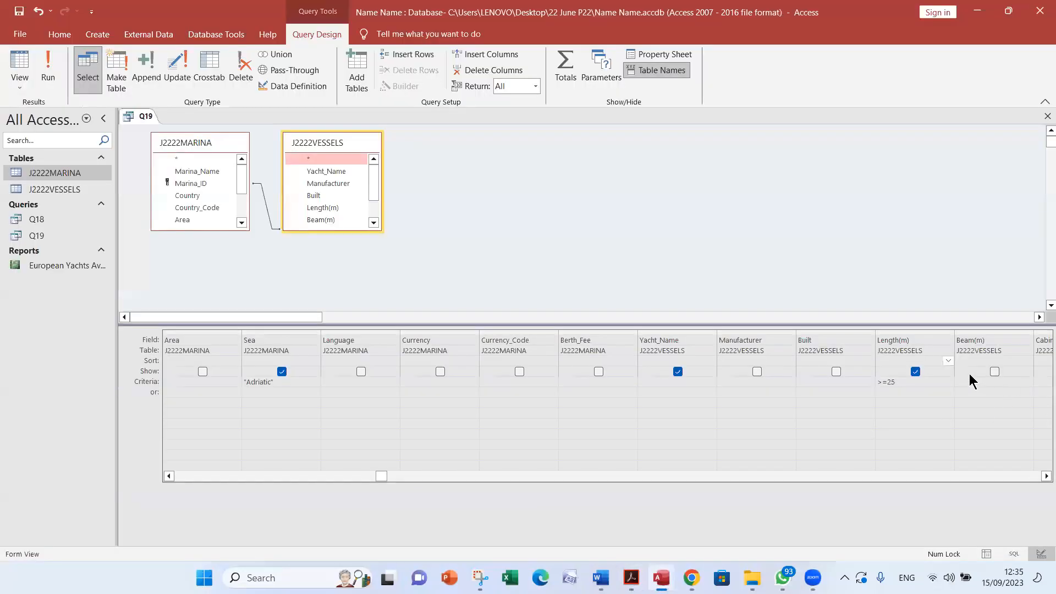
click(948, 361)
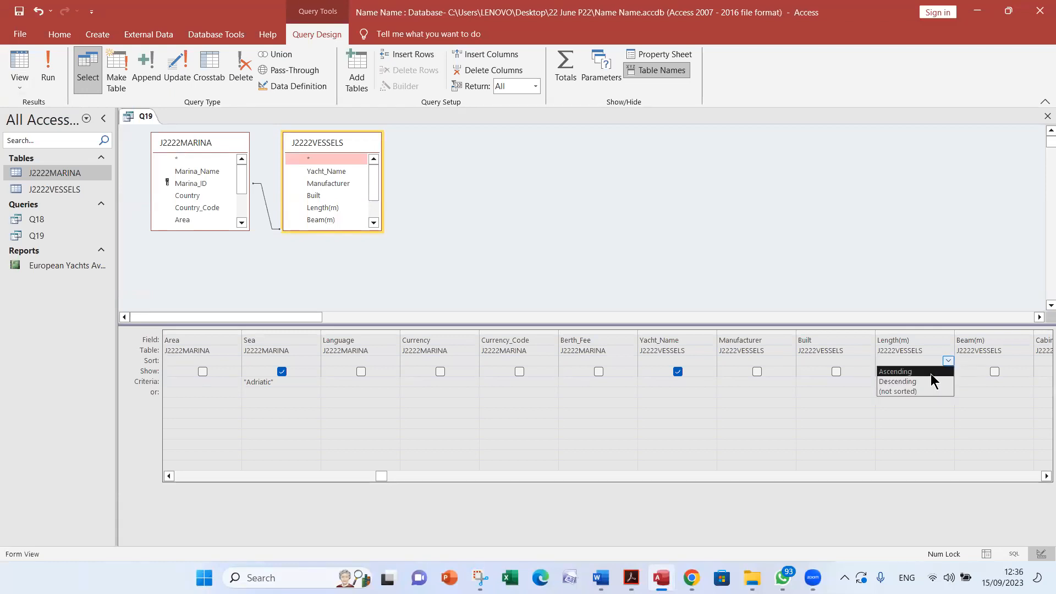
click(930, 374)
click(929, 362)
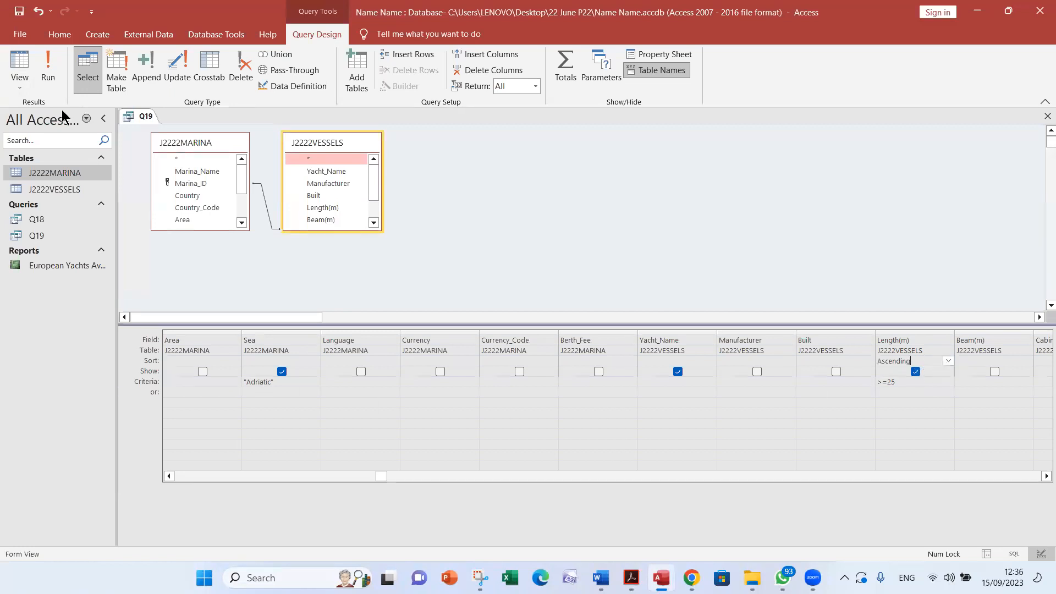
click(50, 72)
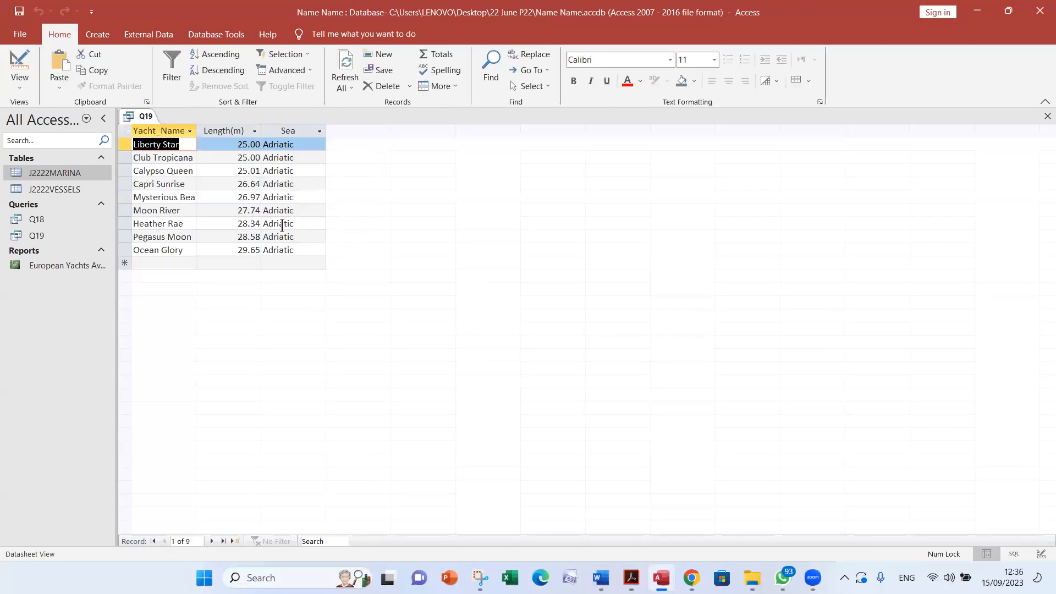
Check the task 20 instructions in the PDF for the export format of the step 19 extract and return to Access
key(alt+Tab)
scroll(313, 303, down, 3)
scroll(315, 308, down, 2)
key(alt+Tab)
key(alt+Tab)
scroll(492, 372, down, 12)
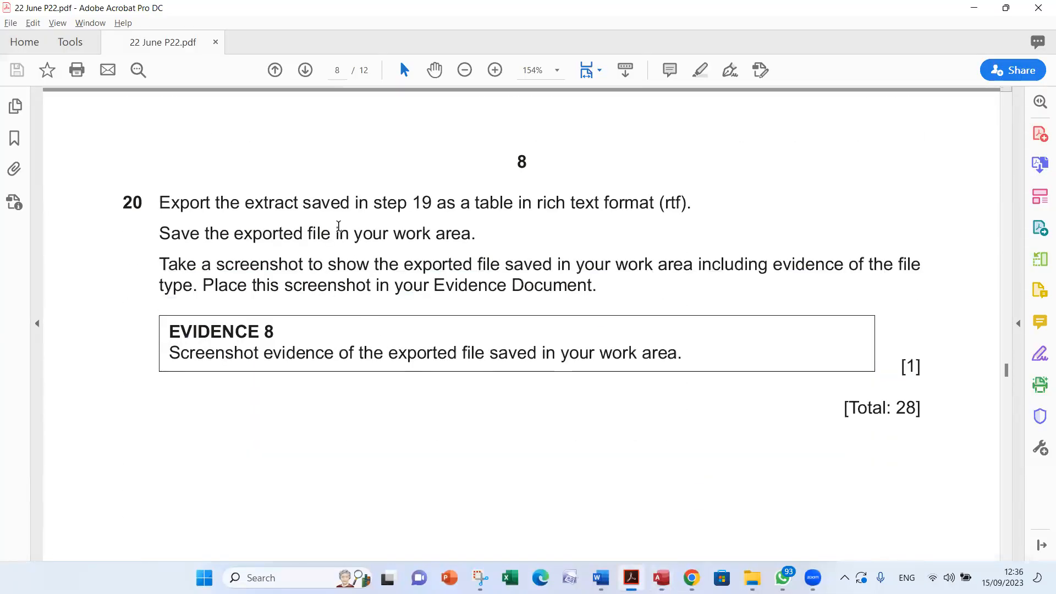
drag(413, 203, 440, 212)
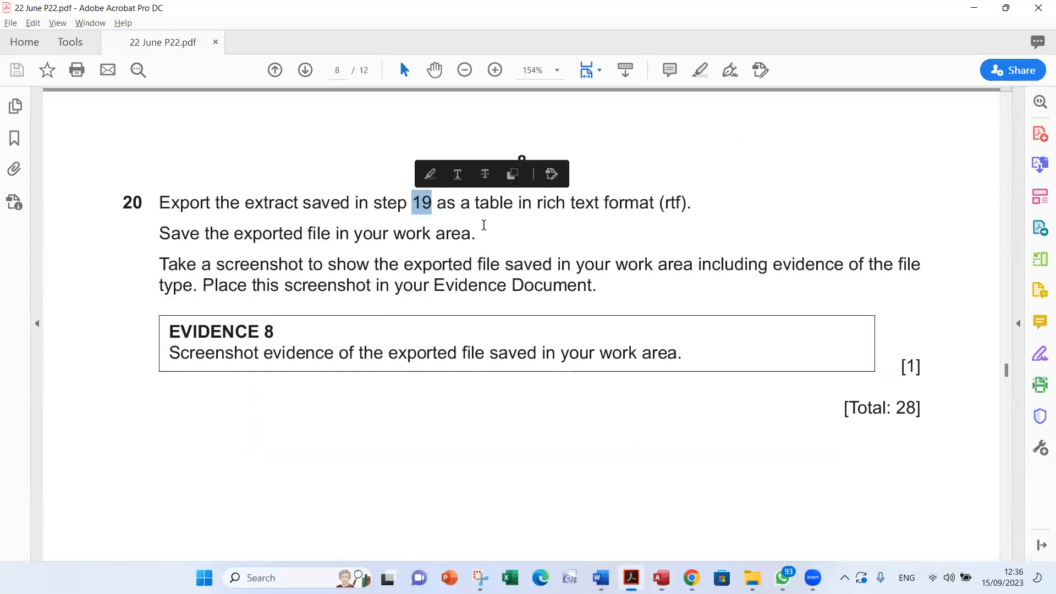
click(489, 204)
click(555, 204)
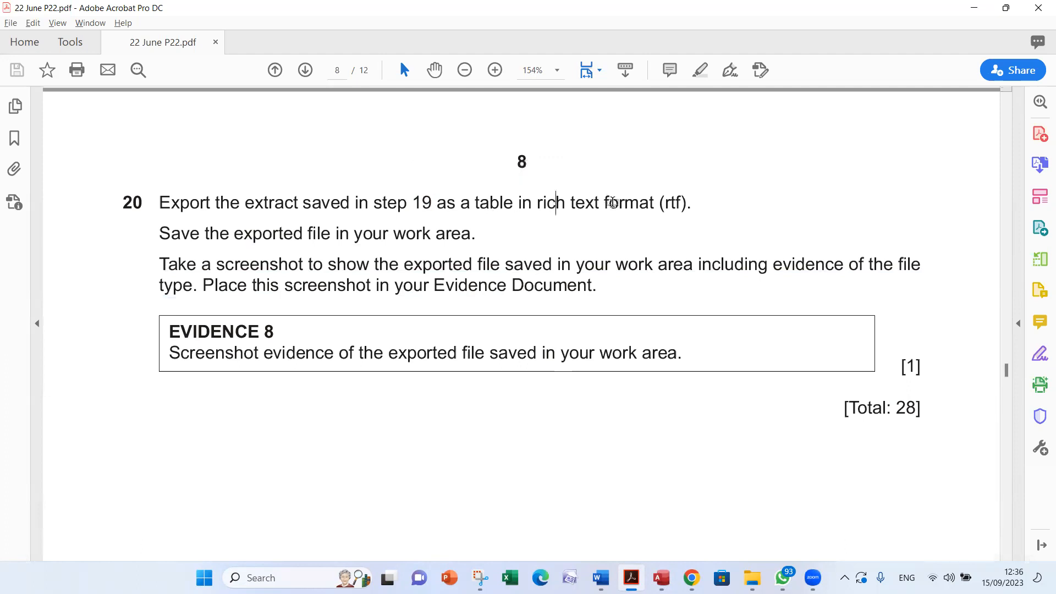
key(alt+Tab)
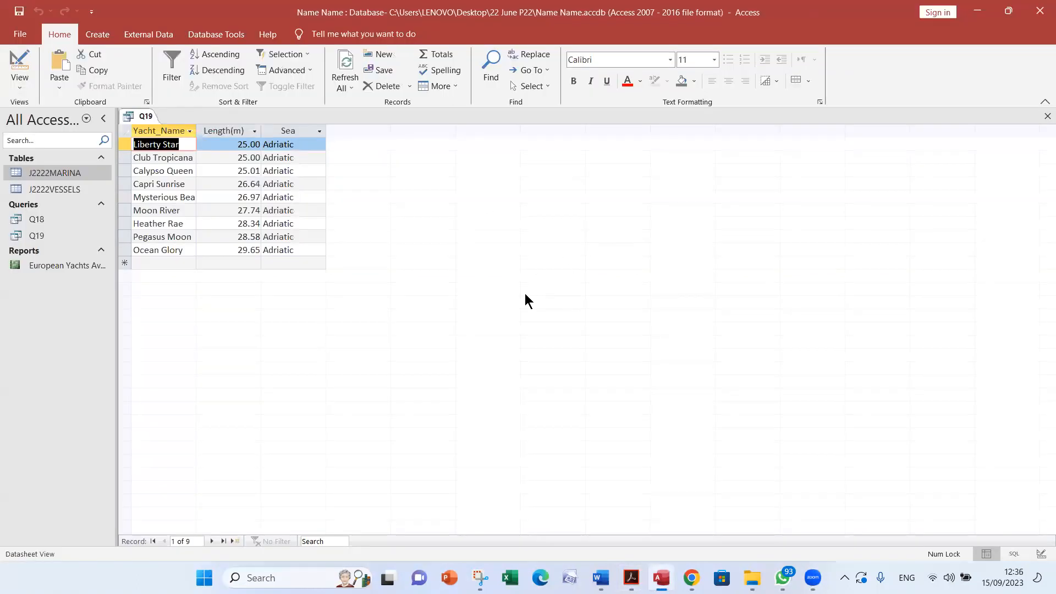
Export the Q19 query in rich text format as Q19.rtf in the 22 June P22 folder, without saving the export steps
click(169, 36)
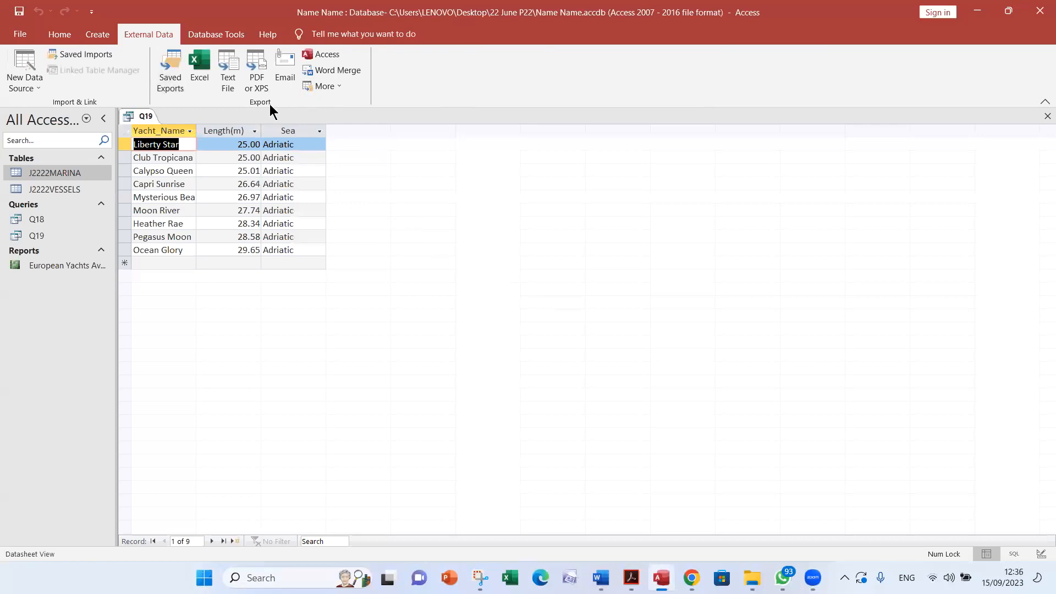
click(330, 87)
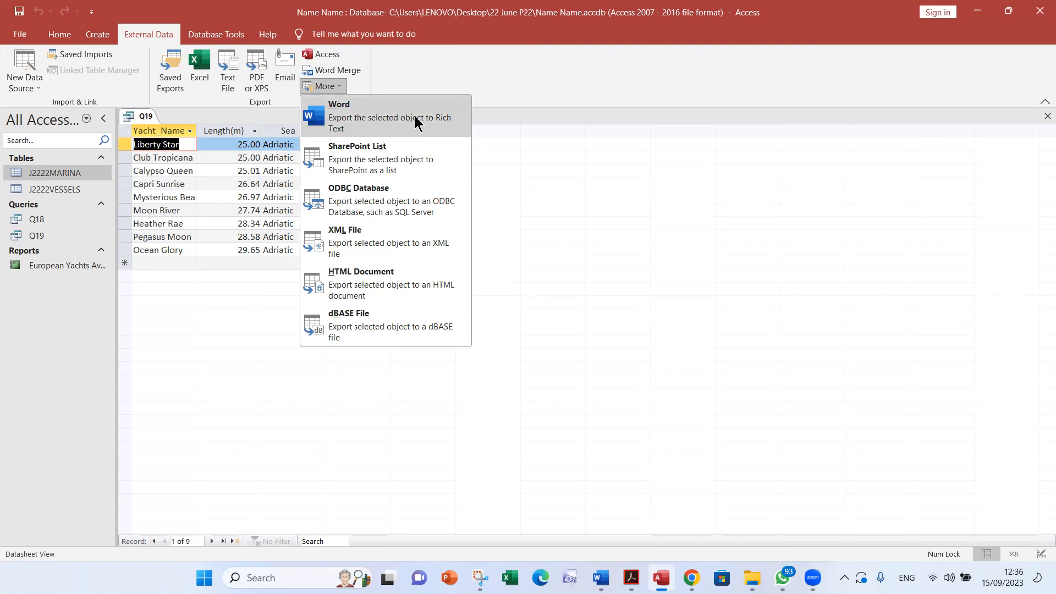
click(326, 87)
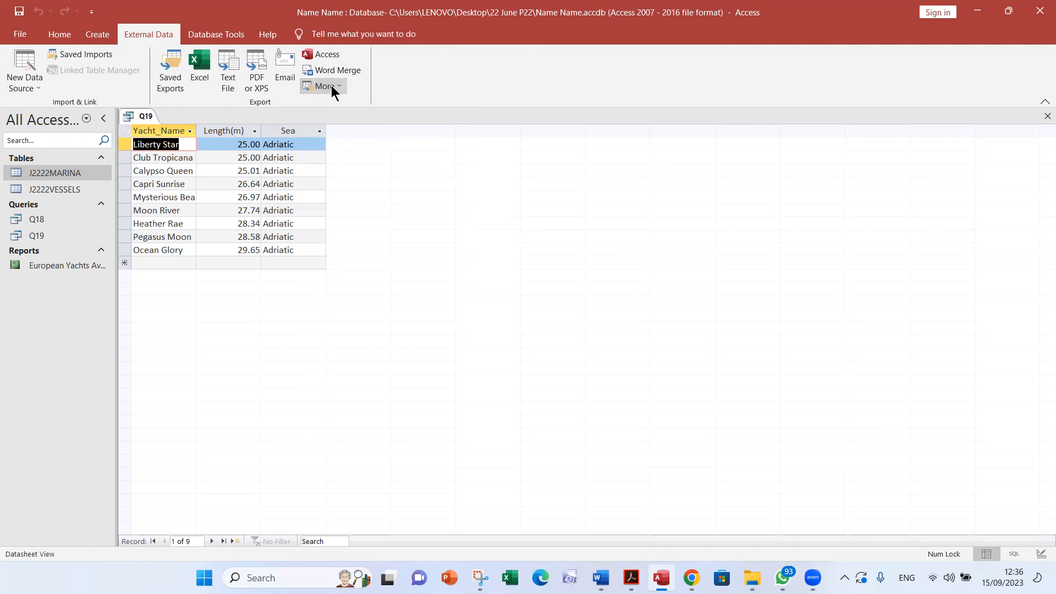
click(335, 89)
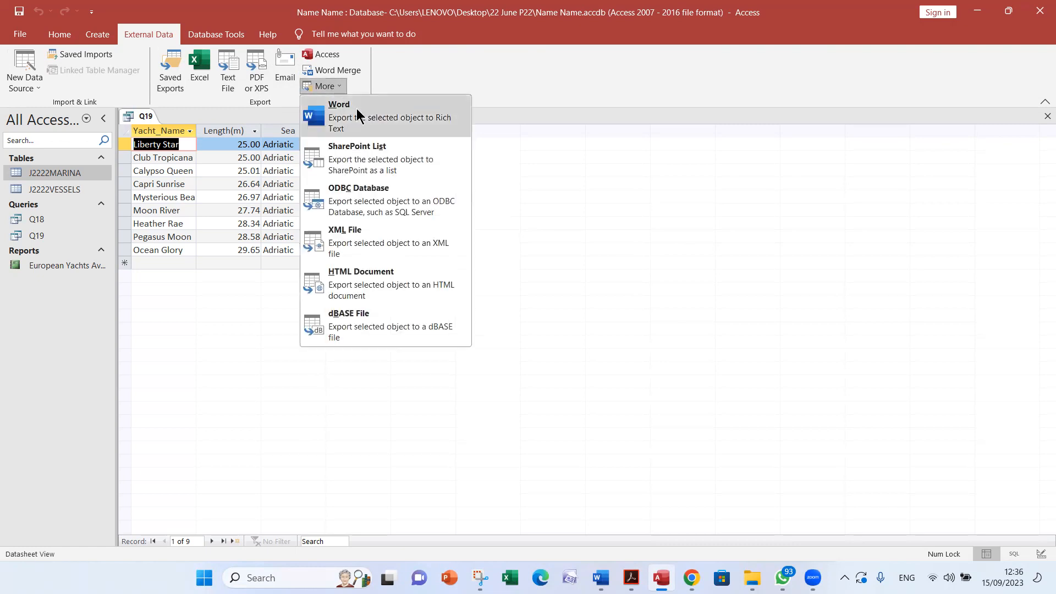
click(409, 118)
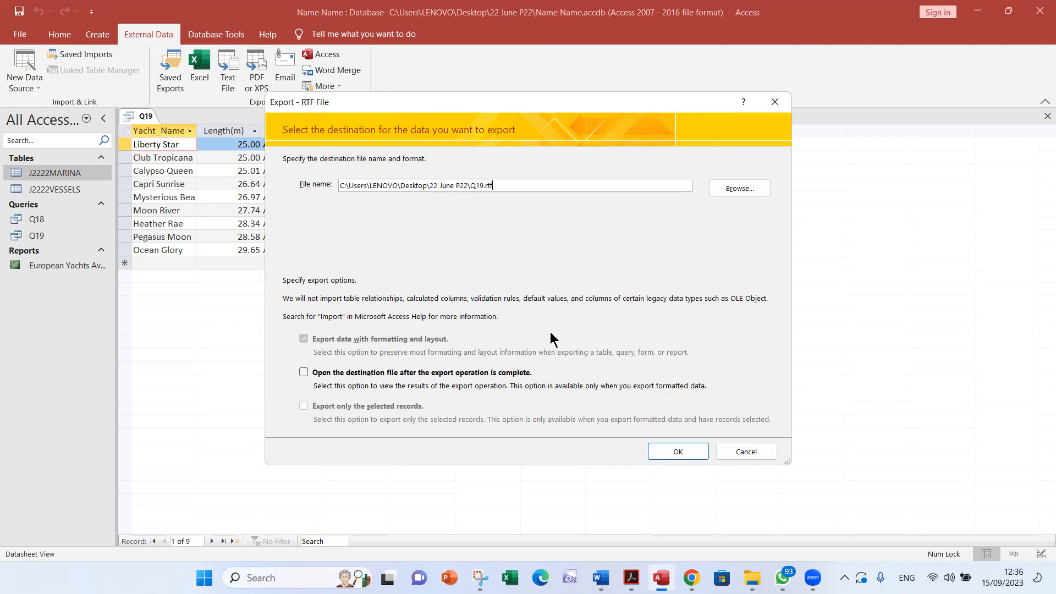
click(679, 453)
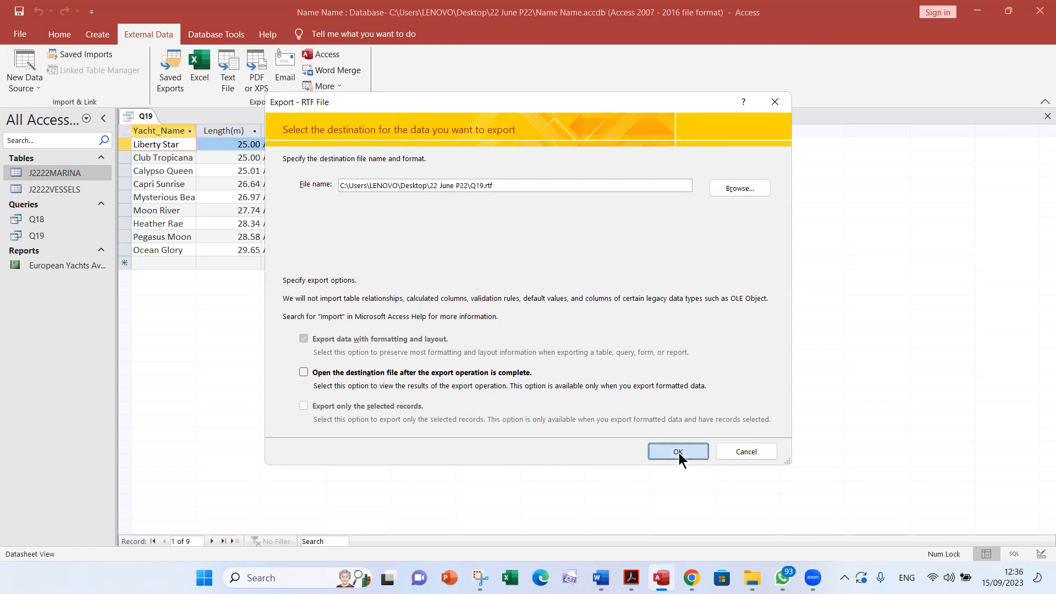
click(757, 451)
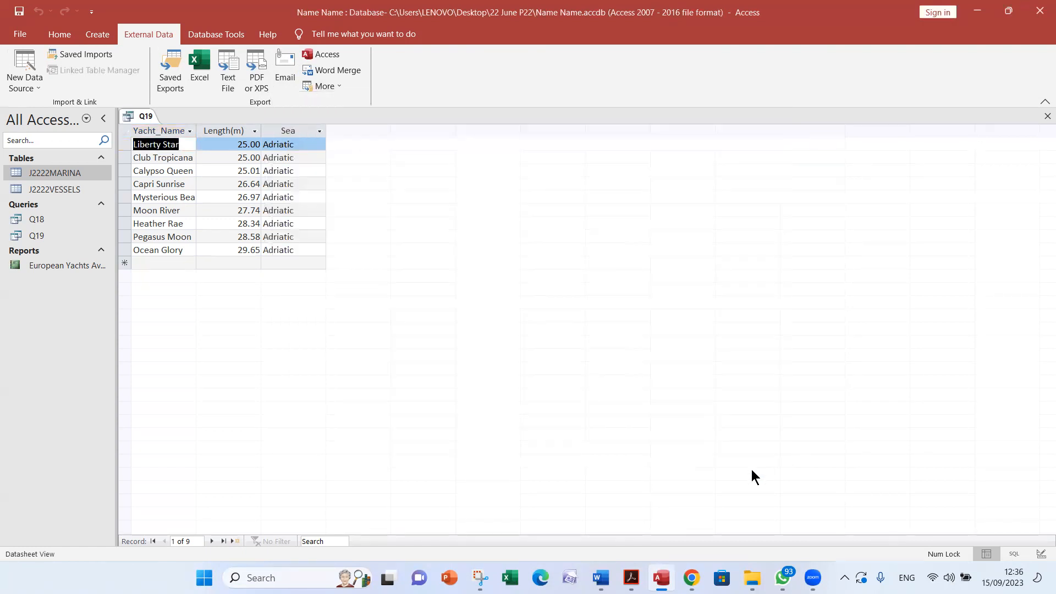
Select the exported Q19 file in the 22 June P22 folder, widening the Type column and narrowing the Name column
key(alt+Tab)
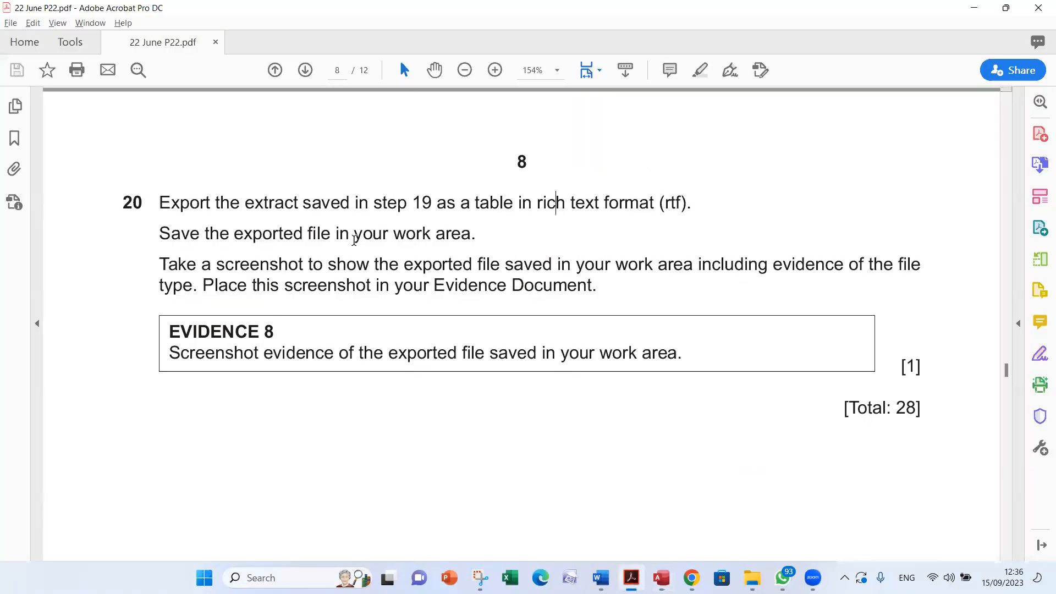
drag(331, 234, 456, 234)
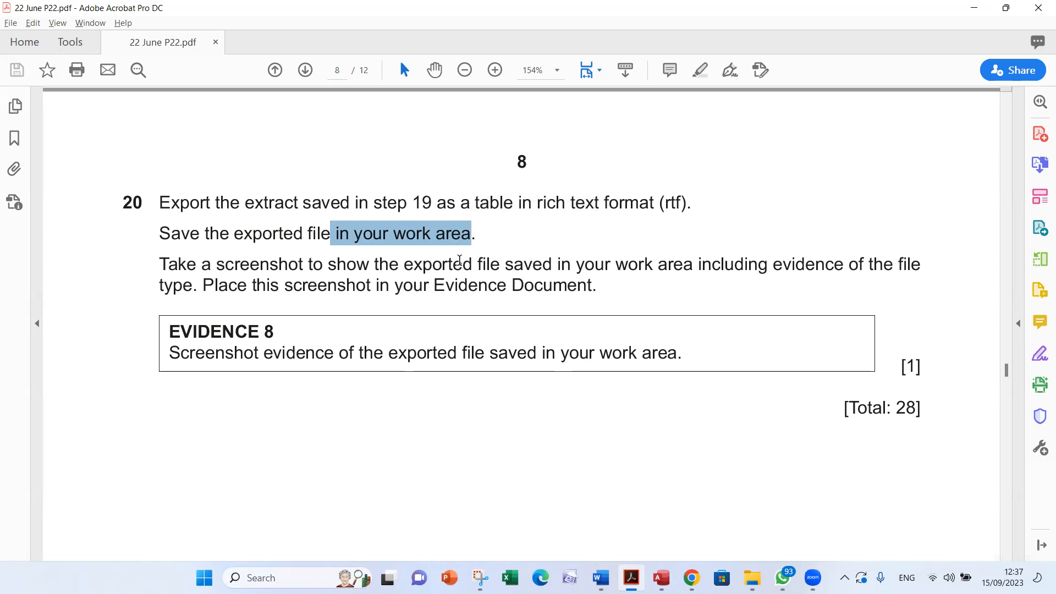
key(alt+Tab)
key(alt+Tab)
key(alt+Tab)
key(alt+Tab)
key(alt+Tab)
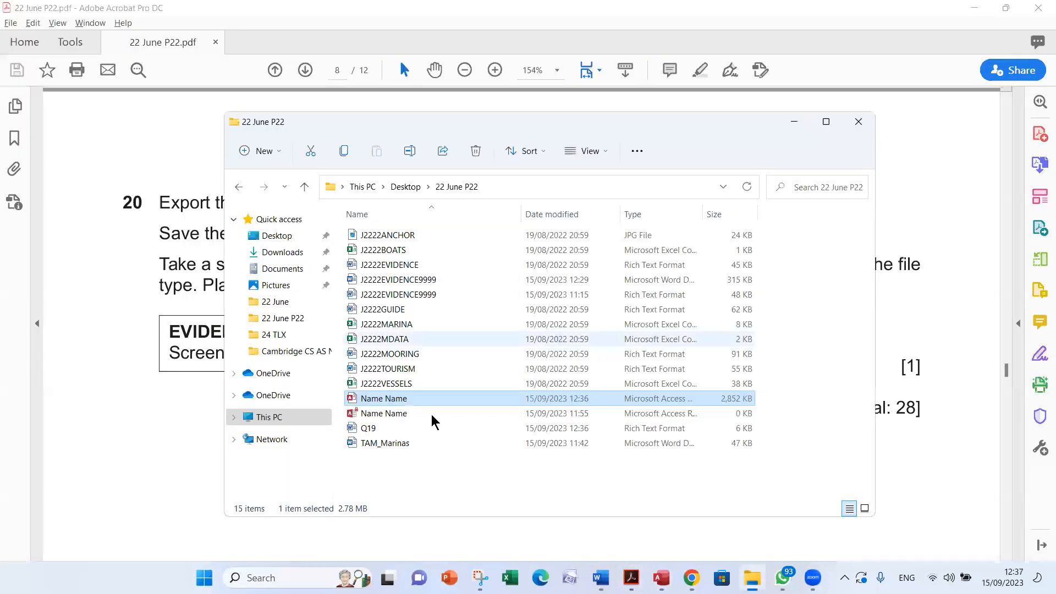
click(395, 428)
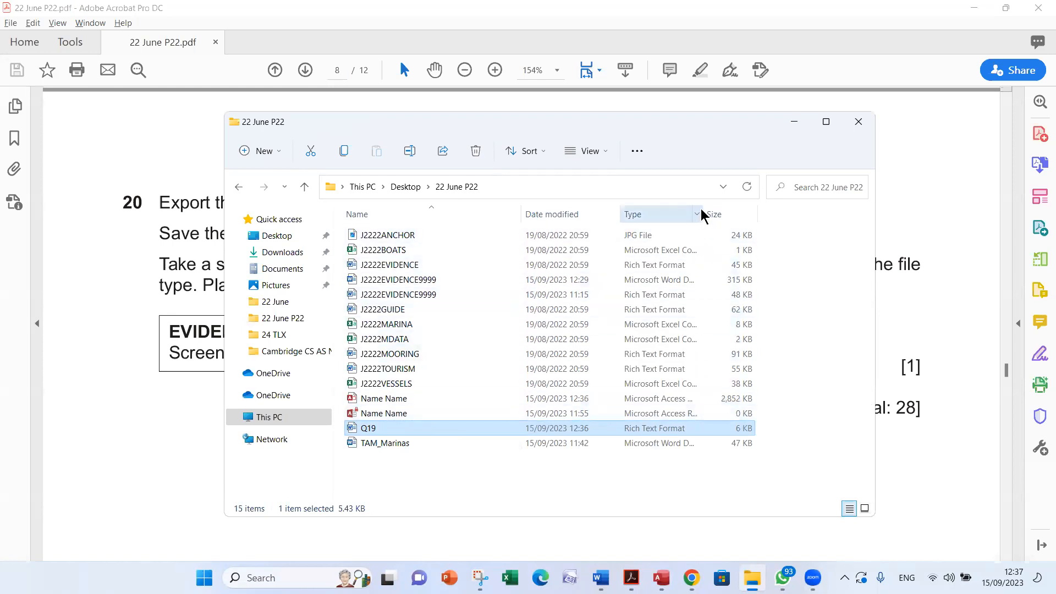
drag(704, 214, 739, 213)
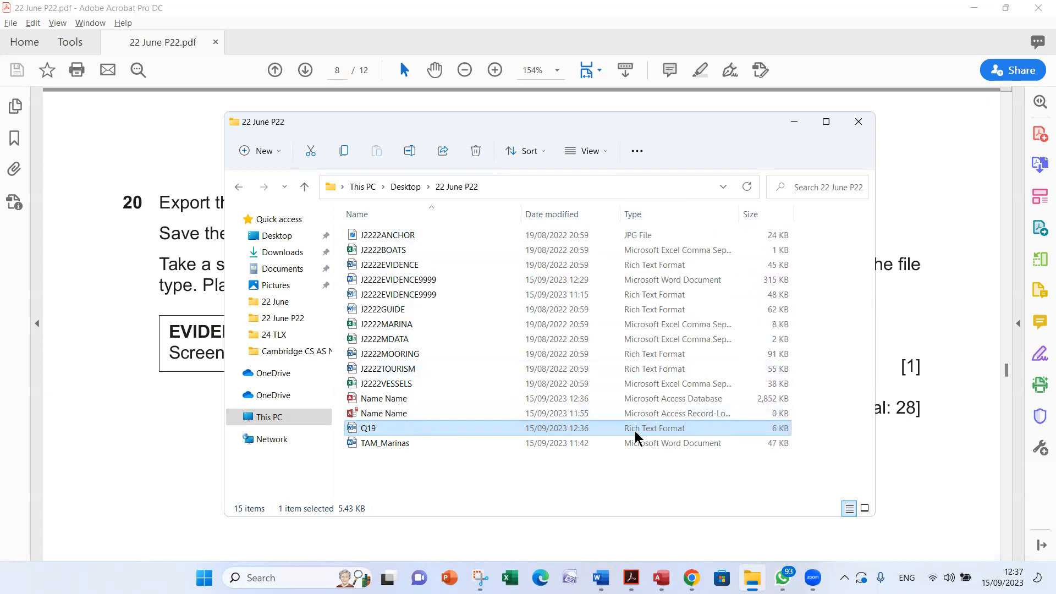
drag(520, 215, 457, 219)
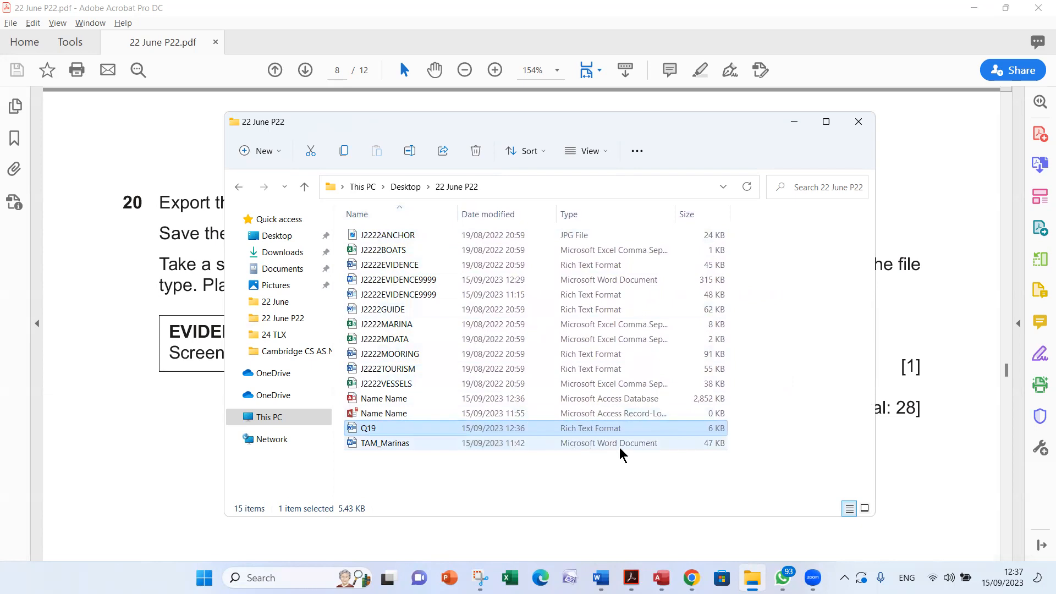
Capture a rectangular snip of the 22 June P22 folder listing, including the Q19 file and its file type
click(480, 578)
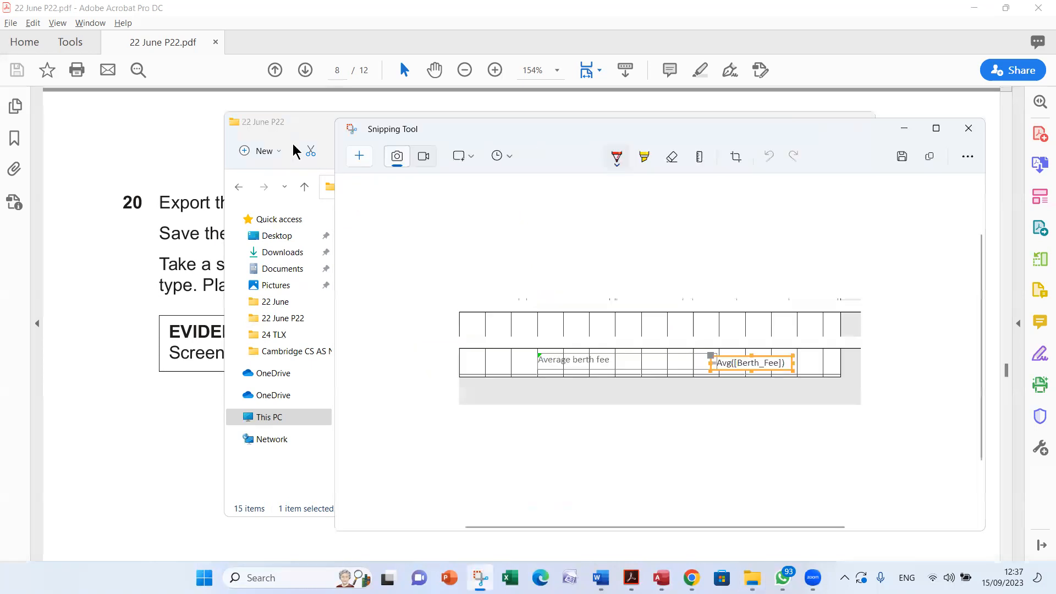
click(359, 156)
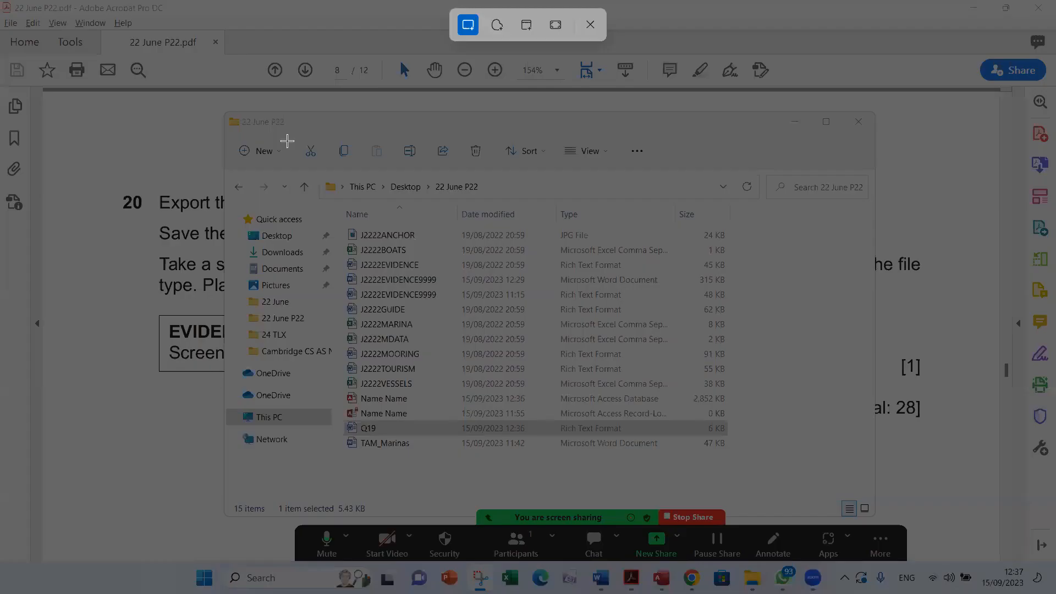
drag(214, 106, 751, 451)
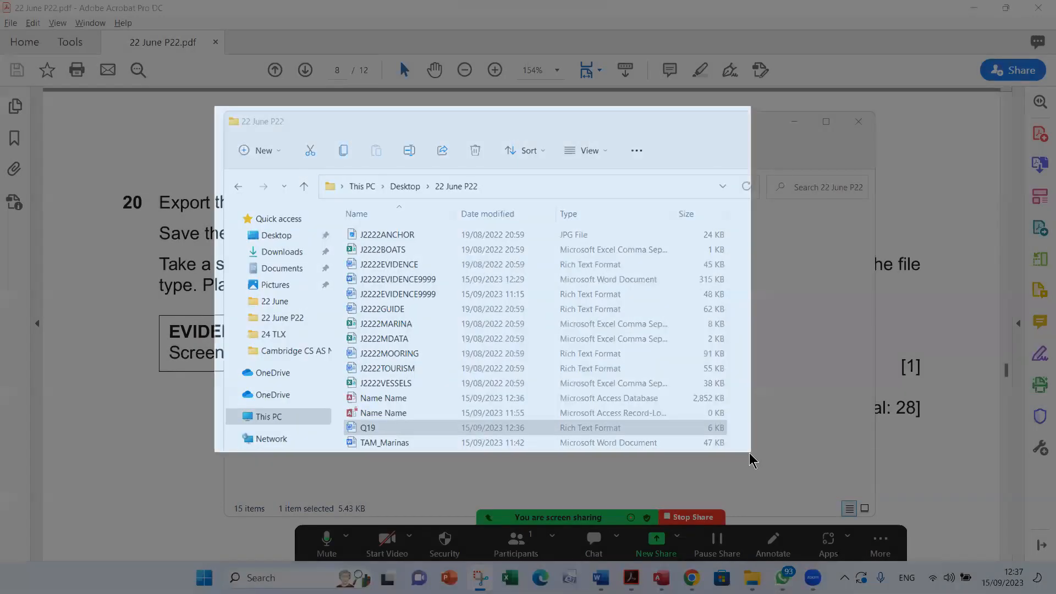
Paste the folder screenshot under Step 20 - EVIDENCE 8 in the J2222EVIDENCE9999 Word document and save it
mouse_move(600, 578)
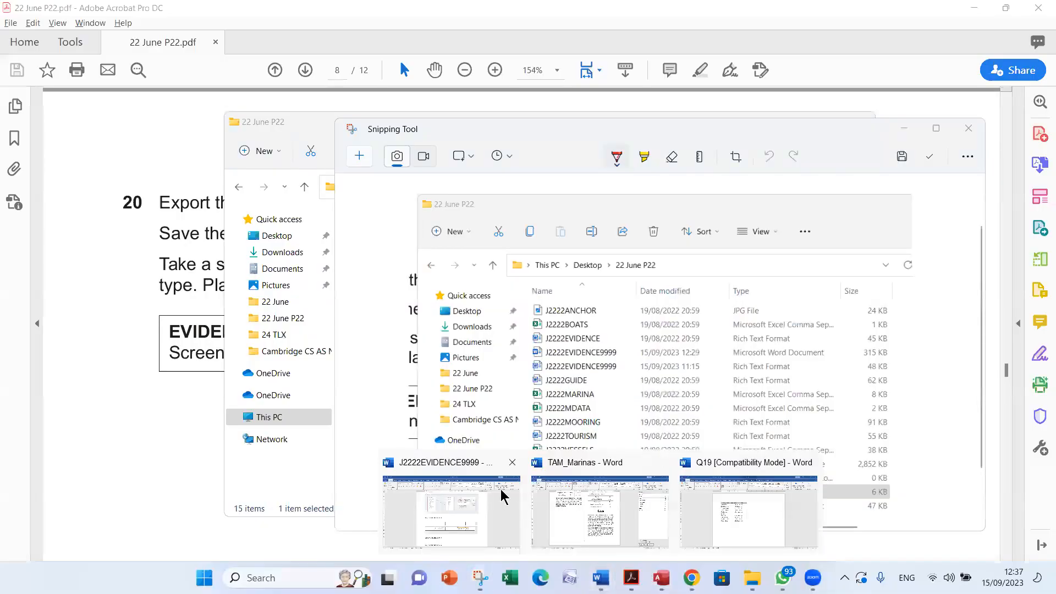
click(476, 503)
scroll(343, 378, down, 5)
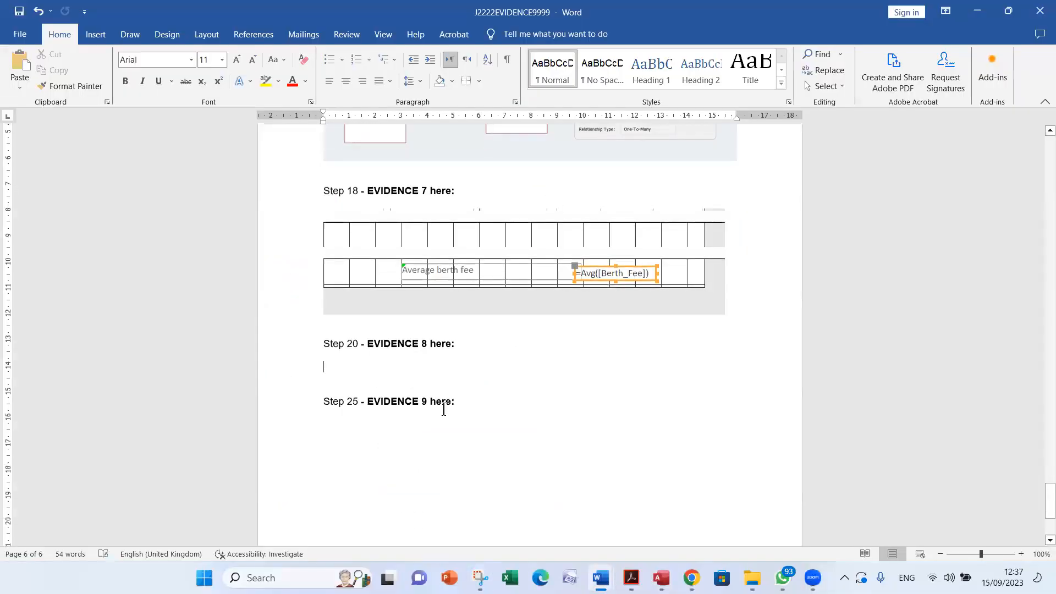
key(ctrl+v)
click(20, 11)
Find the task 21 instructions in the PDF and look over the first page of the TAM_Marinas document in Word
key(alt+Tab)
key(Tab)
key(alt+Tab)
scroll(396, 346, down, 5)
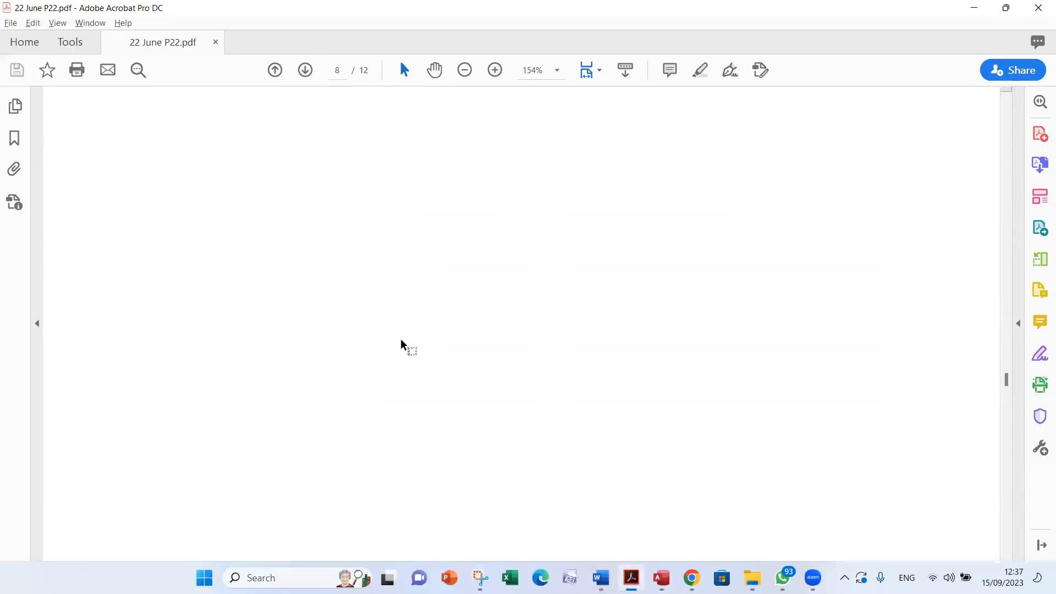
scroll(411, 337, down, 8)
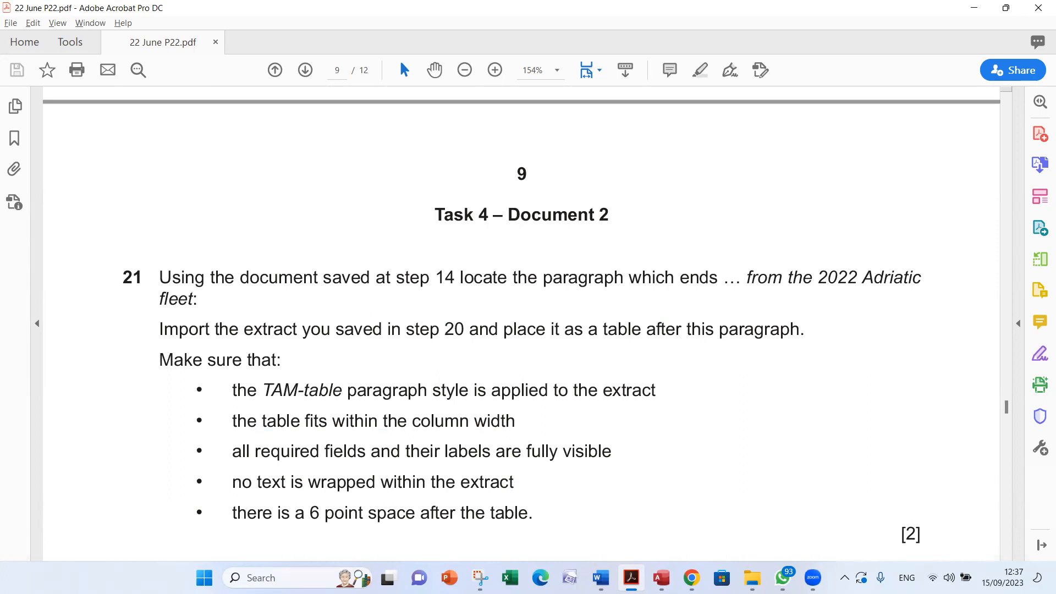
mouse_move(601, 577)
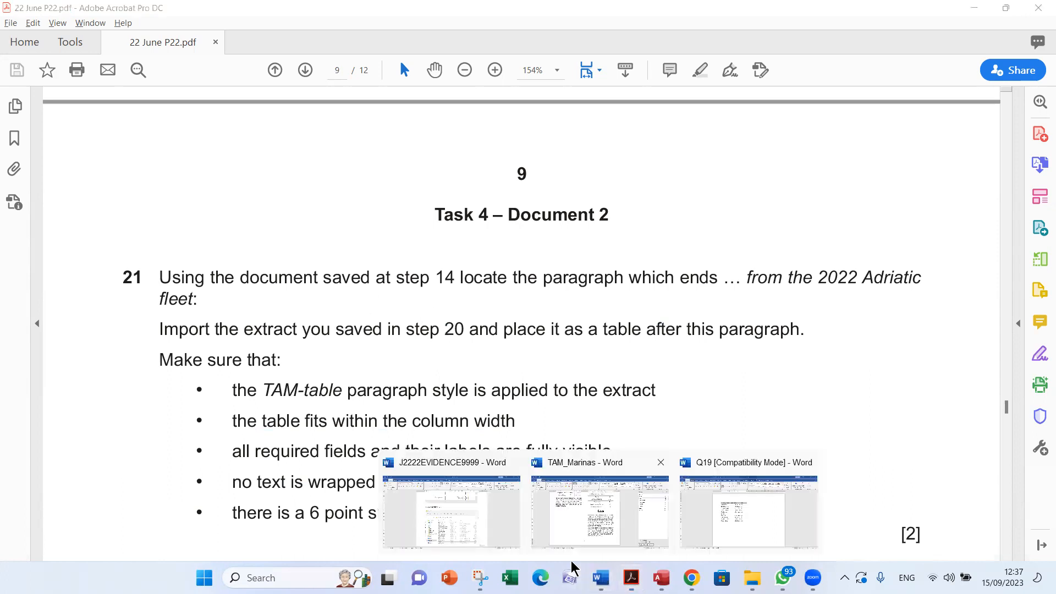
click(676, 510)
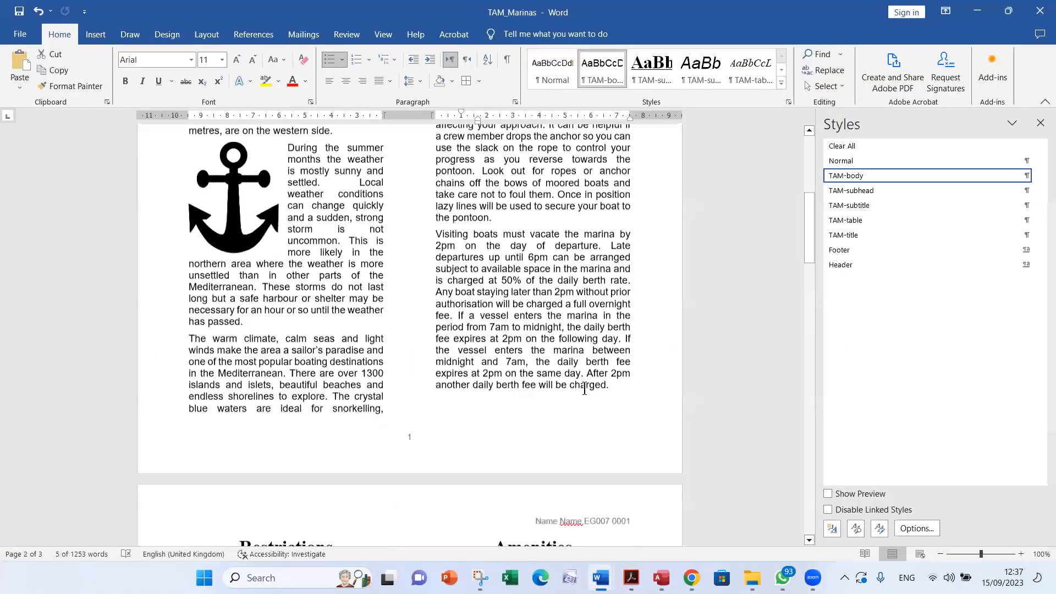
scroll(583, 390, up, 10)
scroll(579, 384, down, 2)
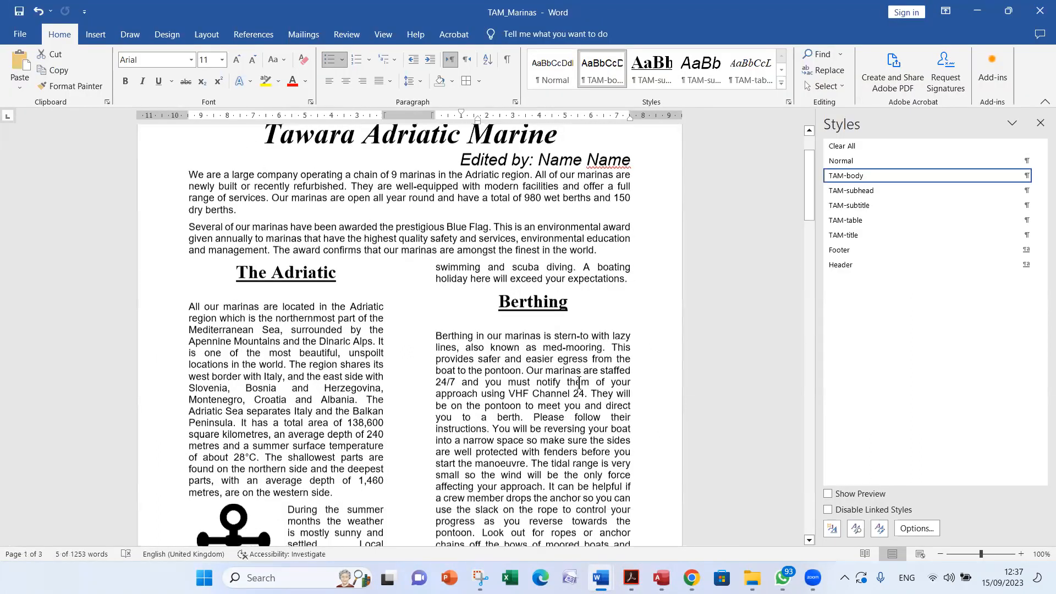
Read the task 21 instructions in the PDF, highlighting "2022 Adriatic" and the start of the import instruction
key(alt+Tab)
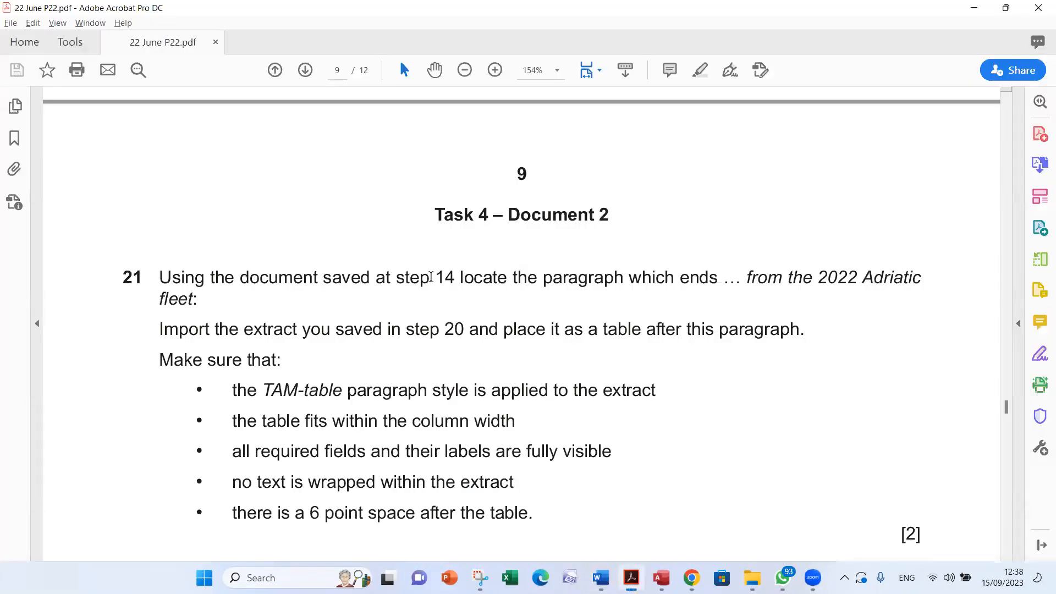
drag(818, 279, 921, 281)
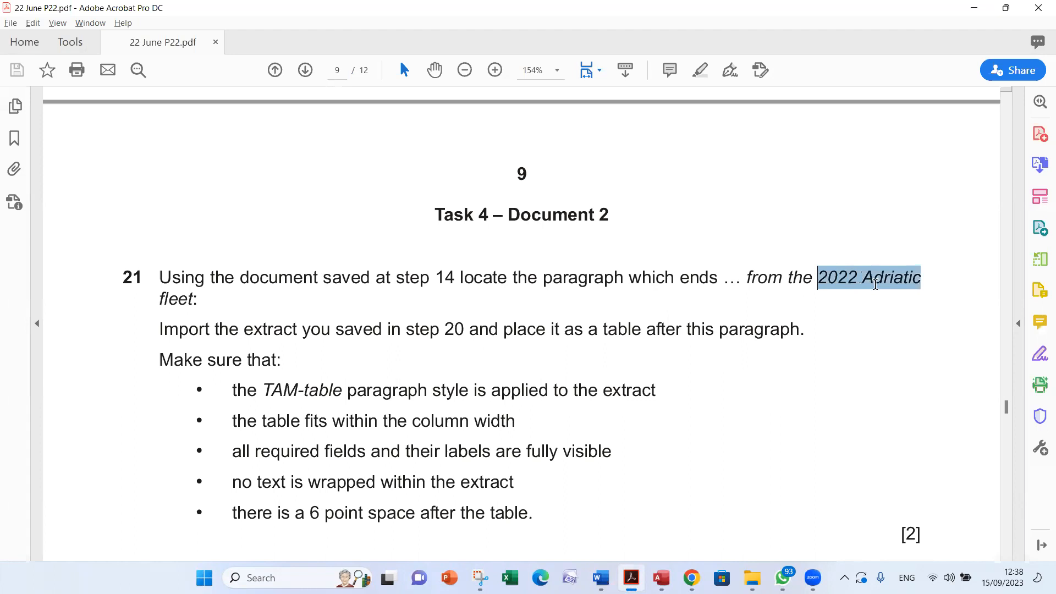
click(178, 304)
drag(151, 329, 394, 336)
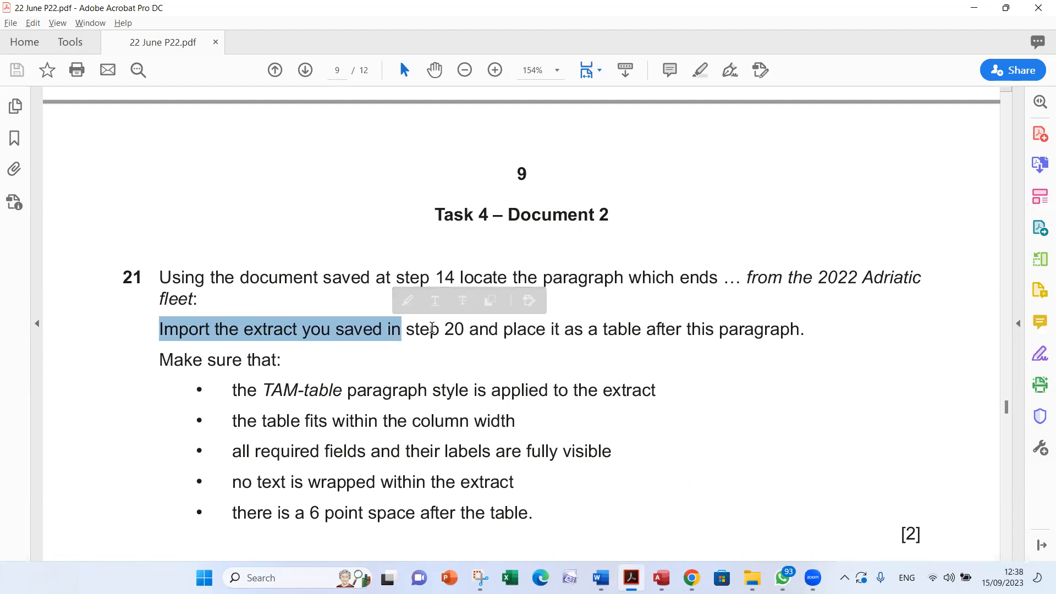
Locate the paragraph ending "from the 2022 Adriatic fleet" in TAM_Marinas and place the cursor in the yacht table below it
key(alt+Tab)
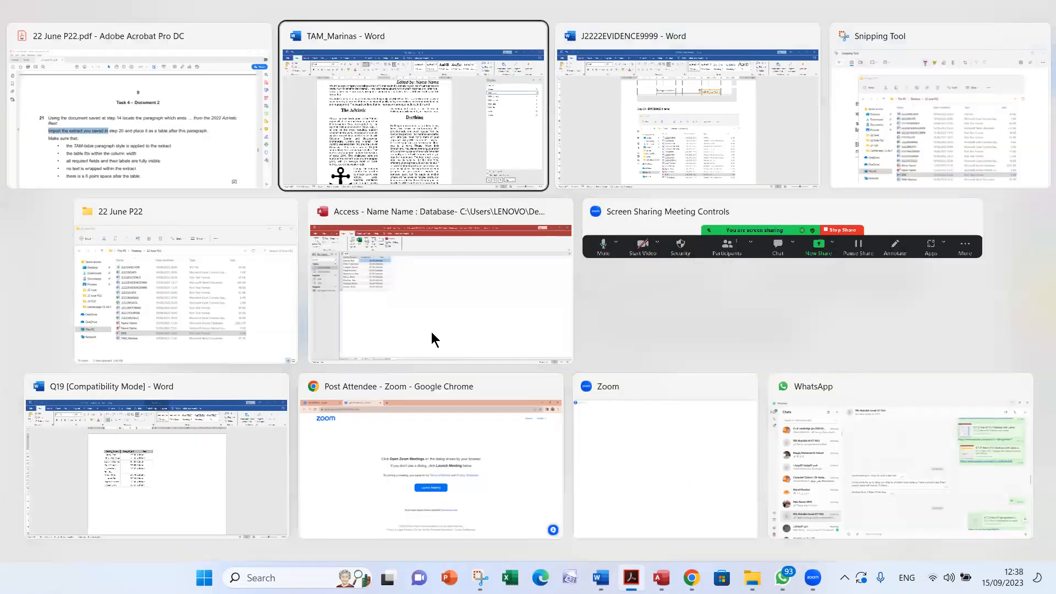
scroll(523, 363, down, 5)
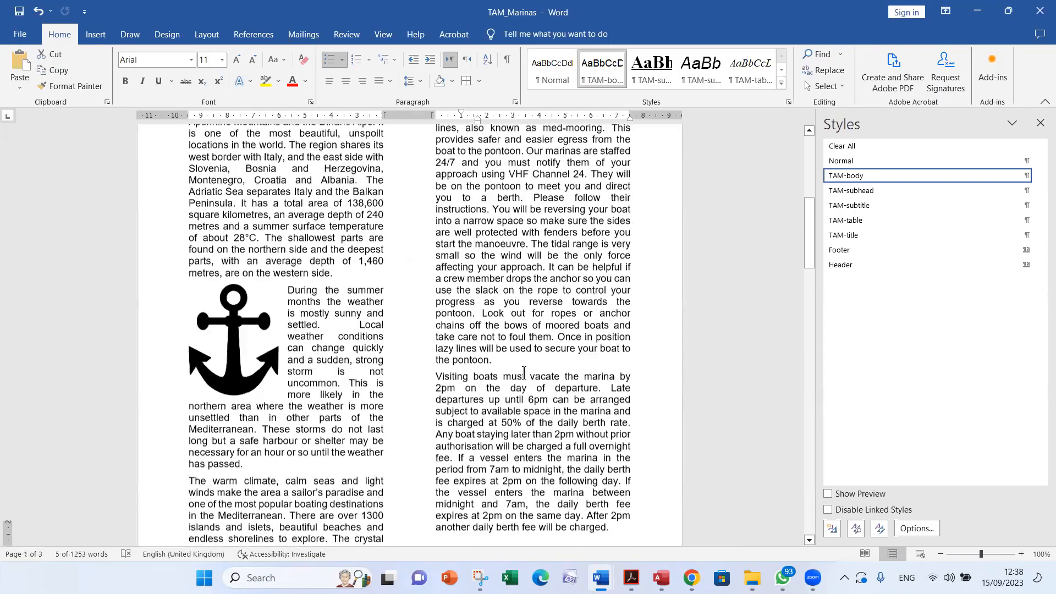
scroll(525, 379, down, 15)
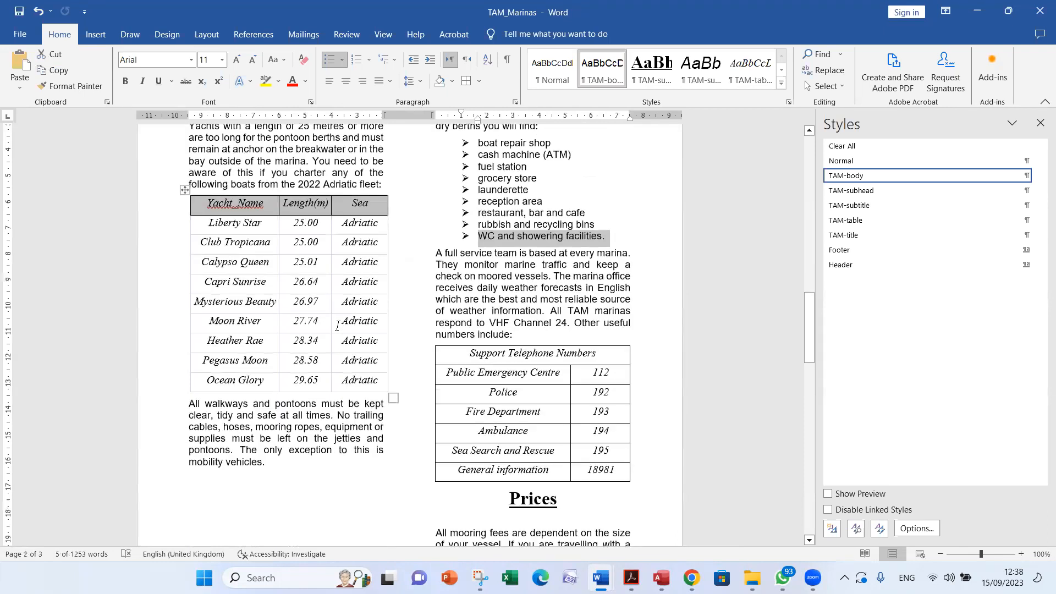
click(318, 286)
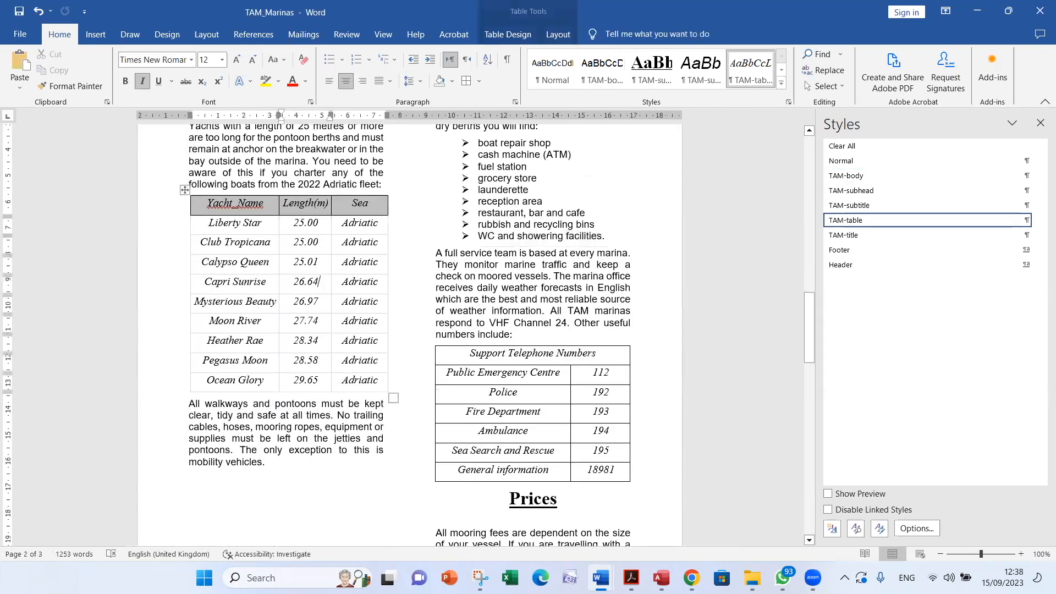
Open the Q19 extract from the 22 June P22 folder in Word, select its table, and compare it with the yacht table in TAM_Marinas
click(752, 577)
double_click(433, 430)
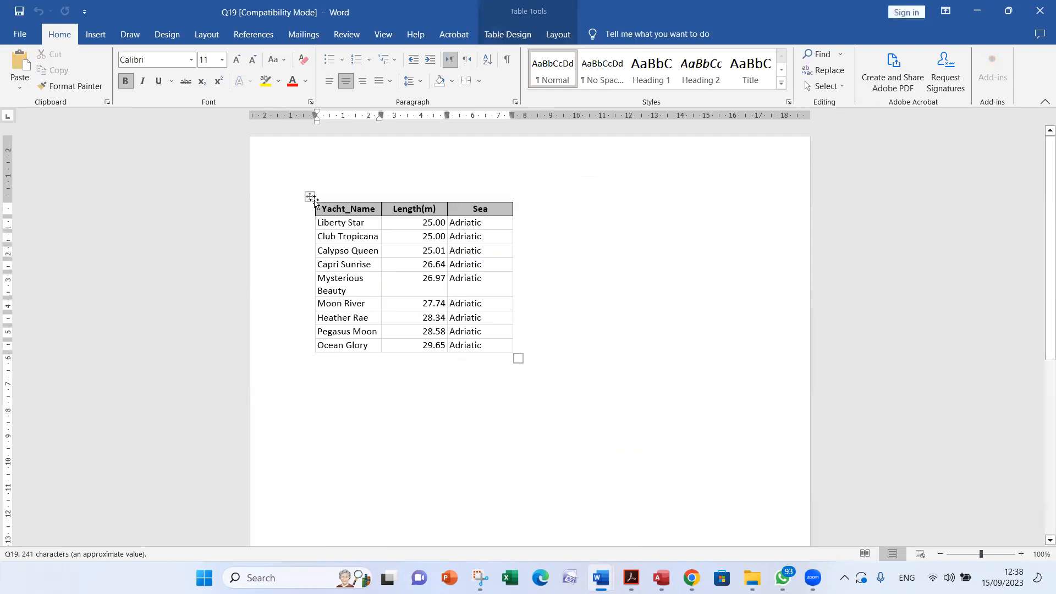
click(312, 200)
key(alt+Tab)
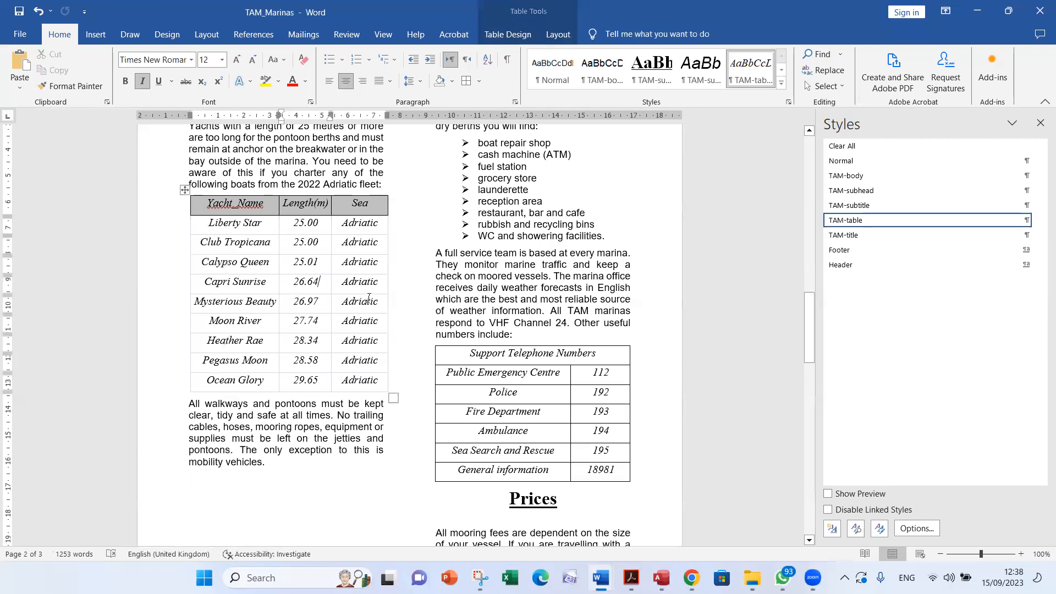
key(alt+Tab)
key(alt+Tab)
Read the task 22 spell check and layout requirements in the PDF, and look over the yacht and telephone tables in TAM_Marinas
click(630, 577)
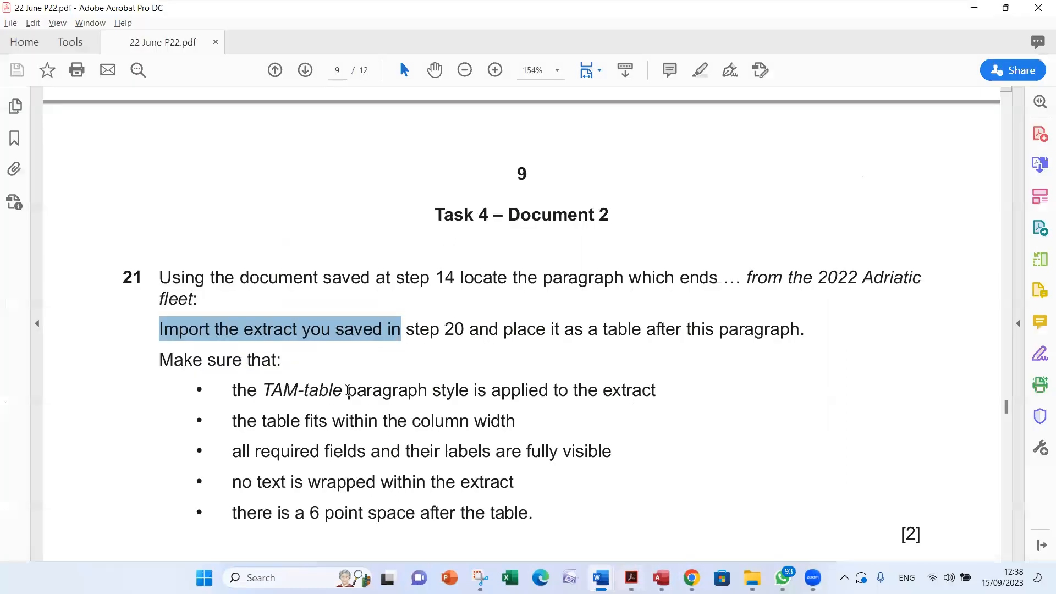
scroll(347, 388, down, 10)
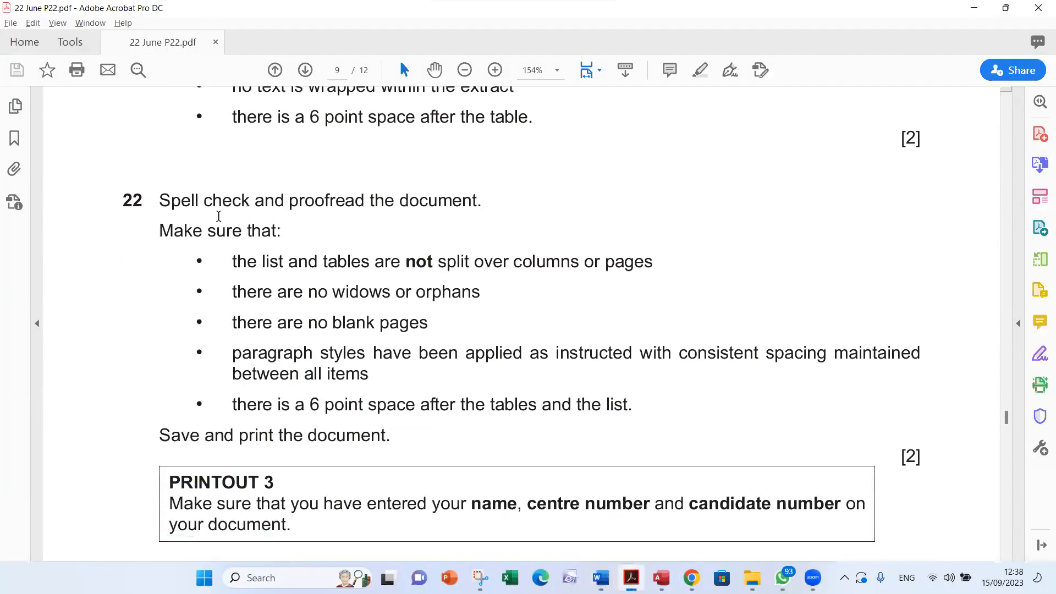
scroll(349, 166, down, 2)
key(alt+Tab)
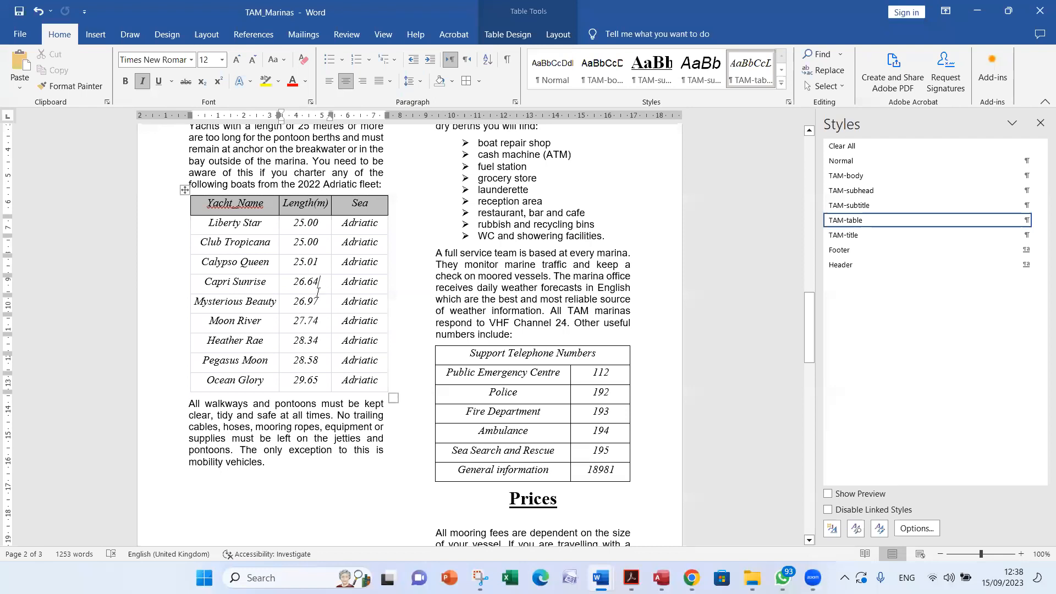
click(318, 265)
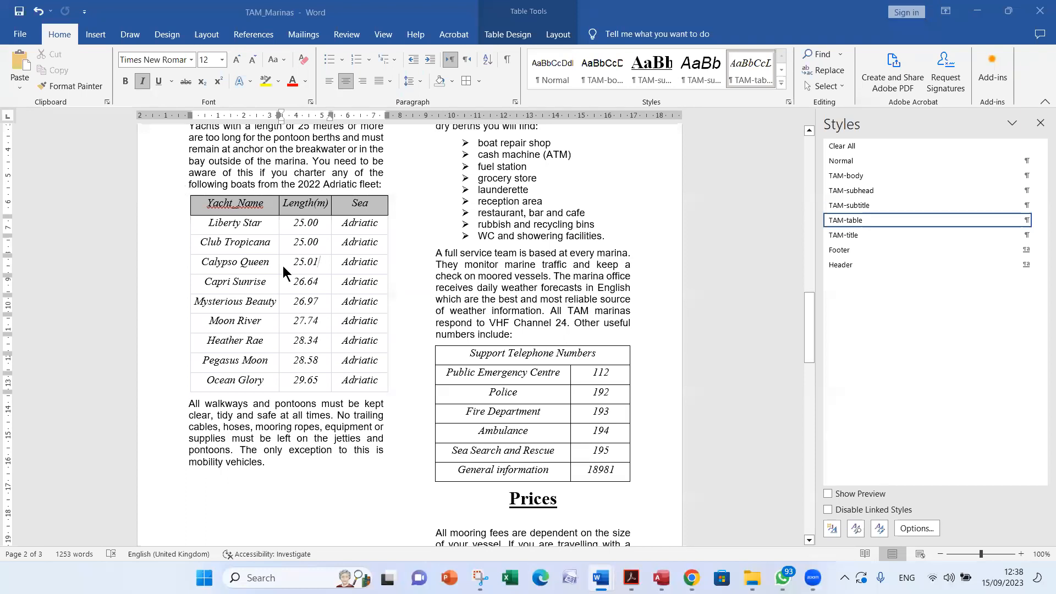
key(alt+Tab)
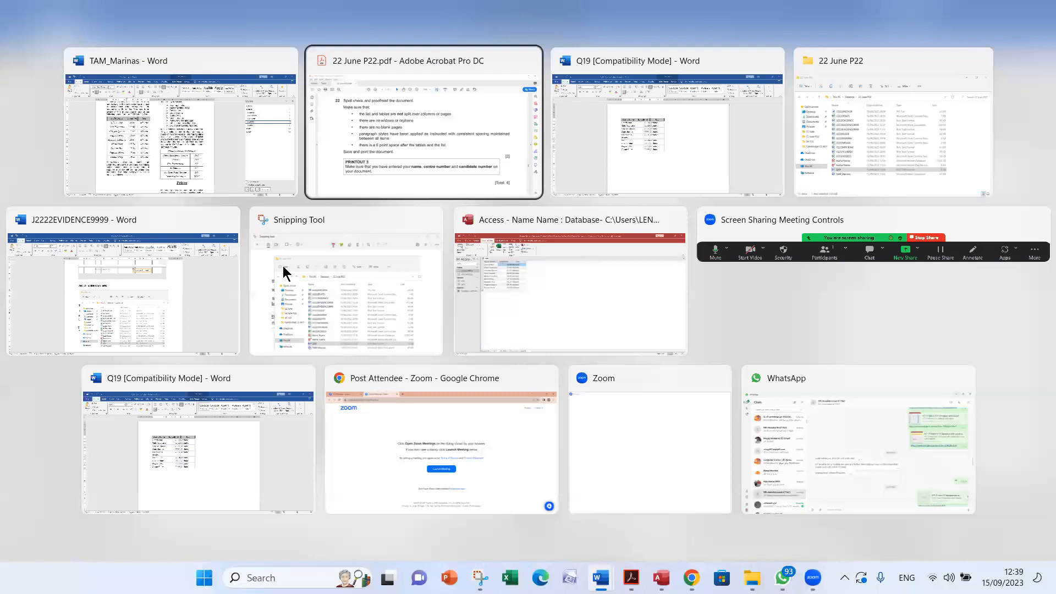